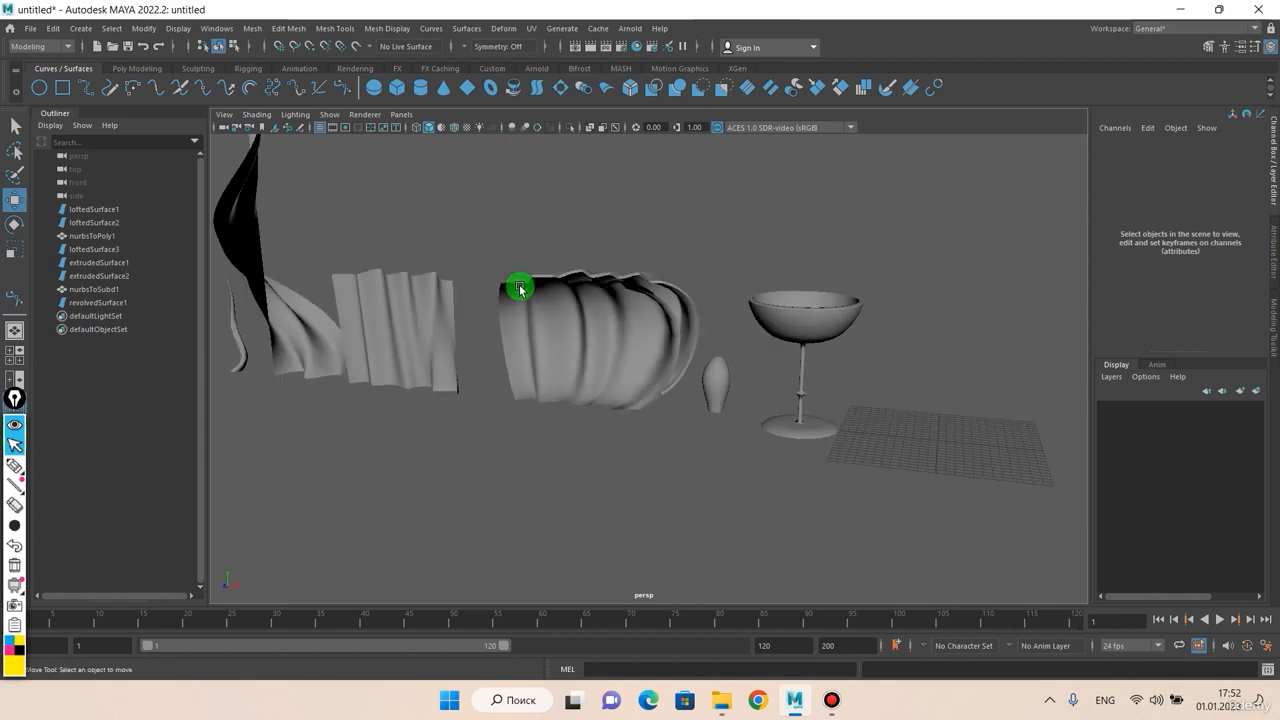
# Step: Orbit, pan and zoom the persp view to survey the NURBS surfaces, goblet and vase
pyautogui.keyDown('alt'); pyautogui.moveTo(715, 338); pyautogui.dragTo(500, 325); pyautogui.keyUp('alt')
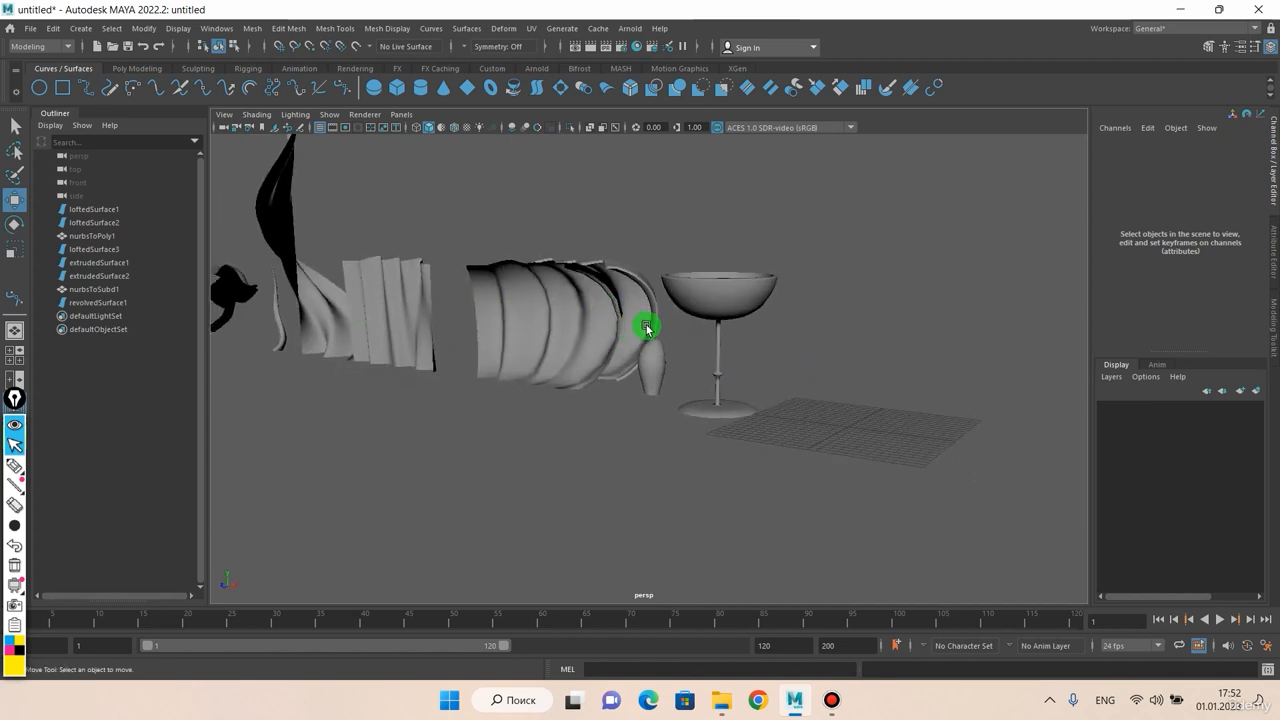
pyautogui.keyDown('alt'); pyautogui.moveTo(646, 328); pyautogui.dragTo(576, 336); pyautogui.keyUp('alt')
pyautogui.scroll(2, 692, 352)
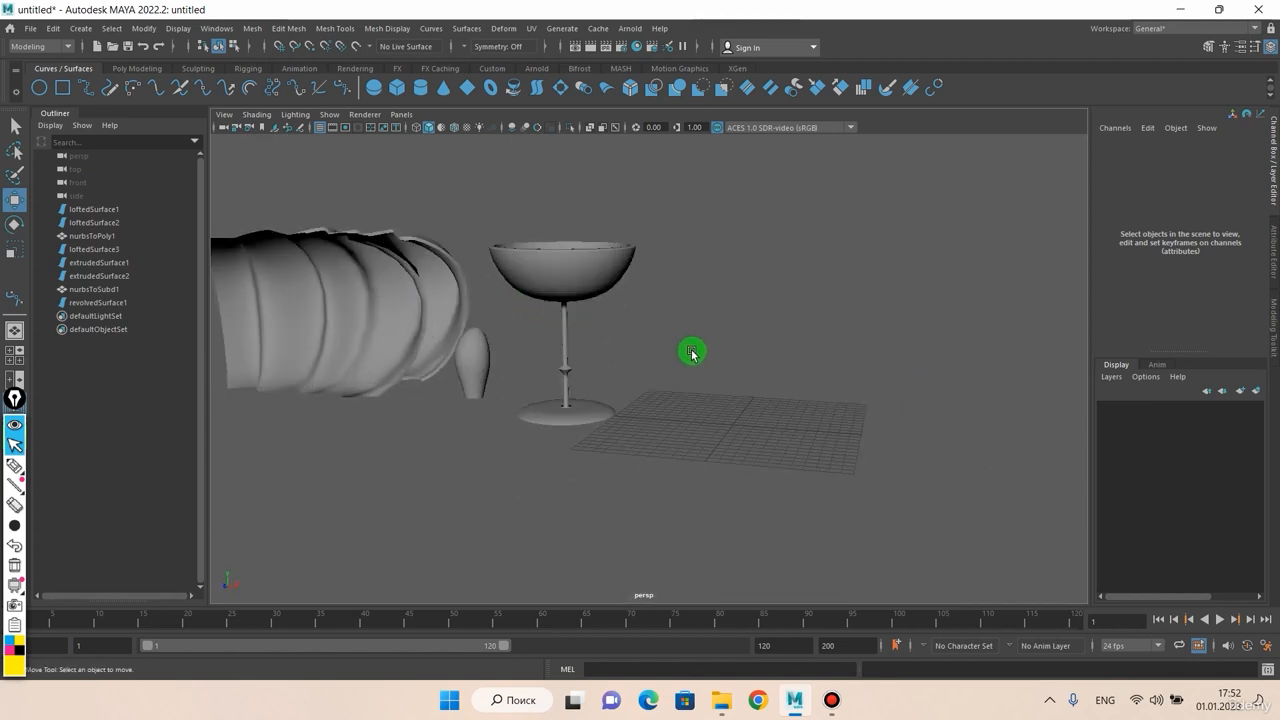
pyautogui.keyDown('alt'); pyautogui.moveTo(692, 352); pyautogui.dragTo(708, 392); pyautogui.keyUp('alt')
pyautogui.keyDown('alt'); pyautogui.moveTo(706, 369); pyautogui.dragTo(672, 346, button='middle'); pyautogui.keyUp('alt')
pyautogui.scroll(-3, 634, 368)
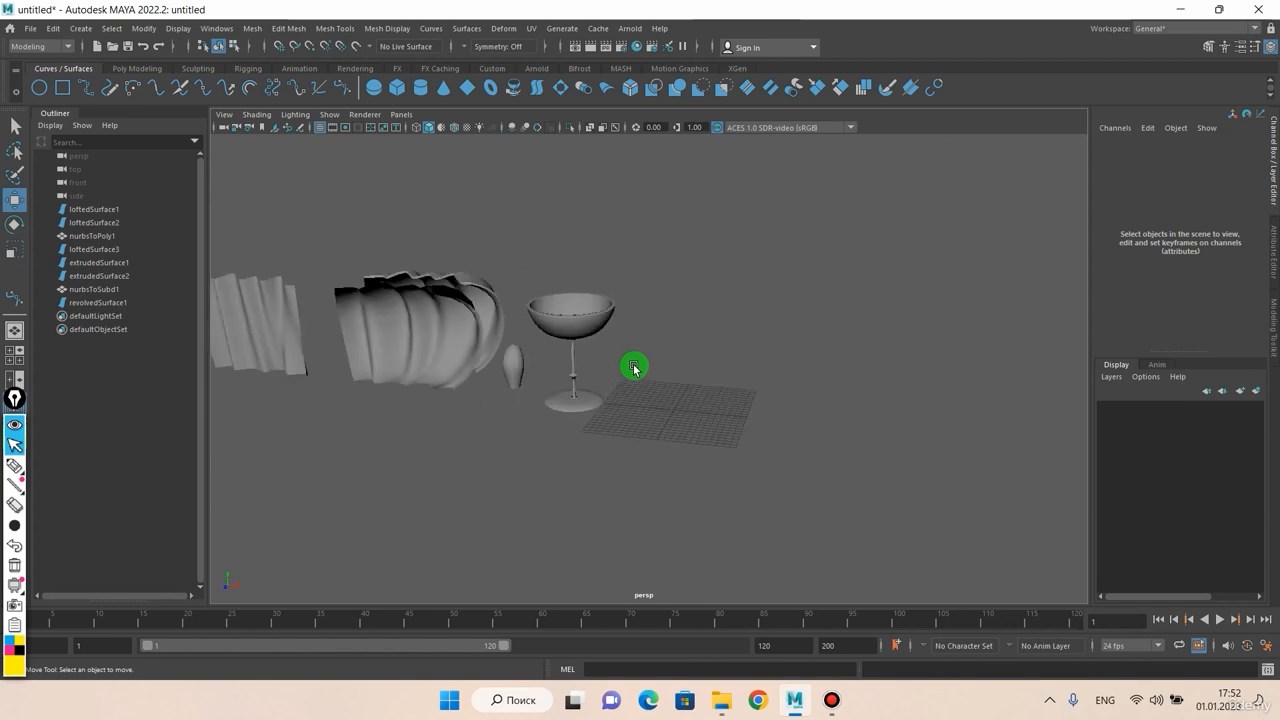
pyautogui.keyDown('alt'); pyautogui.moveTo(634, 368); pyautogui.dragTo(728, 357); pyautogui.keyUp('alt')
# Step: Add a polygon ground plane scaled to about 258.772 and moved to X -54.968
pyautogui.keyDown('shift'); pyautogui.rightClick(728, 360); pyautogui.keyUp('shift')
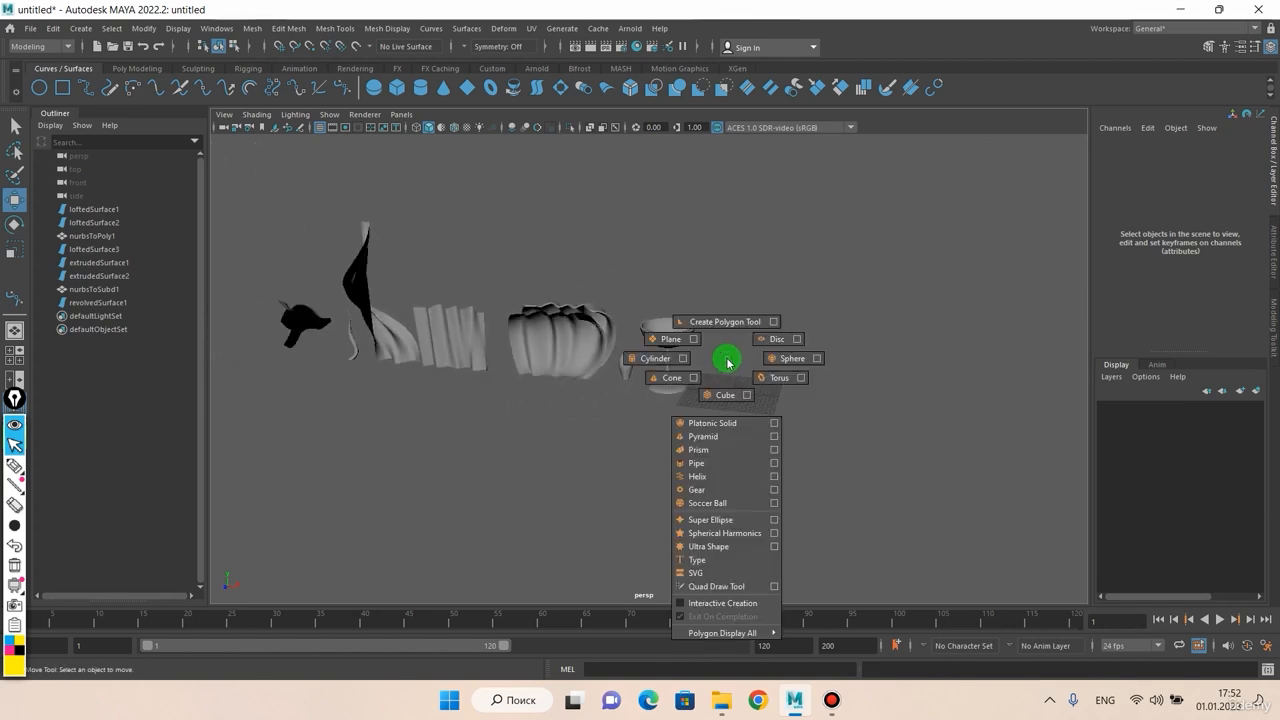
pyautogui.click(681, 346)
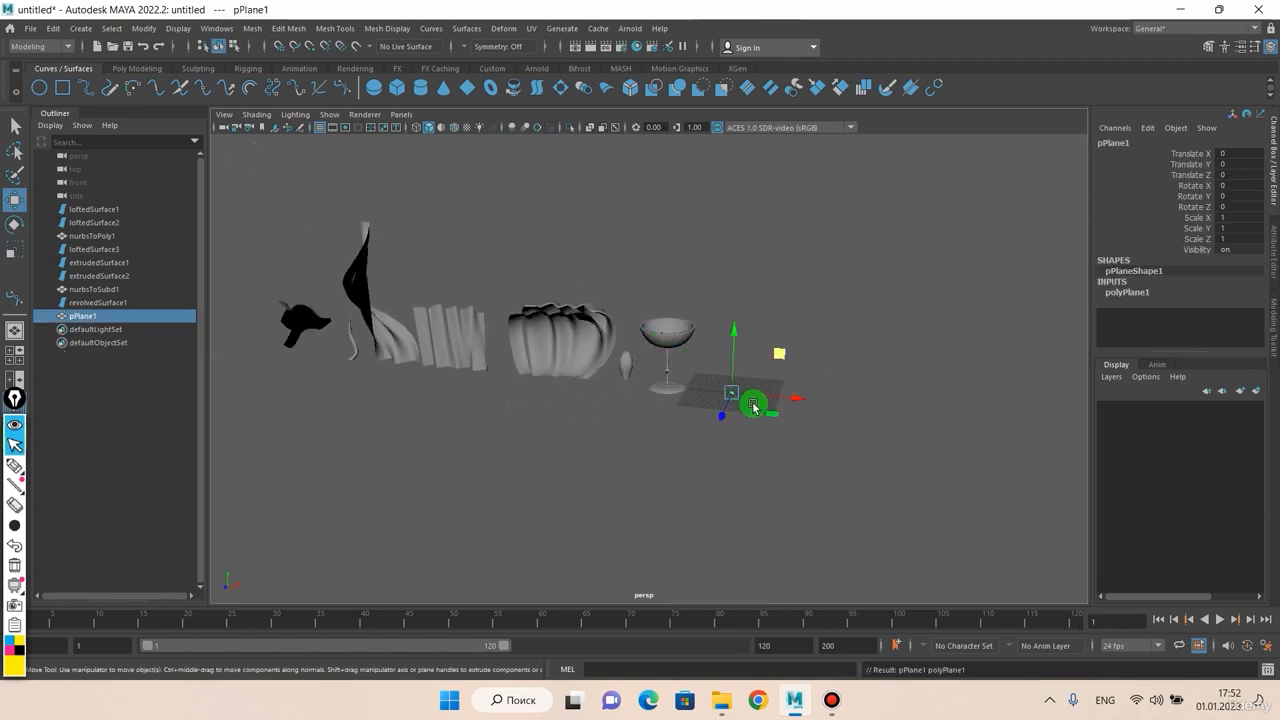
pyautogui.press('r')
pyautogui.moveTo(725, 395); pyautogui.dragTo(1068, 349)
pyautogui.scroll(-3, 823, 346)
pyautogui.press('w')
pyautogui.moveTo(779, 392); pyautogui.dragTo(636, 385)
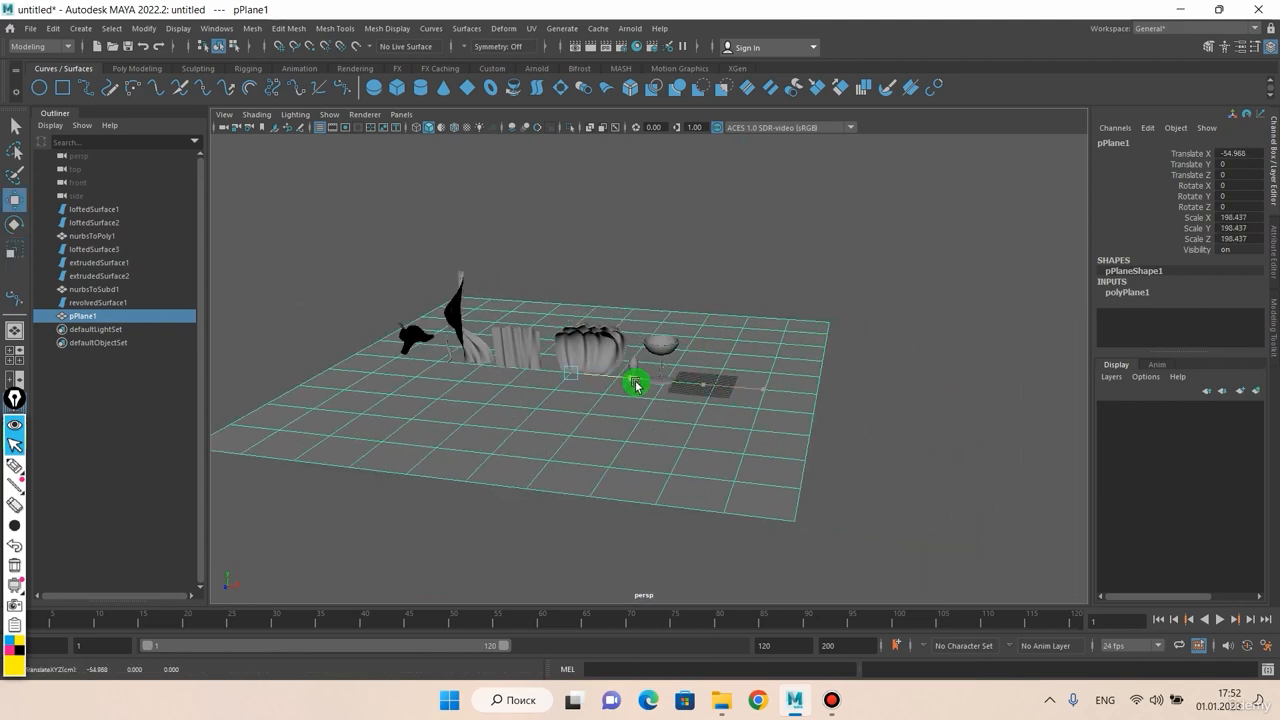
pyautogui.press('r')
pyautogui.moveTo(811, 357); pyautogui.dragTo(921, 368)
pyautogui.scroll(6, 691, 386)
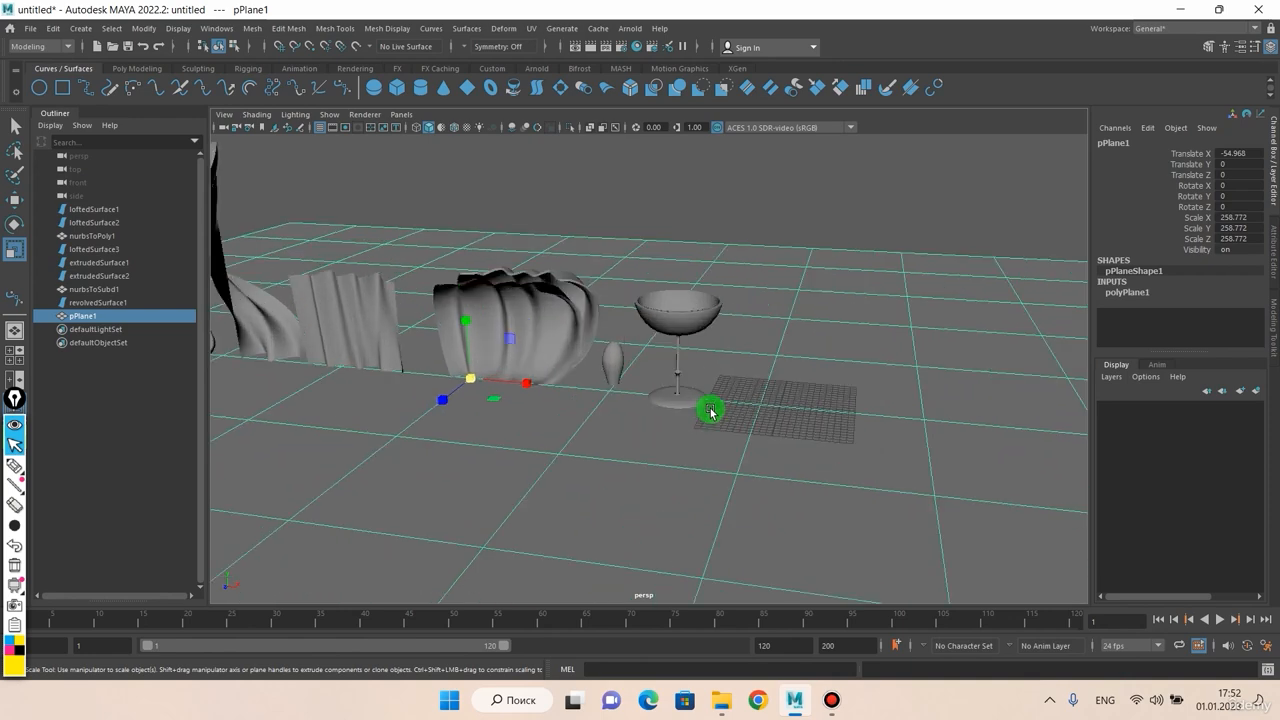
# Step: Deselect the plane and create a new polygon cube, pCube1
pyautogui.keyDown('alt'); pyautogui.moveTo(710, 417); pyautogui.dragTo(680, 396); pyautogui.keyUp('alt')
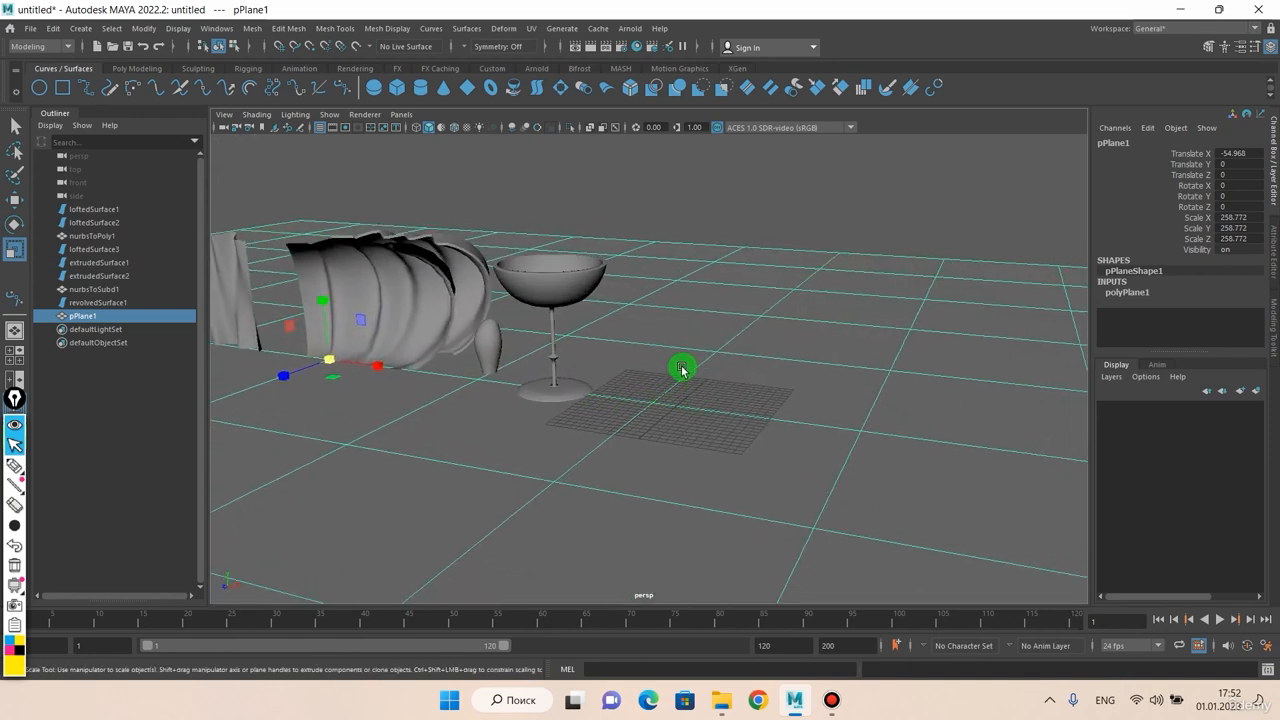
pyautogui.click(740, 214)
pyautogui.keyDown('shift'); pyautogui.moveTo(740, 214); pyautogui.dragTo(737, 249, button='right'); pyautogui.keyUp('shift')
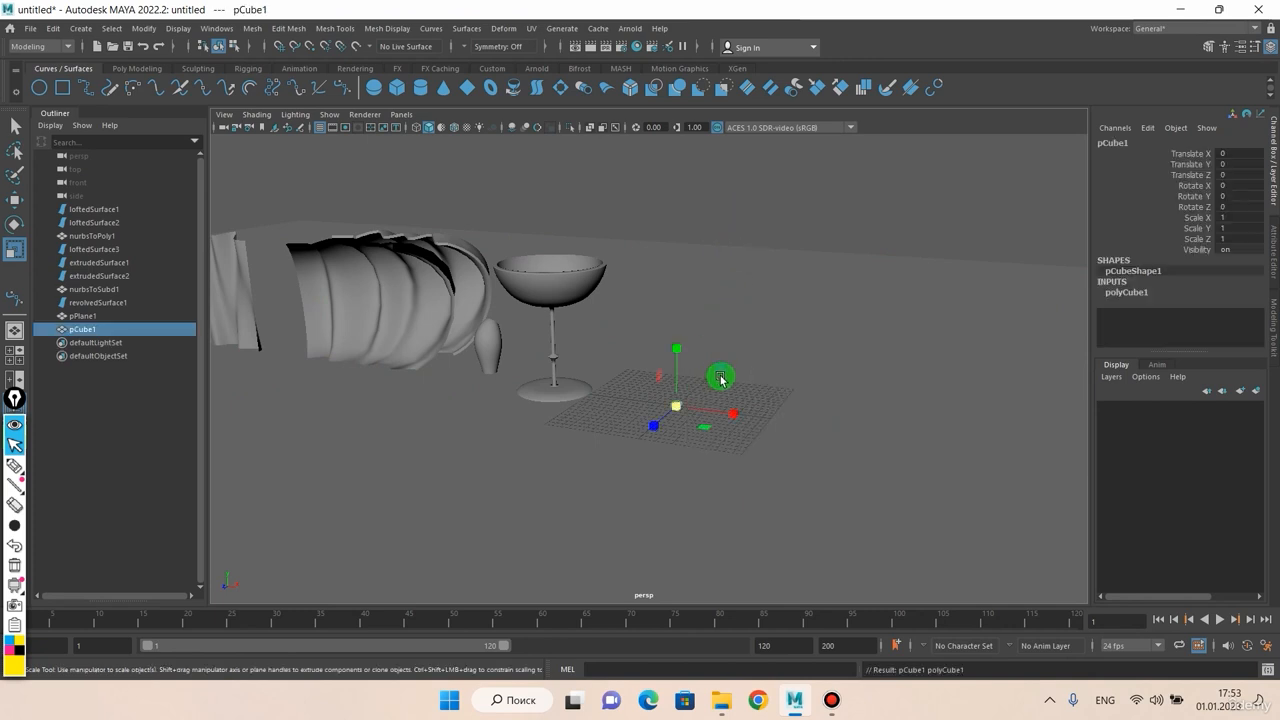
# Step: Scale pCube1 uniformly to about 37.102
pyautogui.moveTo(680, 409); pyautogui.dragTo(936, 348)
pyautogui.scroll(-4, 880, 338)
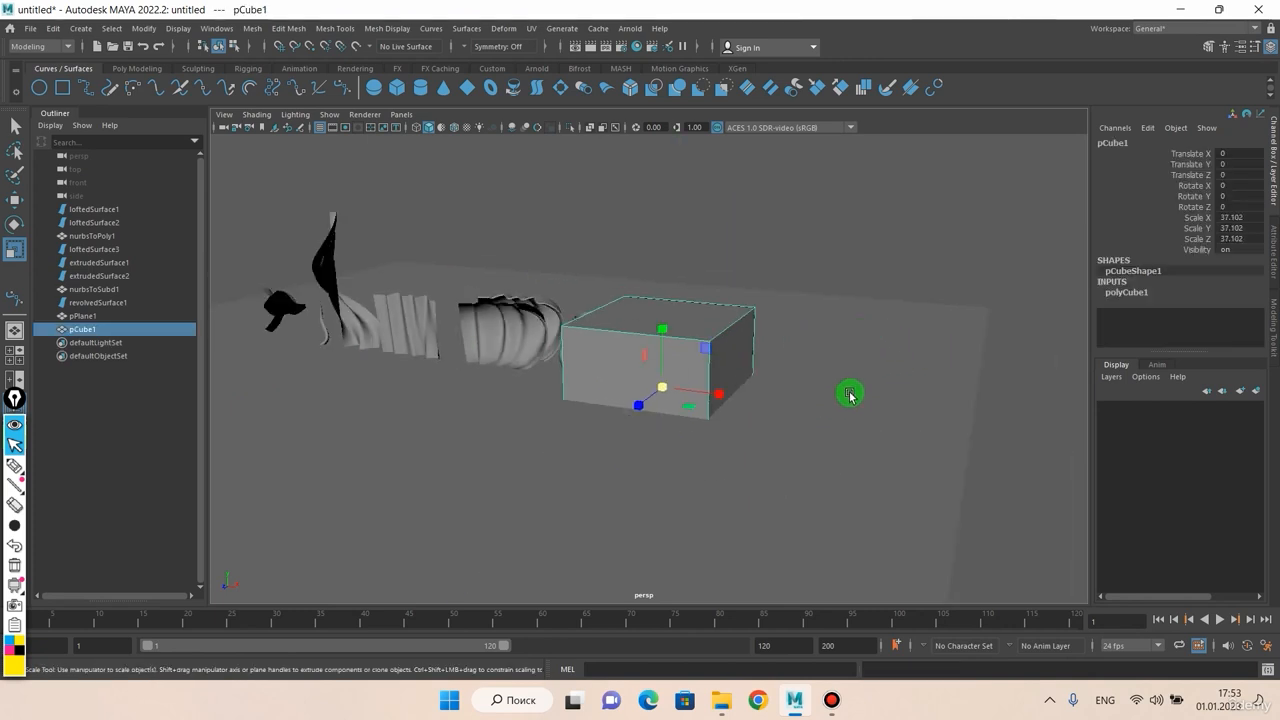
pyautogui.keyDown('alt'); pyautogui.moveTo(835, 381); pyautogui.dragTo(746, 349, button='middle'); pyautogui.keyUp('alt')
pyautogui.moveTo(746, 349)
pyautogui.keyDown('alt'); pyautogui.mouseDown()
pyautogui.moveTo(801, 345)
pyautogui.moveTo(745, 347)
pyautogui.mouseUp(); pyautogui.keyUp('alt')
# Step: Move the cube to Translate X 16.522, Y 18.21, resting beside the goblet
pyautogui.press('w')
pyautogui.moveTo(699, 298); pyautogui.dragTo(700, 214)
pyautogui.keyDown('alt'); pyautogui.moveTo(689, 266); pyautogui.dragTo(677, 409); pyautogui.keyUp('alt')
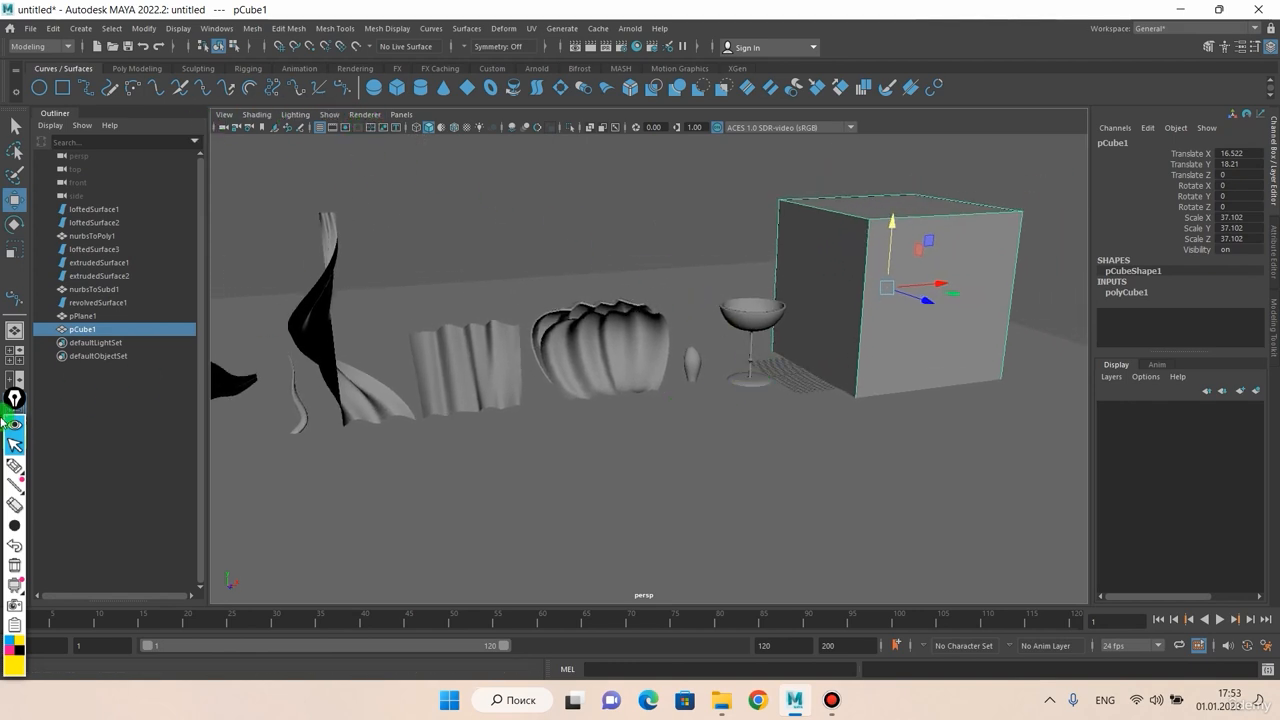
pyautogui.click(27, 469)
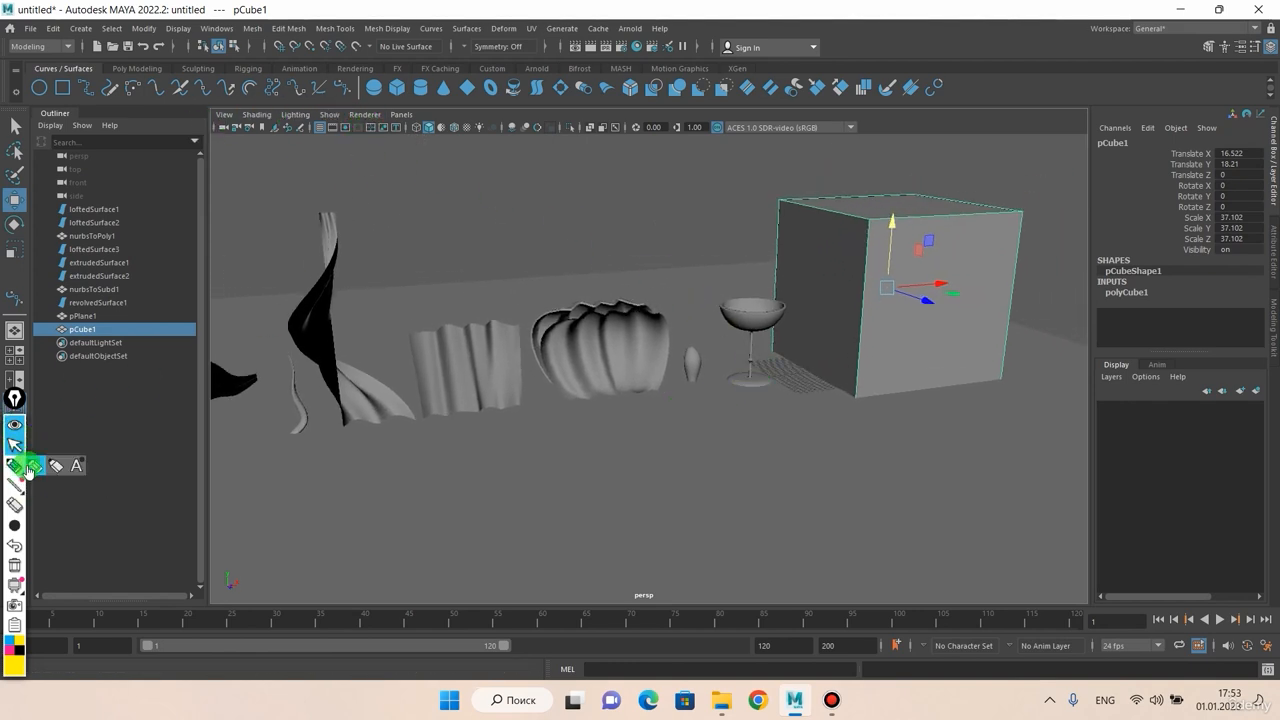
pyautogui.click(35, 467)
pyautogui.moveTo(214, 120); pyautogui.dragTo(683, 135)
pyautogui.click(15, 445)
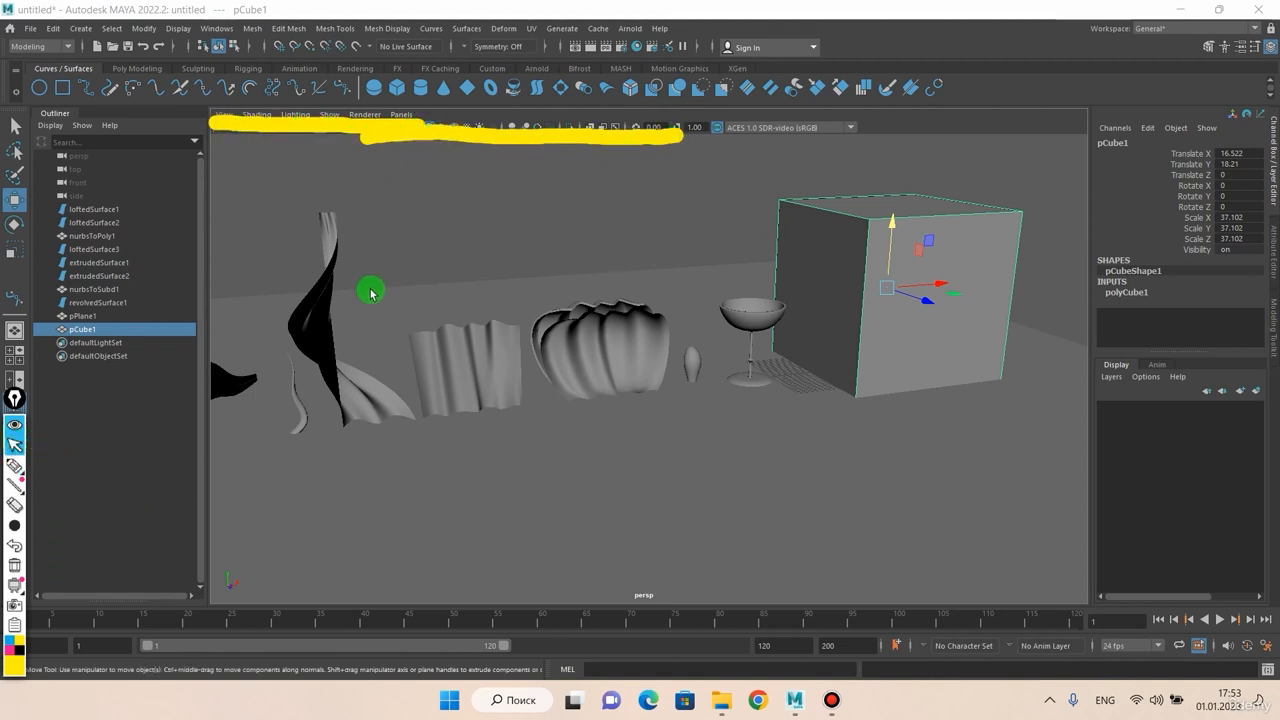
pyautogui.click(16, 571)
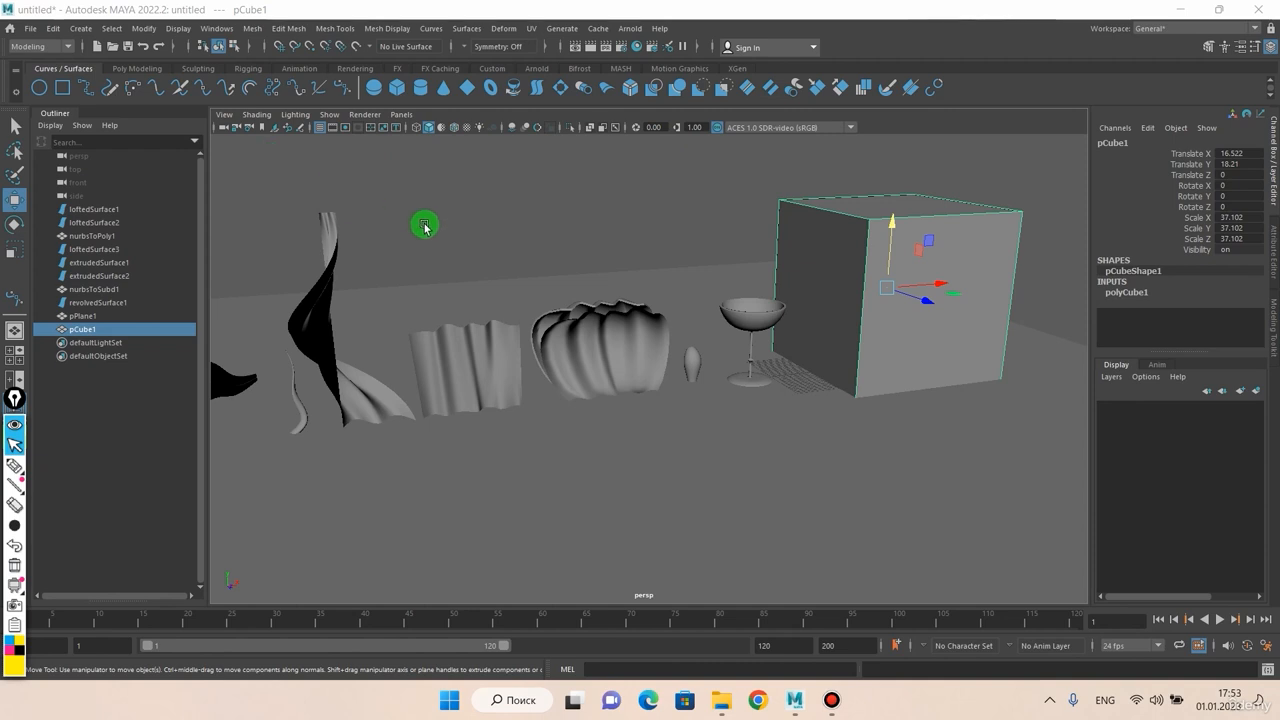
pyautogui.keyDown('alt'); pyautogui.moveTo(426, 226); pyautogui.dragTo(407, 228); pyautogui.keyUp('alt')
pyautogui.keyDown('alt'); pyautogui.moveTo(448, 231); pyautogui.dragTo(492, 231, button='middle'); pyautogui.keyUp('alt')
pyautogui.keyDown('alt'); pyautogui.moveTo(493, 231); pyautogui.dragTo(480, 226); pyautogui.keyUp('alt')
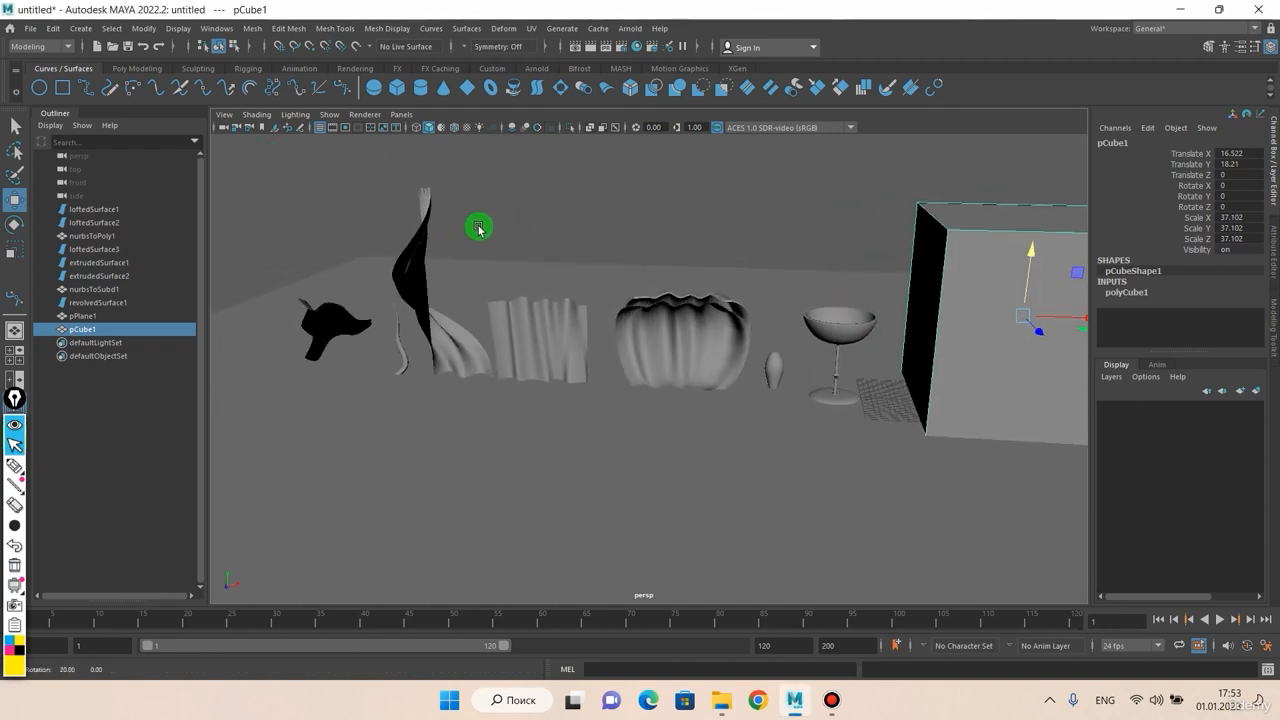
# Step: Browse the camera commands in the viewport panel's View menu
pyautogui.click(222, 115)
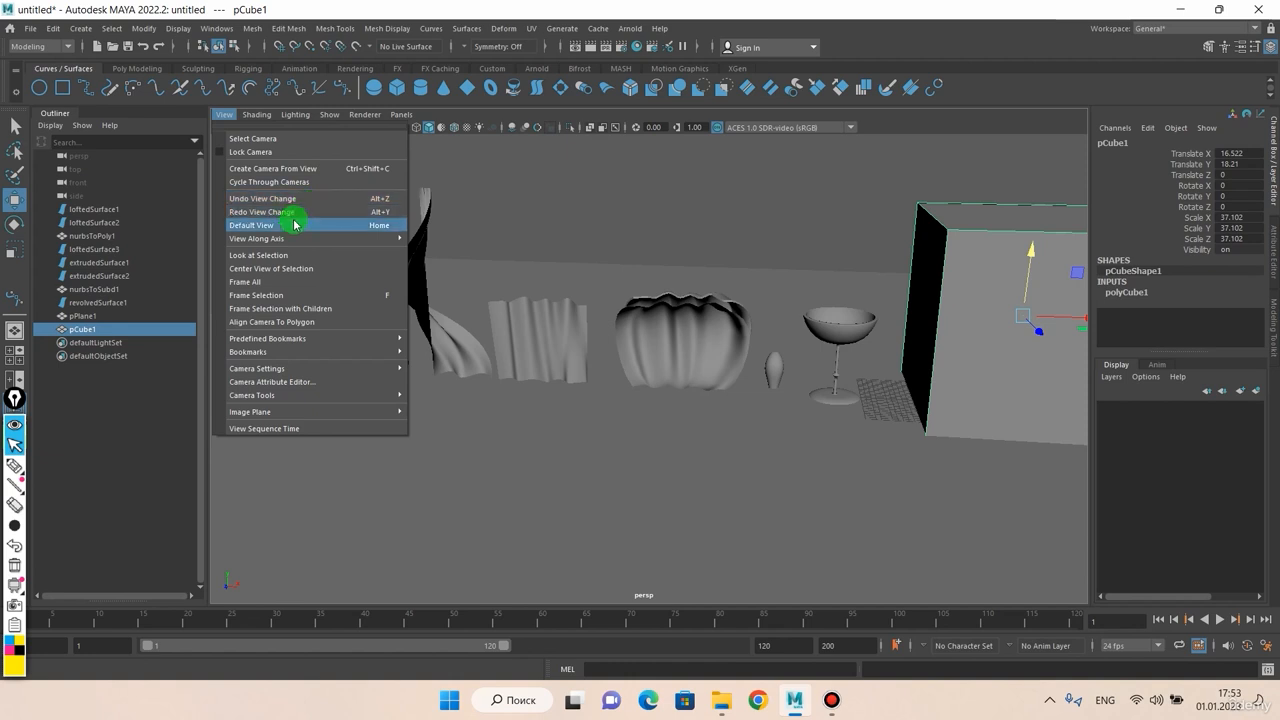
pyautogui.moveTo(282, 242)
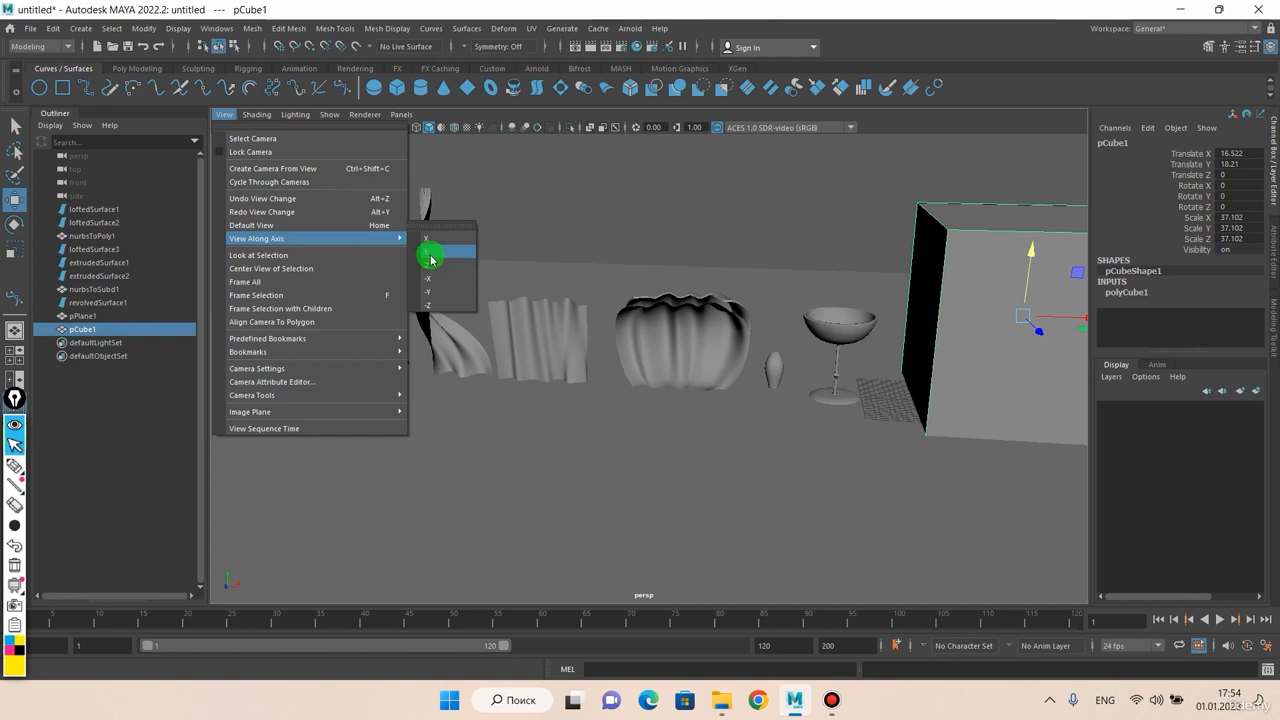
# Step: Reset the camera to Default View, then use Look at Selection on pCube1
pyautogui.click(313, 229)
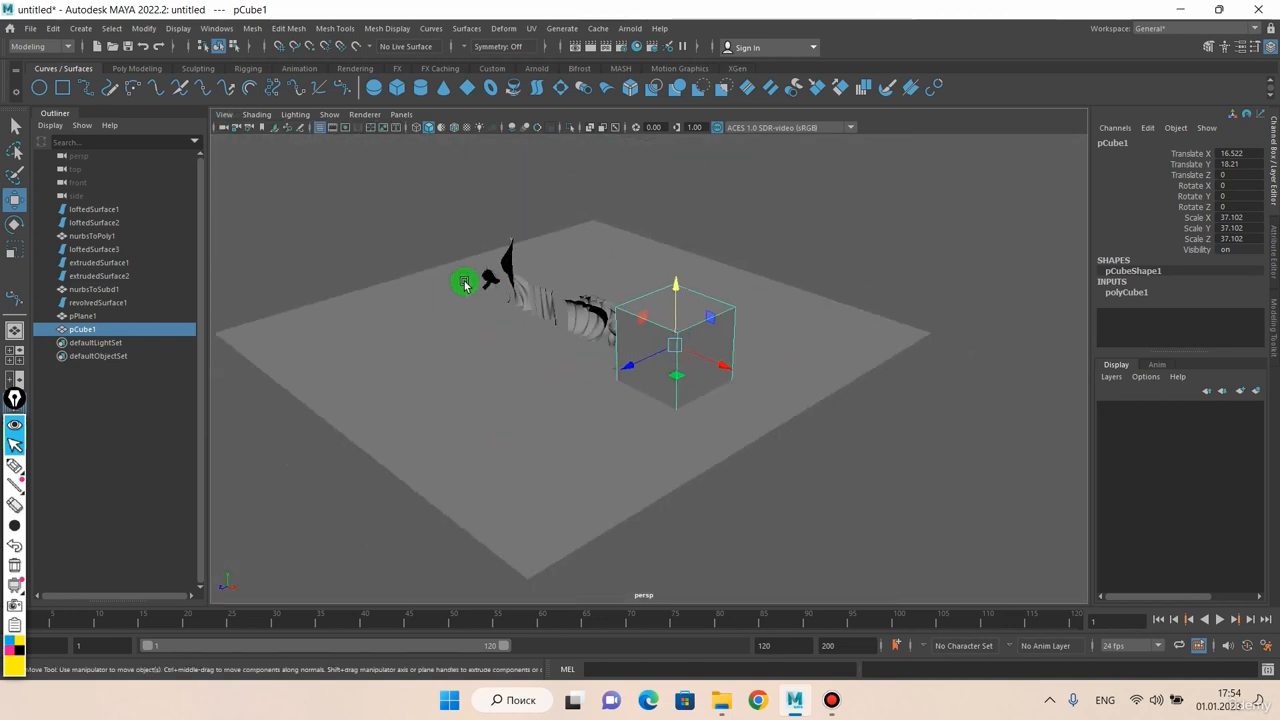
pyautogui.scroll(3, 464, 283)
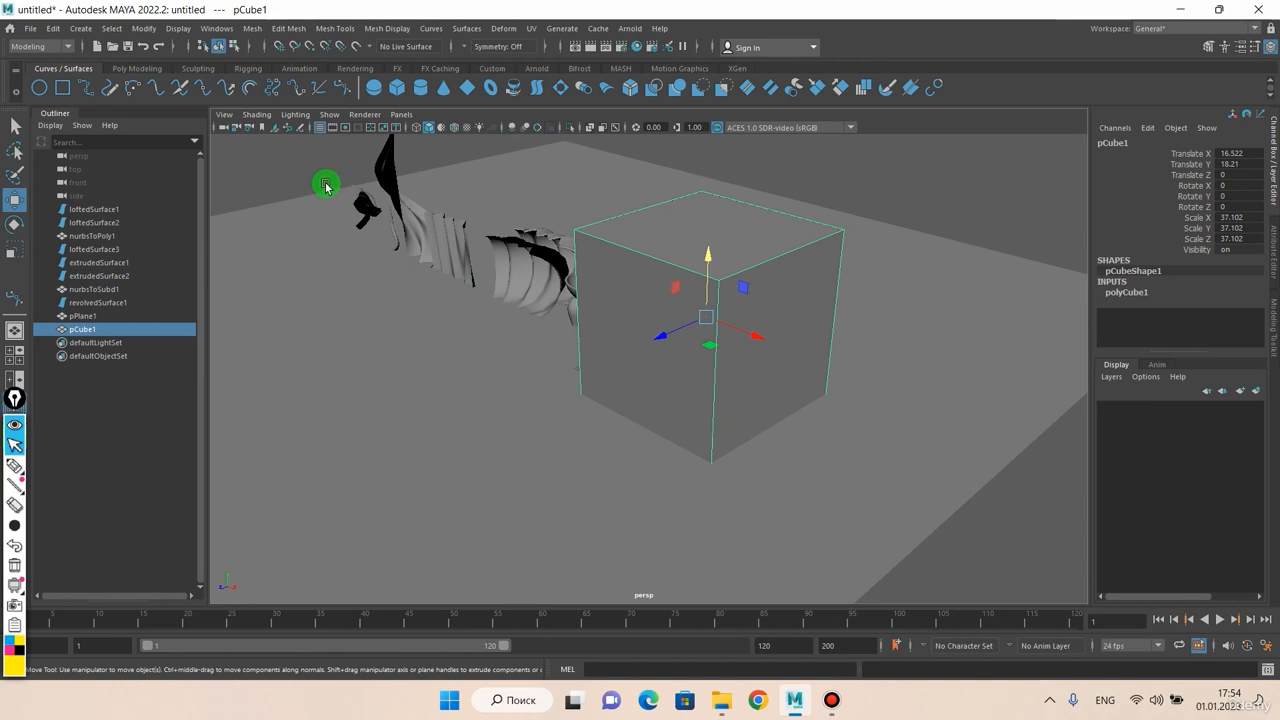
pyautogui.click(224, 115)
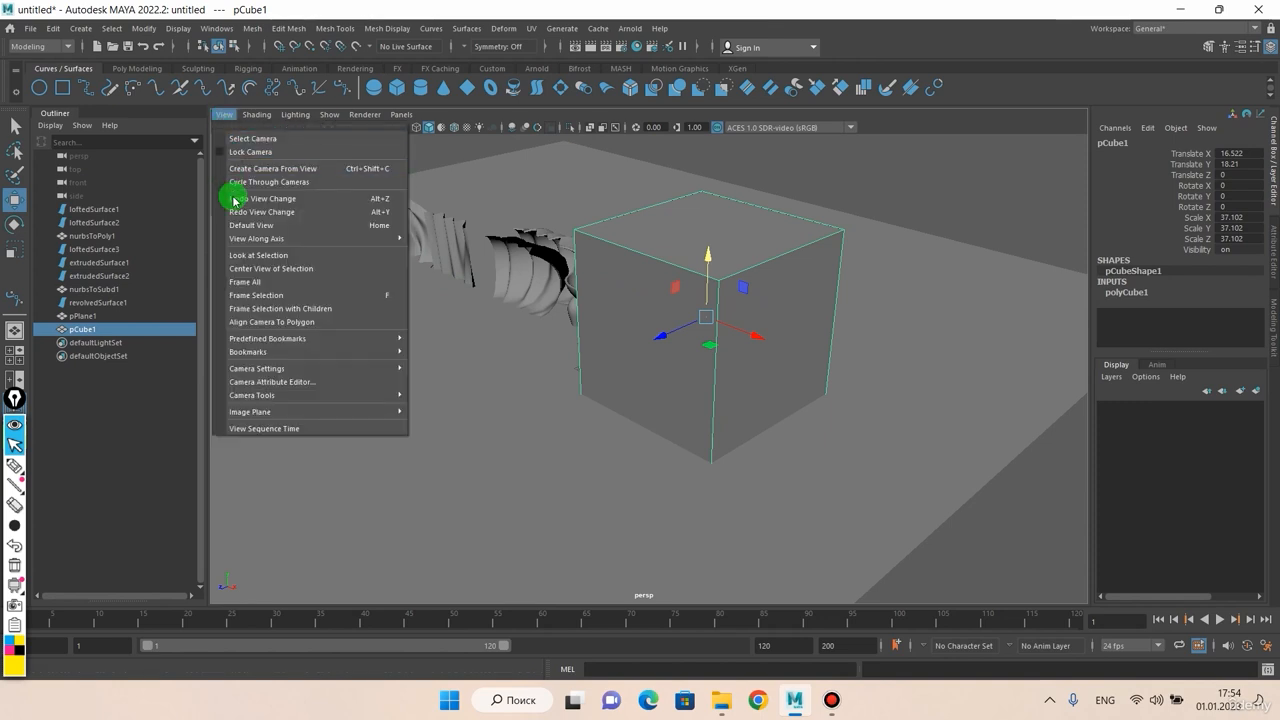
pyautogui.click(252, 258)
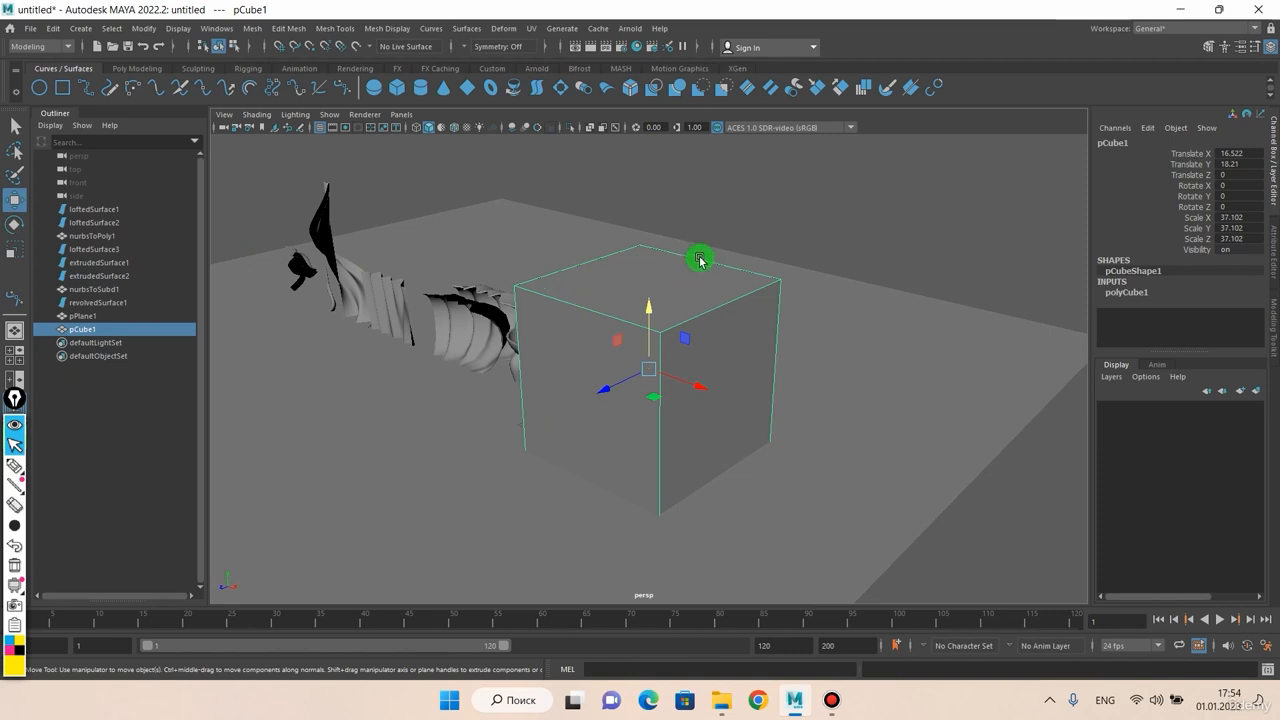
# Step: Center the view on the selected pCube1 with Center View of Selection
pyautogui.click(224, 115)
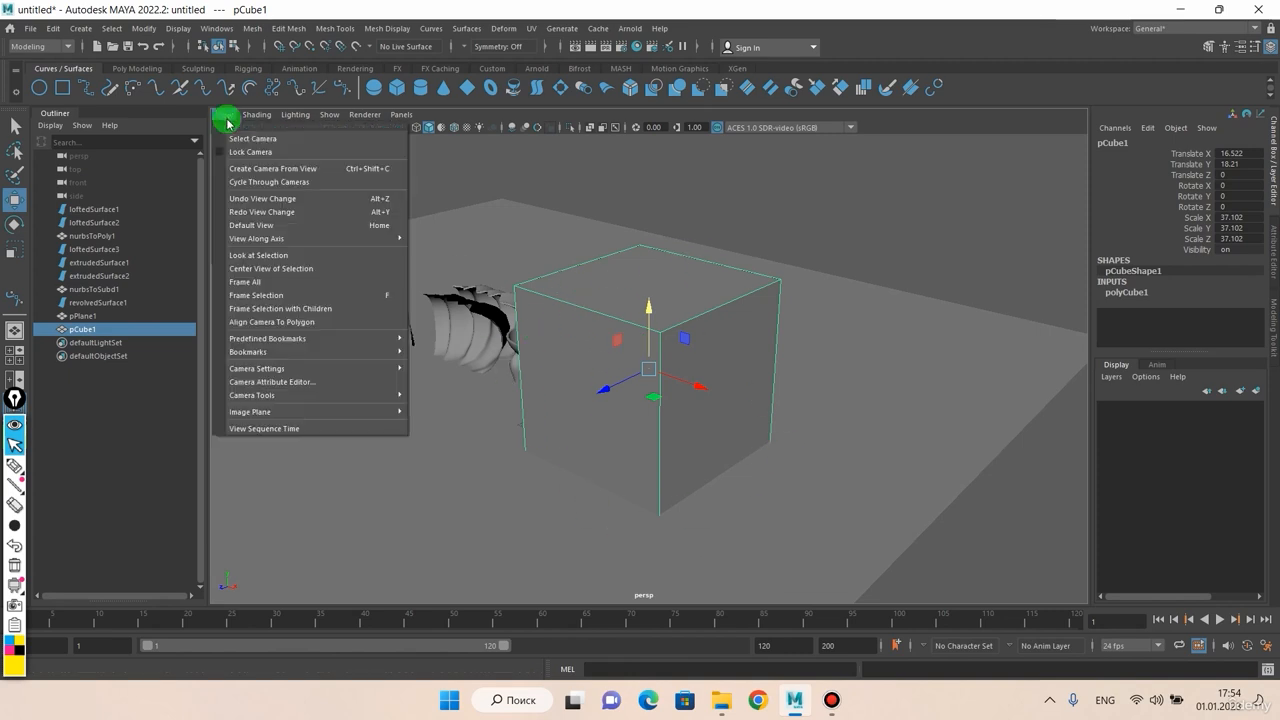
pyautogui.click(260, 270)
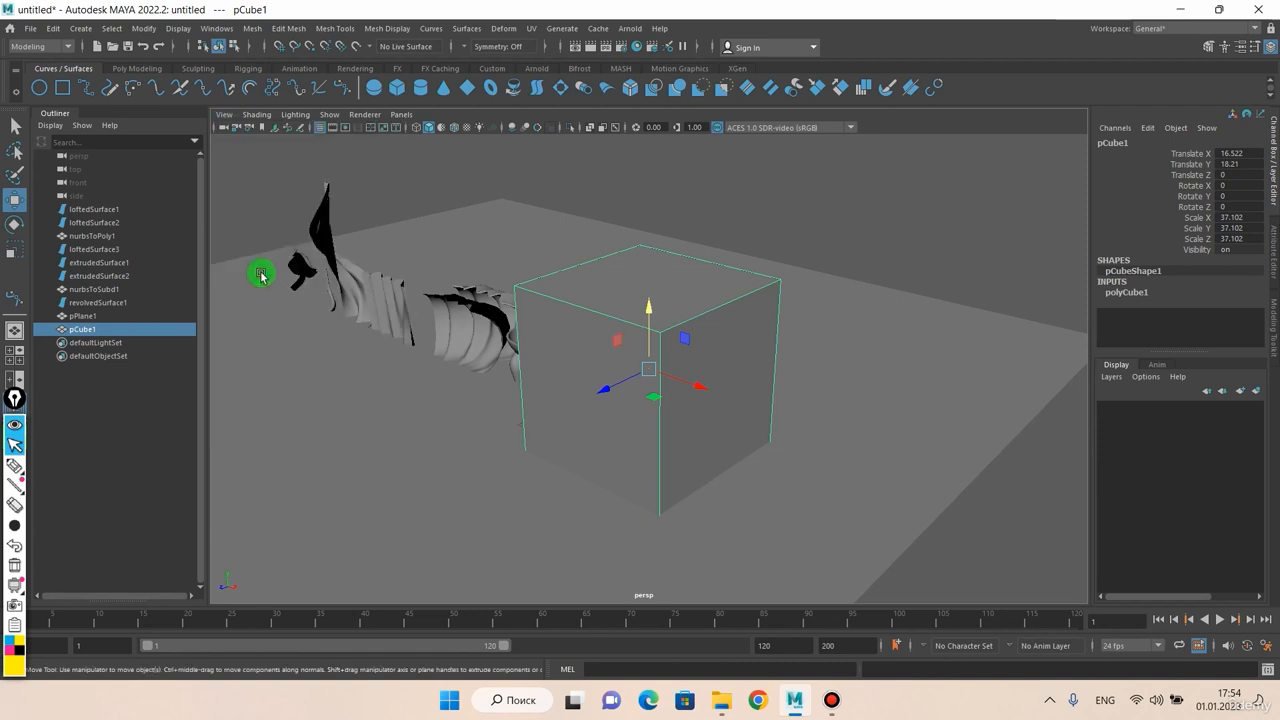
pyautogui.click(228, 125)
pyautogui.click(227, 116)
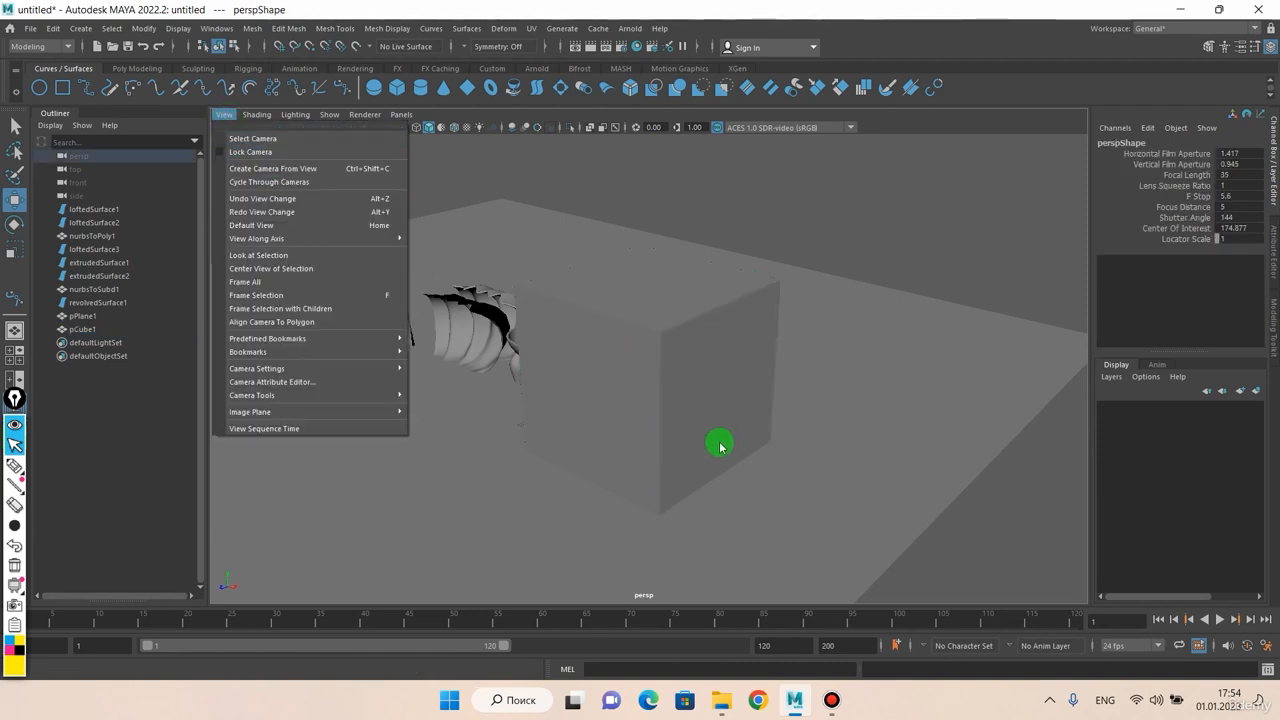
pyautogui.click(720, 446)
pyautogui.click(662, 401)
pyautogui.click(225, 115)
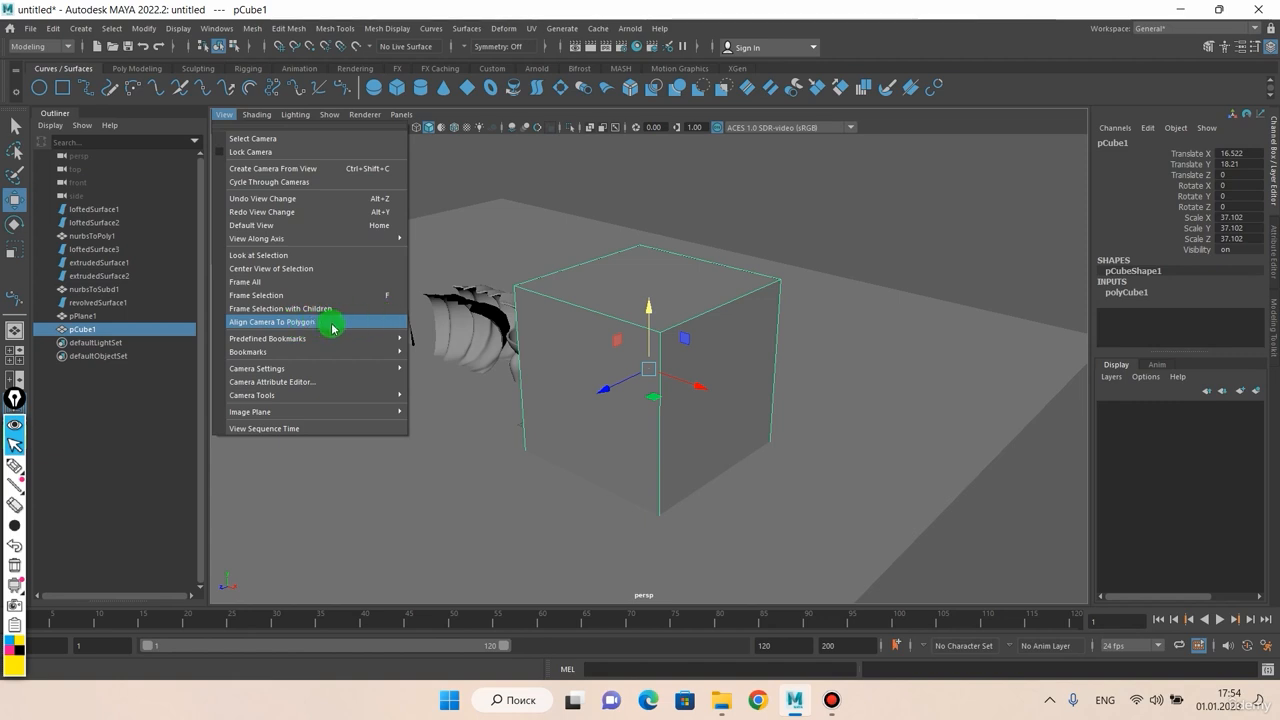
# Step: Select the cube's front face and align the camera to that polygon
pyautogui.moveTo(580, 297); pyautogui.dragTo(583, 325, button='right')
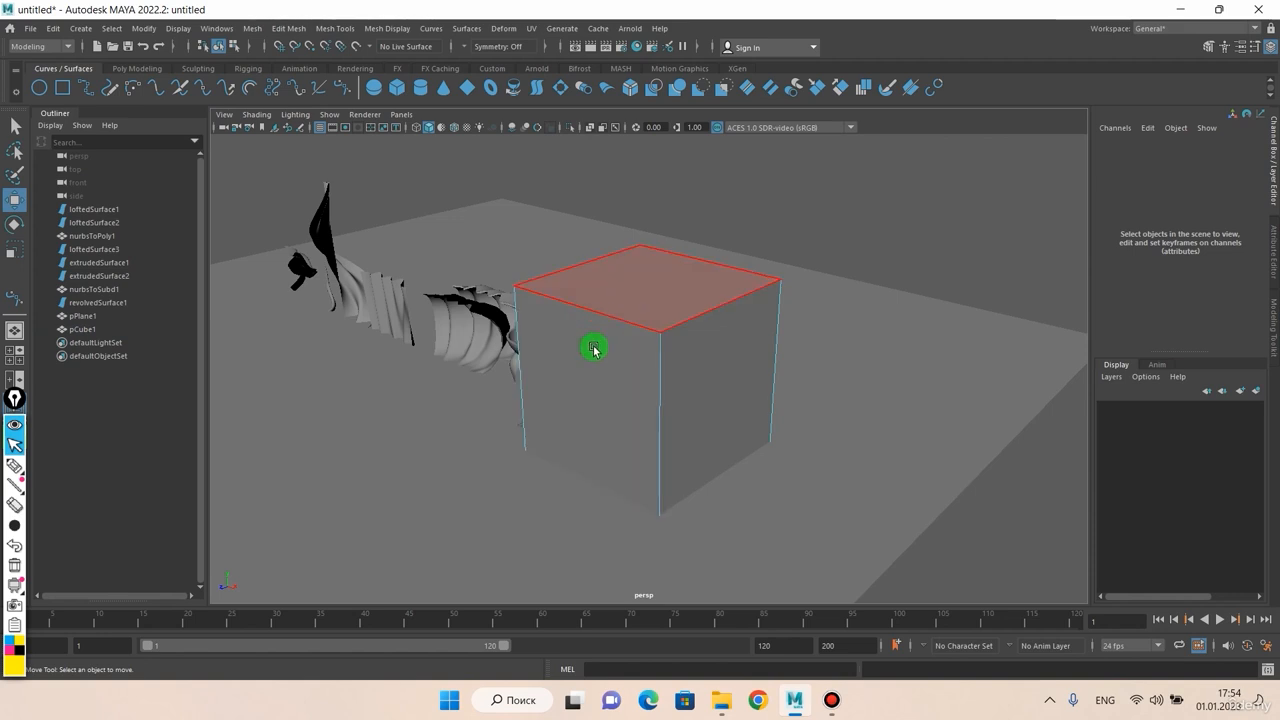
pyautogui.click(593, 348)
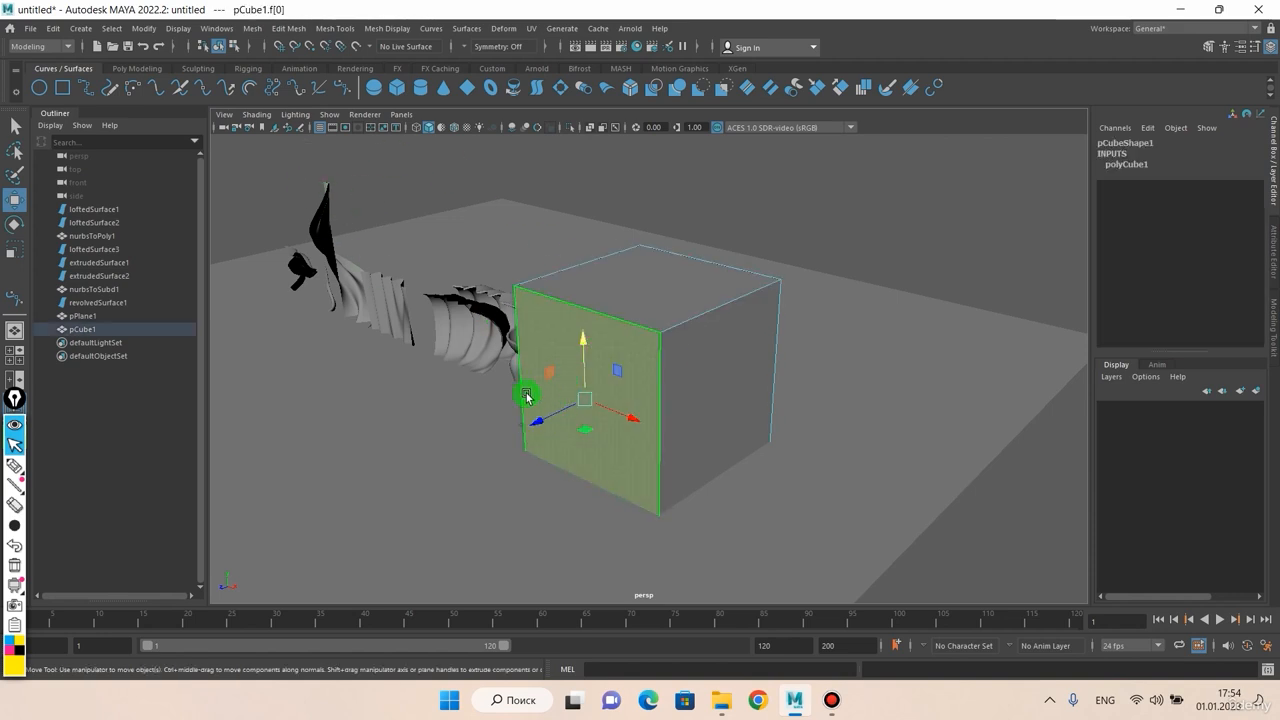
pyautogui.click(224, 115)
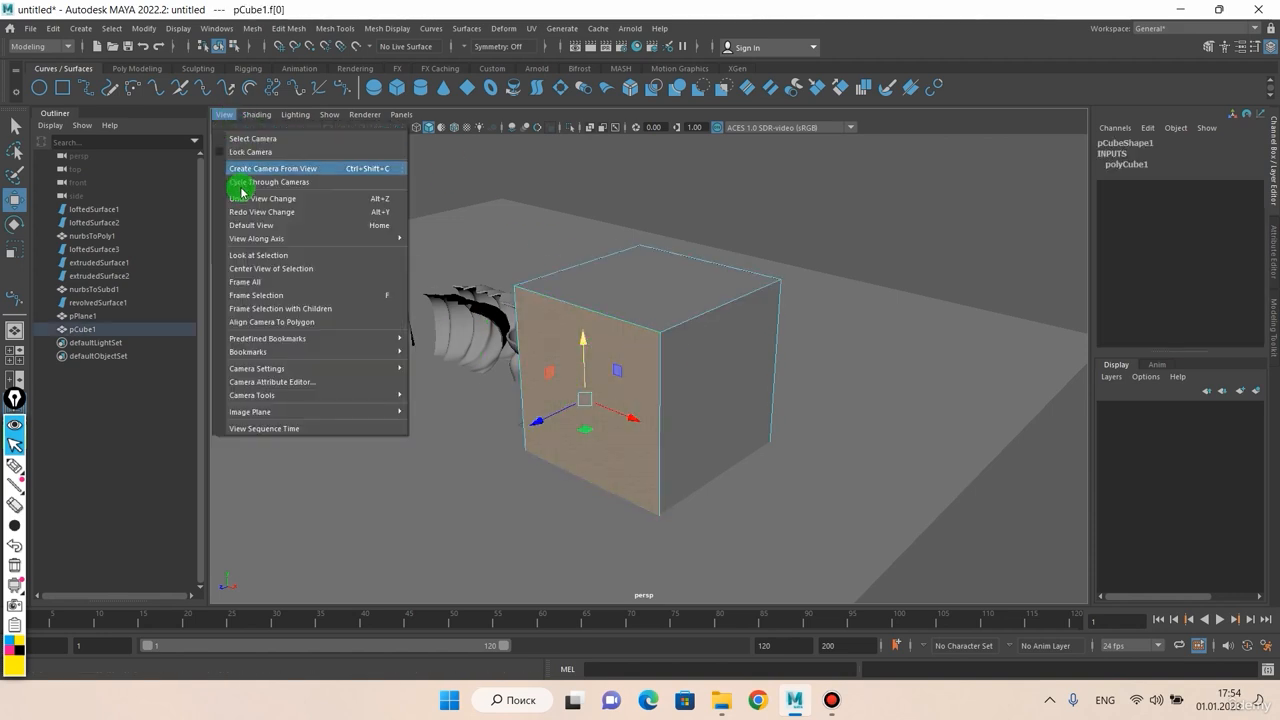
pyautogui.click(257, 324)
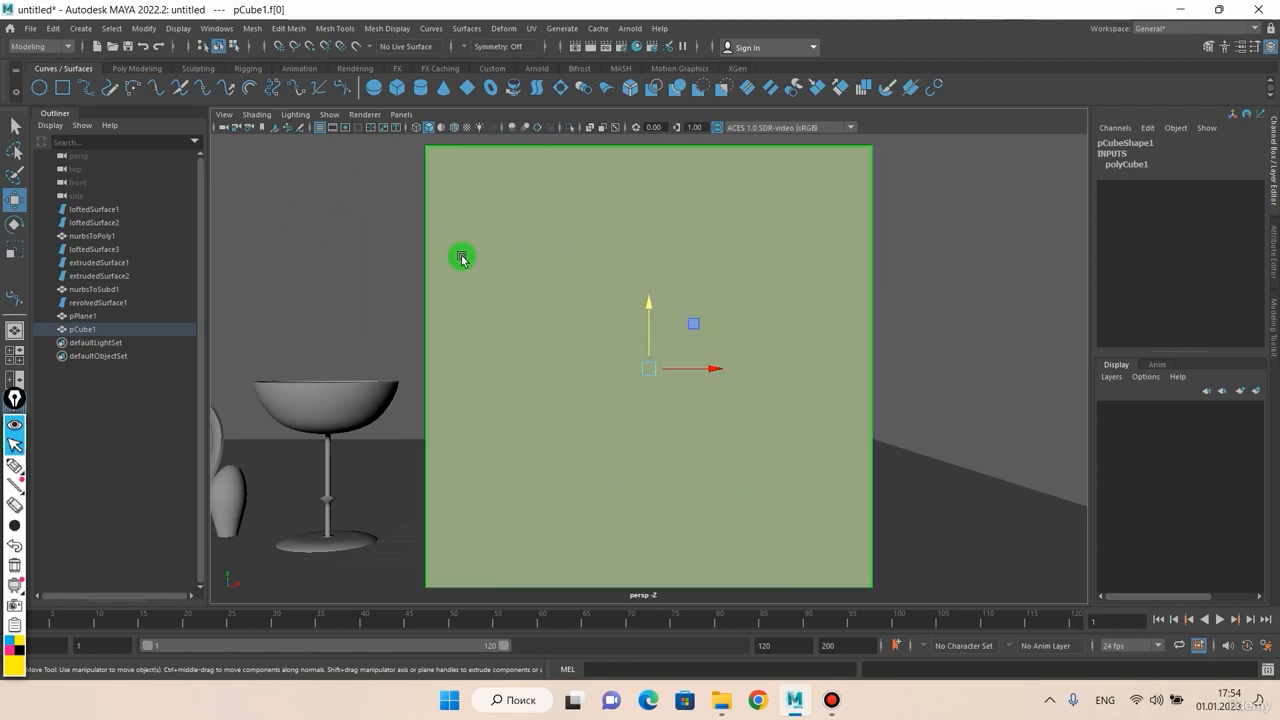
pyautogui.scroll(-2, 655, 346)
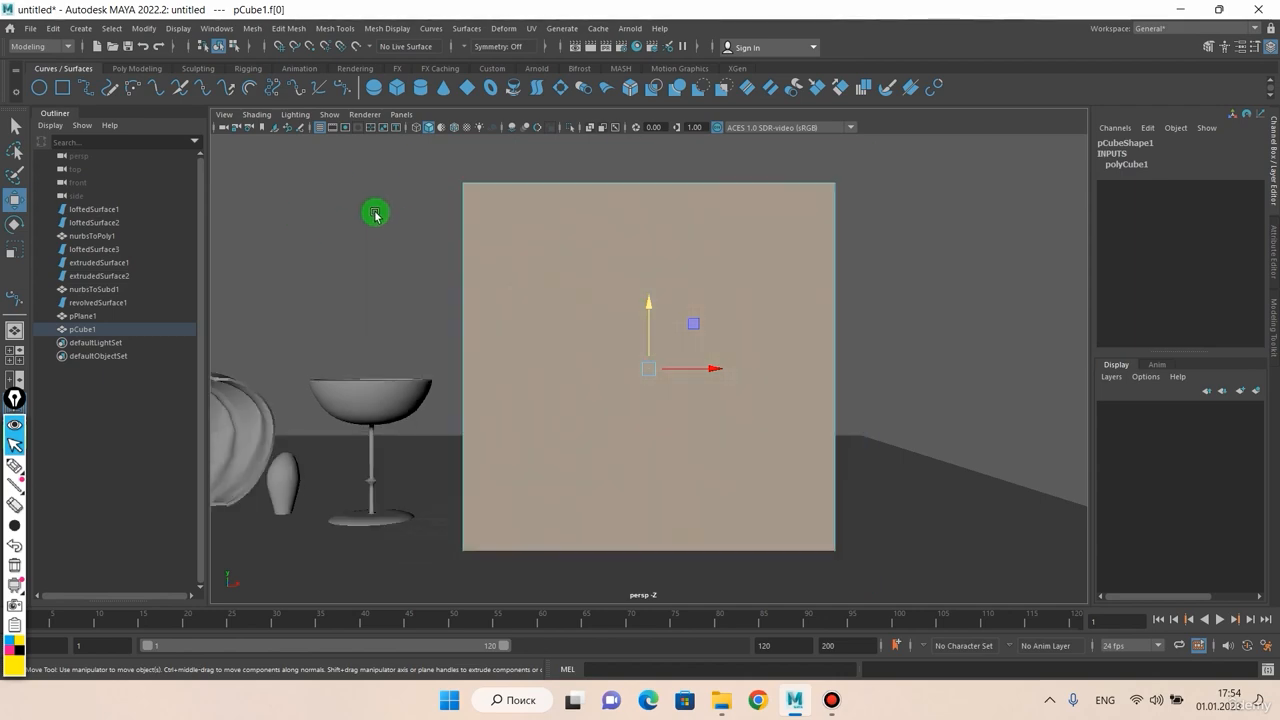
# Step: Return pCube1 to Object Mode and tumble to an angled view of the cube
pyautogui.rightClick(589, 252)
pyautogui.click(651, 235)
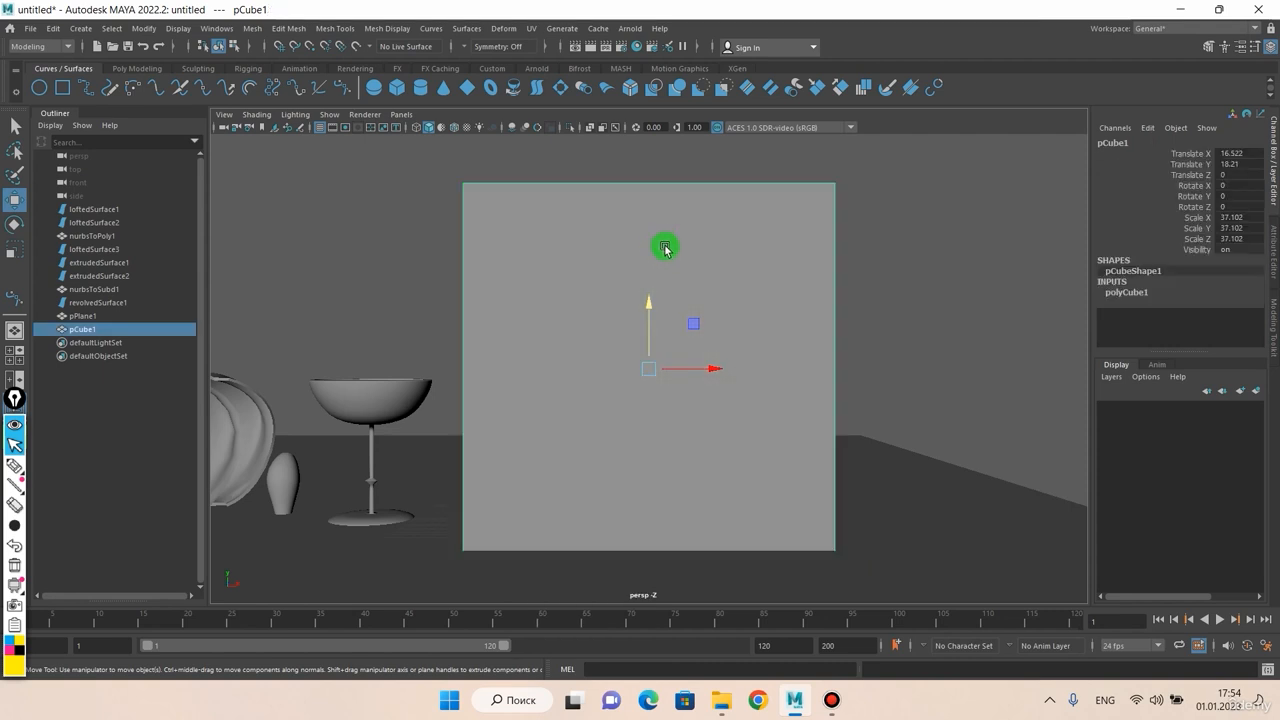
pyautogui.keyDown('alt'); pyautogui.moveTo(701, 326); pyautogui.dragTo(560, 323); pyautogui.keyUp('alt')
pyautogui.click(224, 123)
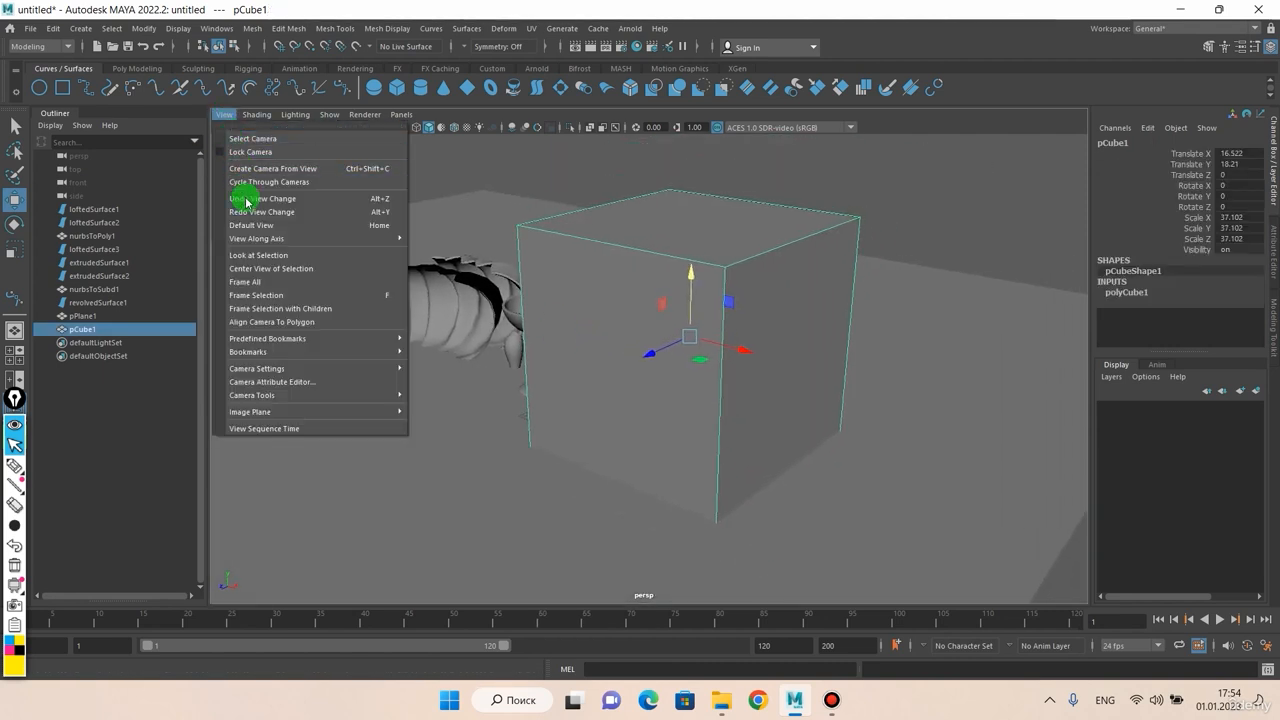
# Step: Deselect the cube and tumble the camera up to look down over the scene
pyautogui.moveTo(267, 345)
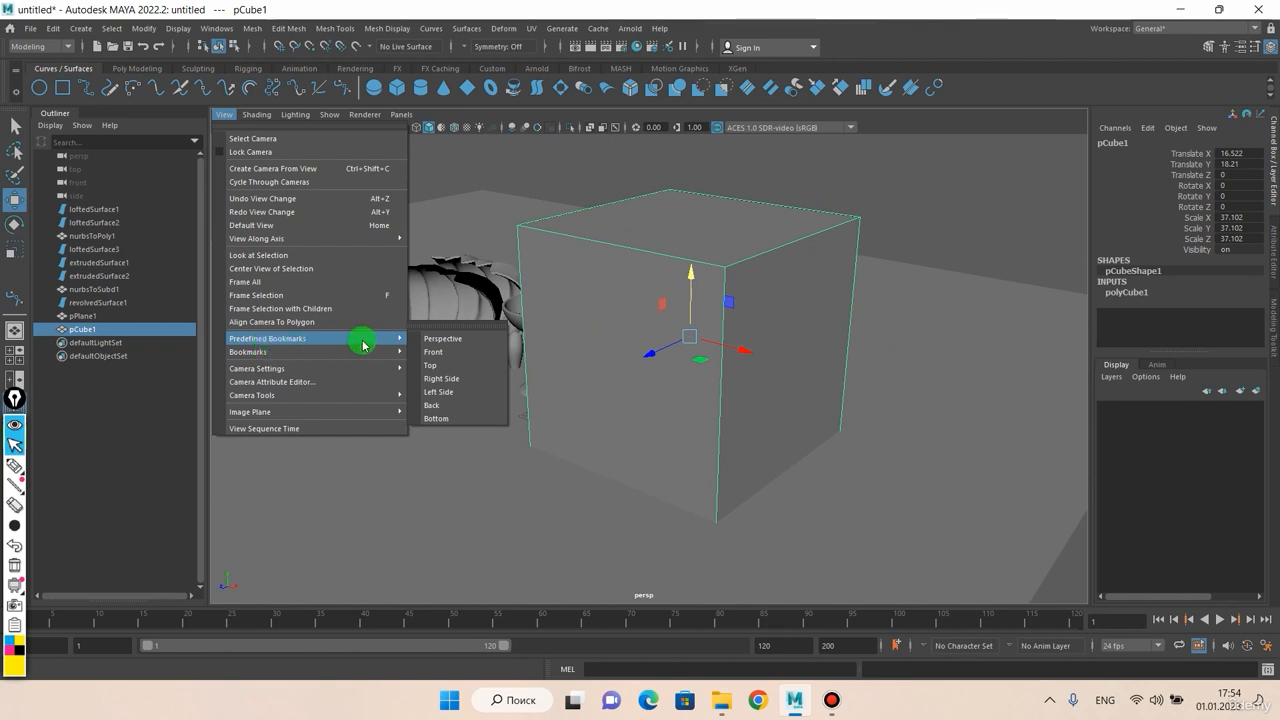
pyautogui.moveTo(313, 356)
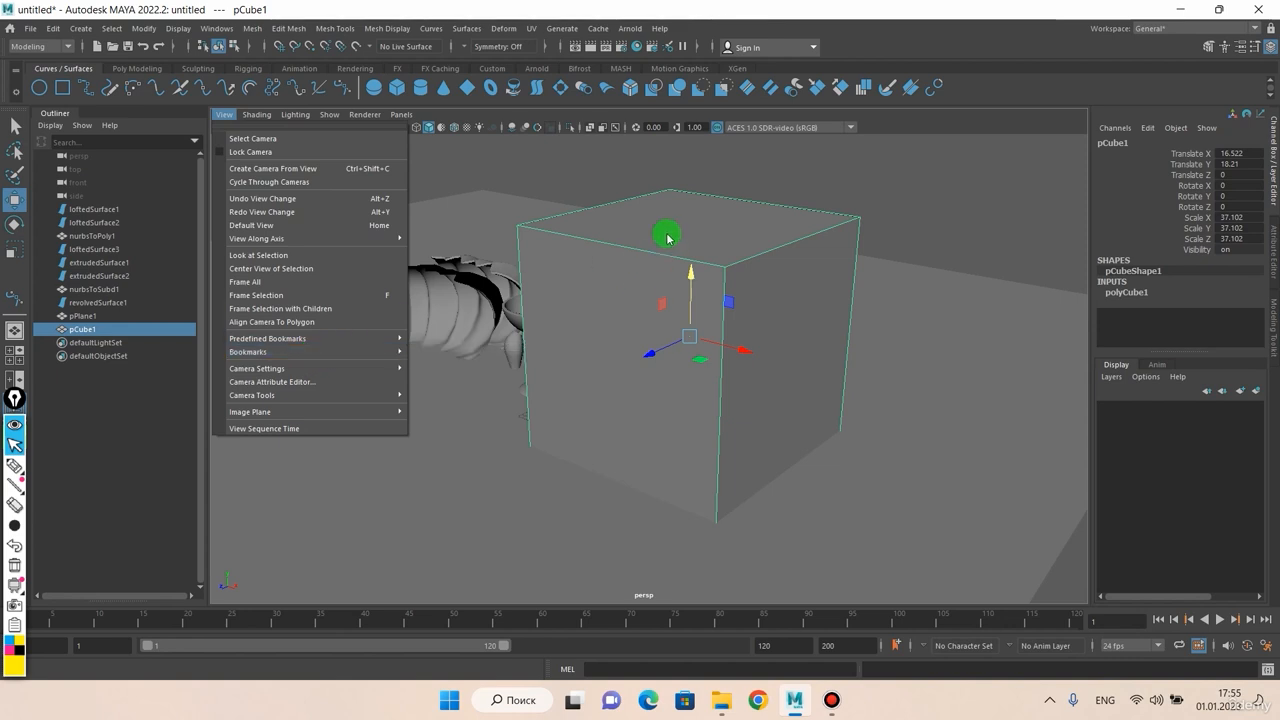
pyautogui.click(598, 200)
pyautogui.keyDown('alt'); pyautogui.moveTo(598, 200); pyautogui.dragTo(736, 271); pyautogui.keyUp('alt')
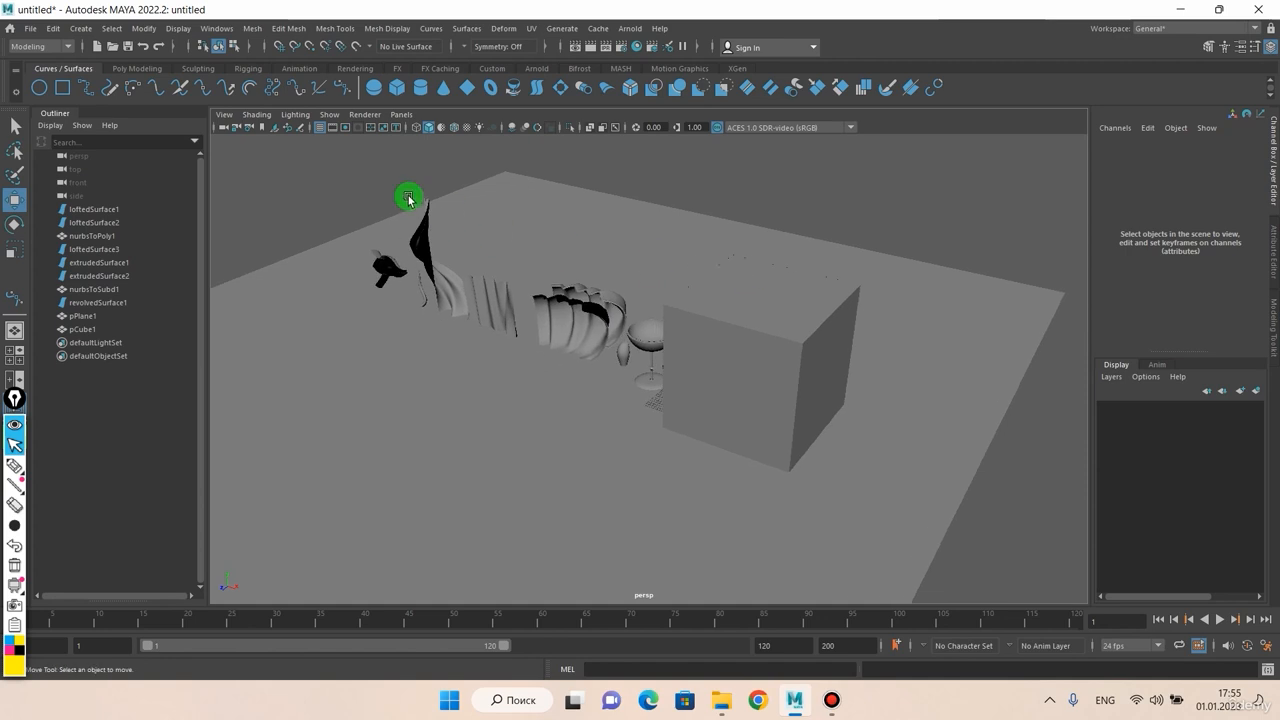
pyautogui.click(237, 119)
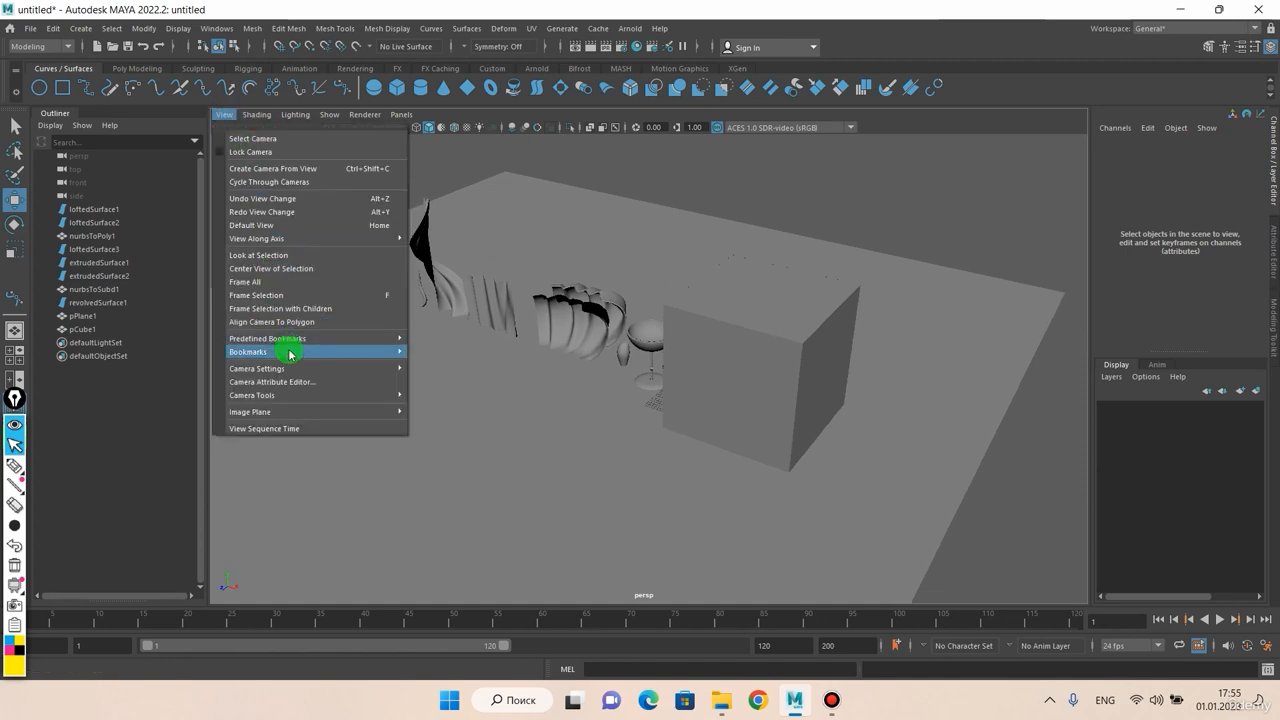
# Step: Create a new persp camera bookmark named ewfw with a description in the Bookmark Editor
pyautogui.moveTo(329, 354)
pyautogui.click(432, 357)
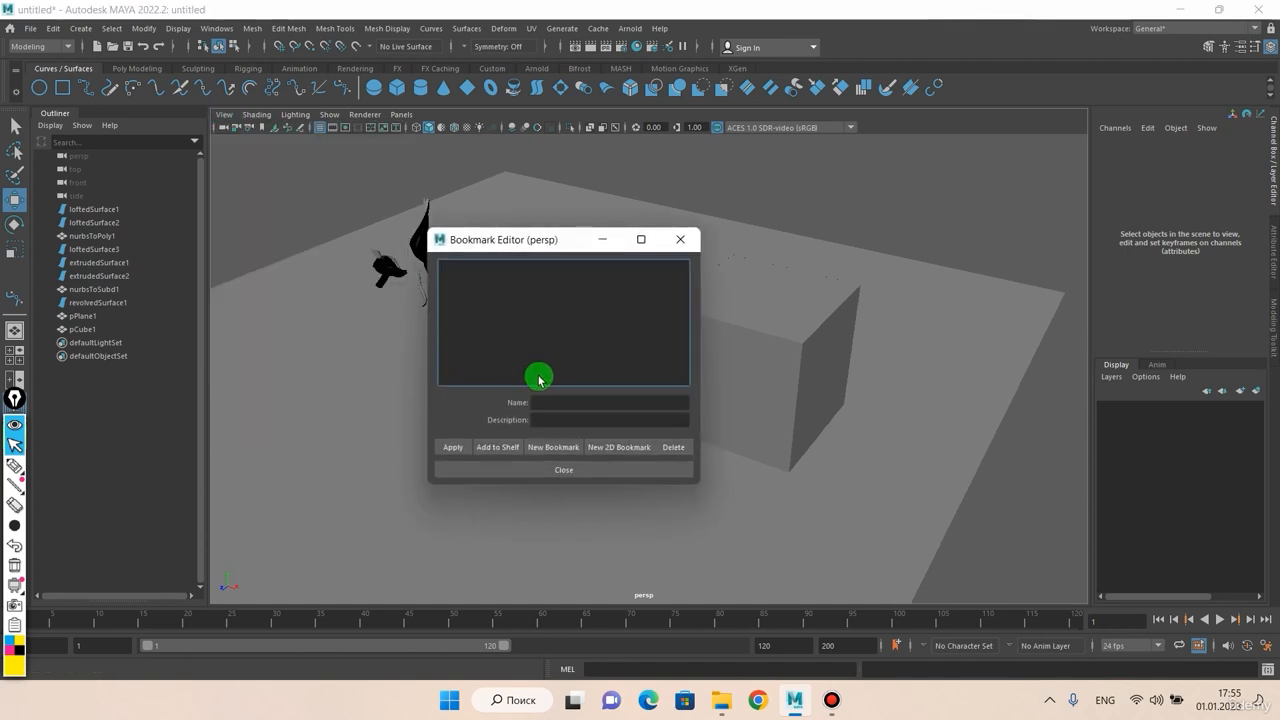
pyautogui.click(552, 450)
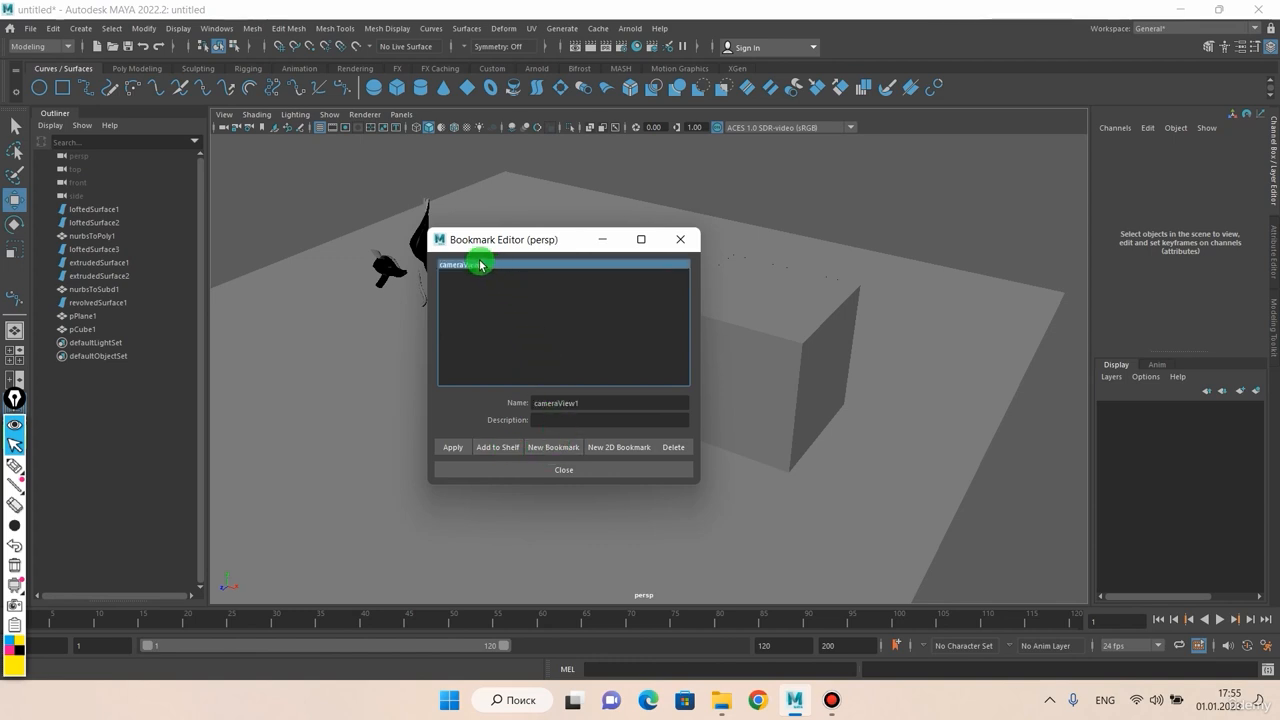
pyautogui.doubleClick(540, 403)
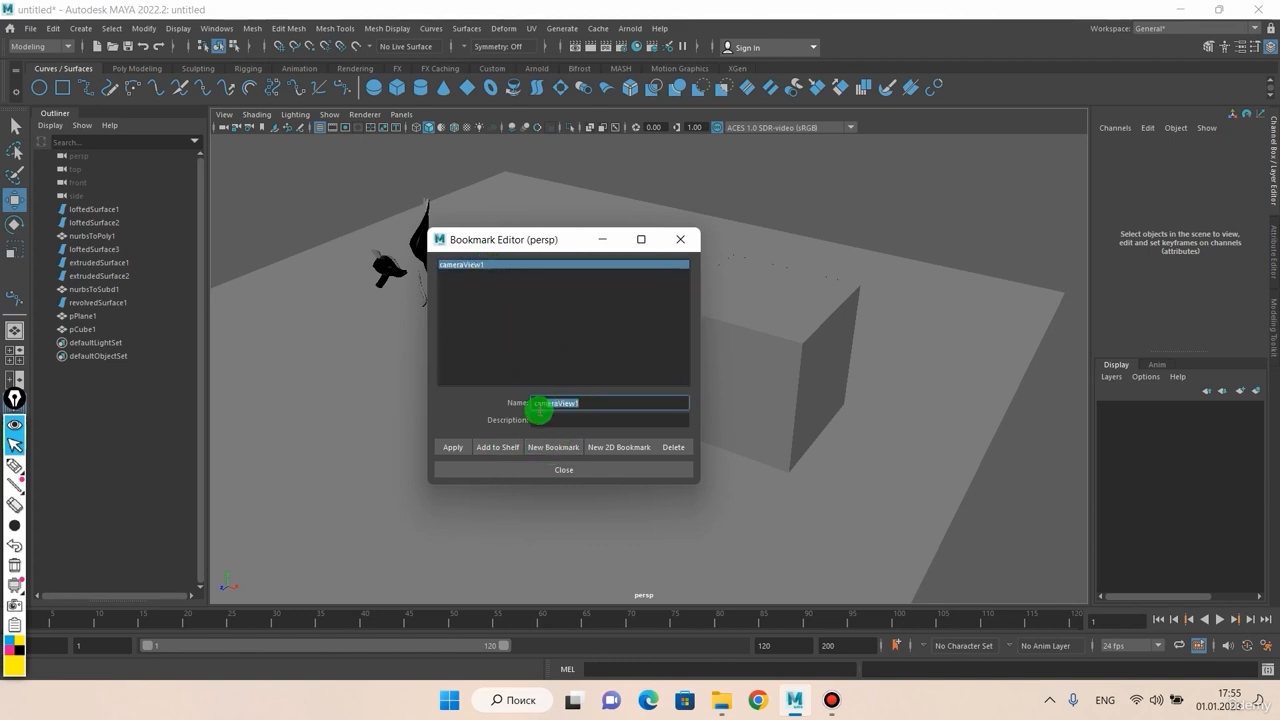
pyautogui.write('c')
pyautogui.click(563, 420)
pyautogui.write('ewfw')
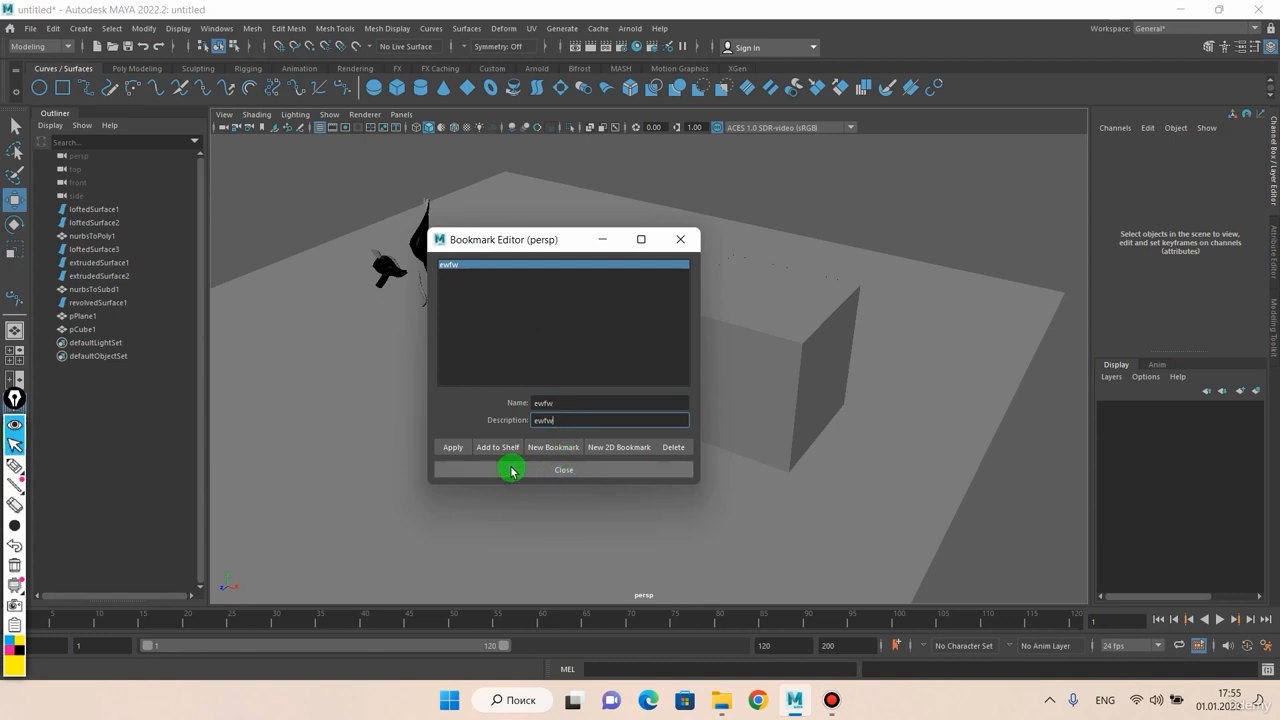
pyautogui.click(455, 448)
pyautogui.click(568, 472)
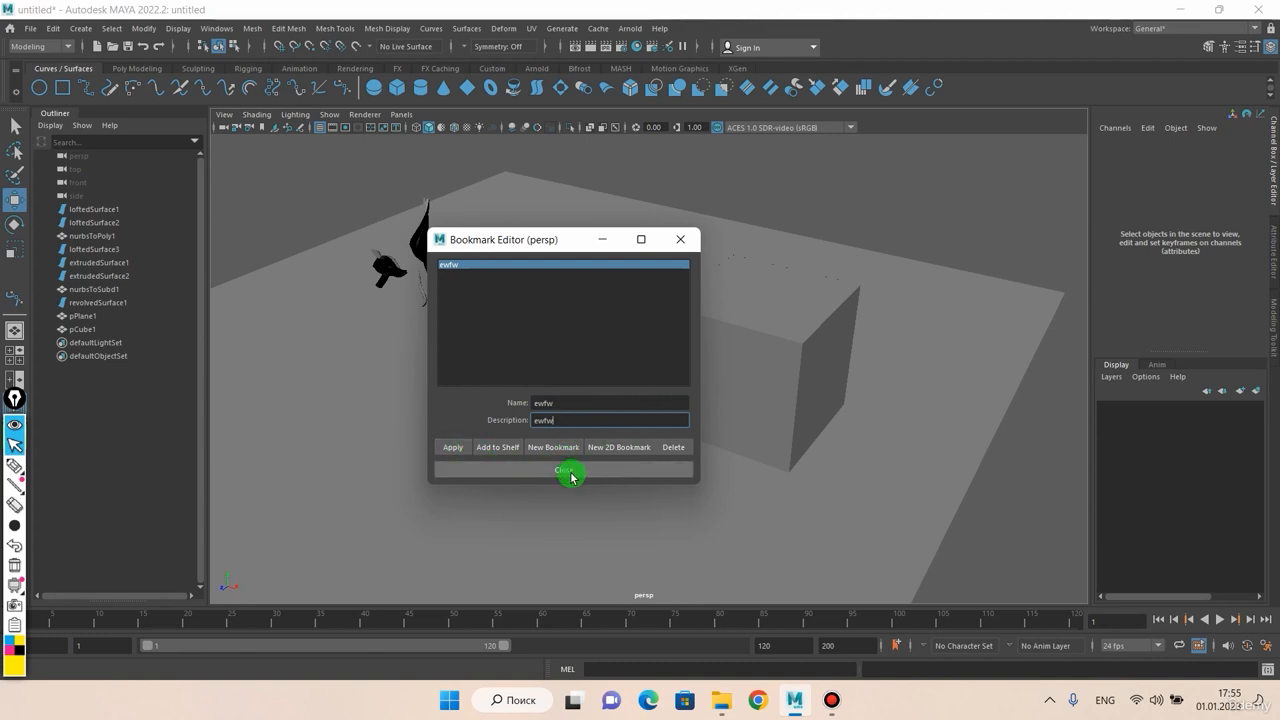
# Step: Orbit away, then recall the ewfw bookmark to restore the saved overview
pyautogui.keyDown('alt'); pyautogui.moveTo(471, 380); pyautogui.dragTo(696, 324); pyautogui.keyUp('alt')
pyautogui.keyDown('alt'); pyautogui.moveTo(696, 324); pyautogui.dragTo(718, 320, button='middle'); pyautogui.keyUp('alt')
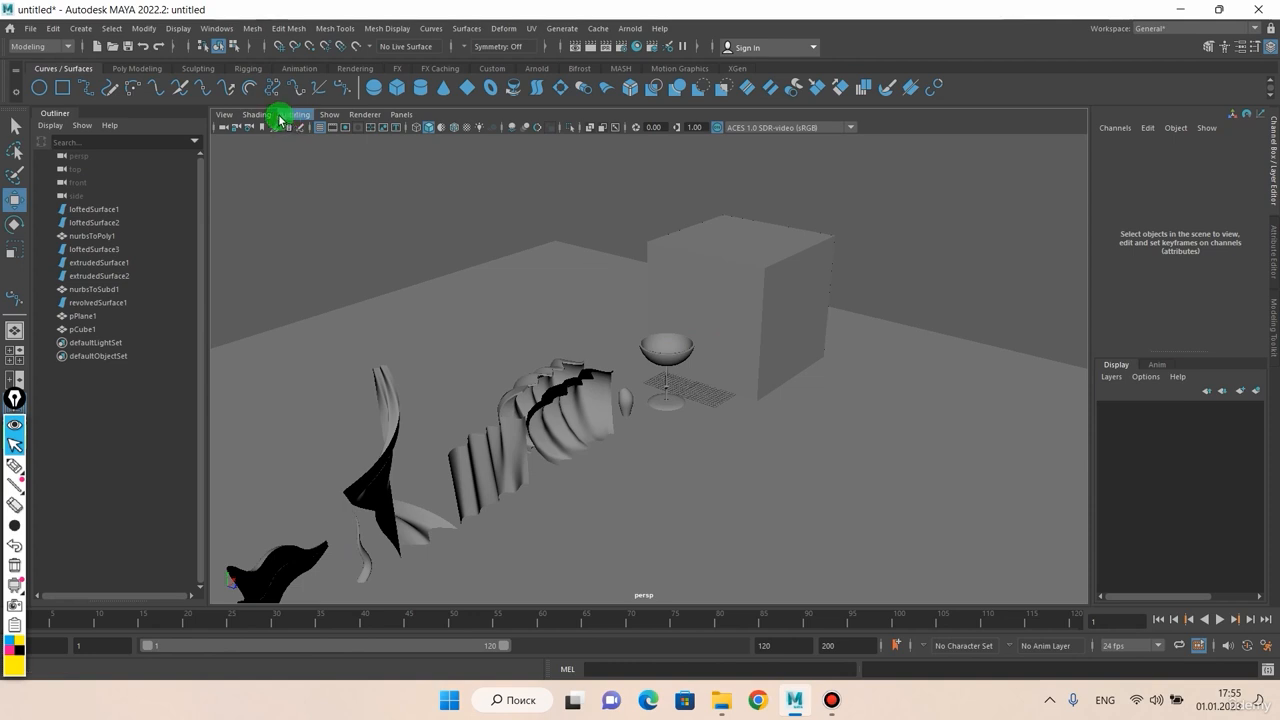
pyautogui.click(231, 118)
pyautogui.moveTo(290, 352)
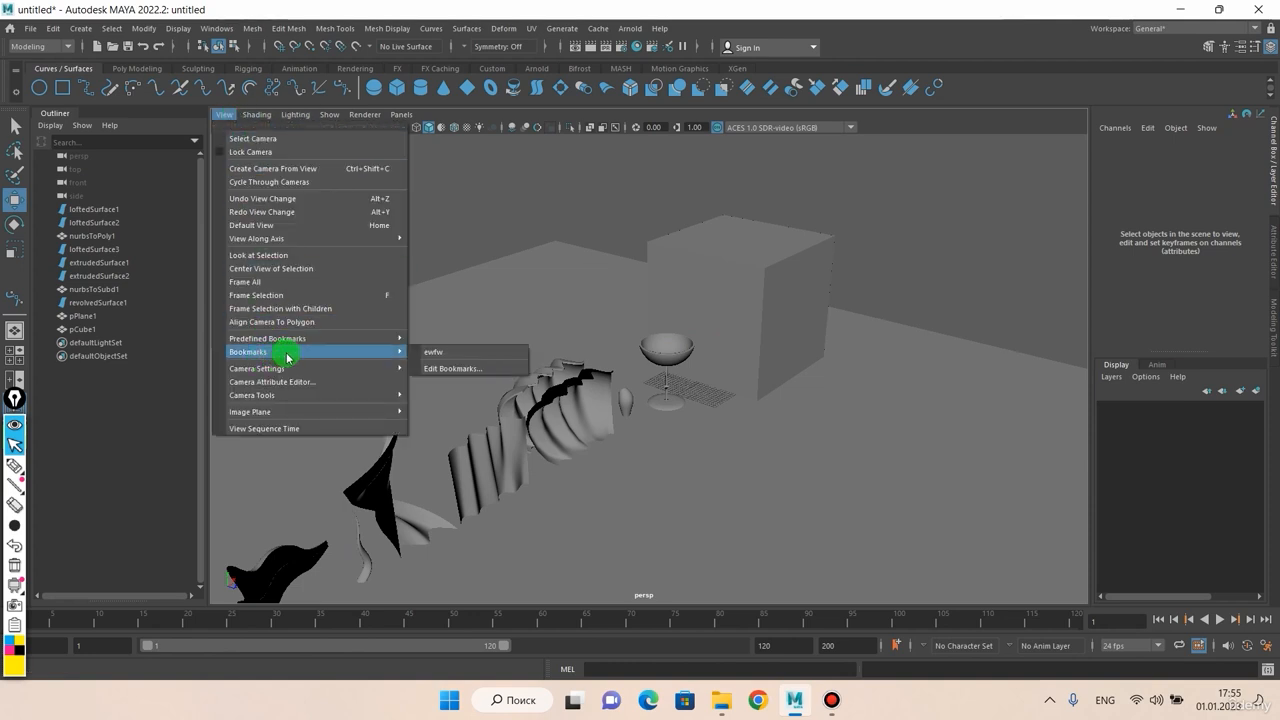
pyautogui.click(439, 354)
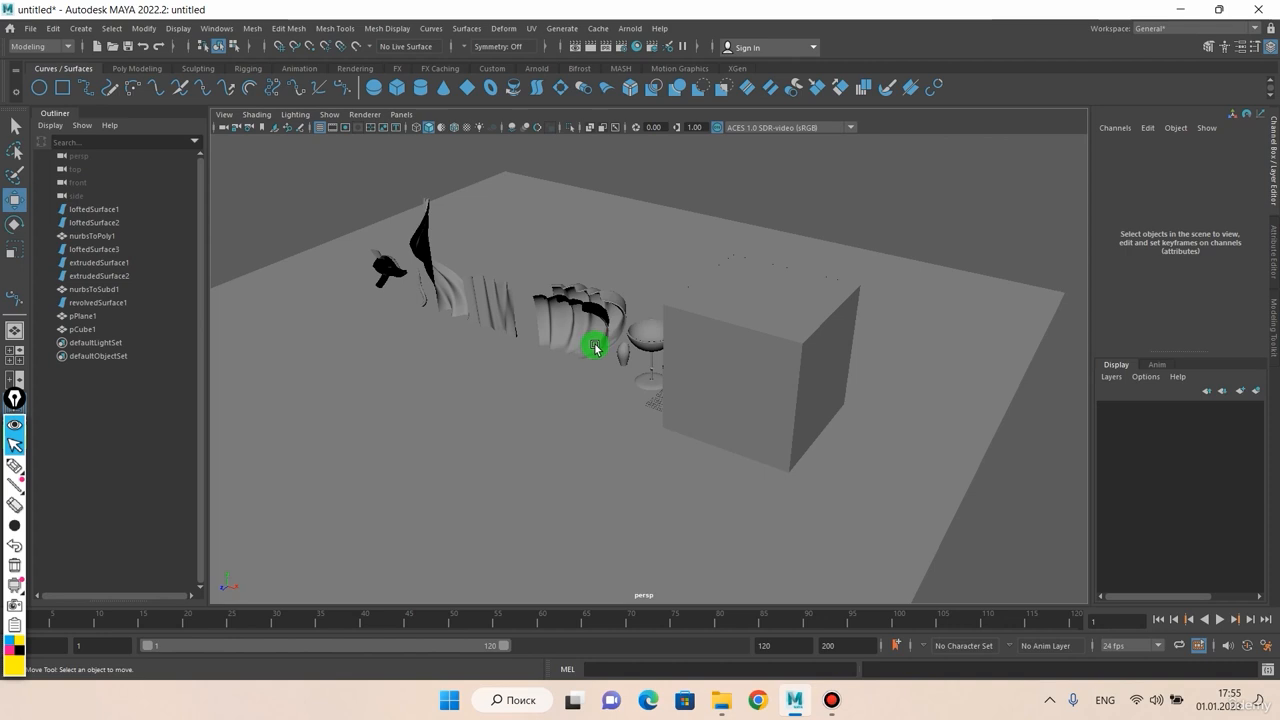
pyautogui.click(226, 114)
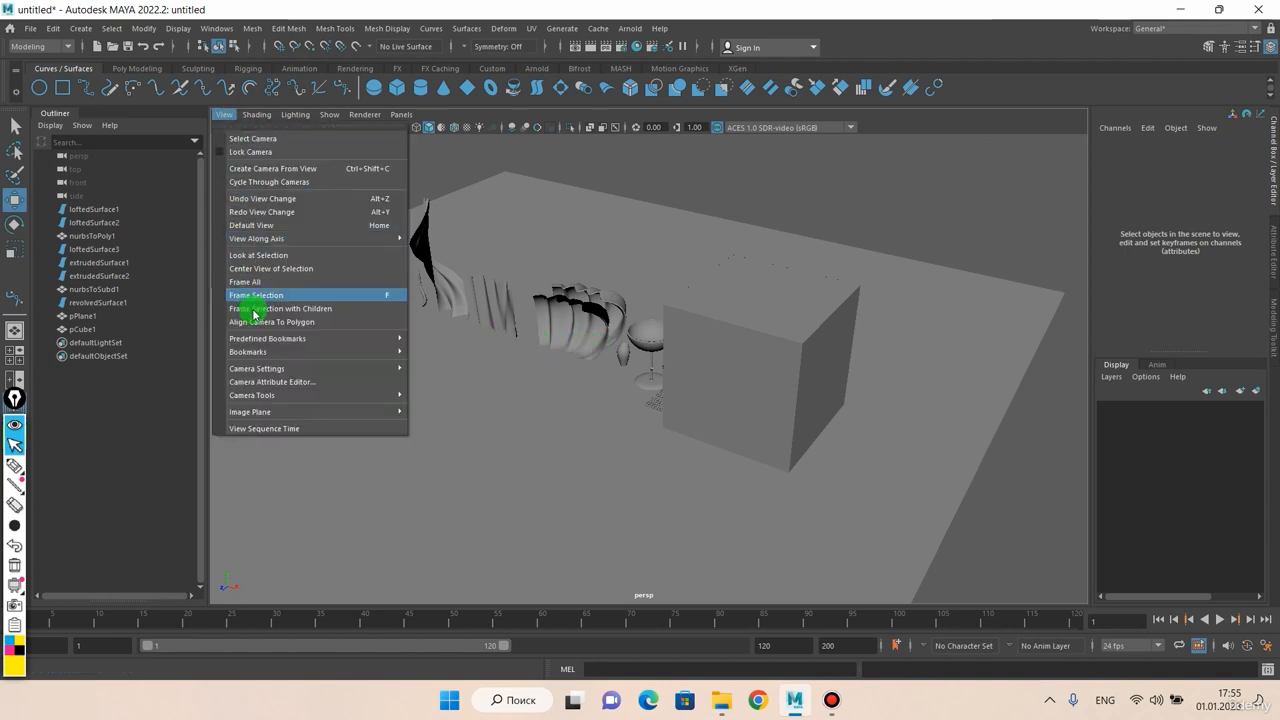
# Step: Switch the camera to the predefined Left Side bookmark view
pyautogui.moveTo(262, 339)
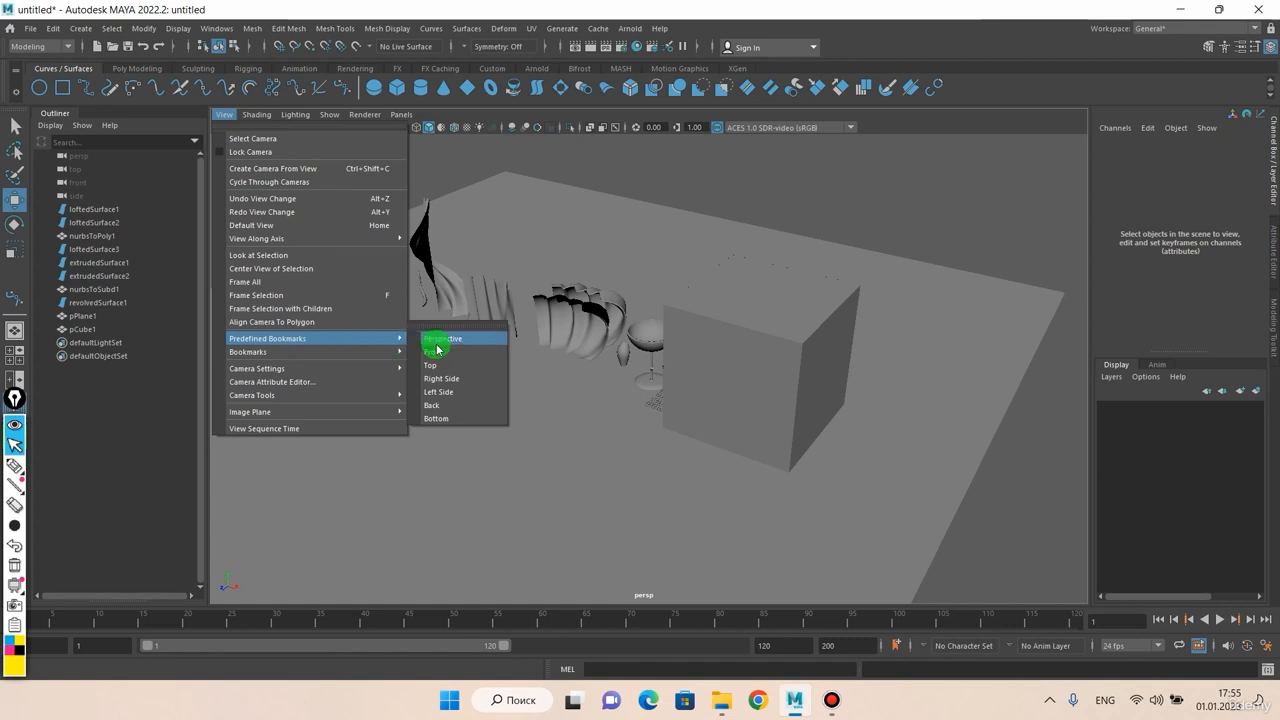
pyautogui.click(441, 392)
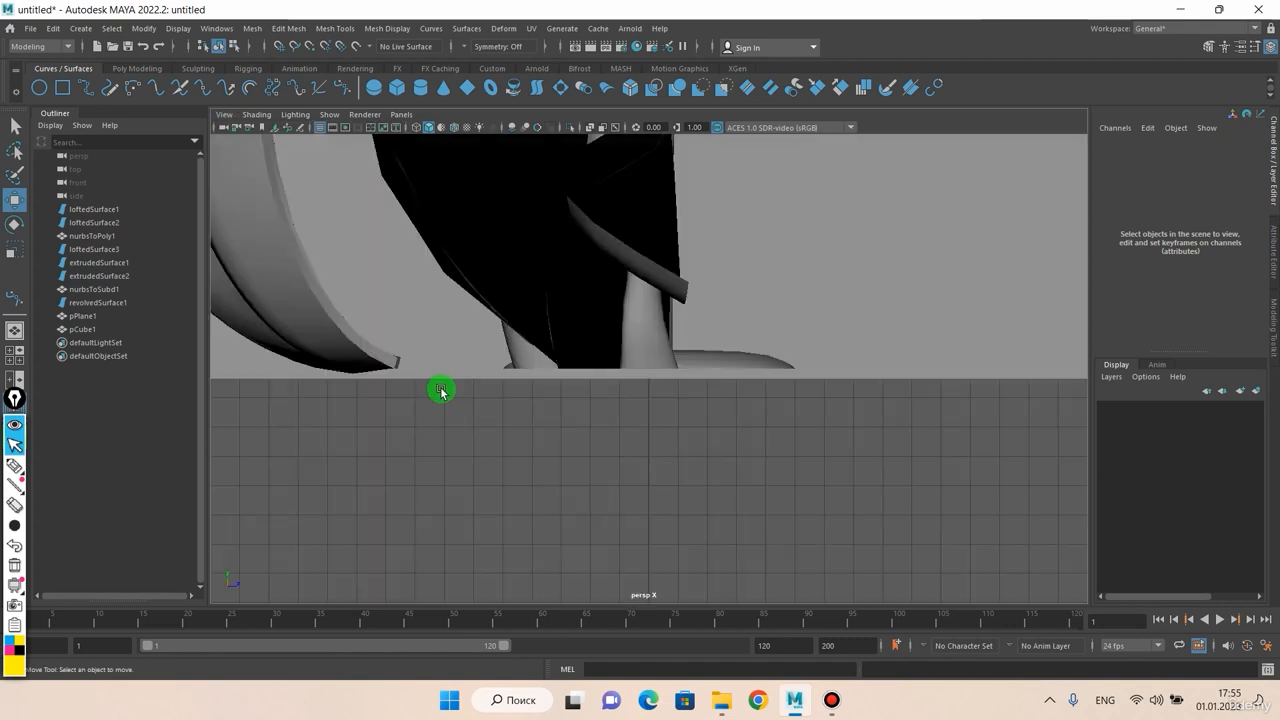
pyautogui.click(401, 114)
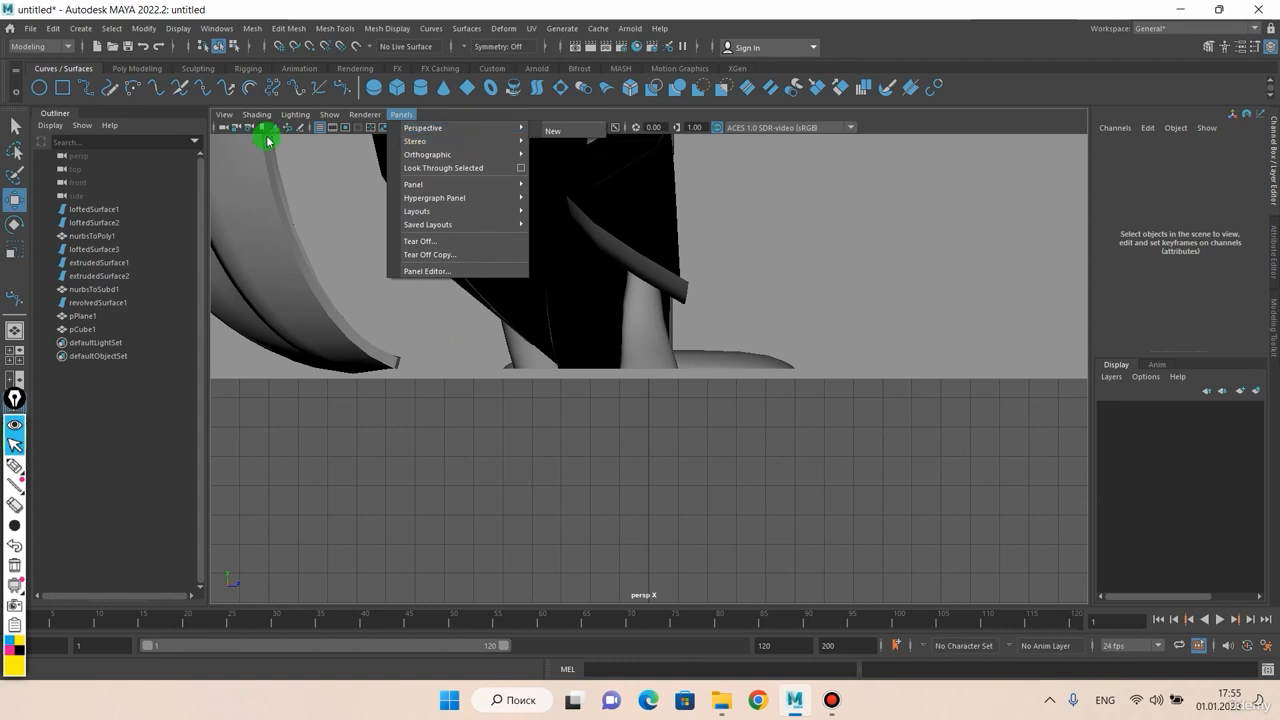
pyautogui.click(479, 378)
pyautogui.press('space')
pyautogui.moveTo(480, 377); pyautogui.dragTo(545, 405)
pyautogui.press('space')
pyautogui.scroll(-2, 483, 320)
pyautogui.scroll(-1, 546, 404)
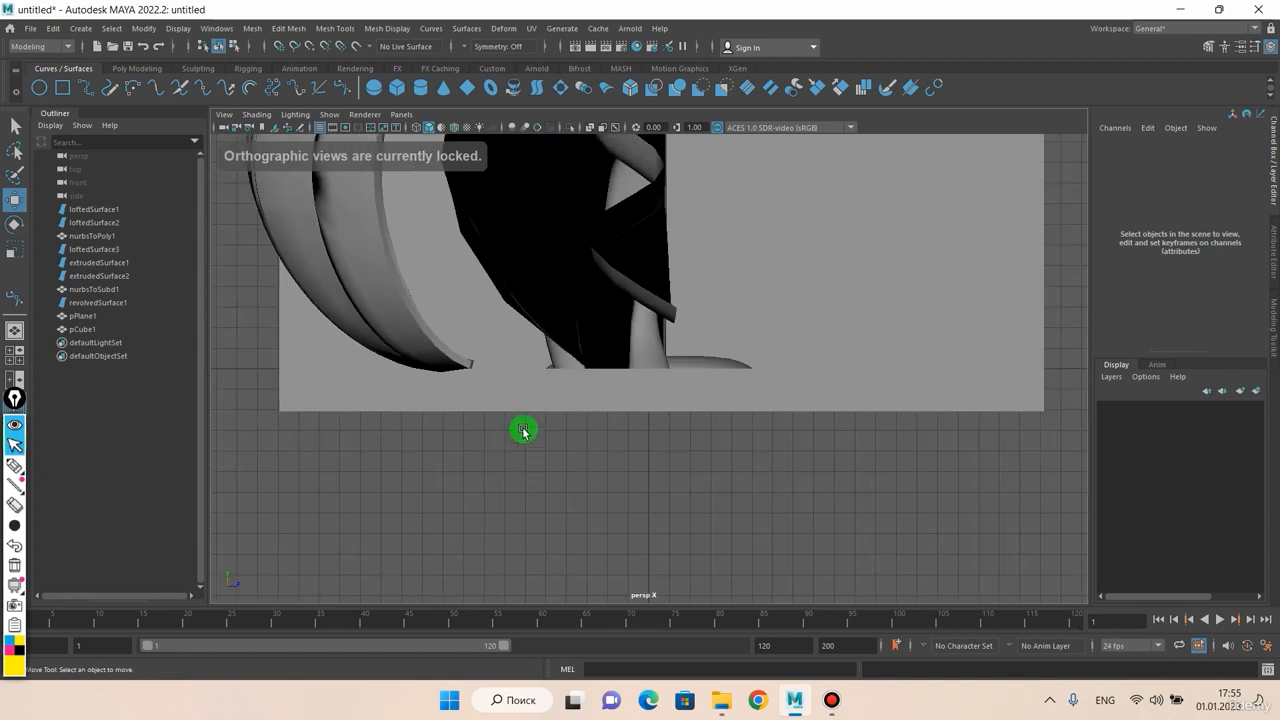
pyautogui.click(402, 116)
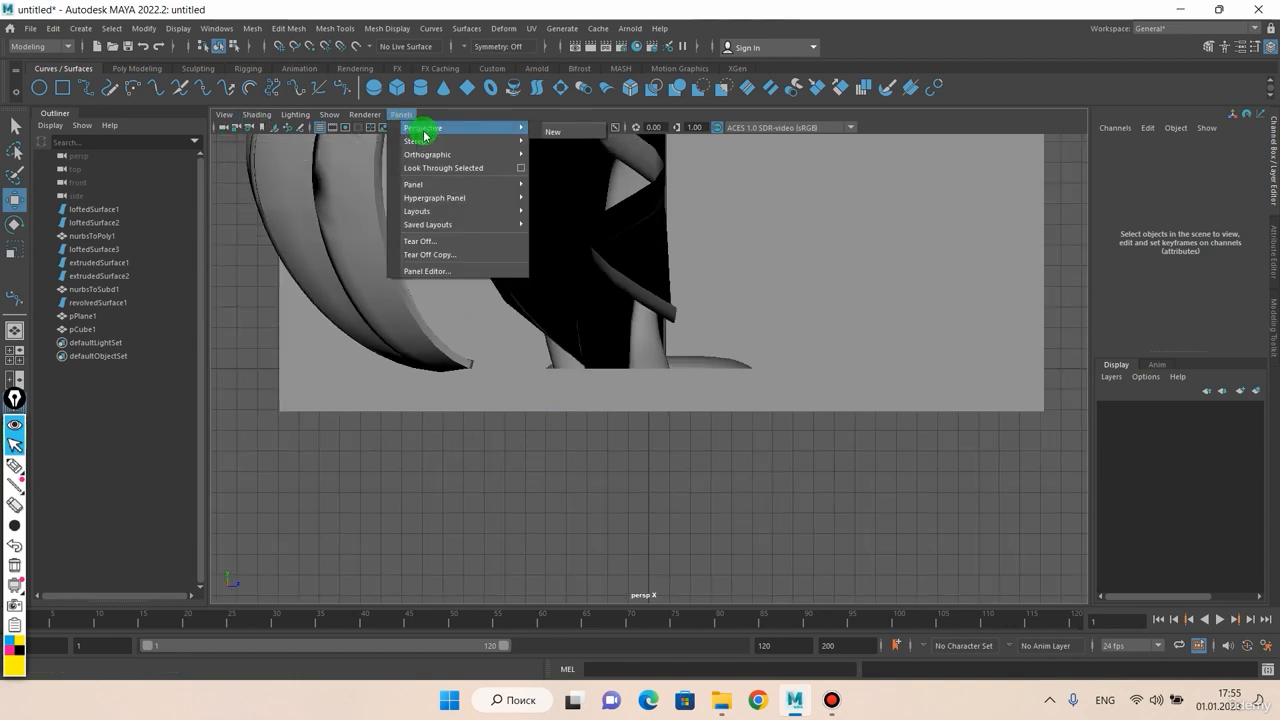
pyautogui.moveTo(470, 130)
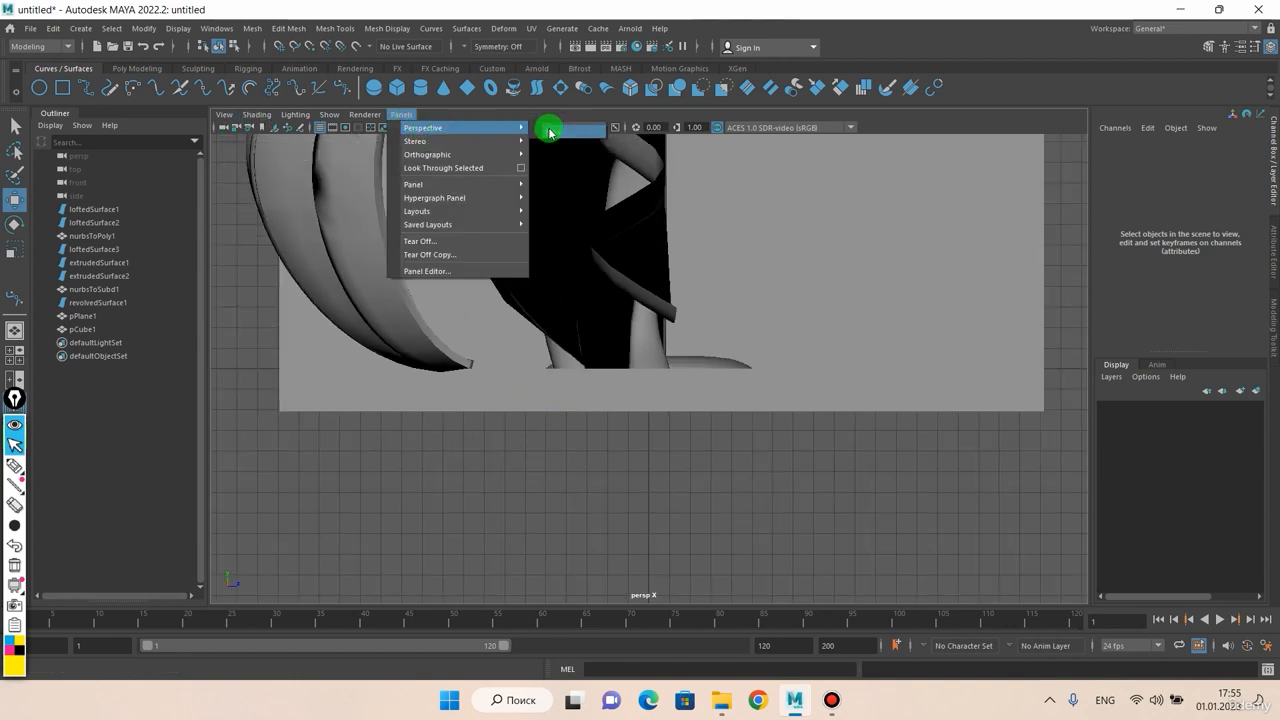
pyautogui.click(82, 161)
pyautogui.moveTo(82, 160); pyautogui.dragTo(366, 250, button='middle')
pyautogui.scroll(-2, 428, 303)
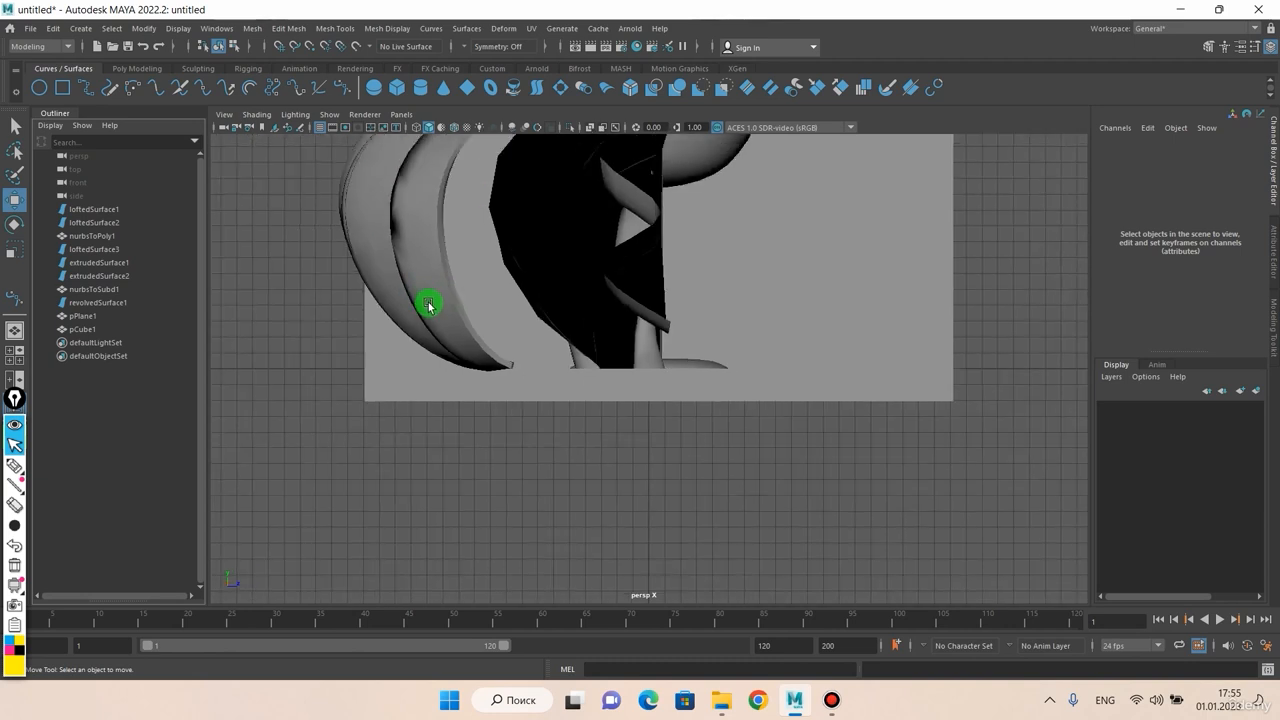
pyautogui.keyDown('alt'); pyautogui.moveTo(489, 399); pyautogui.dragTo(508, 434); pyautogui.keyUp('alt')
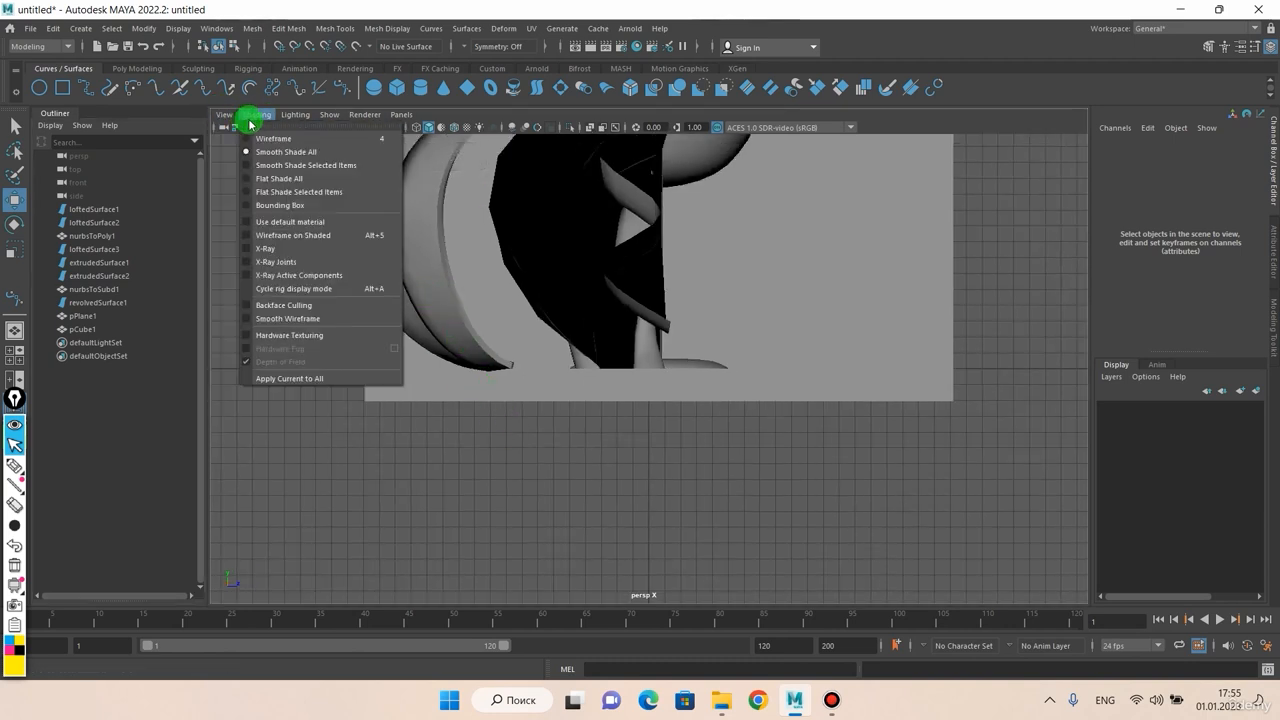
# Step: Return to the predefined Perspective bookmark and orbit to frame the goblet, surfaces and cube
pyautogui.moveTo(286, 357)
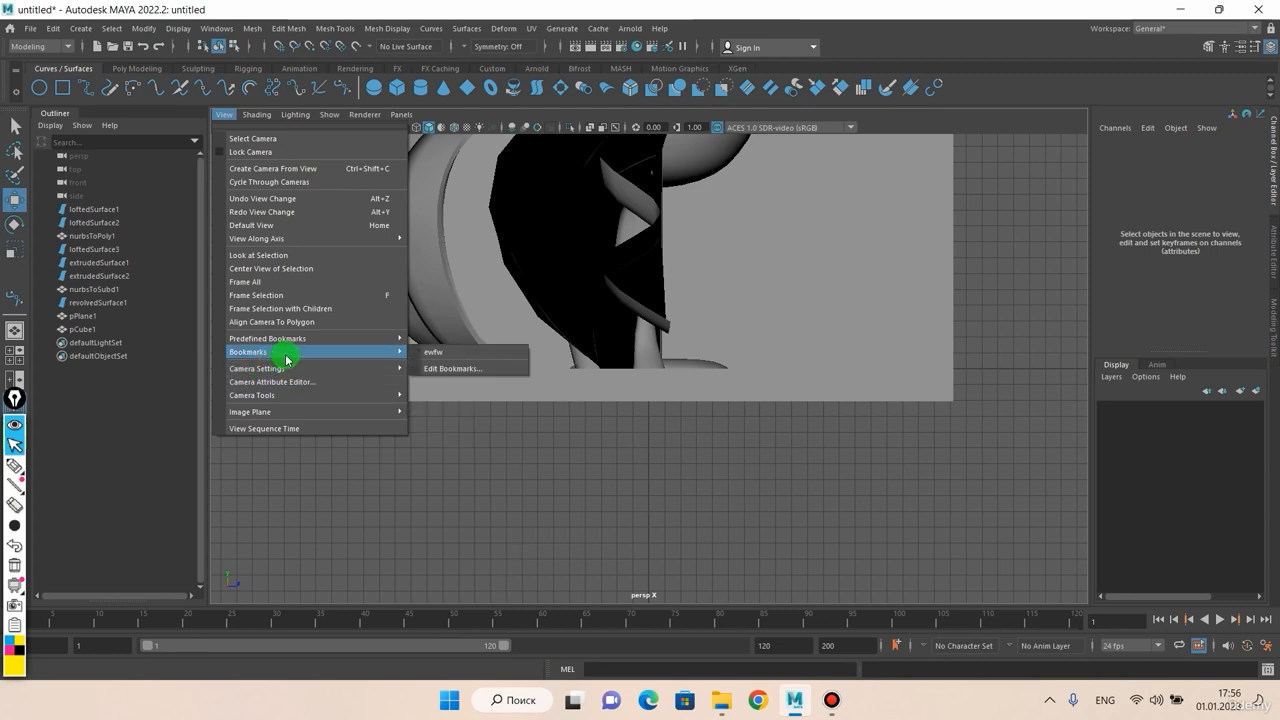
pyautogui.moveTo(348, 336)
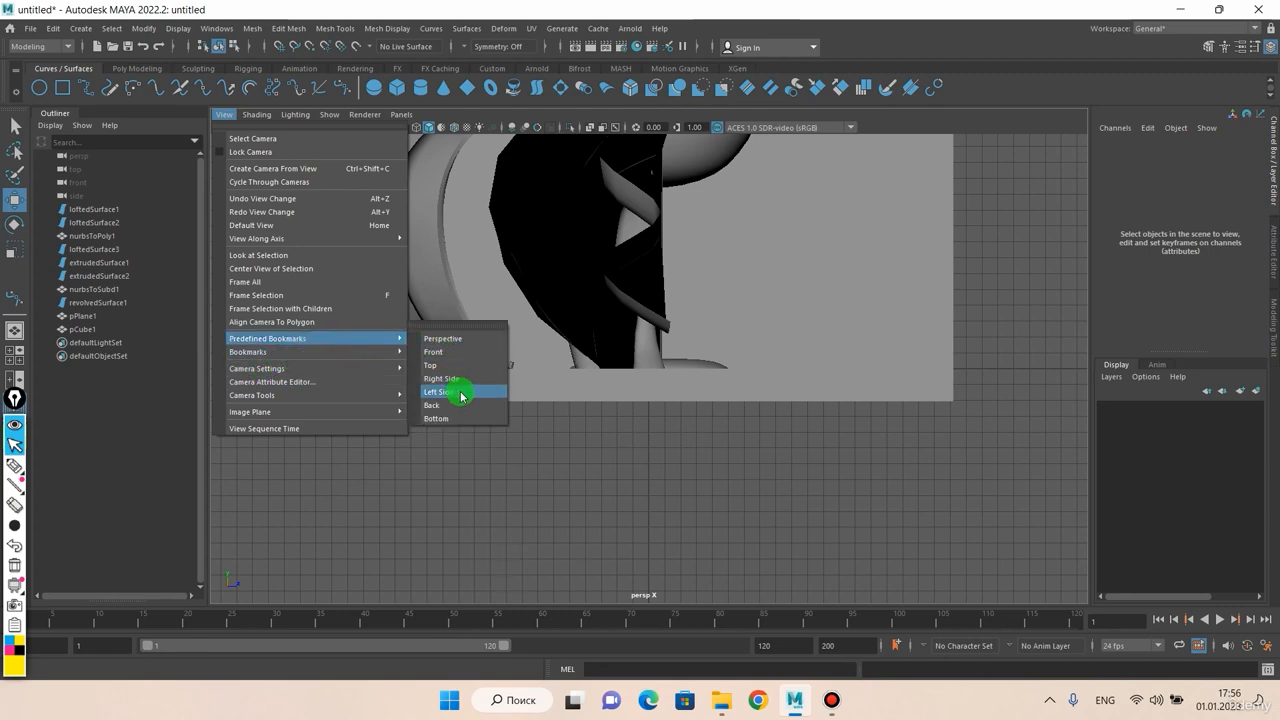
pyautogui.click(449, 339)
pyautogui.scroll(-5, 442, 306)
pyautogui.keyDown('alt'); pyautogui.moveTo(500, 314); pyautogui.dragTo(635, 308); pyautogui.keyUp('alt')
pyautogui.scroll(5, 674, 317)
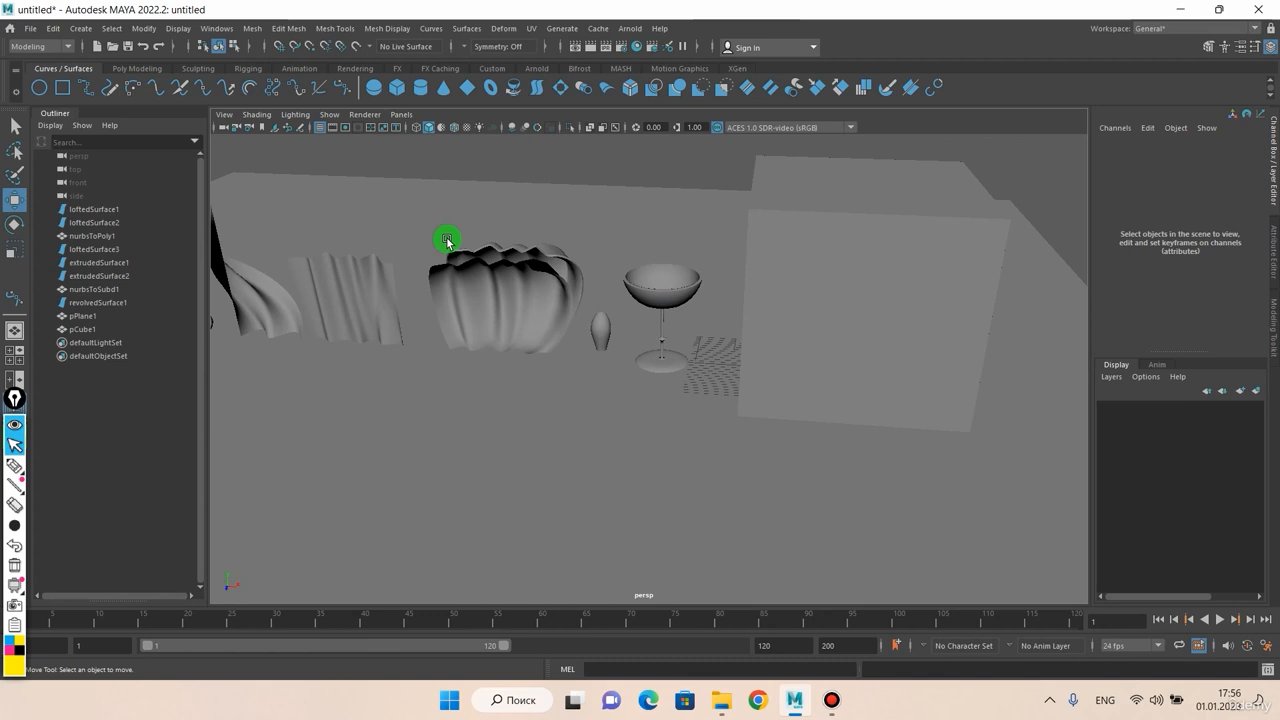
# Step: Browse the camera options in the viewport's View menu
pyautogui.click(225, 117)
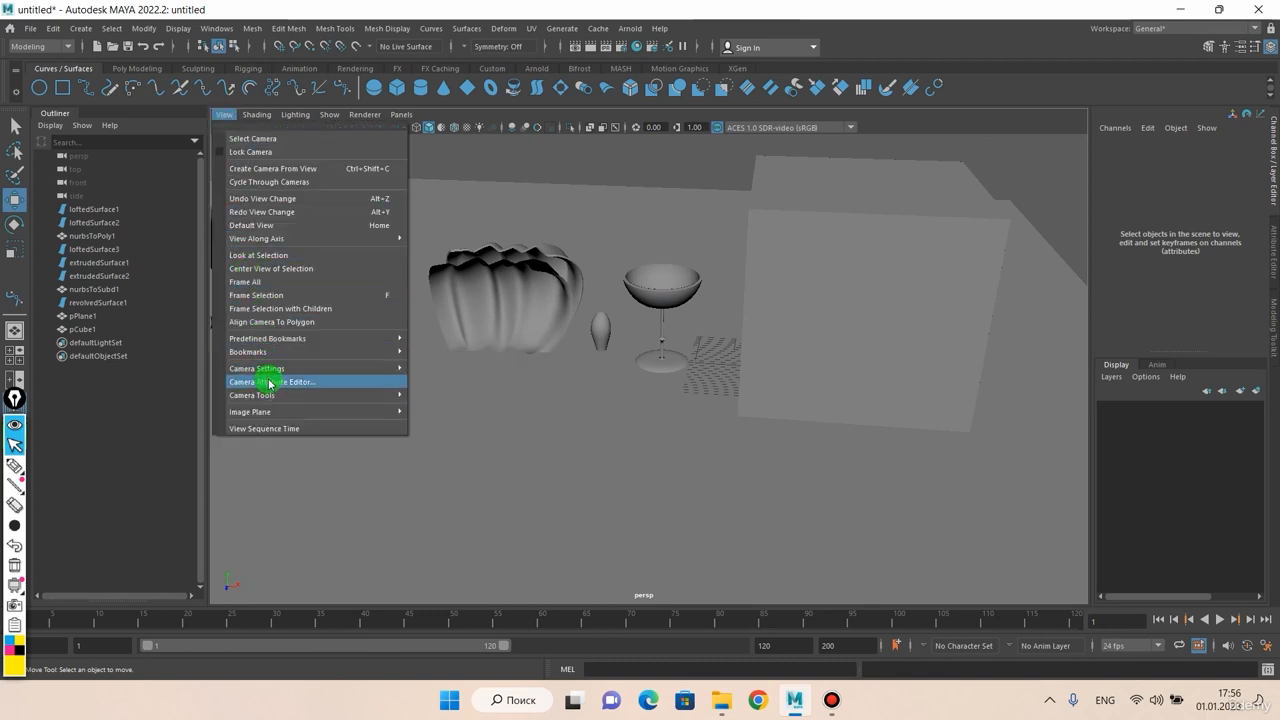
pyautogui.moveTo(281, 397)
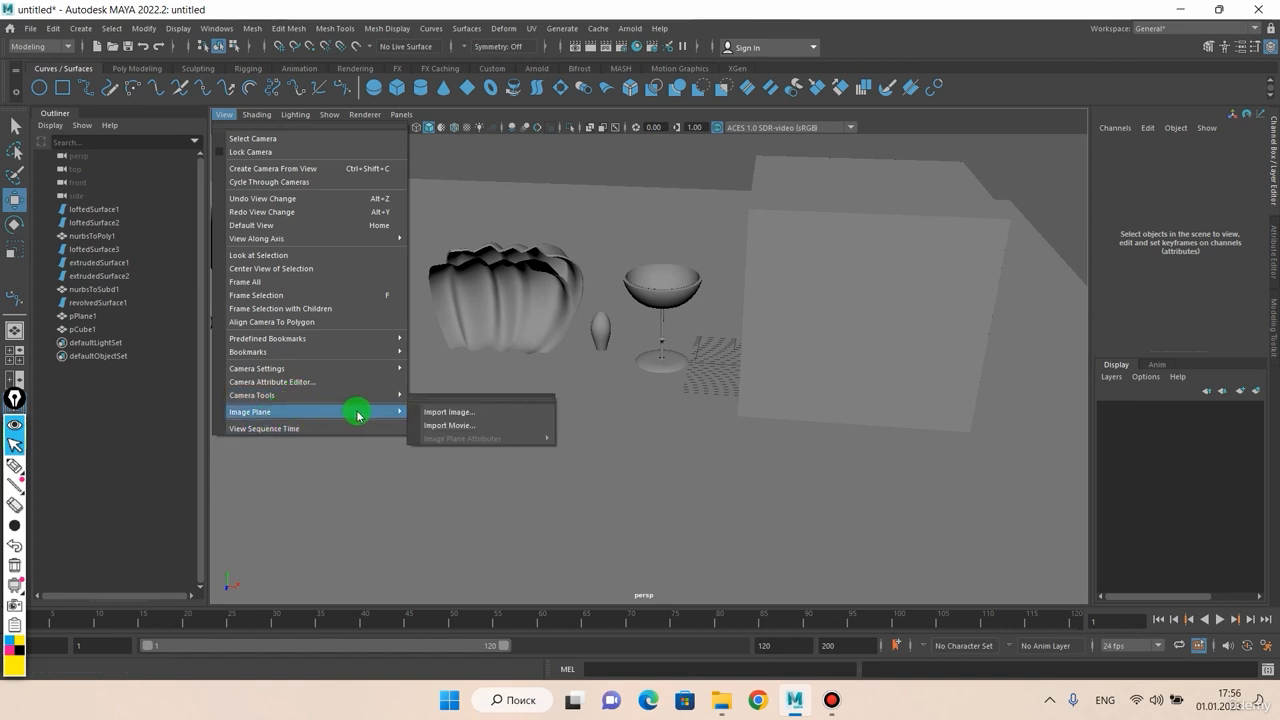
pyautogui.moveTo(245, 111)
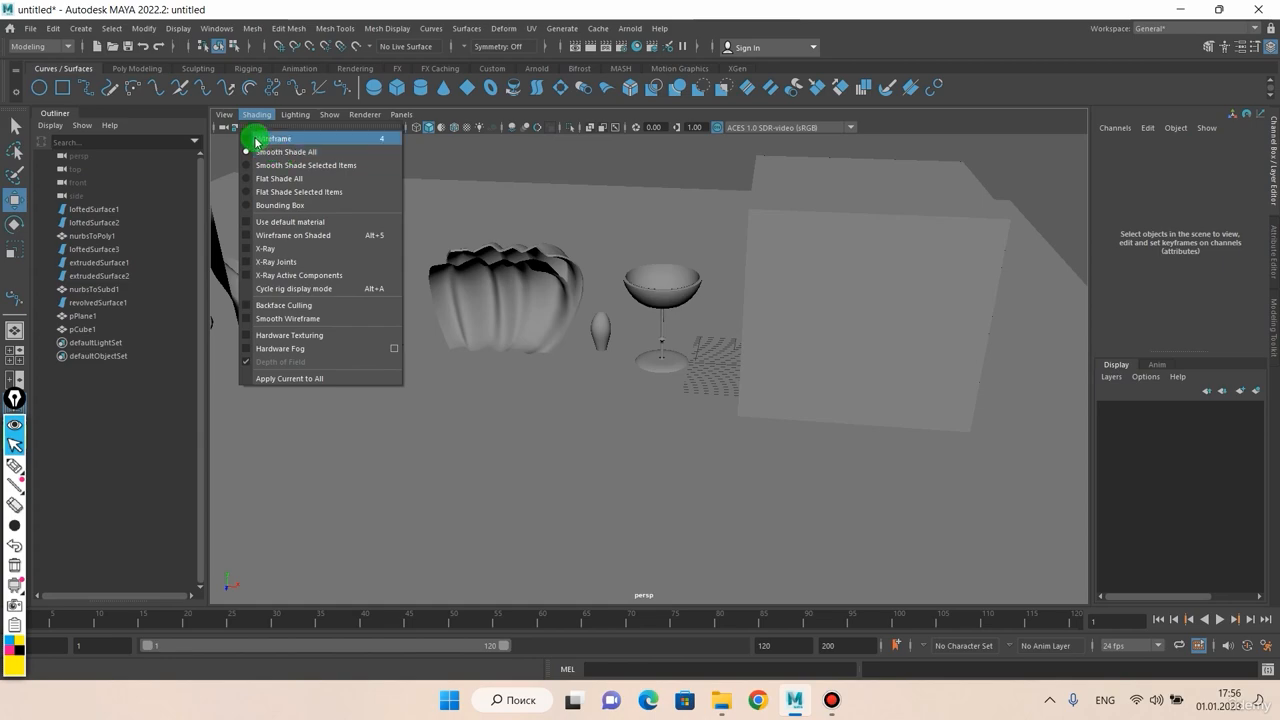
# Step: Flip between wireframe (4) and shaded (5) display several times, ending shaded, and orbit the row of objects
pyautogui.click(258, 138)
pyautogui.keyDown('alt'); pyautogui.moveTo(495, 288); pyautogui.dragTo(570, 199); pyautogui.keyUp('alt')
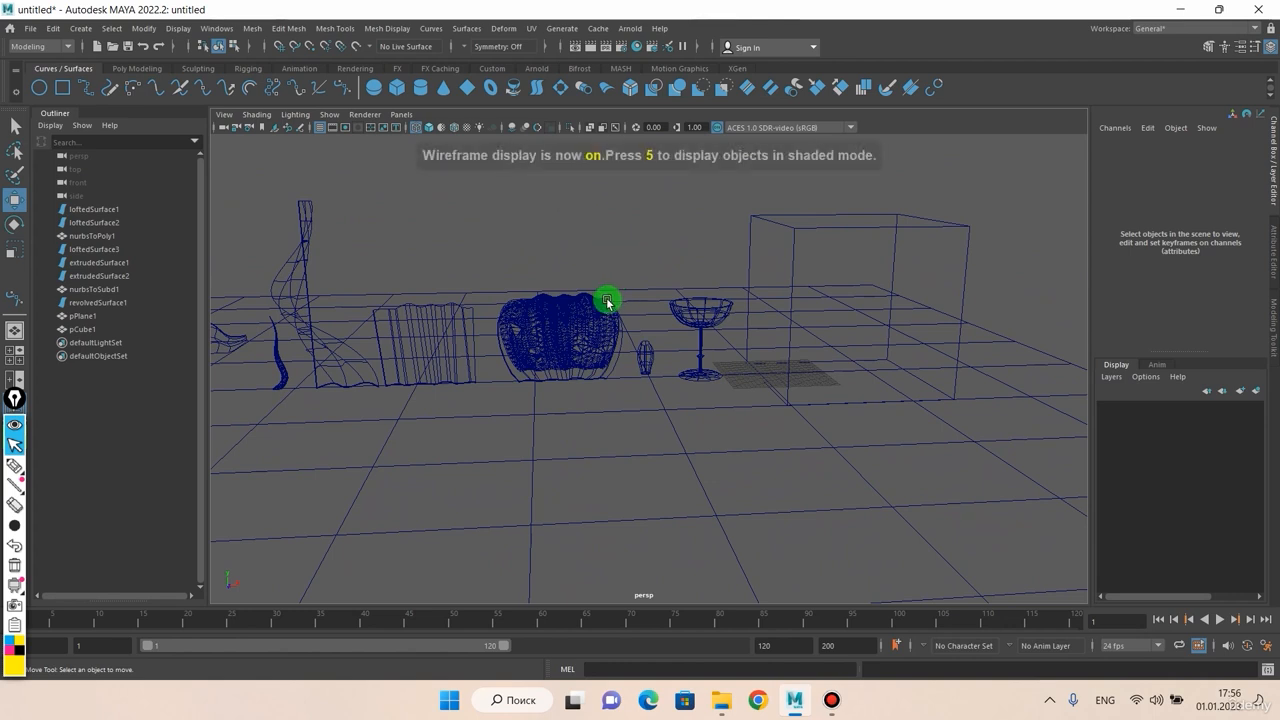
pyautogui.press('5')
pyautogui.press('4')
pyautogui.press('5')
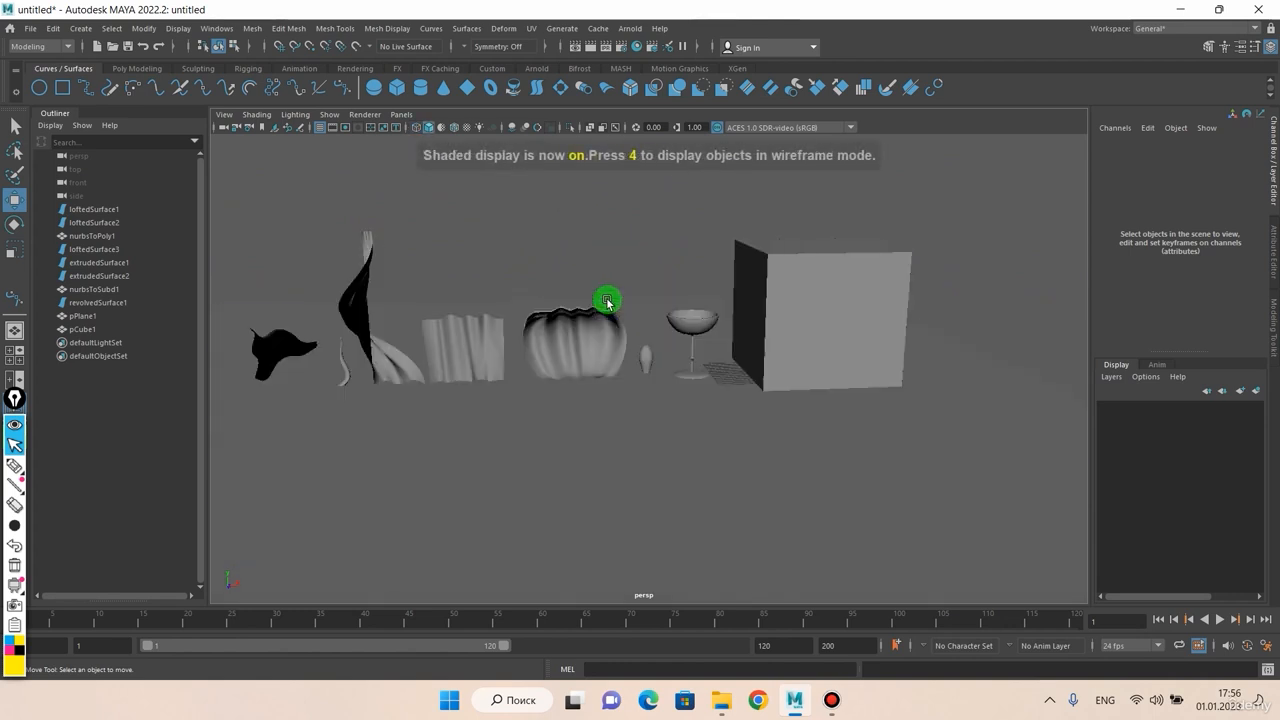
pyautogui.press('4')
pyautogui.press('5')
pyautogui.press('4')
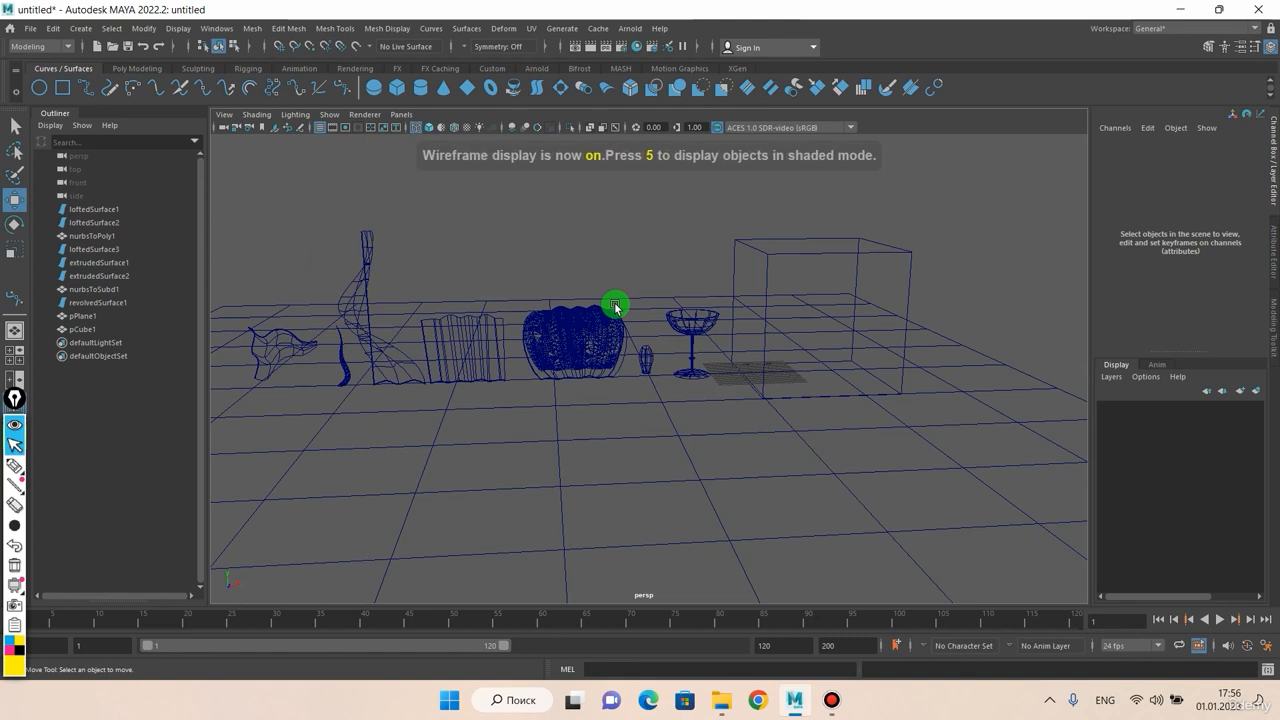
pyautogui.scroll(2, 615, 306)
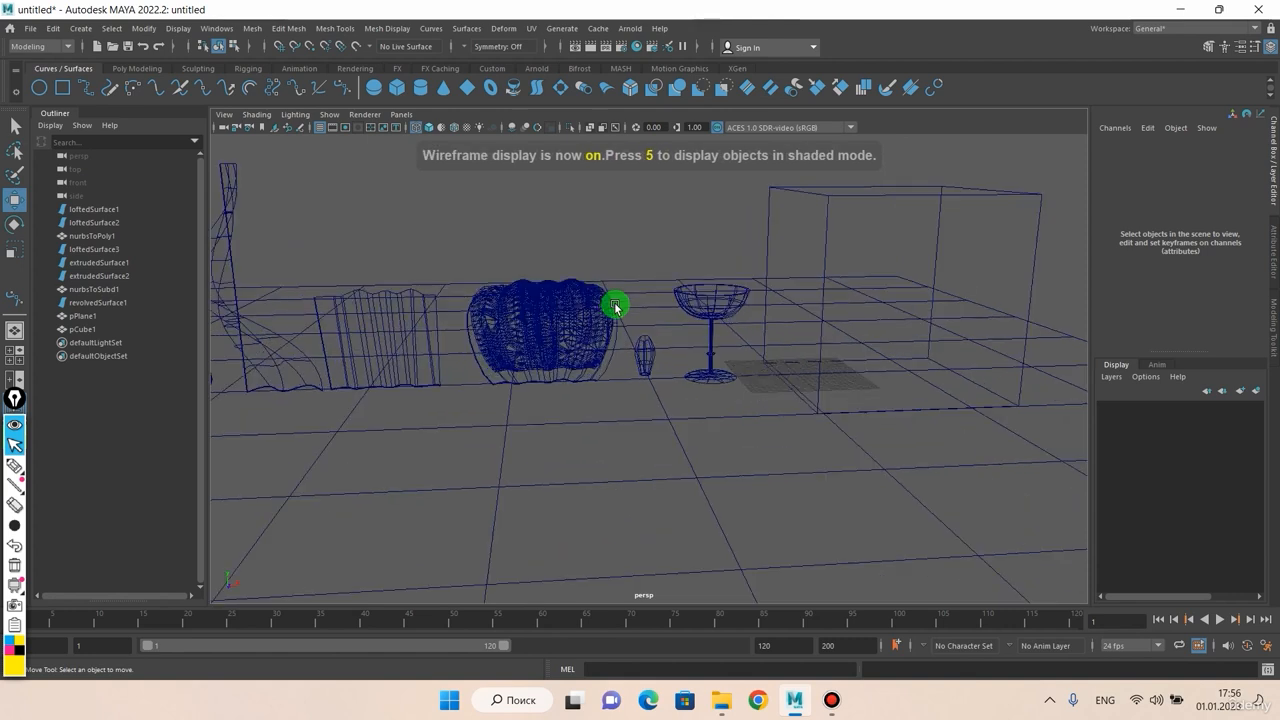
pyautogui.press('5')
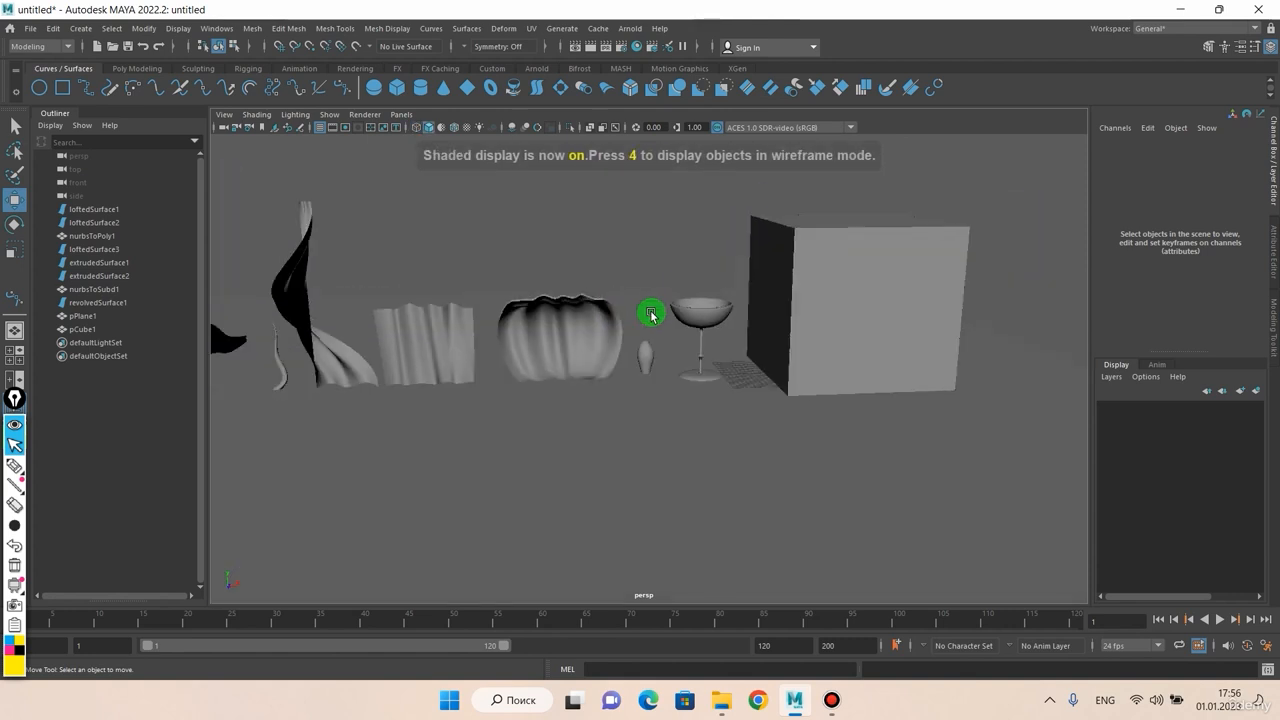
pyautogui.keyDown('alt'); pyautogui.moveTo(651, 315); pyautogui.dragTo(609, 317); pyautogui.keyUp('alt')
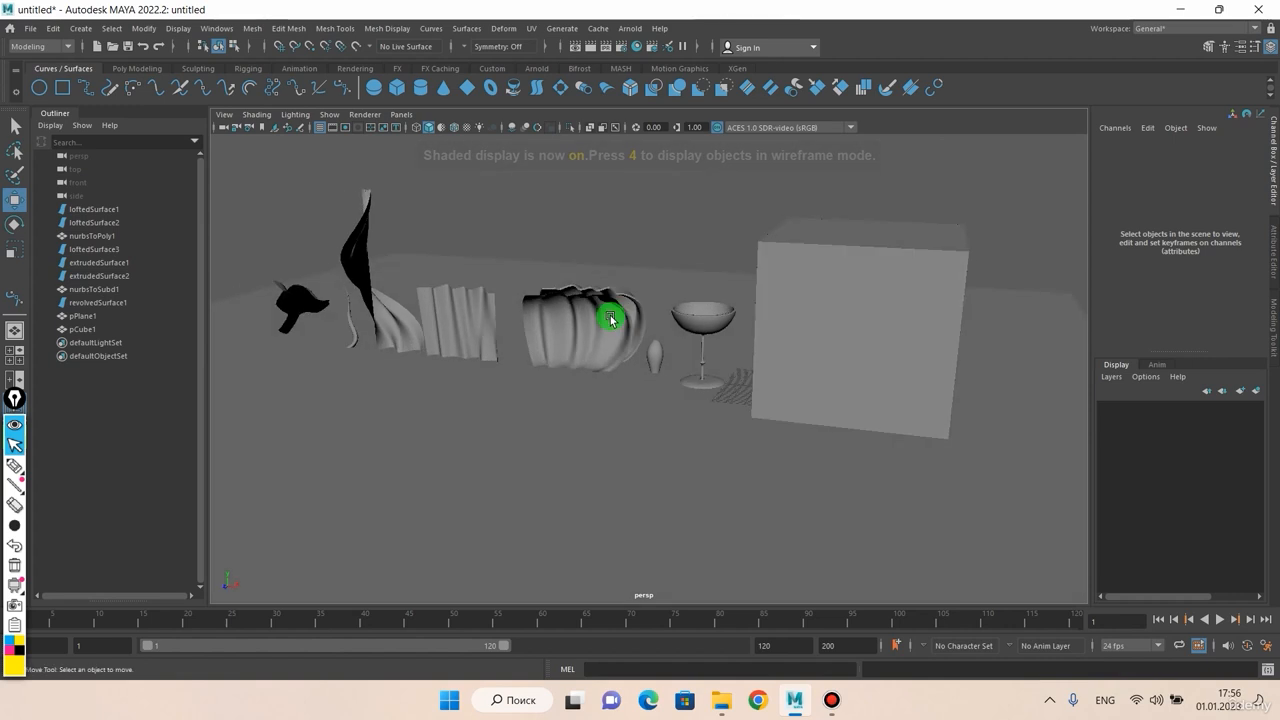
# Step: Toggle between wireframe and shaded display again, ending on shaded
pyautogui.press('4')
pyautogui.press('5')
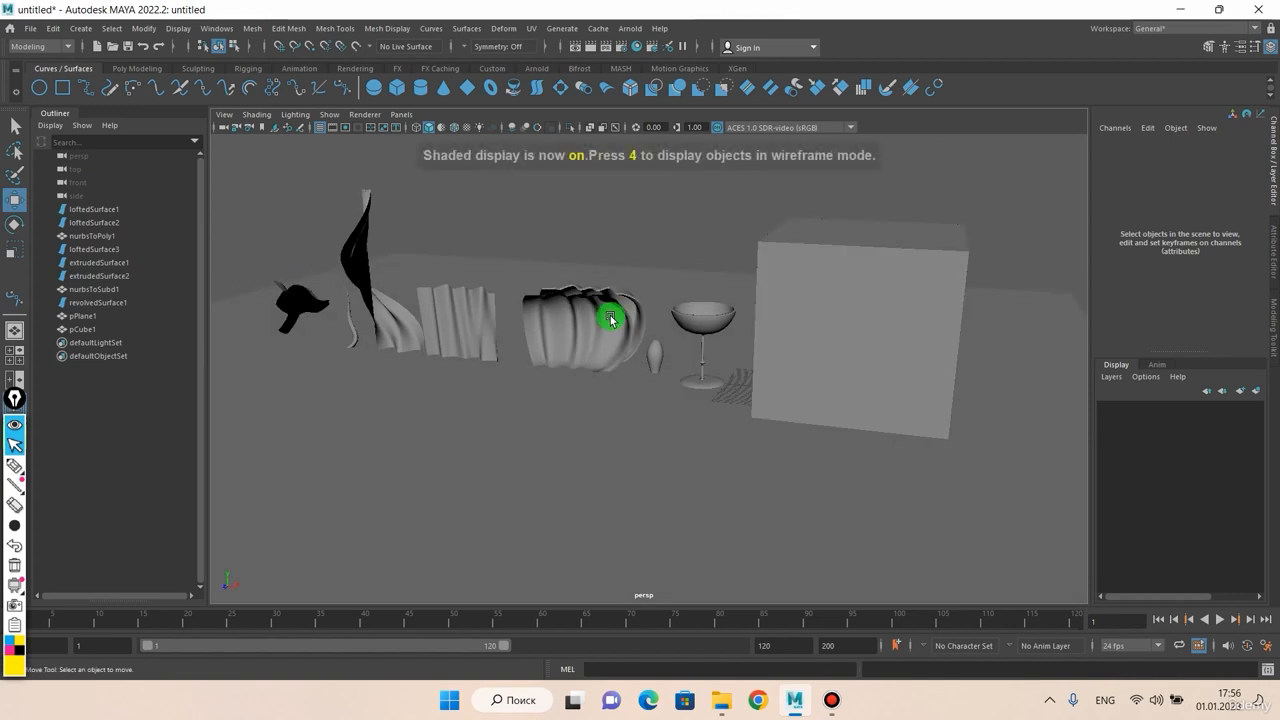
pyautogui.press('4')
pyautogui.press('5')
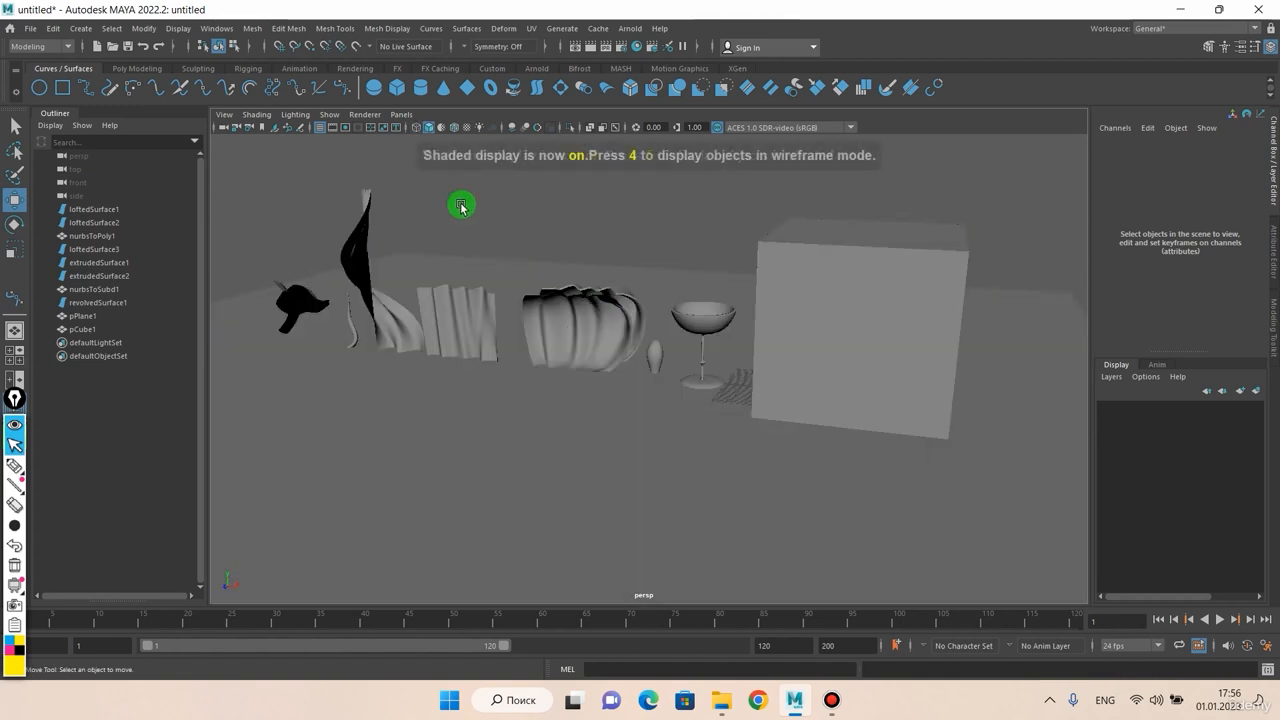
# Step: Set the viewport shading to Flat Shade All
pyautogui.click(255, 114)
pyautogui.click(262, 114)
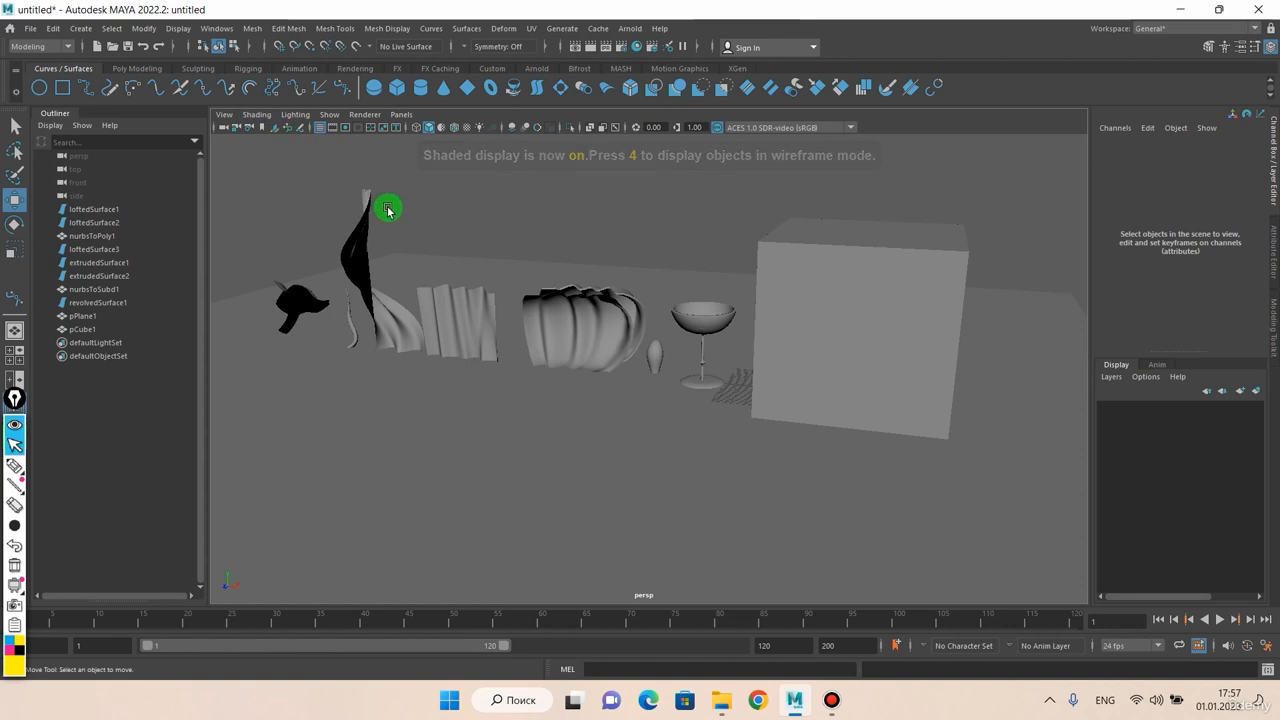
pyautogui.click(290, 115)
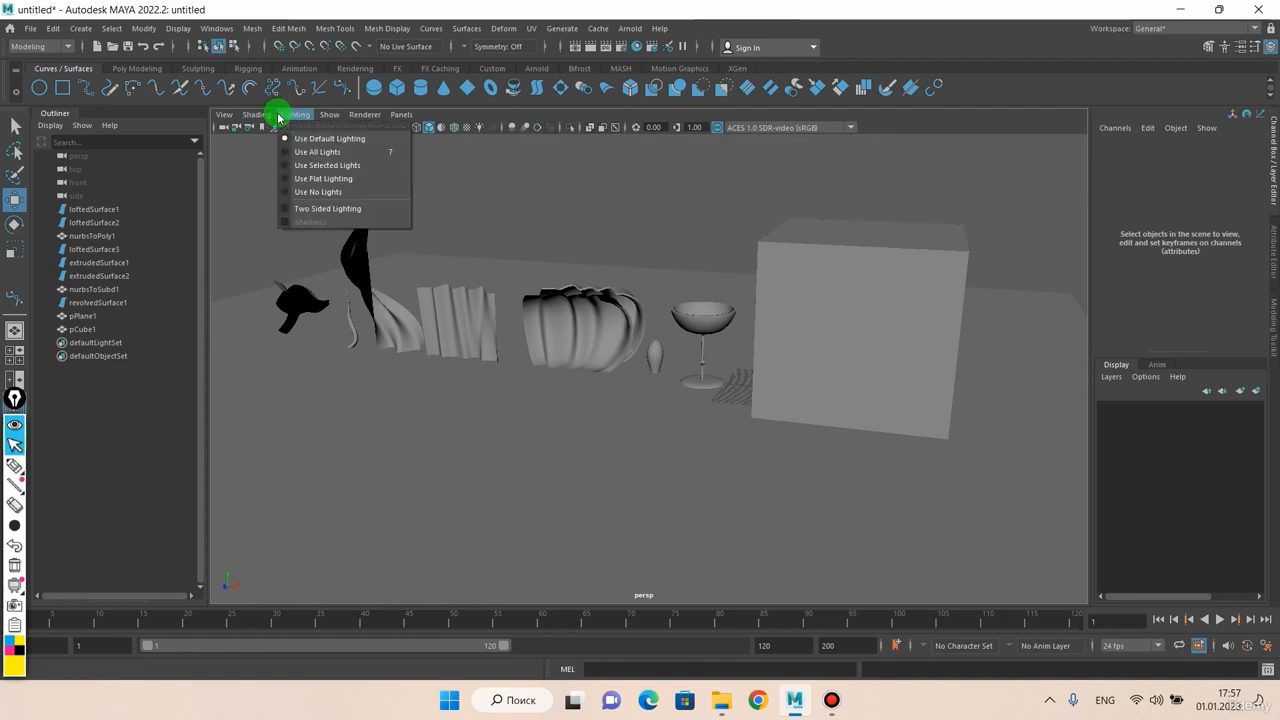
pyautogui.click(256, 115)
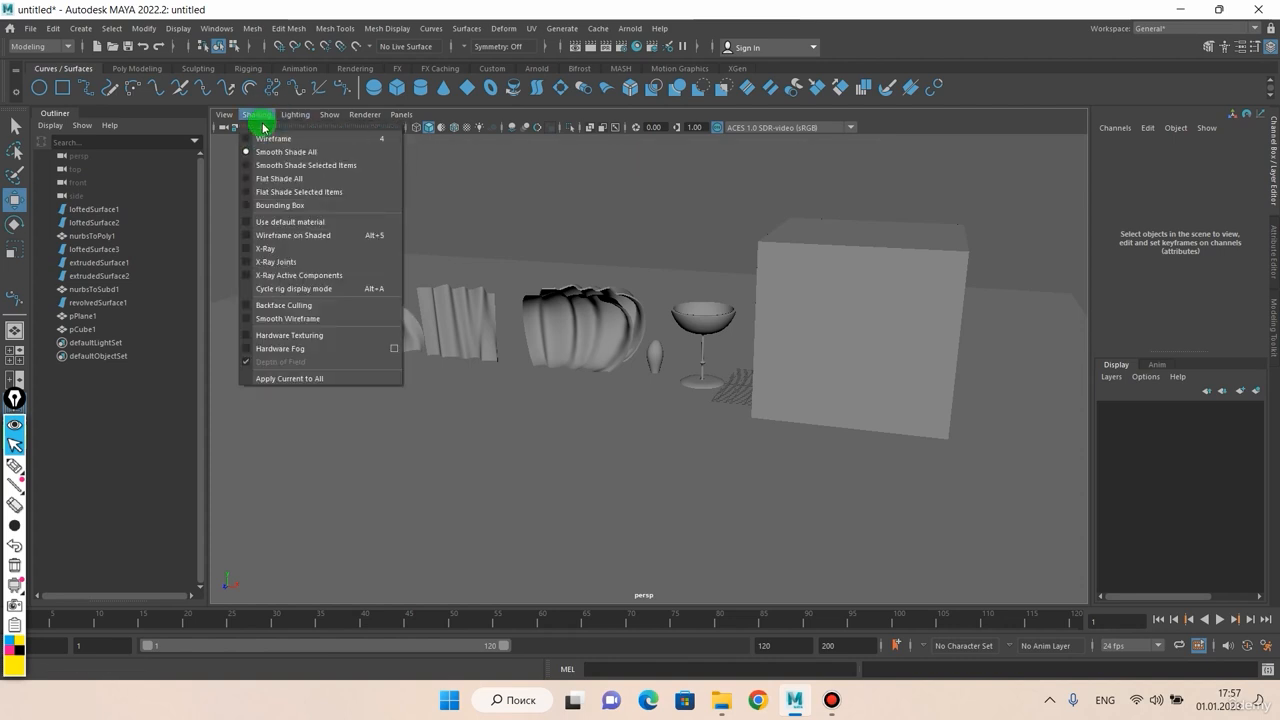
pyautogui.click(257, 178)
# Step: Zoom in and orbit around the goblet and bulb to inspect their faceted surfaces
pyautogui.scroll(2, 516, 286)
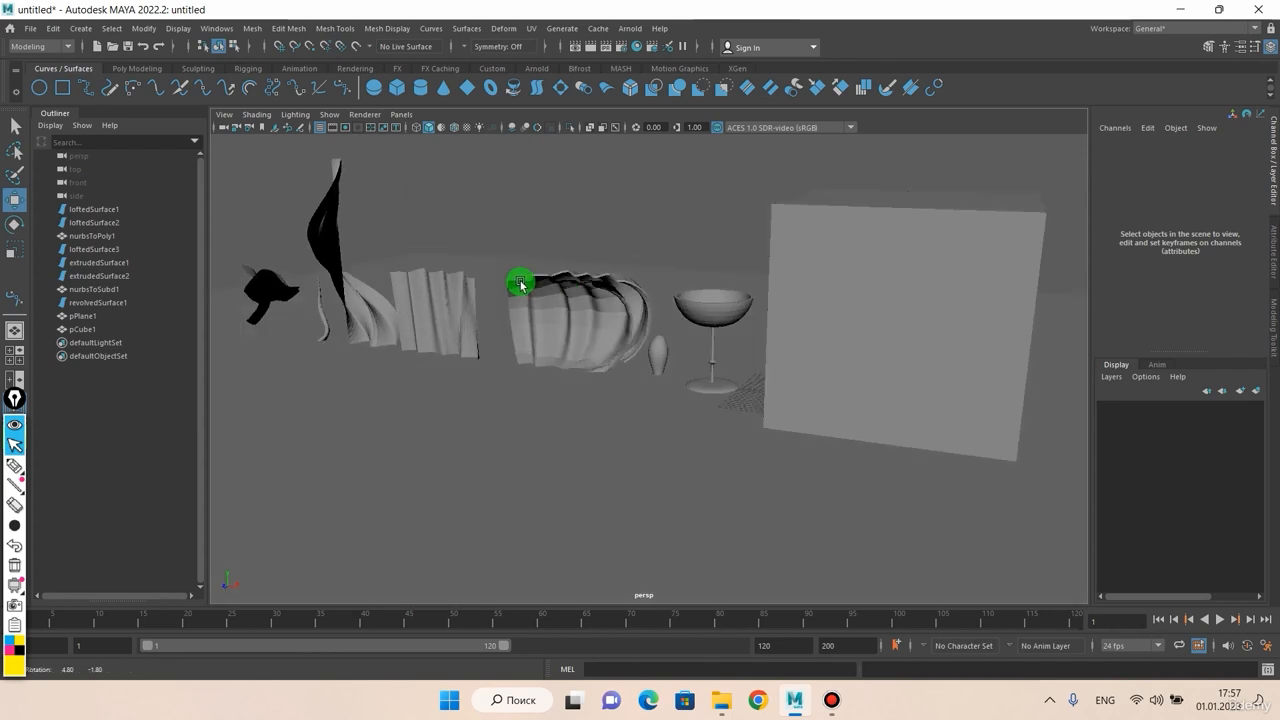
pyautogui.keyDown('alt'); pyautogui.moveTo(520, 283); pyautogui.dragTo(574, 322); pyautogui.keyUp('alt')
pyautogui.scroll(6, 583, 315)
pyautogui.keyDown('alt'); pyautogui.moveTo(649, 275); pyautogui.dragTo(666, 360); pyautogui.keyUp('alt')
pyautogui.scroll(5, 700, 342)
pyautogui.moveTo(725, 315)
pyautogui.keyDown('alt'); pyautogui.mouseDown()
pyautogui.moveTo(689, 335)
pyautogui.moveTo(738, 333)
pyautogui.mouseUp(); pyautogui.keyUp('alt')
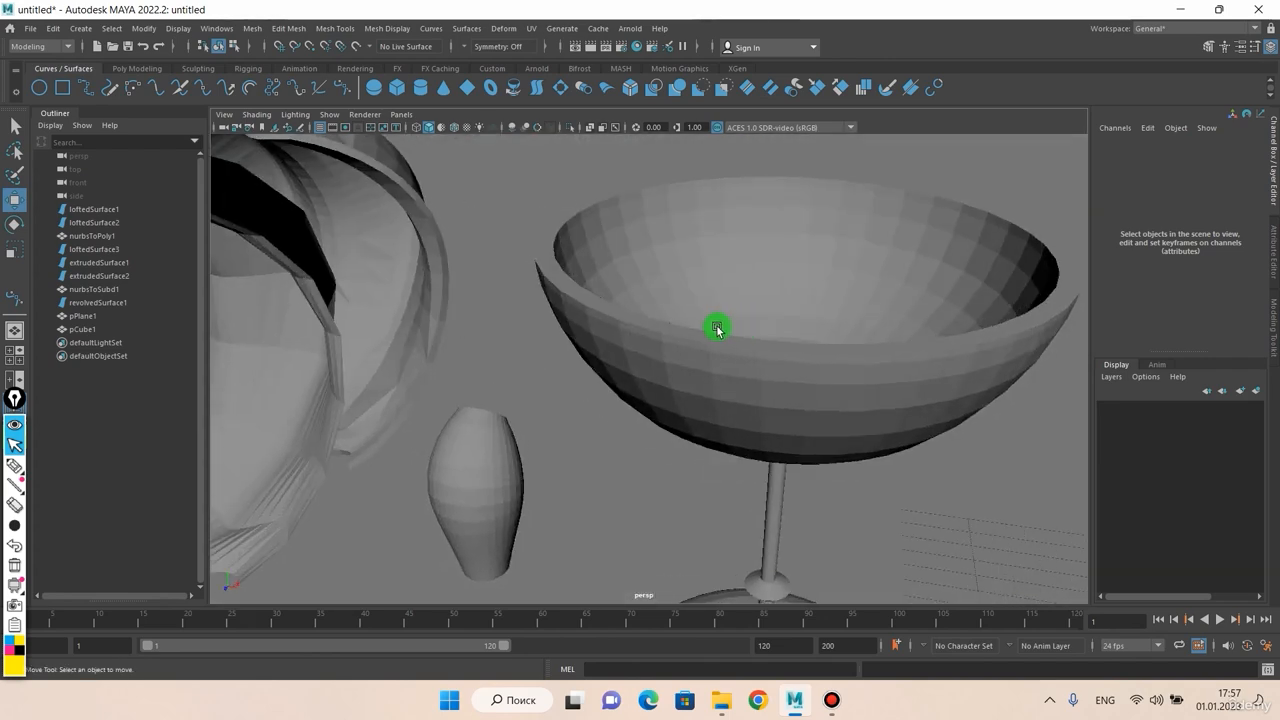
pyautogui.scroll(3, 717, 328)
pyautogui.scroll(-3, 690, 325)
# Step: Switch the viewport shading to Smooth Shade Selected Items
pyautogui.click(255, 114)
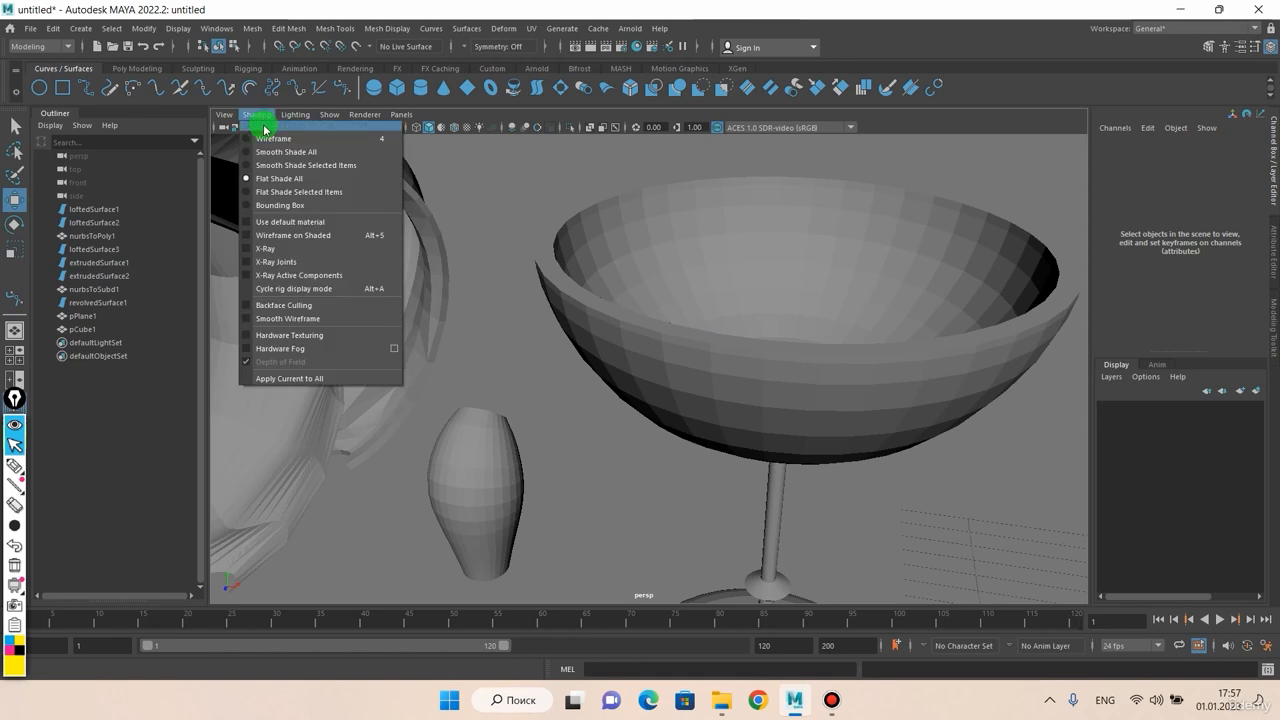
pyautogui.click(268, 180)
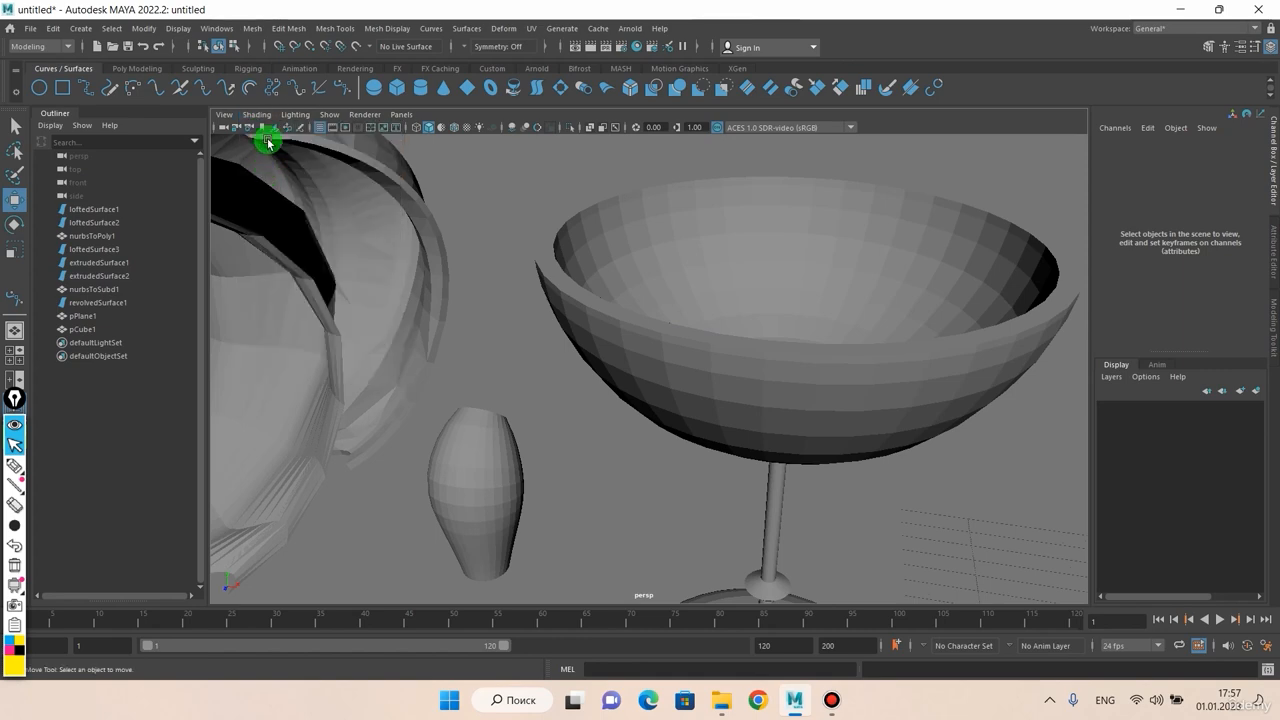
pyautogui.click(292, 115)
pyautogui.moveTo(263, 116)
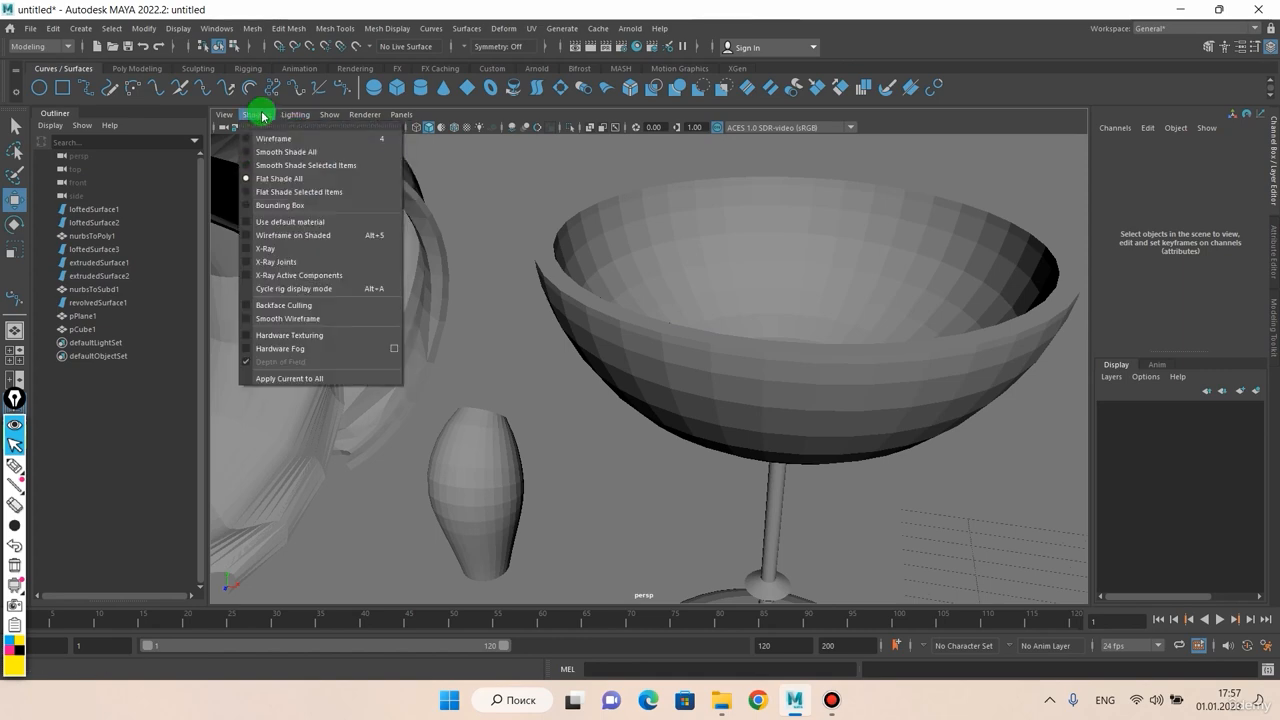
pyautogui.click(276, 166)
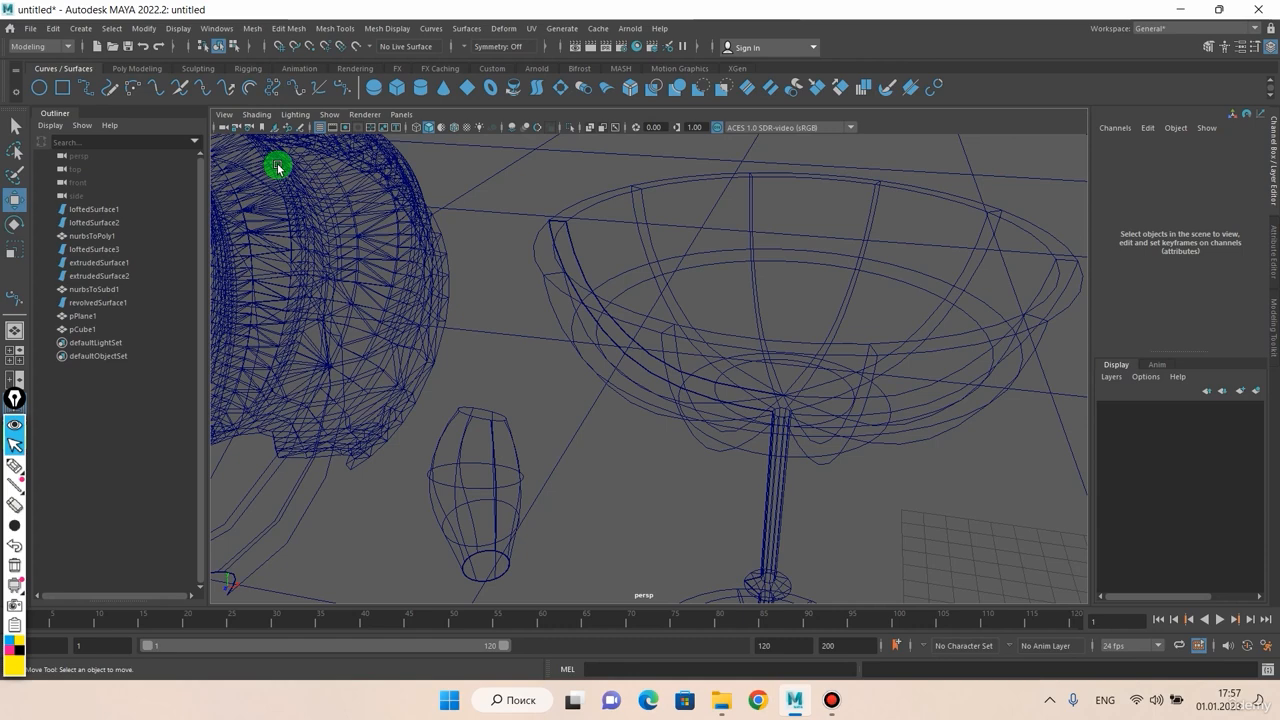
pyautogui.click(262, 115)
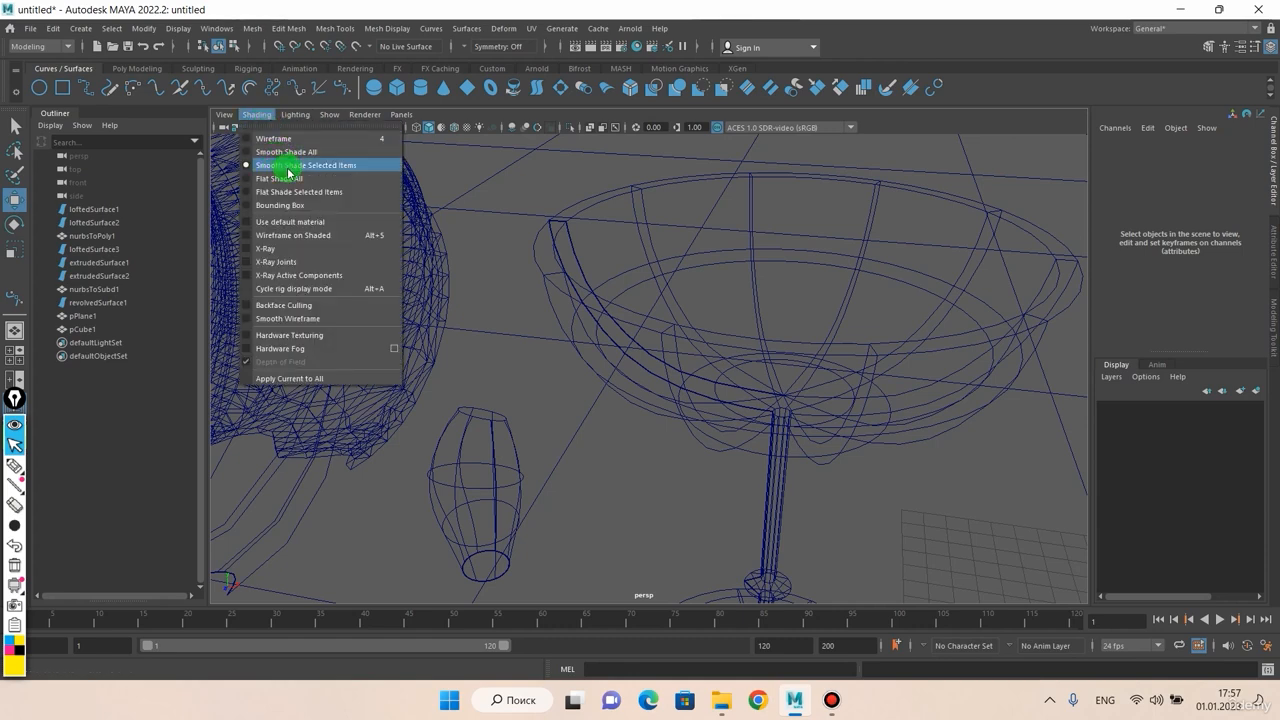
pyautogui.click(290, 170)
# Step: Select the goblet, loftedSurface2, the large cube, then the goblet again to see each shaded
pyautogui.click(589, 291)
pyautogui.scroll(-4, 549, 261)
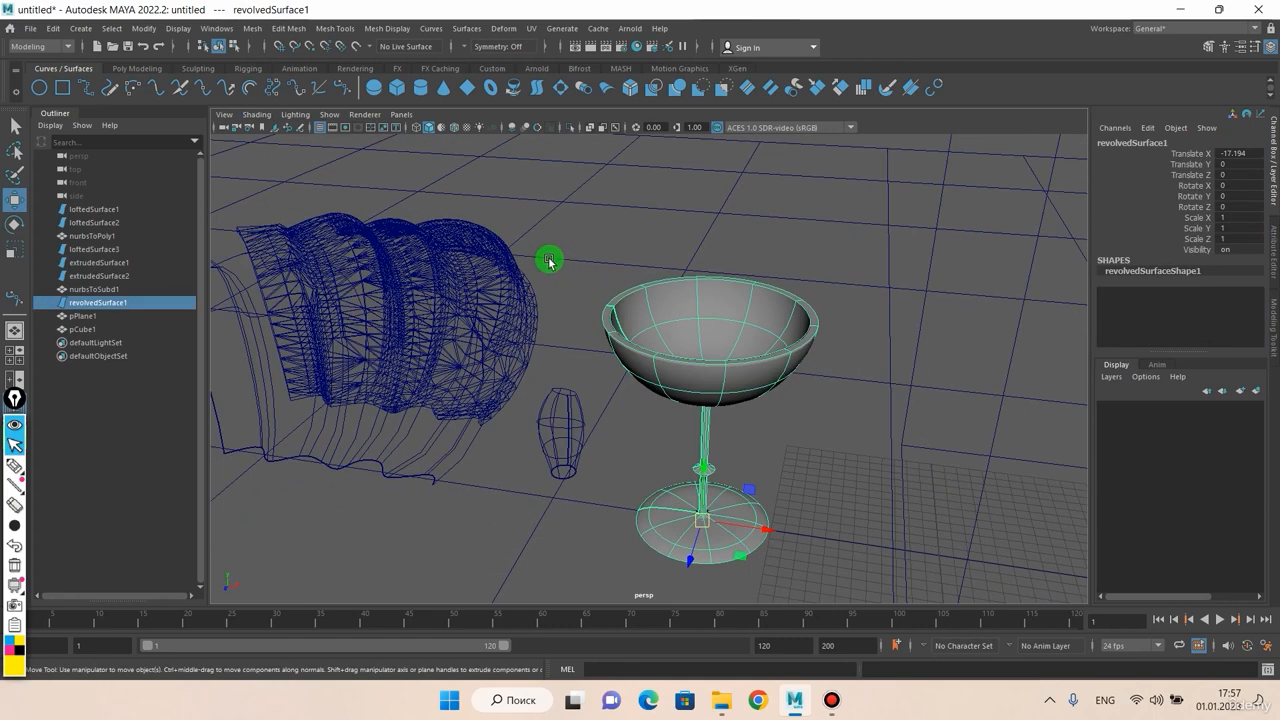
pyautogui.scroll(-2, 661, 321)
pyautogui.click(429, 320)
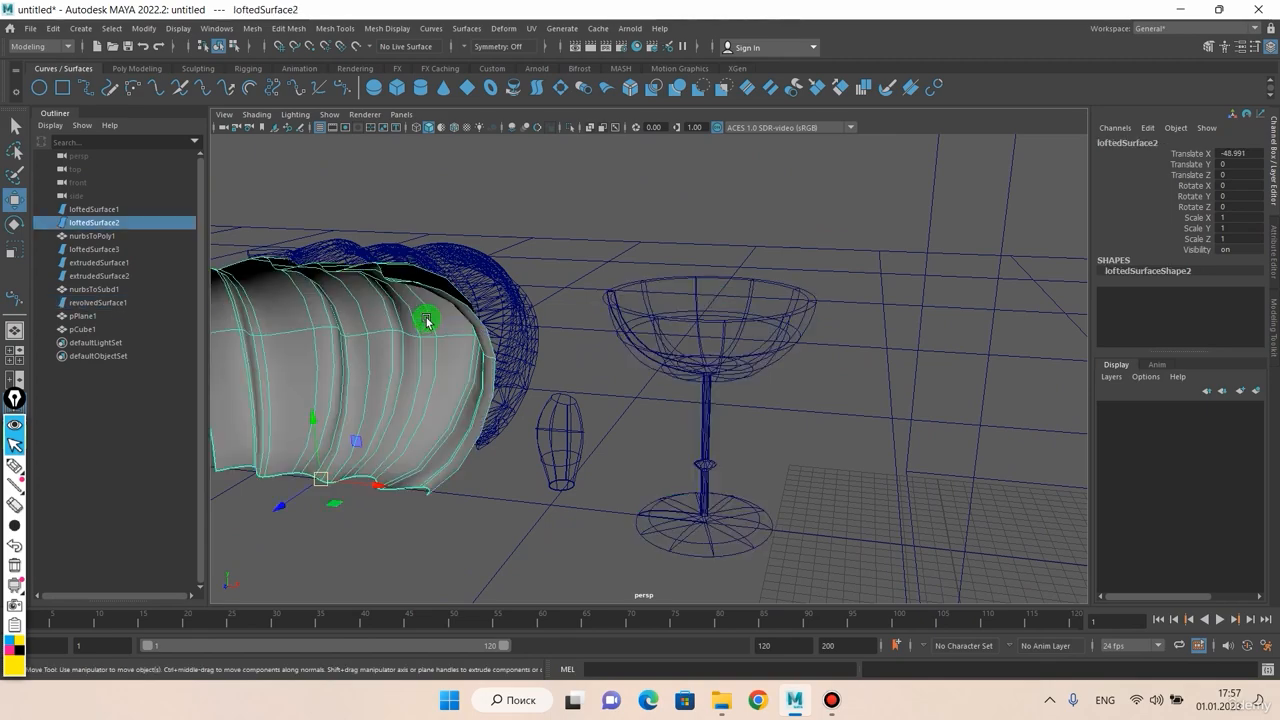
pyautogui.scroll(-4, 566, 309)
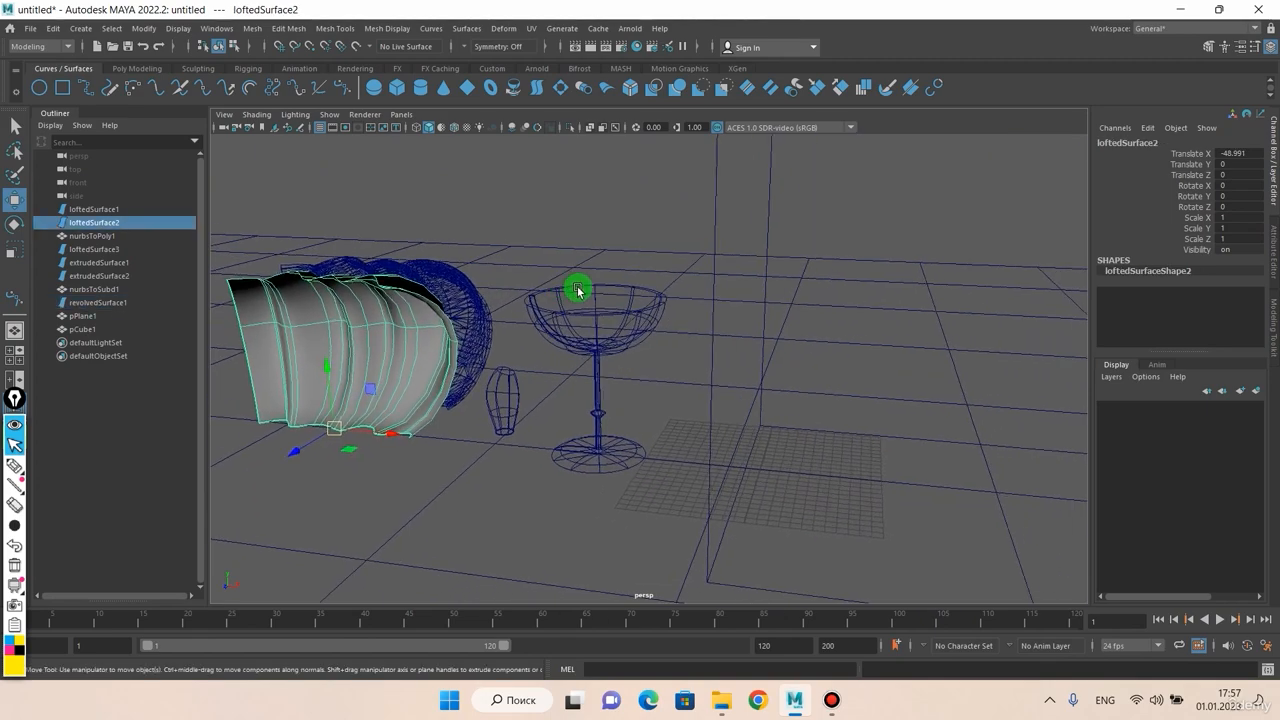
pyautogui.click(716, 266)
pyautogui.scroll(-5, 726, 263)
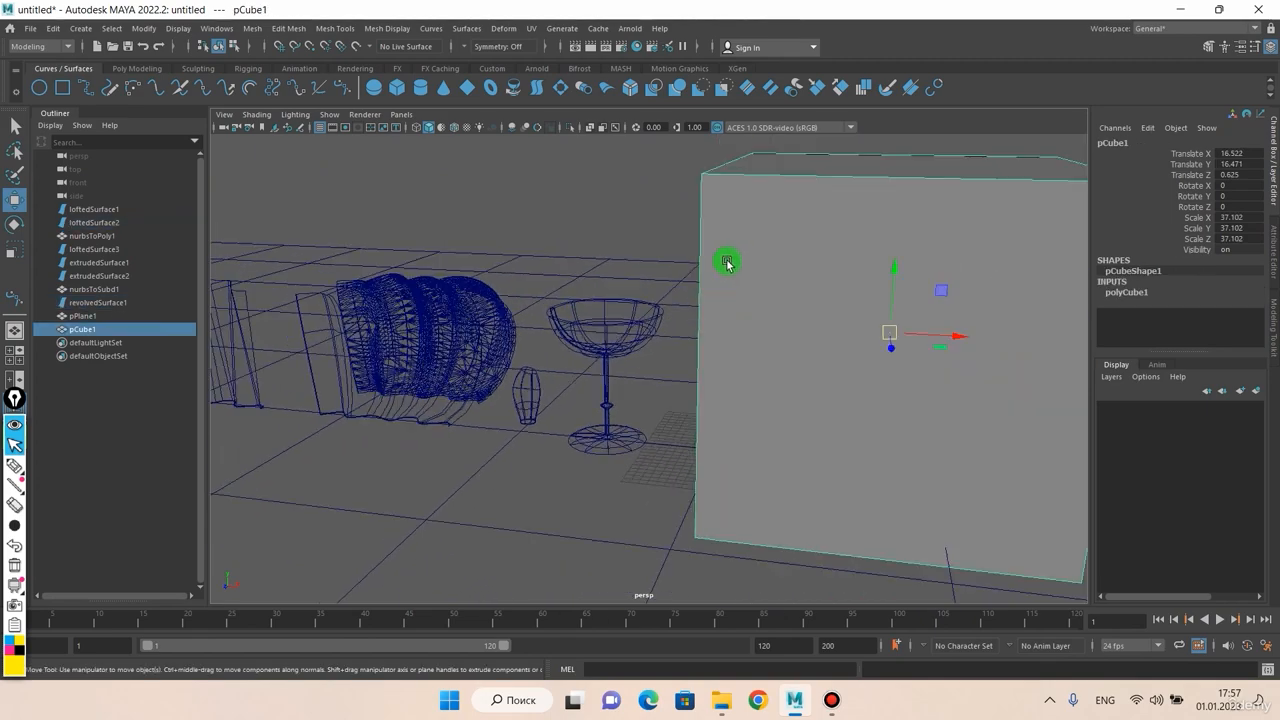
pyautogui.scroll(2, 530, 338)
pyautogui.click(471, 357)
pyautogui.scroll(6, 471, 357)
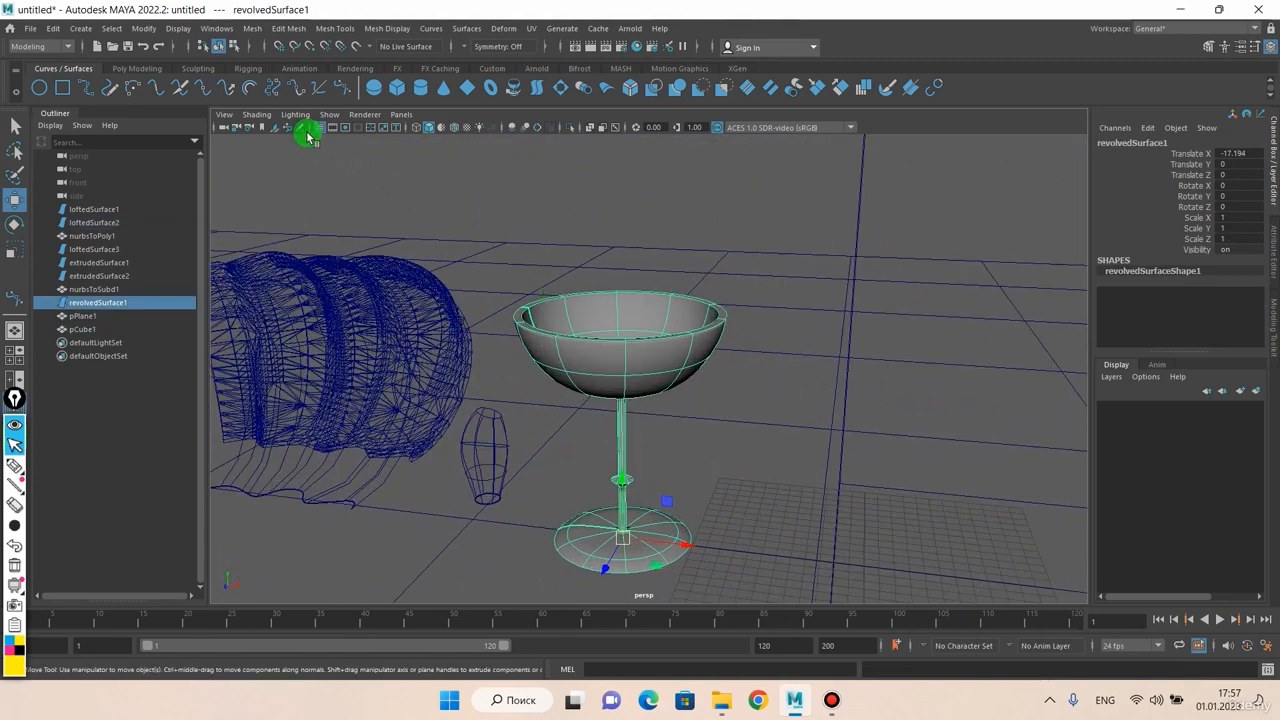
# Step: Smooth-shade all objects, then switch to Bounding Box display and orbit the scene
pyautogui.click(257, 114)
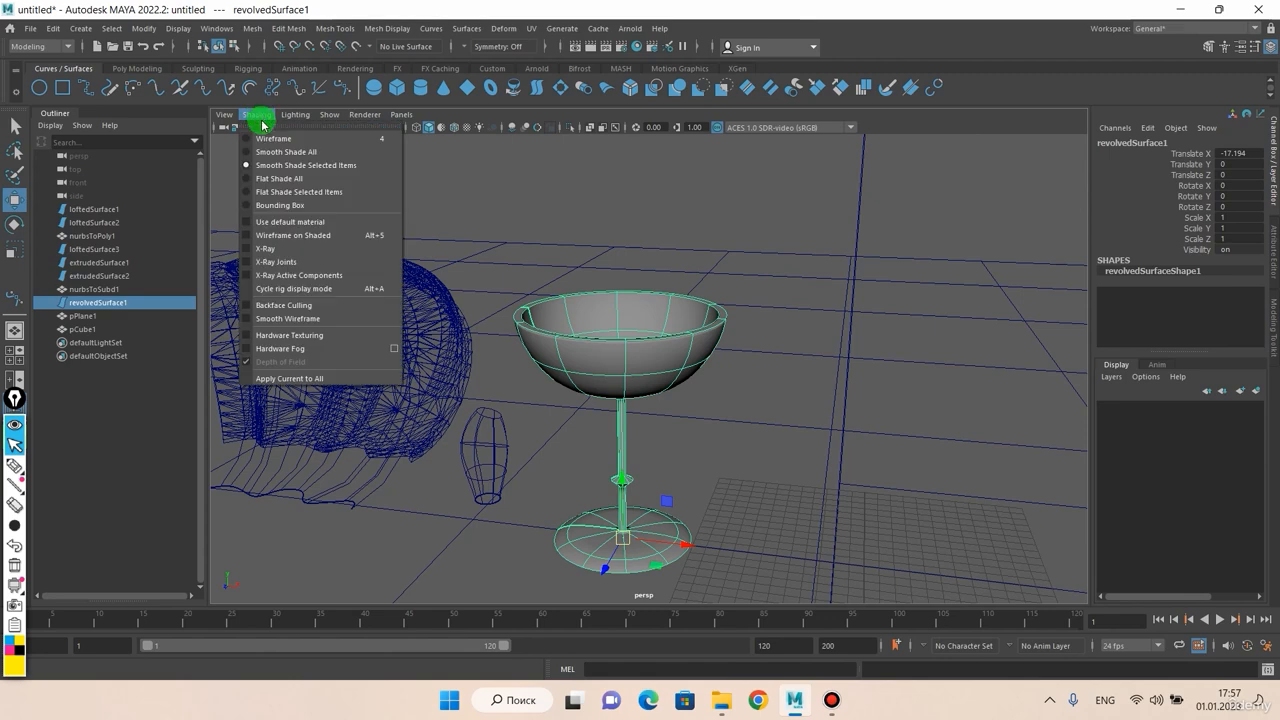
pyautogui.click(263, 151)
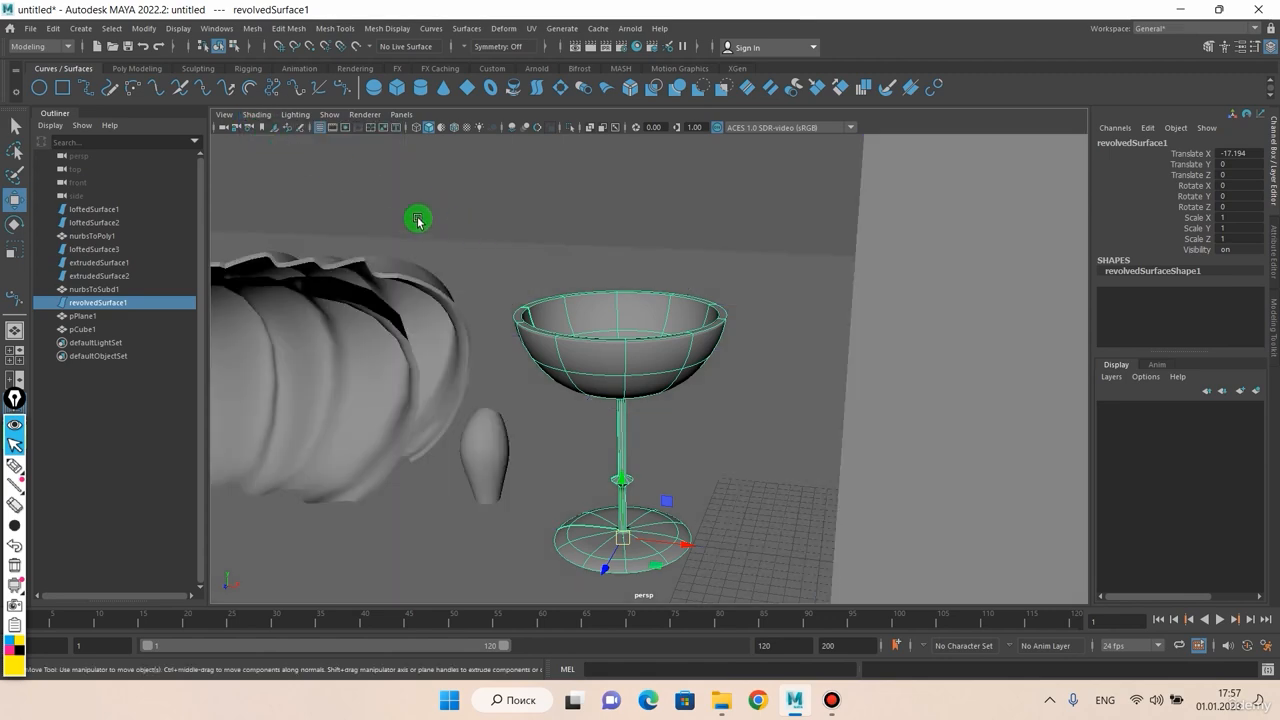
pyautogui.click(257, 114)
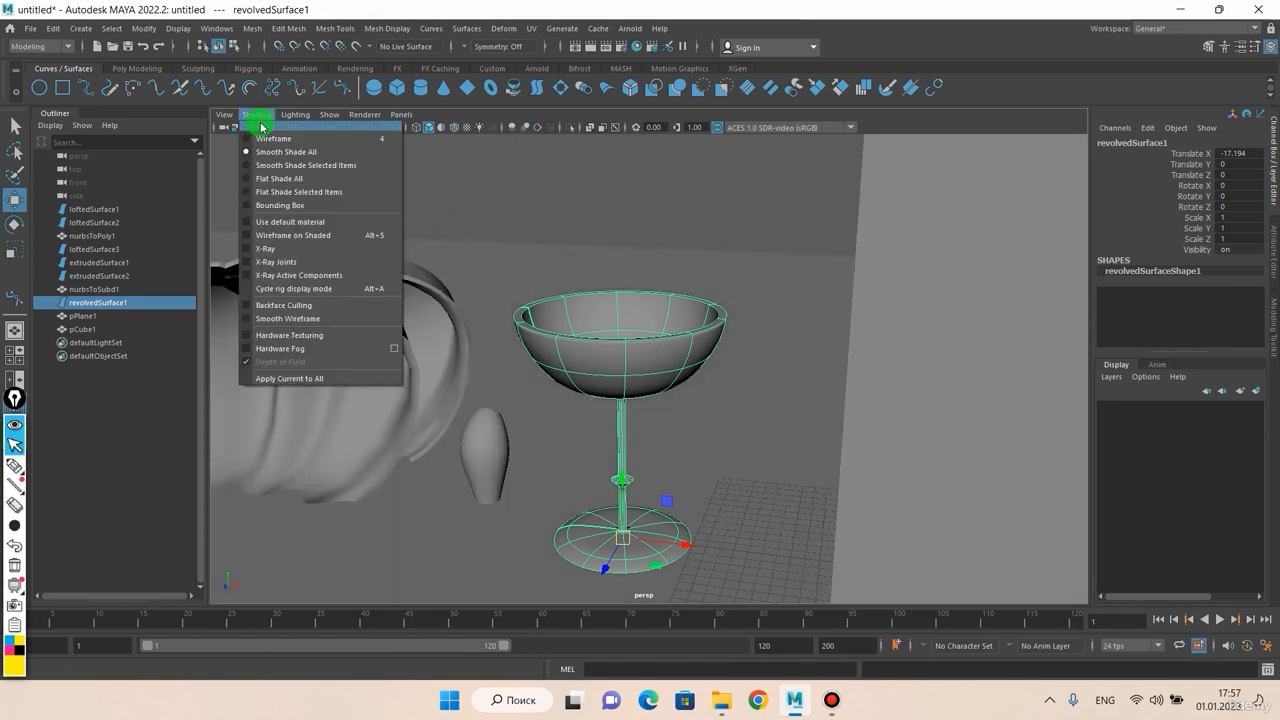
pyautogui.click(263, 208)
pyautogui.scroll(-8, 502, 252)
pyautogui.scroll(4, 588, 321)
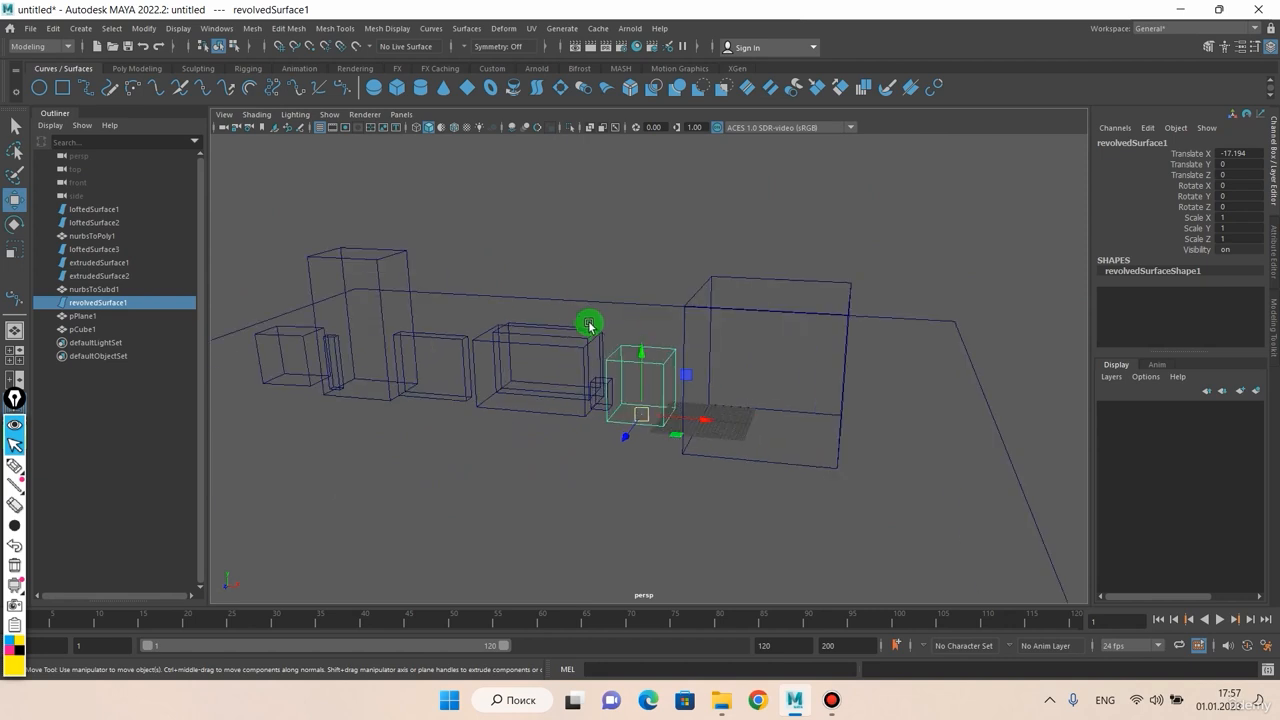
pyautogui.moveTo(594, 328)
pyautogui.keyDown('alt'); pyautogui.mouseDown()
pyautogui.moveTo(575, 330)
pyautogui.moveTo(608, 330)
pyautogui.mouseUp(); pyautogui.keyUp('alt')
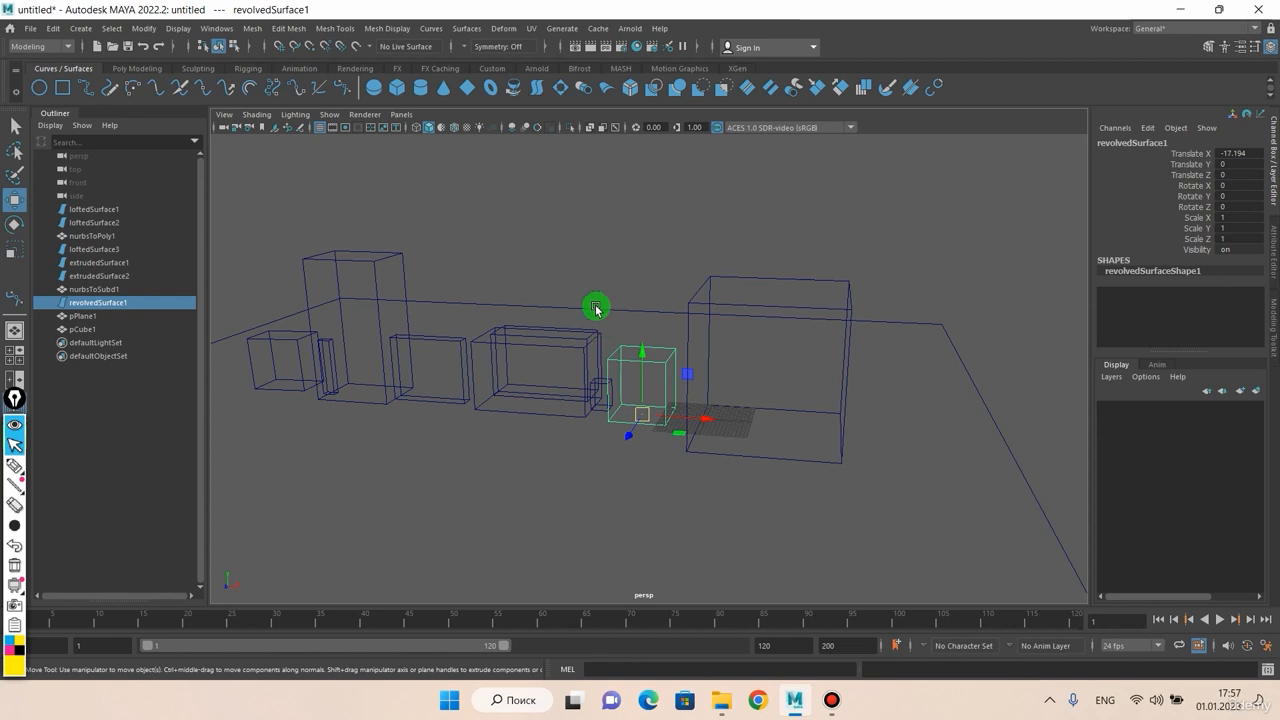
pyautogui.keyDown('alt'); pyautogui.moveTo(559, 251); pyautogui.dragTo(563, 274); pyautogui.keyUp('alt')
# Step: Turn on Wireframe on Shaded and orbit in closely over the bulb mesh
pyautogui.click(258, 115)
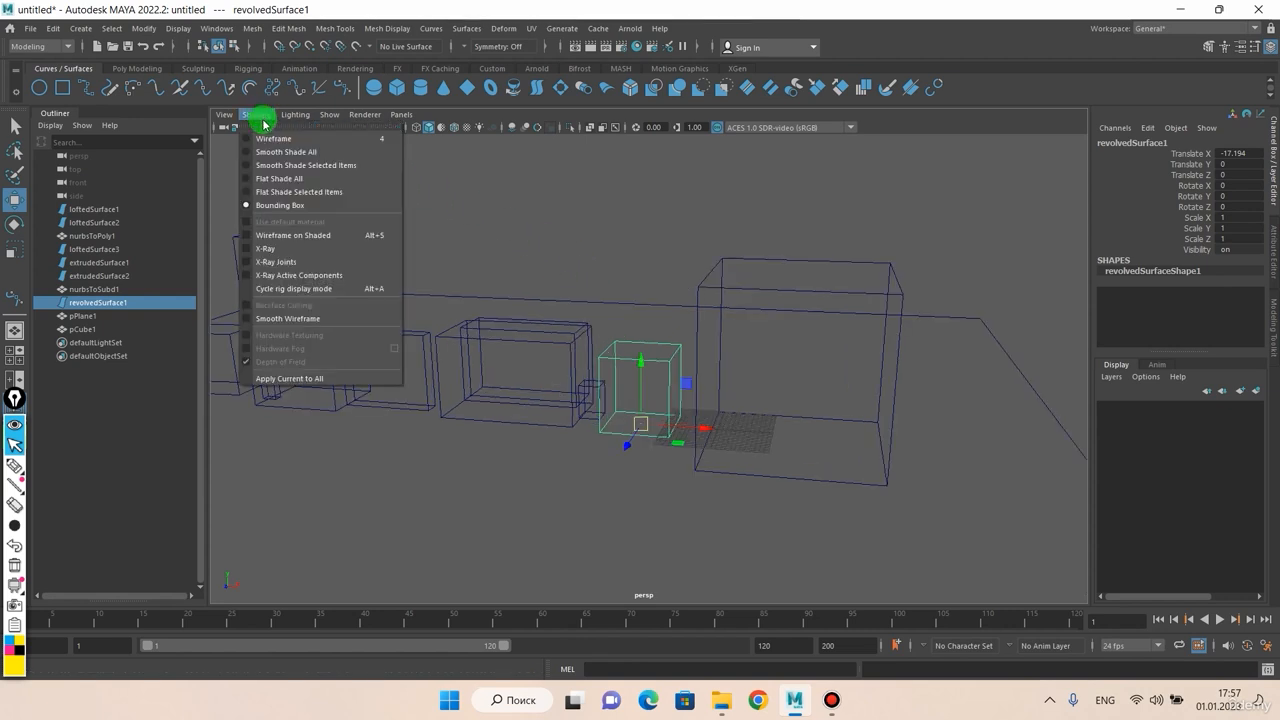
pyautogui.click(274, 237)
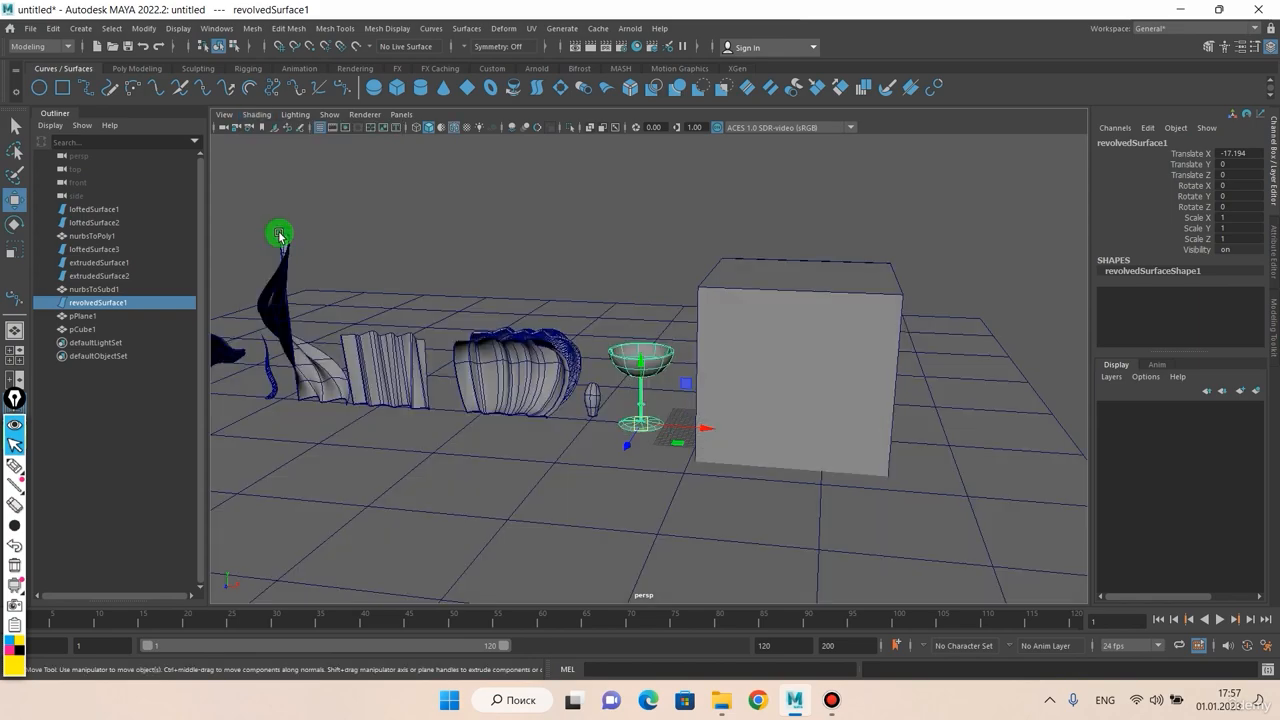
pyautogui.moveTo(395, 277)
pyautogui.keyDown('alt'); pyautogui.mouseDown()
pyautogui.moveTo(503, 337)
pyautogui.moveTo(583, 357)
pyautogui.moveTo(646, 337)
pyautogui.moveTo(449, 334)
pyautogui.moveTo(490, 368)
pyautogui.moveTo(566, 374)
pyautogui.mouseUp(); pyautogui.keyUp('alt')
pyautogui.scroll(5, 566, 374)
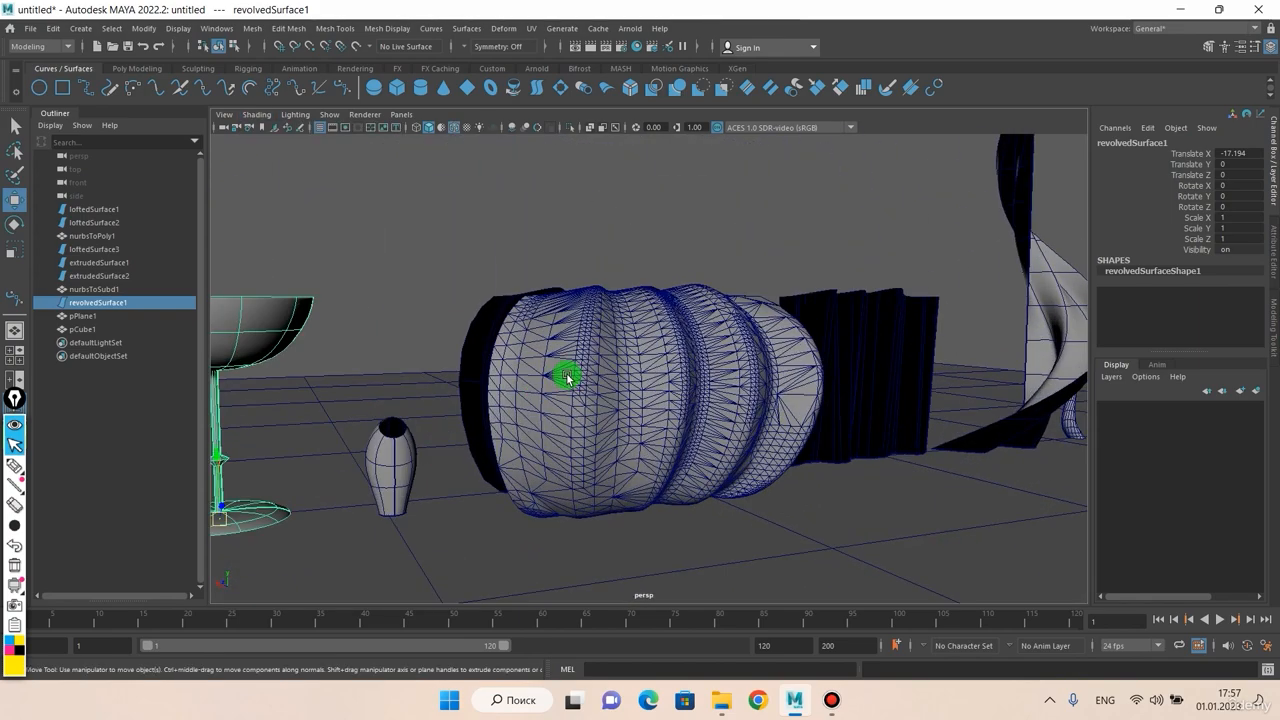
pyautogui.keyDown('alt'); pyautogui.moveTo(607, 358); pyautogui.dragTo(566, 343, button='middle'); pyautogui.keyUp('alt')
pyautogui.scroll(3, 564, 343)
pyautogui.keyDown('alt'); pyautogui.moveTo(564, 343); pyautogui.dragTo(554, 356); pyautogui.keyUp('alt')
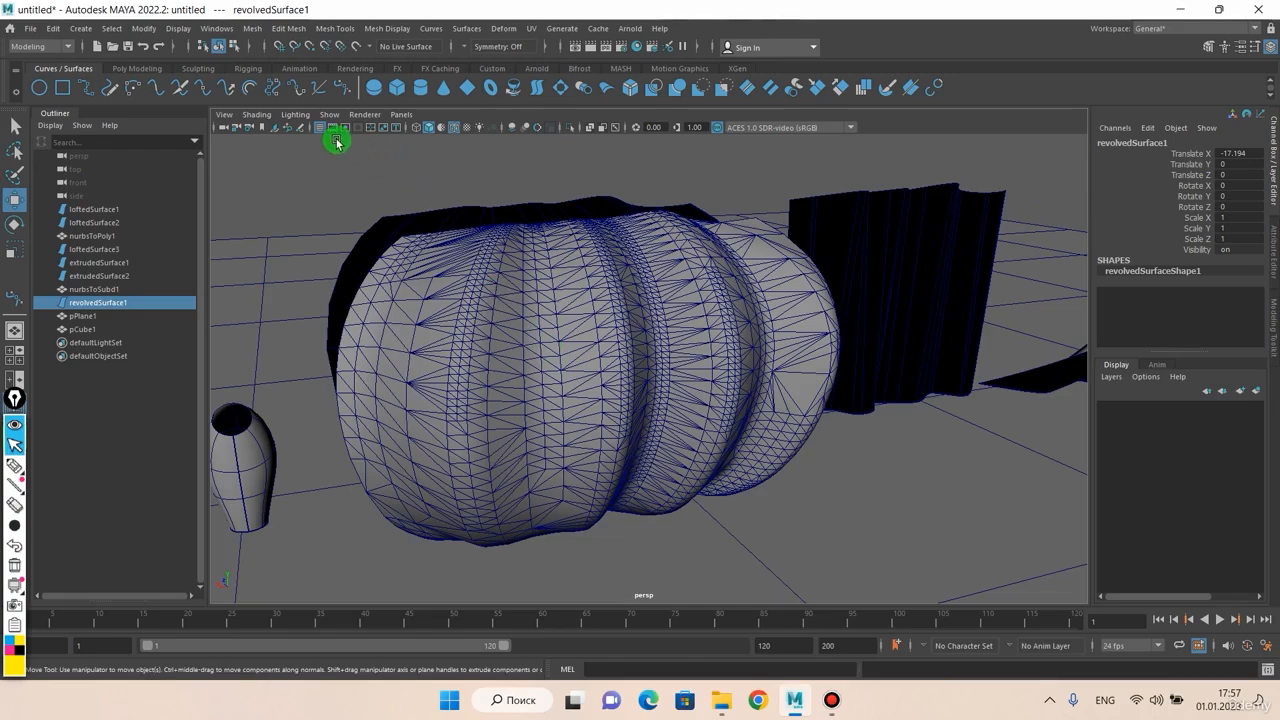
# Step: Turn on X-Ray and Backface Culling, orbiting to view the see-through bulb
pyautogui.click(257, 114)
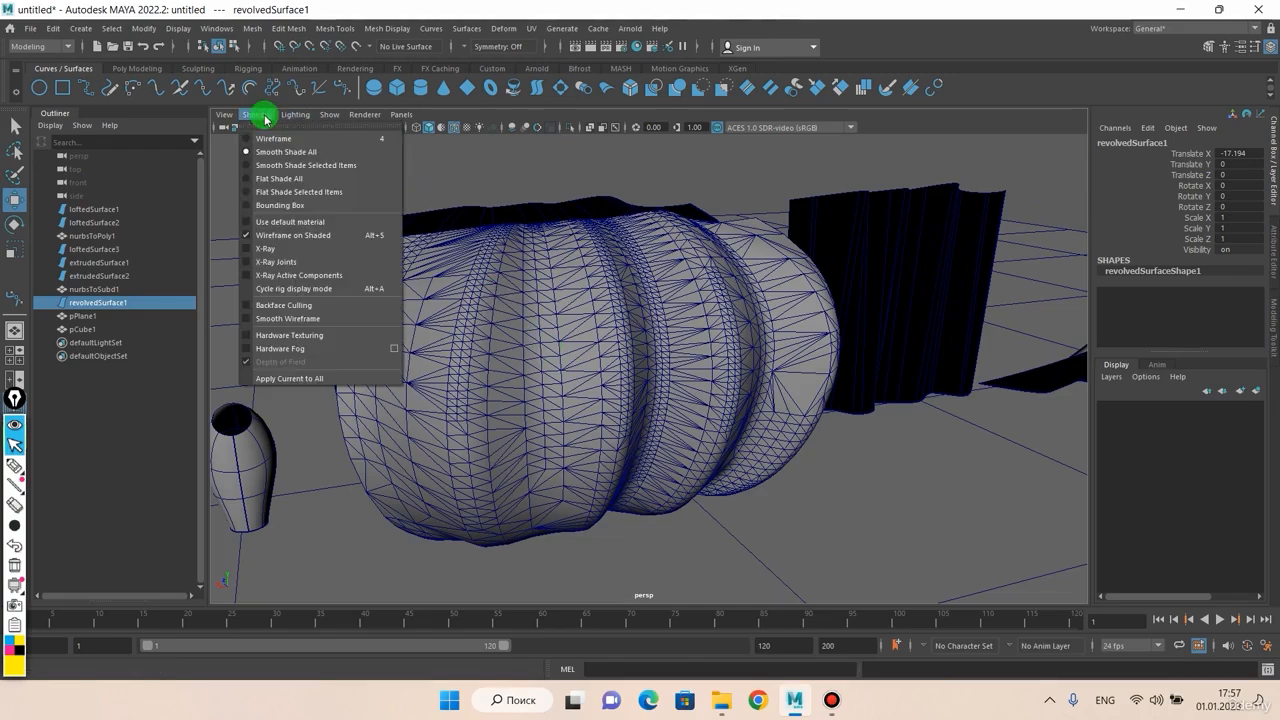
pyautogui.click(277, 249)
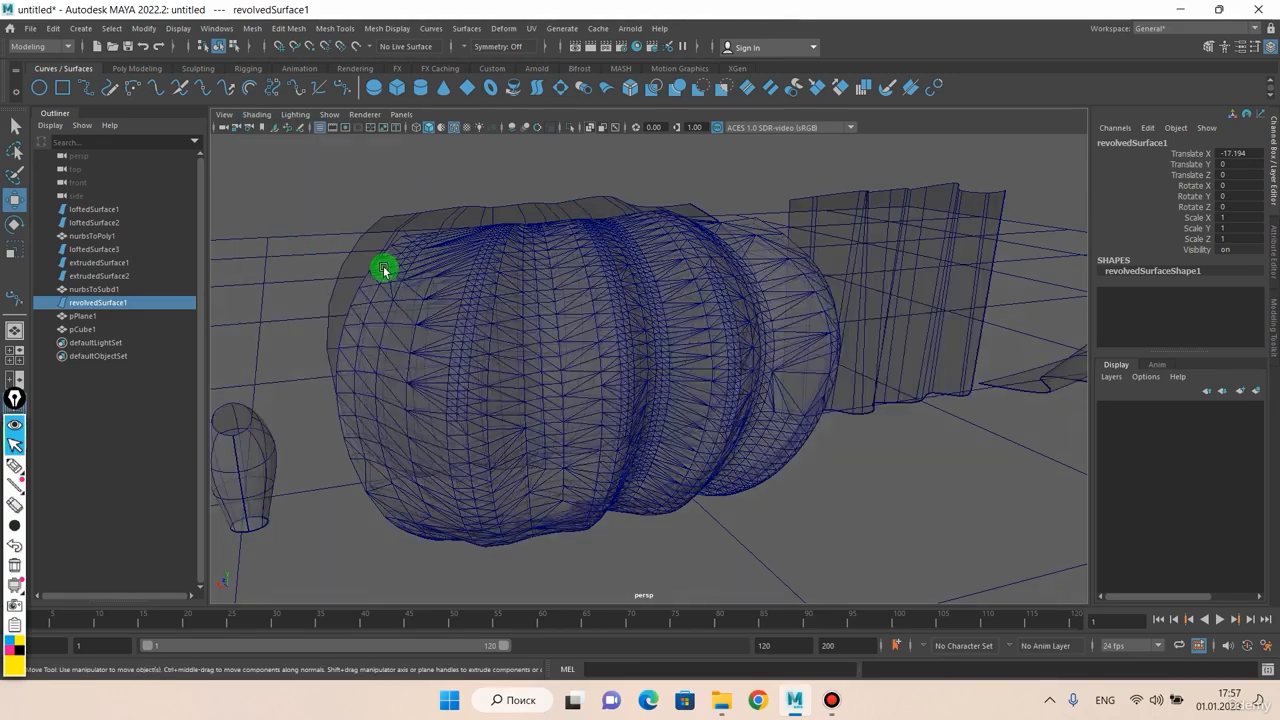
pyautogui.moveTo(383, 269)
pyautogui.keyDown('alt'); pyautogui.mouseDown()
pyautogui.moveTo(509, 280)
pyautogui.moveTo(503, 337)
pyautogui.moveTo(397, 304)
pyautogui.moveTo(668, 294)
pyautogui.moveTo(500, 289)
pyautogui.moveTo(642, 297)
pyautogui.moveTo(530, 293)
pyautogui.mouseUp(); pyautogui.keyUp('alt')
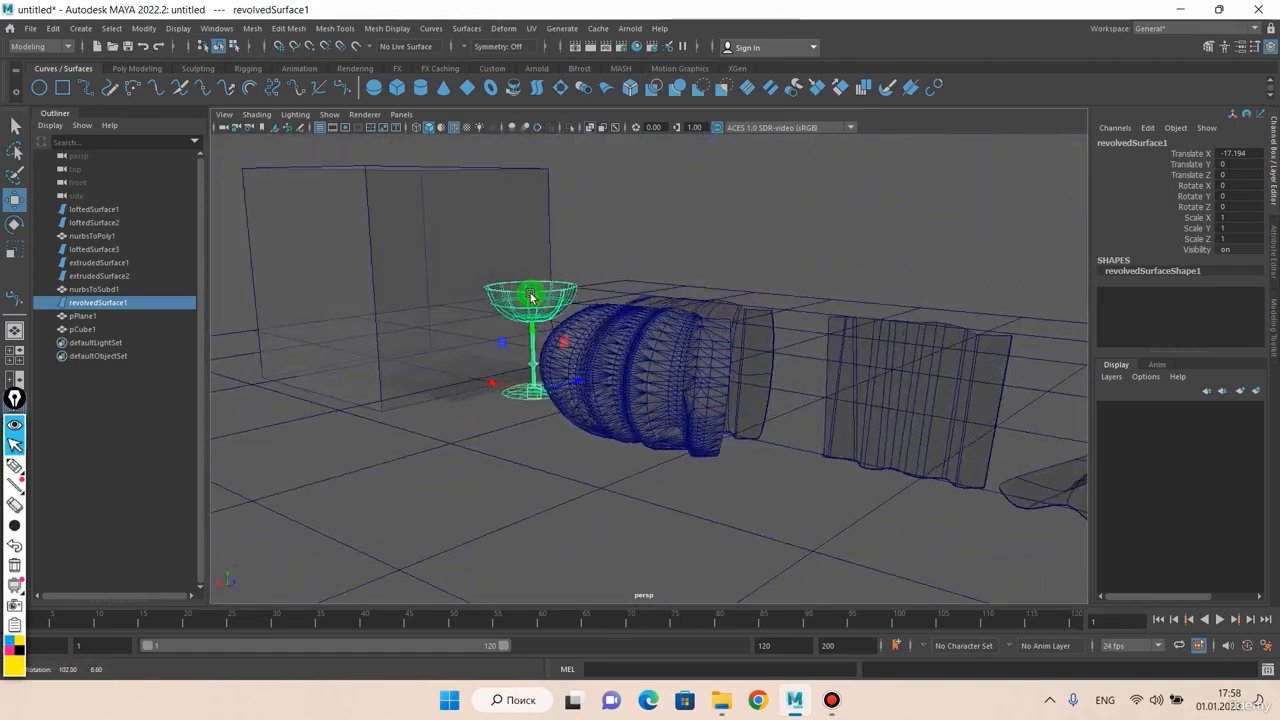
pyautogui.click(257, 115)
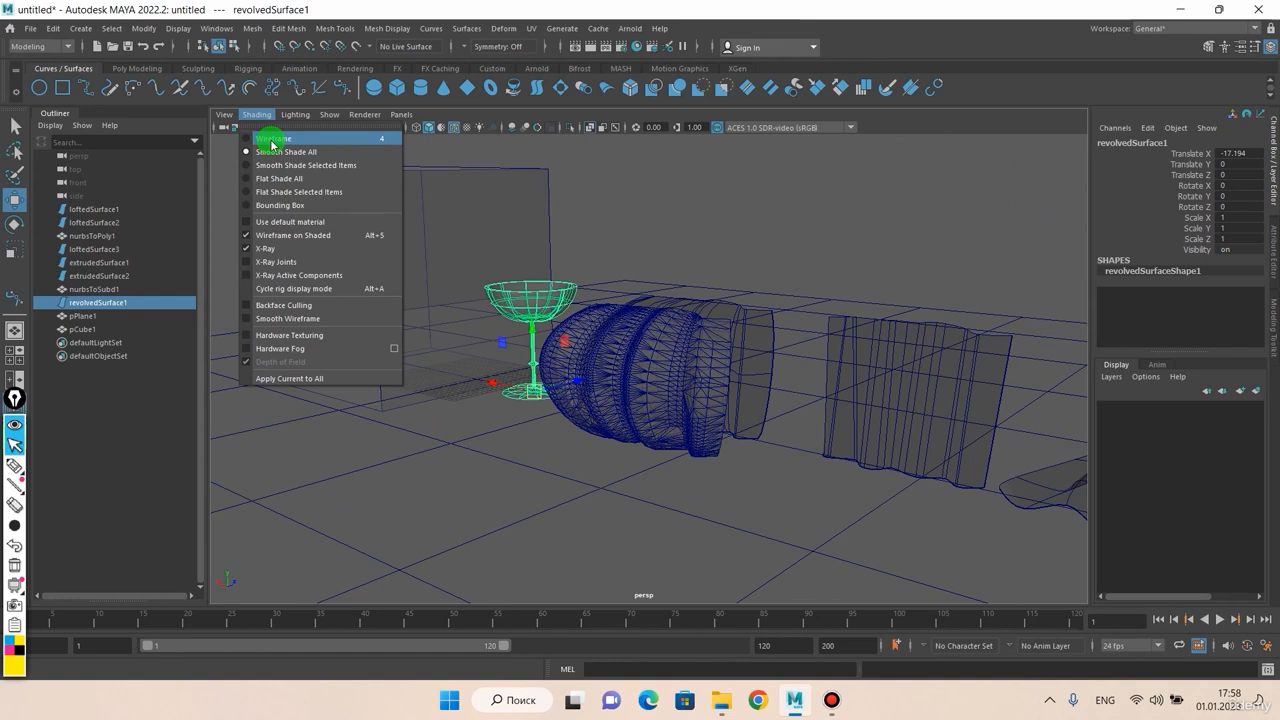
pyautogui.click(264, 310)
pyautogui.moveTo(346, 309)
pyautogui.keyDown('alt'); pyautogui.mouseDown()
pyautogui.moveTo(477, 294)
pyautogui.moveTo(482, 311)
pyautogui.moveTo(593, 240)
pyautogui.mouseUp(); pyautogui.keyUp('alt')
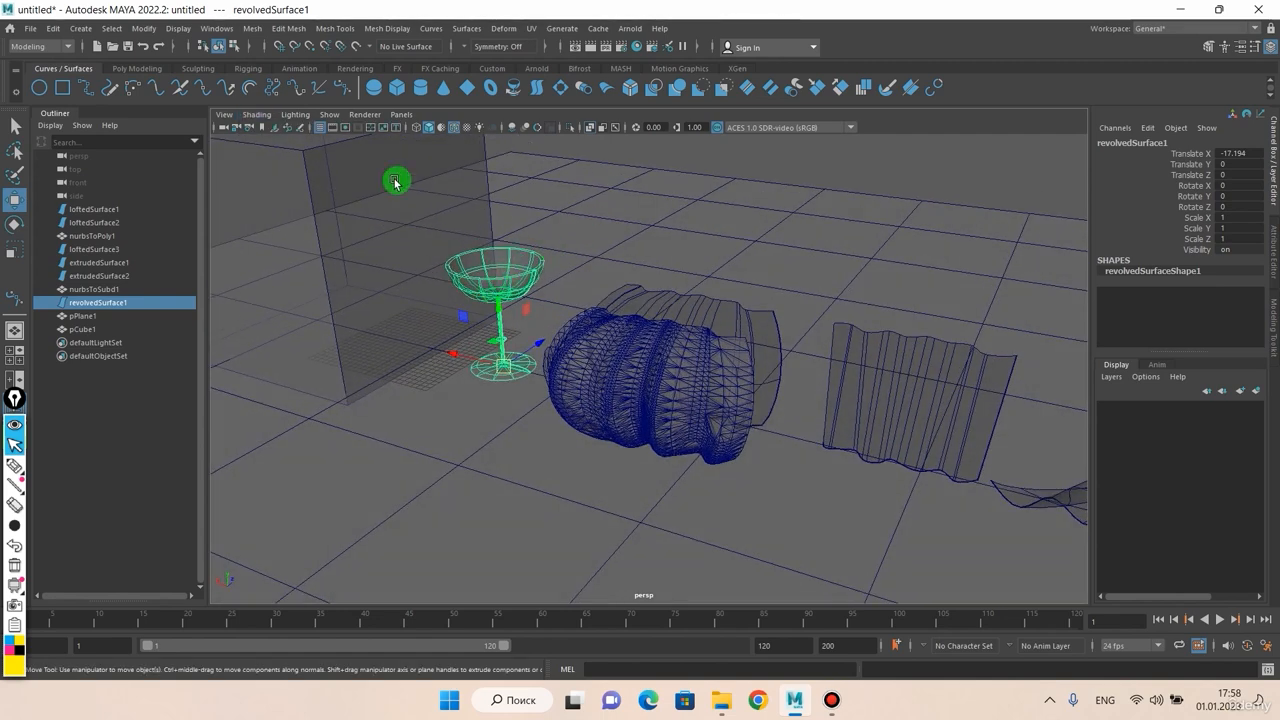
# Step: Enable Smooth Wireframe and Hardware Texturing in the Shading menu
pyautogui.click(256, 114)
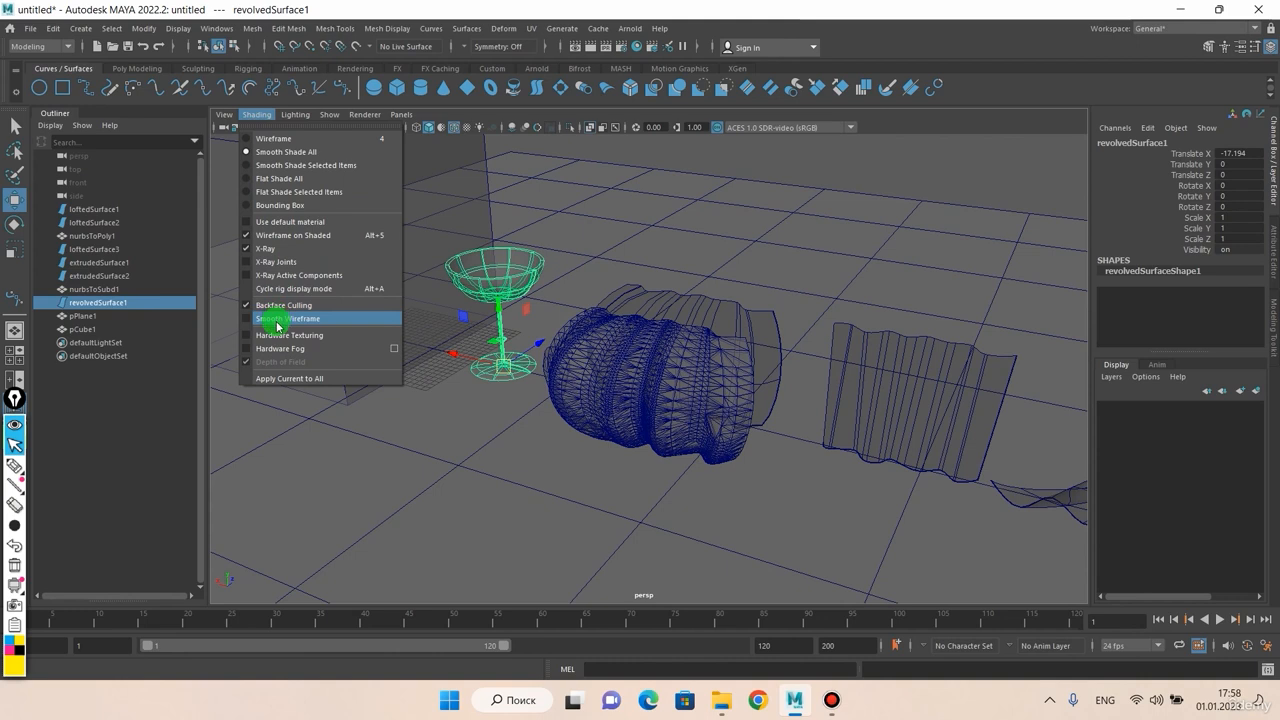
pyautogui.click(277, 322)
pyautogui.click(257, 114)
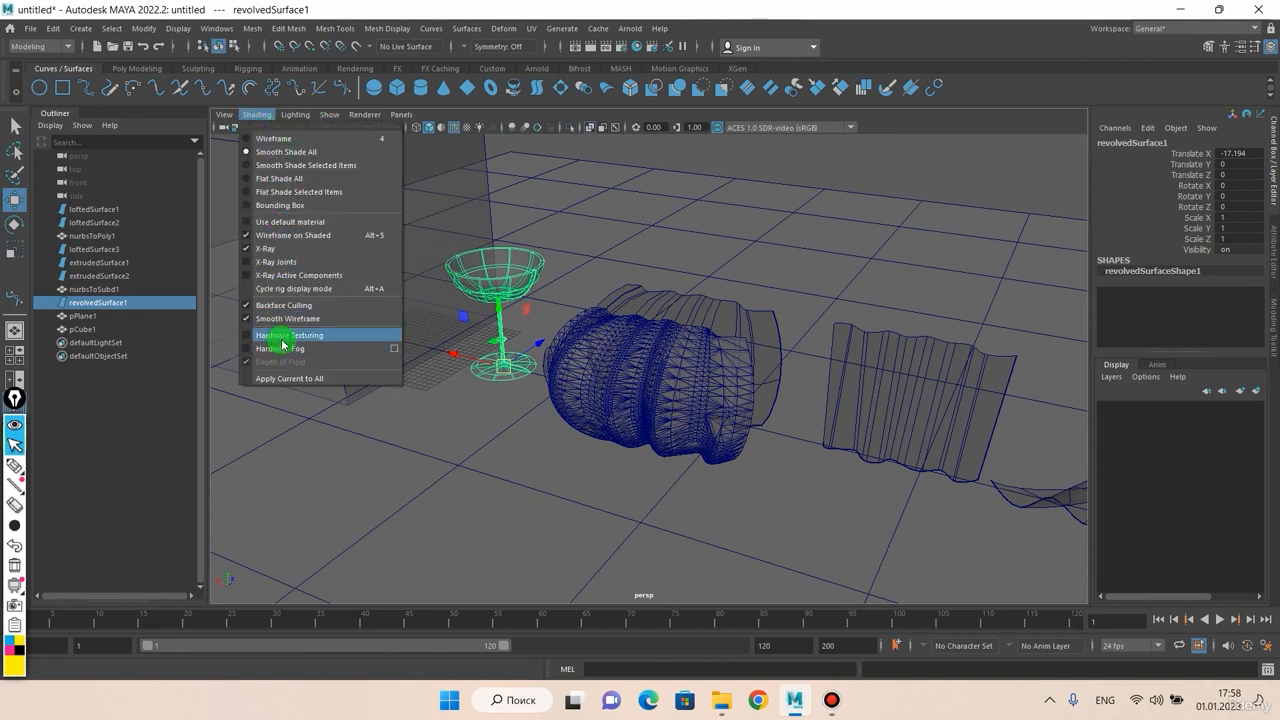
pyautogui.click(281, 336)
# Step: Return to Smooth Shade All and turn X-Ray off so the objects look solid
pyautogui.click(264, 115)
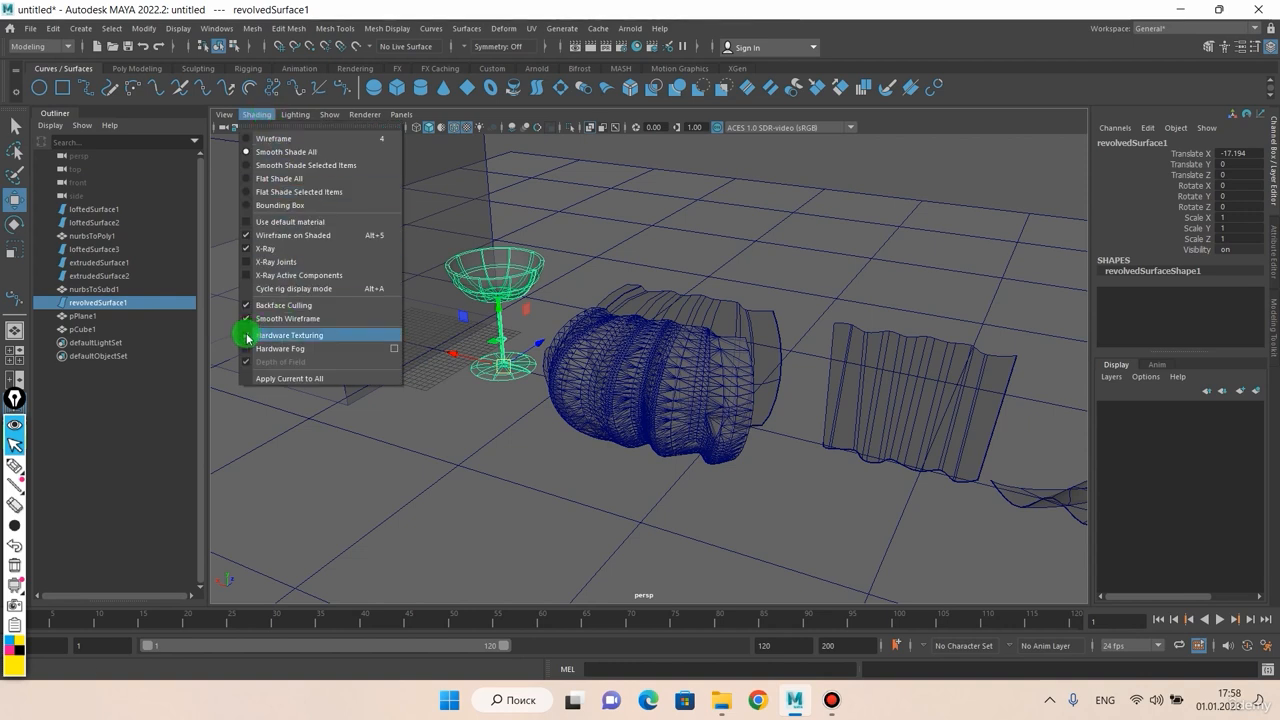
pyautogui.click(266, 150)
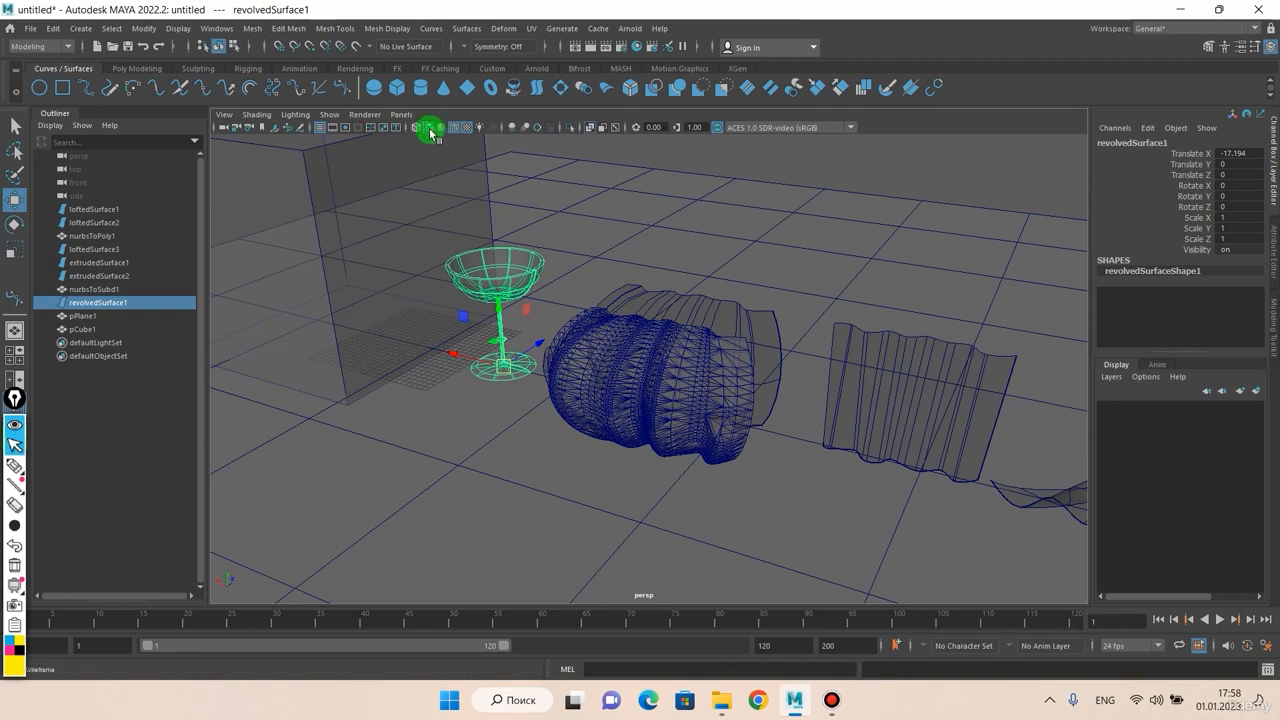
pyautogui.click(265, 115)
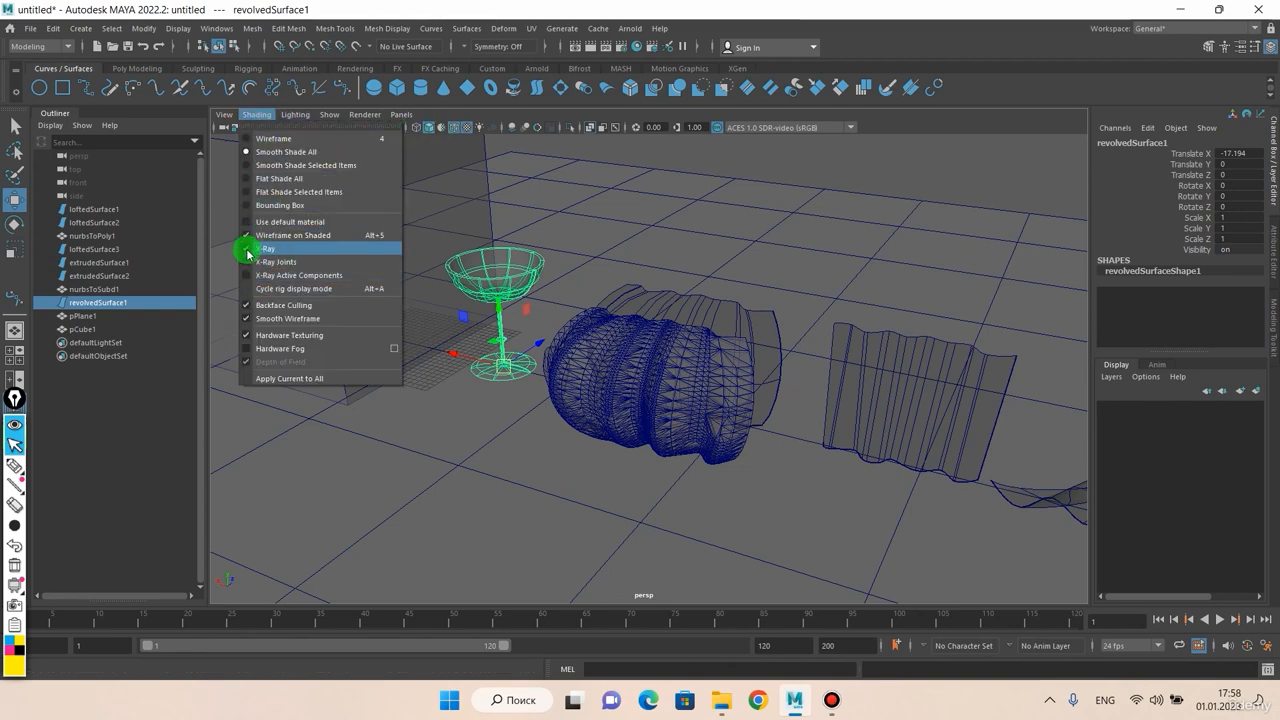
pyautogui.click(240, 246)
# Step: Choose Smooth Shade All and enable Two Sided Lighting
pyautogui.click(266, 116)
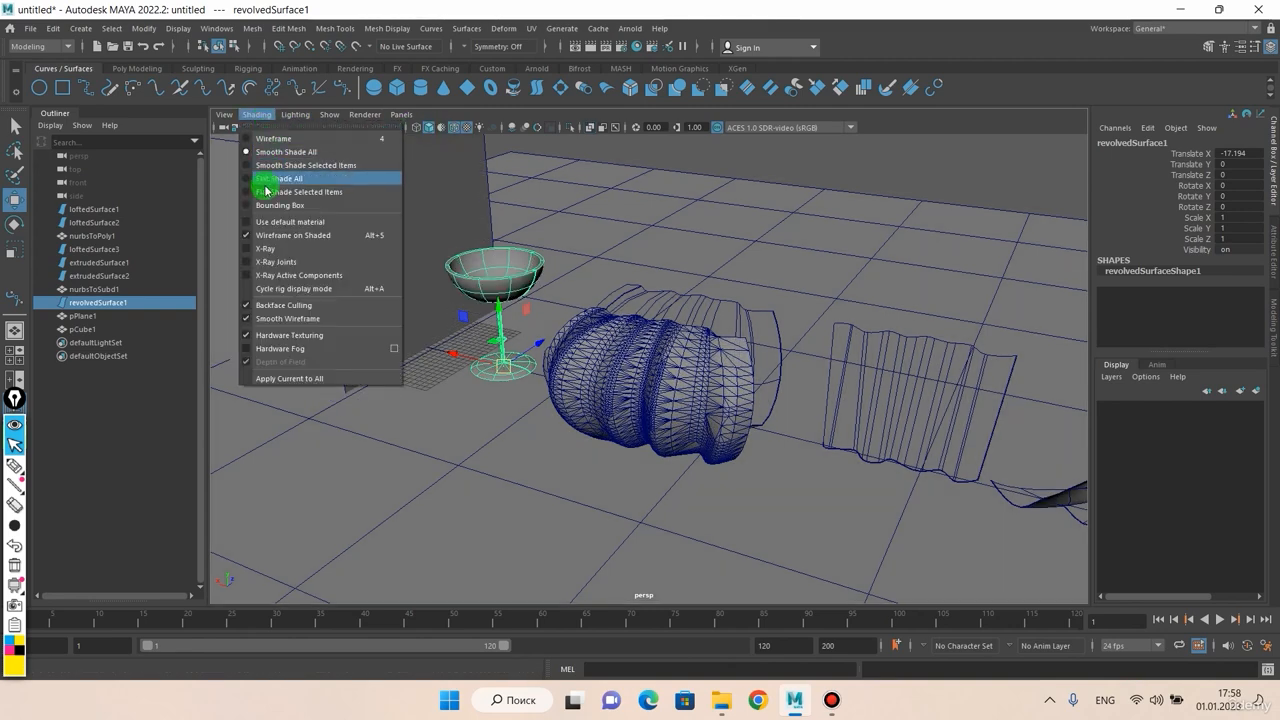
pyautogui.click(250, 232)
pyautogui.click(292, 116)
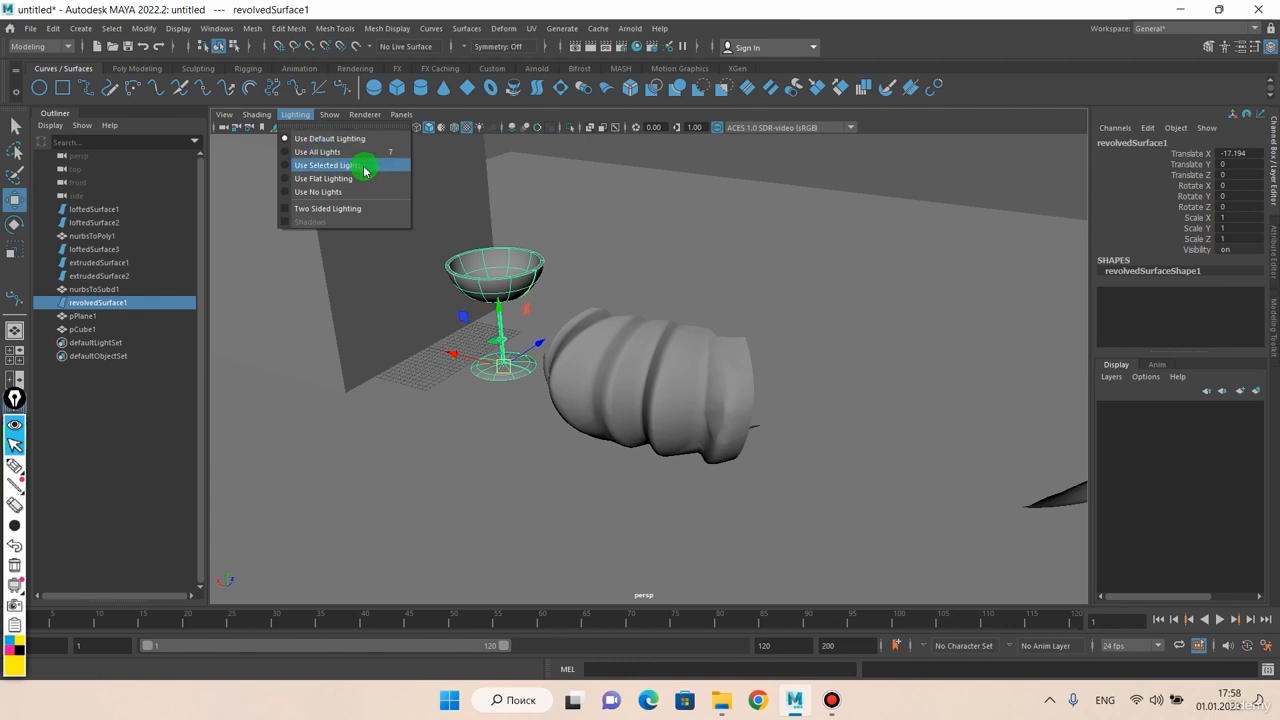
pyautogui.click(285, 209)
# Step: Orbit around the wavy and revolved surfaces to check them lit from both sides
pyautogui.keyDown('alt'); pyautogui.moveTo(330, 240); pyautogui.dragTo(657, 311); pyautogui.keyUp('alt')
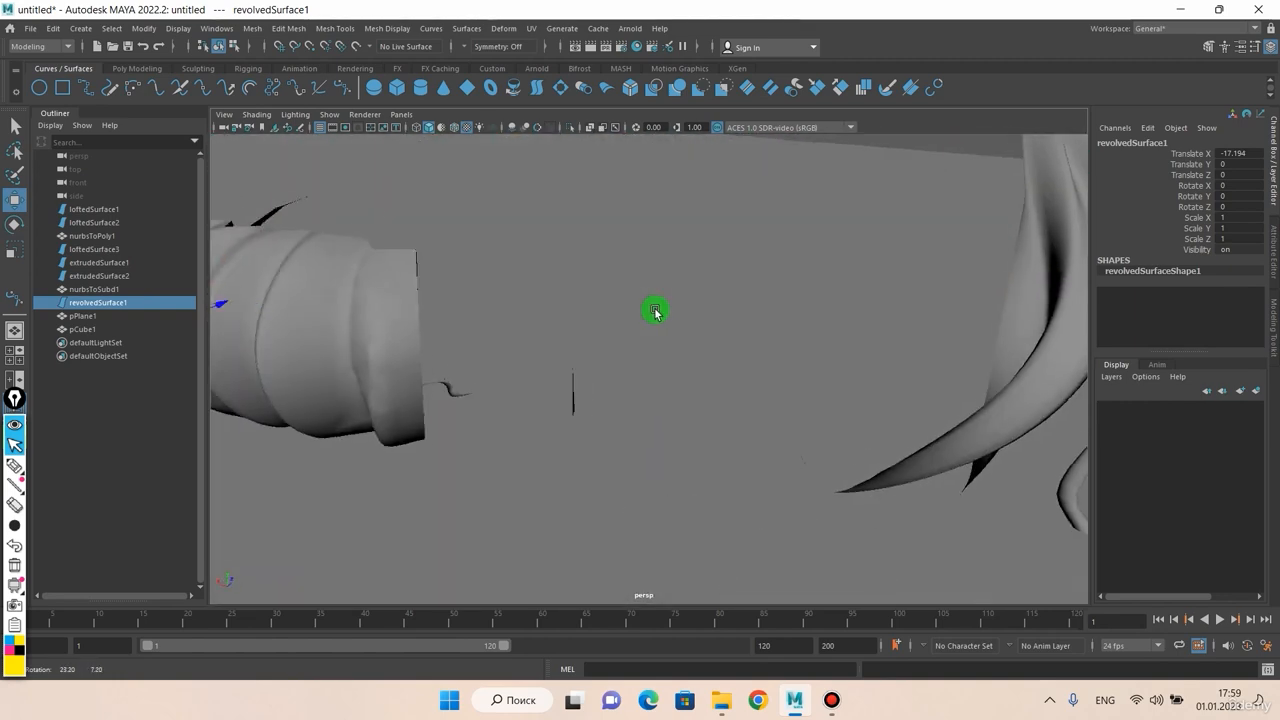
pyautogui.keyDown('alt'); pyautogui.moveTo(657, 311); pyautogui.dragTo(653, 340, button='right'); pyautogui.keyUp('alt')
pyautogui.keyDown('alt'); pyautogui.moveTo(653, 340); pyautogui.dragTo(490, 362); pyautogui.keyUp('alt')
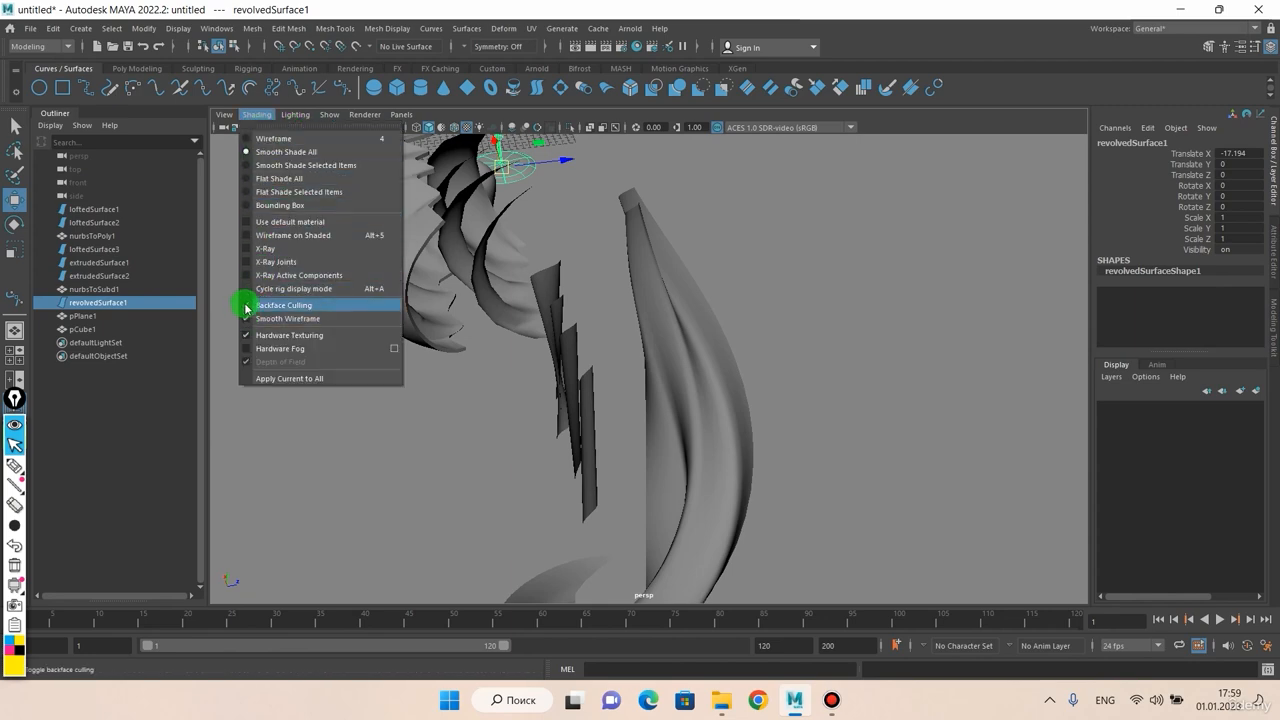
pyautogui.keyDown('alt'); pyautogui.moveTo(266, 311); pyautogui.dragTo(664, 318); pyautogui.keyUp('alt')
pyautogui.click(293, 114)
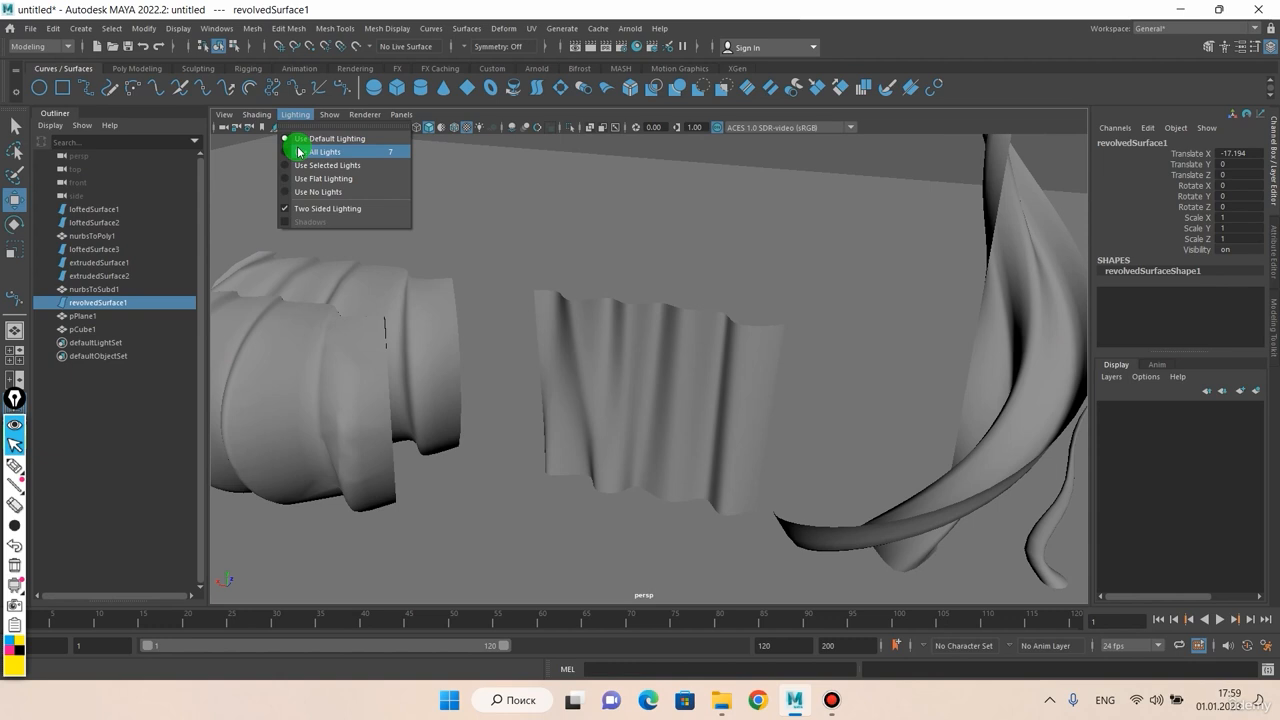
# Step: Deselect the revolved surface and zoom out to view the whole scene
pyautogui.click(646, 151)
pyautogui.click(646, 152)
pyautogui.scroll(-5, 639, 180)
pyautogui.keyDown('alt'); pyautogui.moveTo(637, 188); pyautogui.dragTo(572, 223); pyautogui.keyUp('alt')
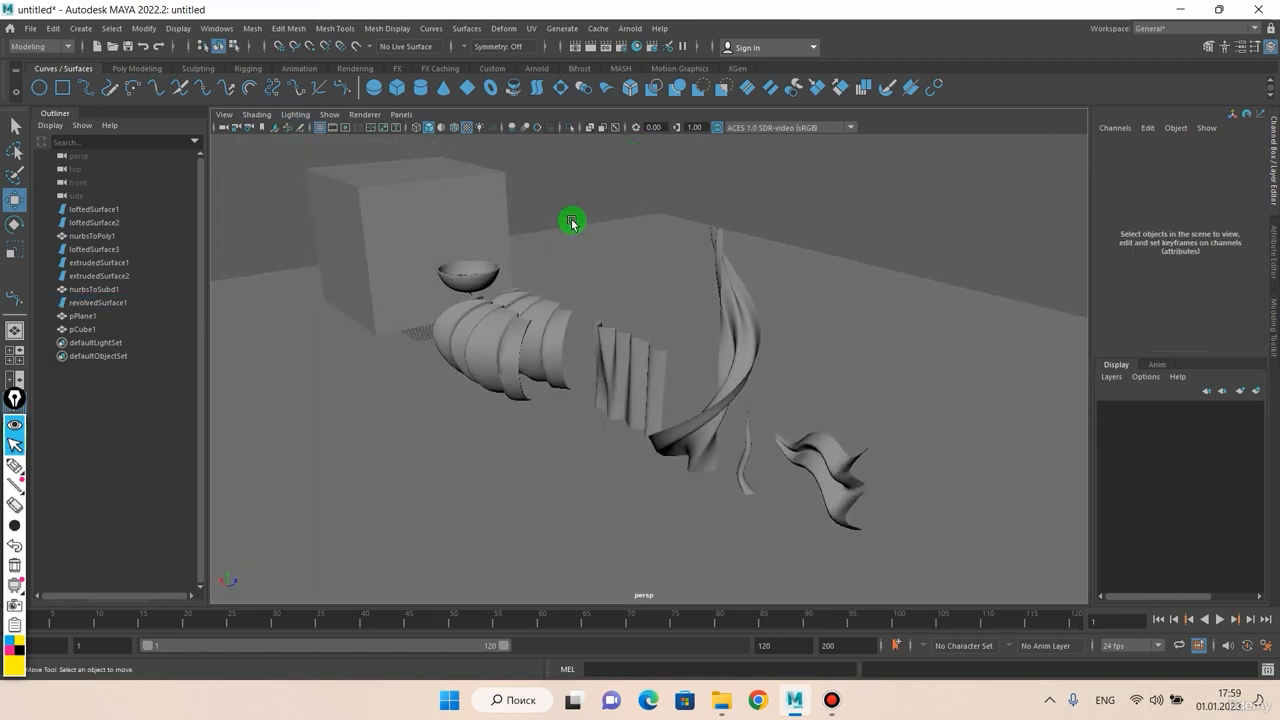
pyautogui.keyDown('alt'); pyautogui.moveTo(563, 251); pyautogui.dragTo(576, 207, button='middle'); pyautogui.keyUp('alt')
pyautogui.scroll(-4, 538, 211)
pyautogui.keyDown('alt'); pyautogui.moveTo(534, 214); pyautogui.dragTo(443, 193); pyautogui.keyUp('alt')
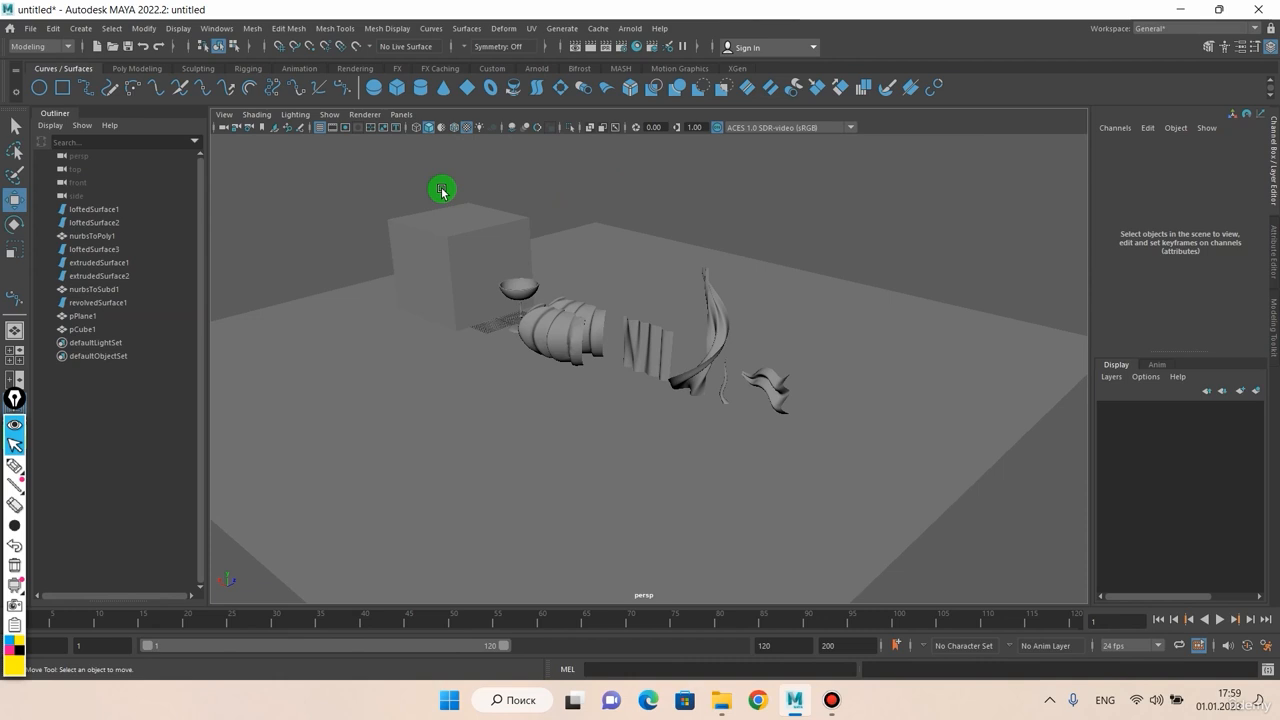
# Step: Create a directional light, scale it to 98.293, tilt it -152.667 on X and raise it to Y 129.003
pyautogui.click(88, 29)
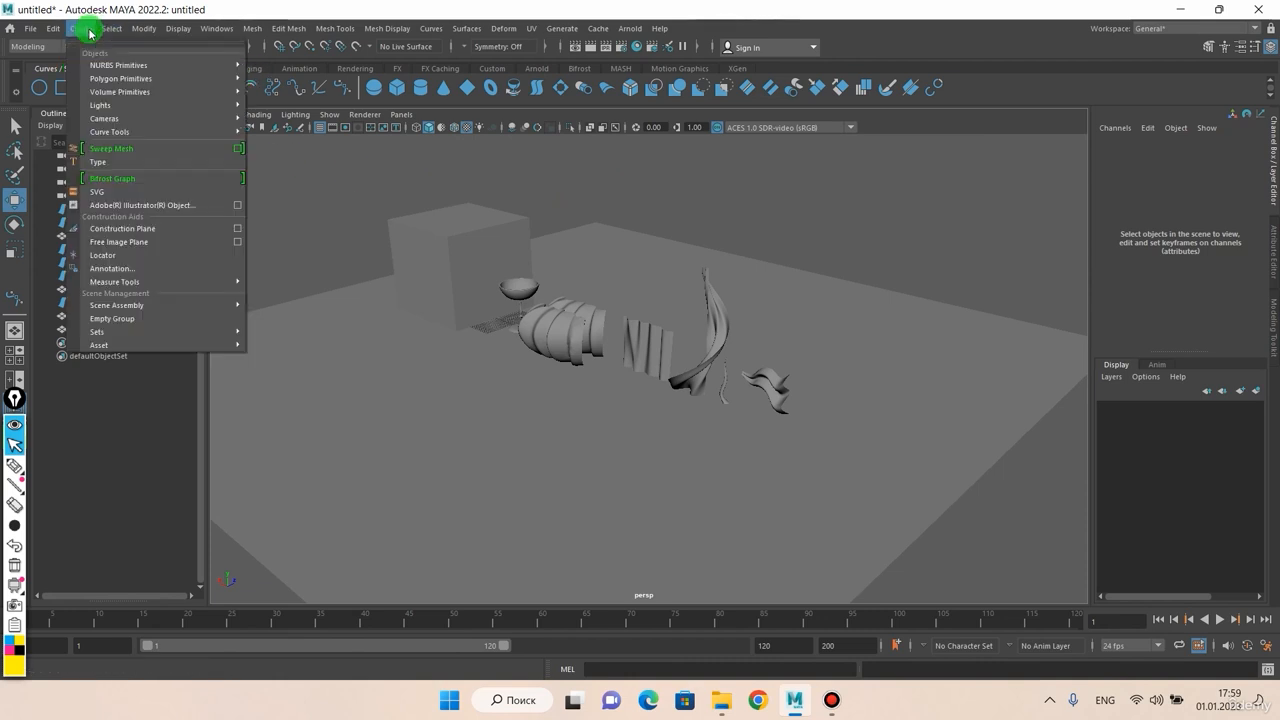
pyautogui.moveTo(100, 106)
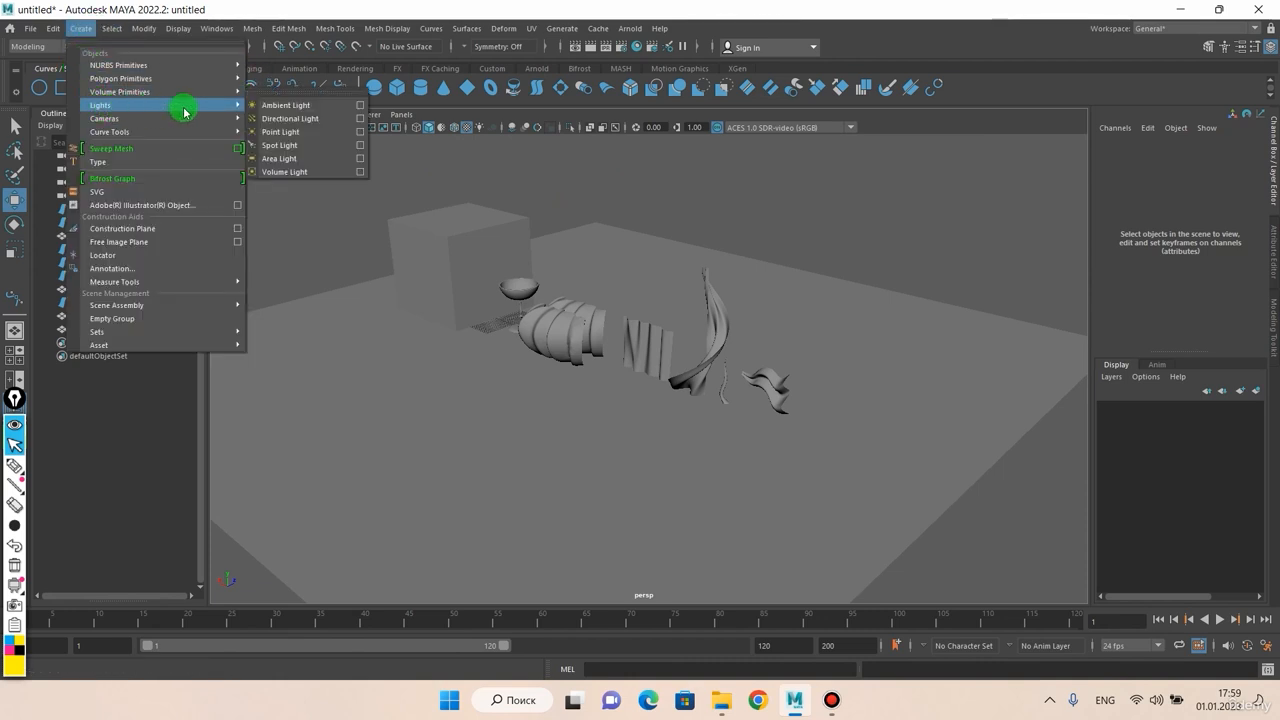
pyautogui.click(283, 120)
pyautogui.moveTo(537, 283); pyautogui.dragTo(531, 149)
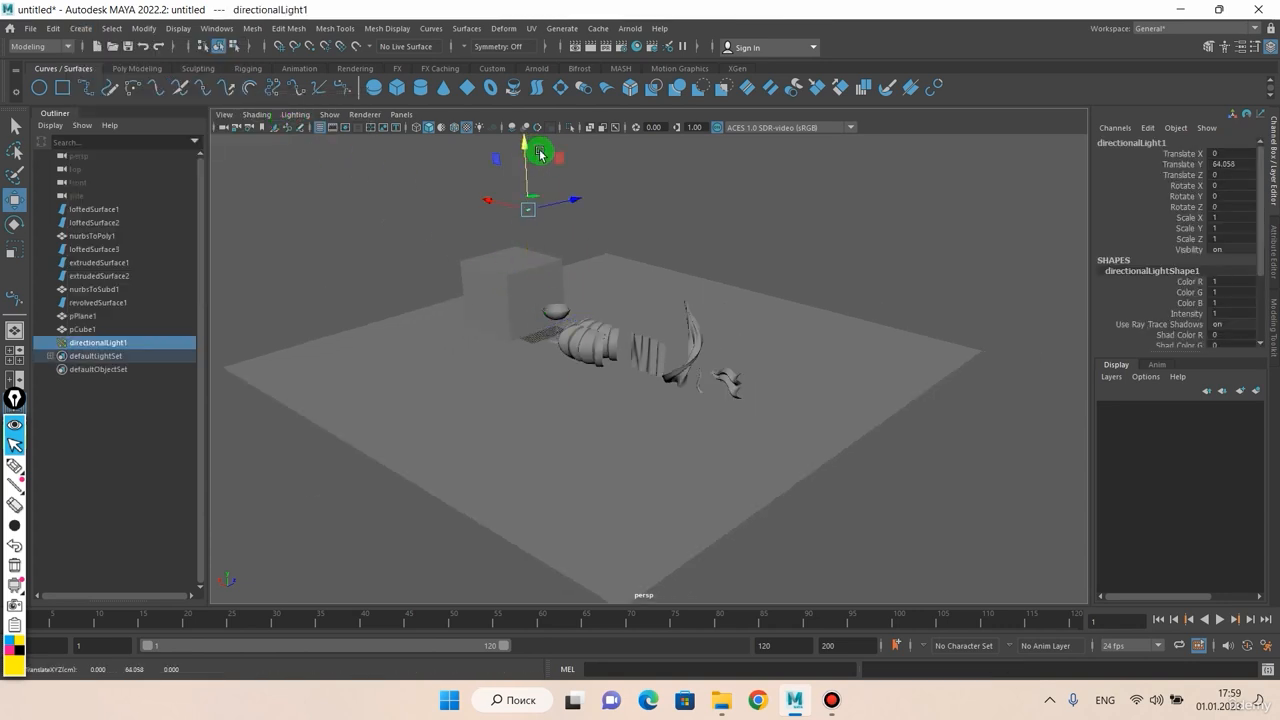
pyautogui.press('r')
pyautogui.moveTo(649, 280); pyautogui.dragTo(856, 289, button='middle')
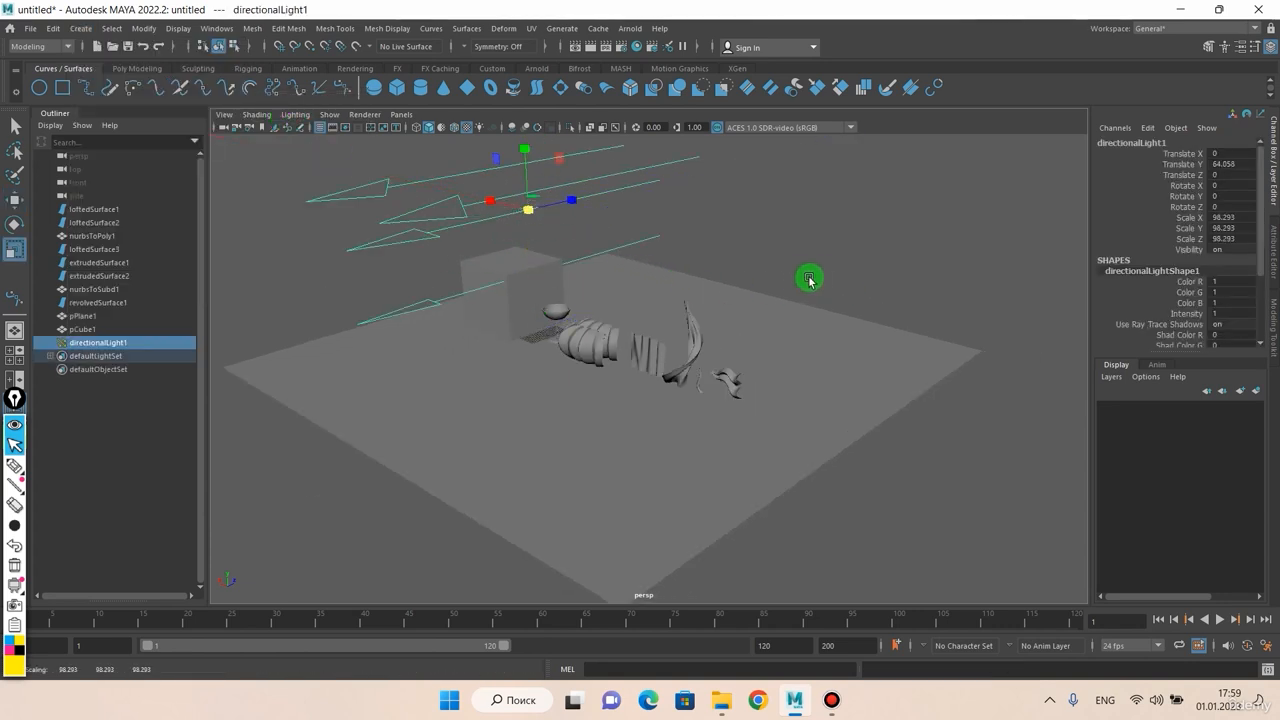
pyautogui.press('e')
pyautogui.moveTo(507, 191); pyautogui.dragTo(580, 257, button='middle')
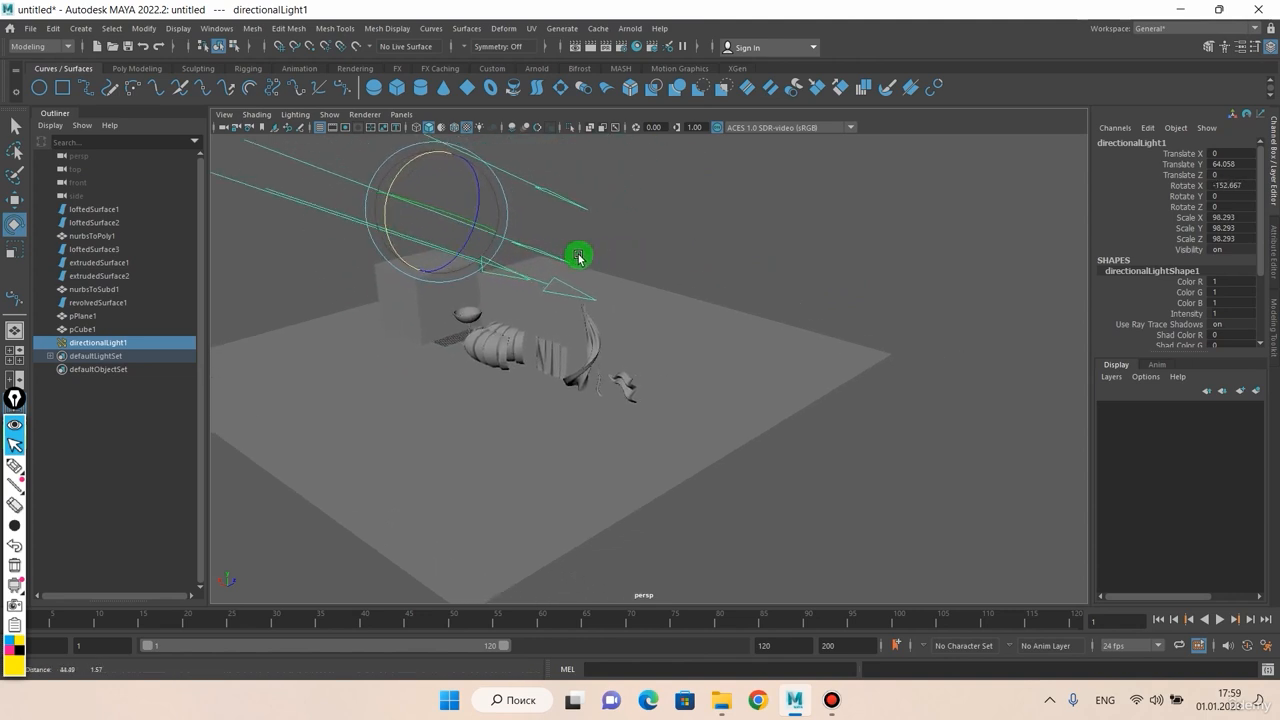
pyautogui.press('w')
pyautogui.moveTo(430, 170); pyautogui.dragTo(415, 56)
# Step: Pan and zoom the view back down toward the objects
pyautogui.keyDown('alt'); pyautogui.moveTo(548, 213); pyautogui.dragTo(537, 254, button='middle'); pyautogui.keyUp('alt')
pyautogui.scroll(3, 527, 326)
pyautogui.keyDown('alt'); pyautogui.moveTo(527, 326); pyautogui.dragTo(563, 328); pyautogui.keyUp('alt')
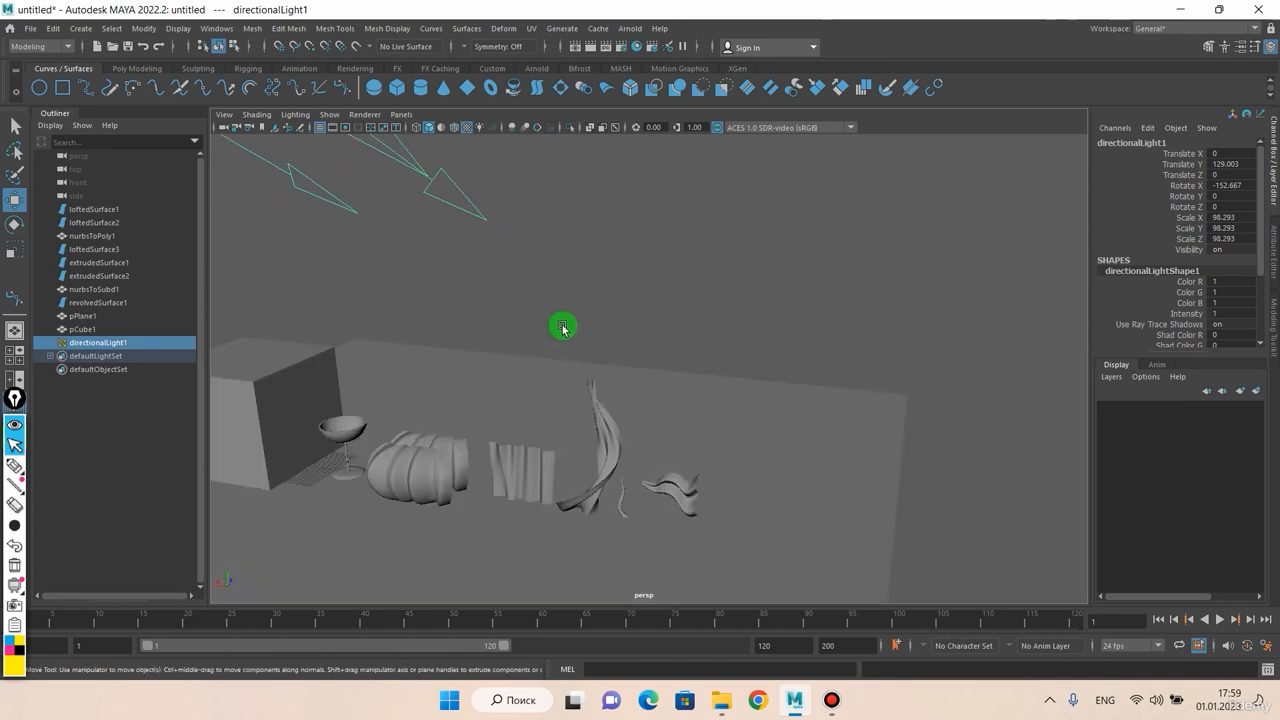
pyautogui.keyDown('alt'); pyautogui.moveTo(563, 328); pyautogui.dragTo(628, 317, button='middle'); pyautogui.keyUp('alt')
pyautogui.scroll(5, 589, 329)
pyautogui.keyDown('alt'); pyautogui.moveTo(582, 358); pyautogui.dragTo(617, 245, button='middle'); pyautogui.keyUp('alt')
pyautogui.moveTo(618, 246)
pyautogui.keyDown('alt'); pyautogui.mouseDown()
pyautogui.moveTo(571, 255)
pyautogui.moveTo(594, 251)
pyautogui.mouseUp(); pyautogui.keyUp('alt')
pyautogui.scroll(4, 594, 251)
pyautogui.click(289, 116)
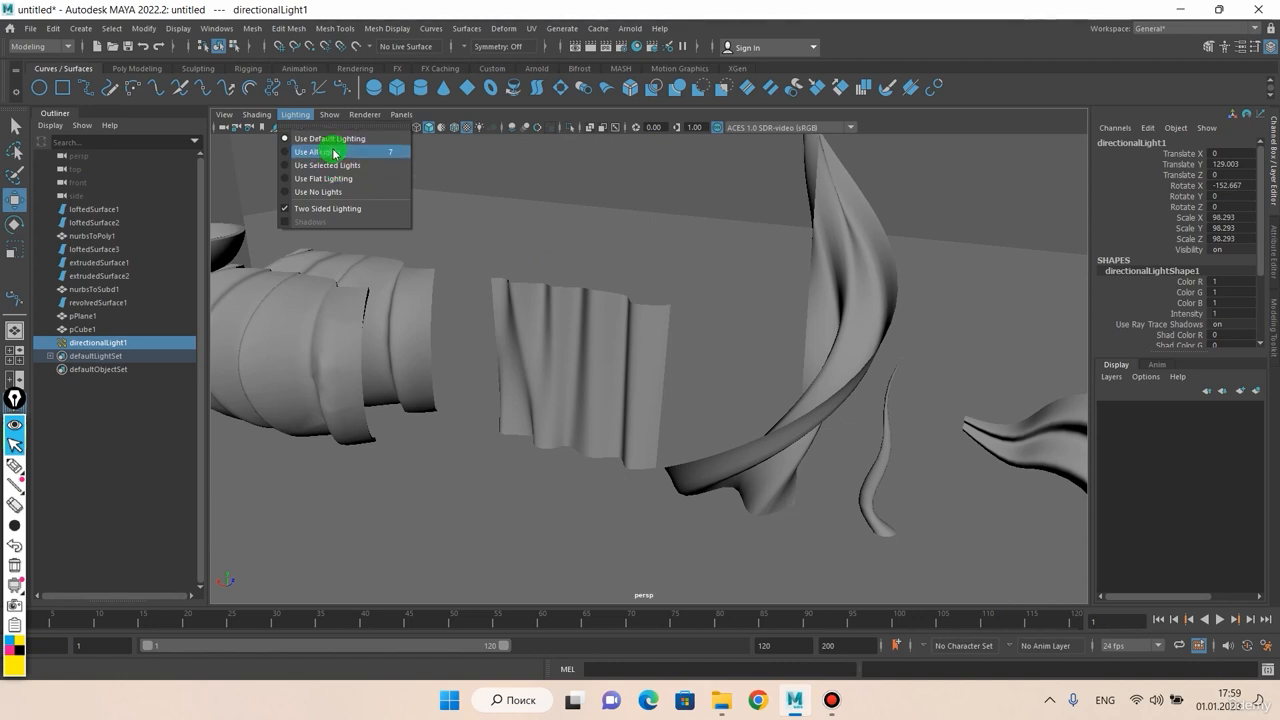
# Step: Light the viewport with all scene lights and orbit to a low angle
pyautogui.click(335, 155)
pyautogui.scroll(-9, 452, 216)
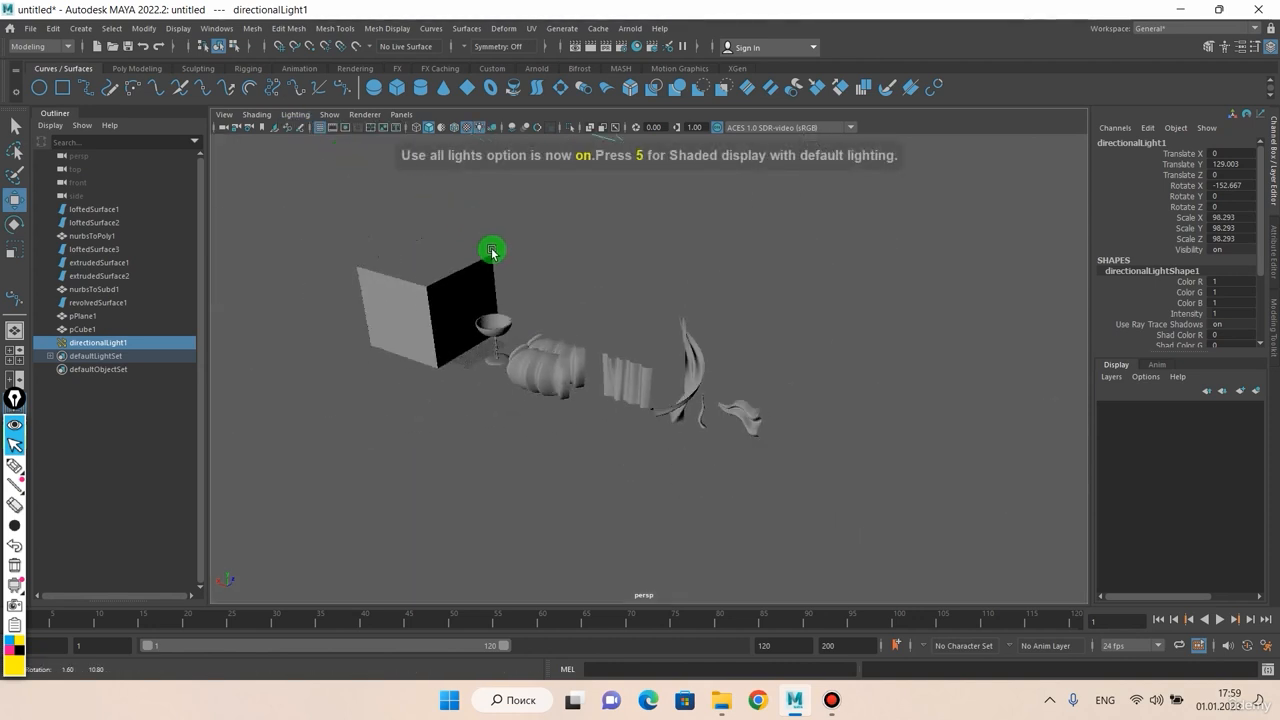
pyautogui.keyDown('alt'); pyautogui.moveTo(491, 251); pyautogui.dragTo(524, 368); pyautogui.keyUp('alt')
pyautogui.scroll(5, 524, 368)
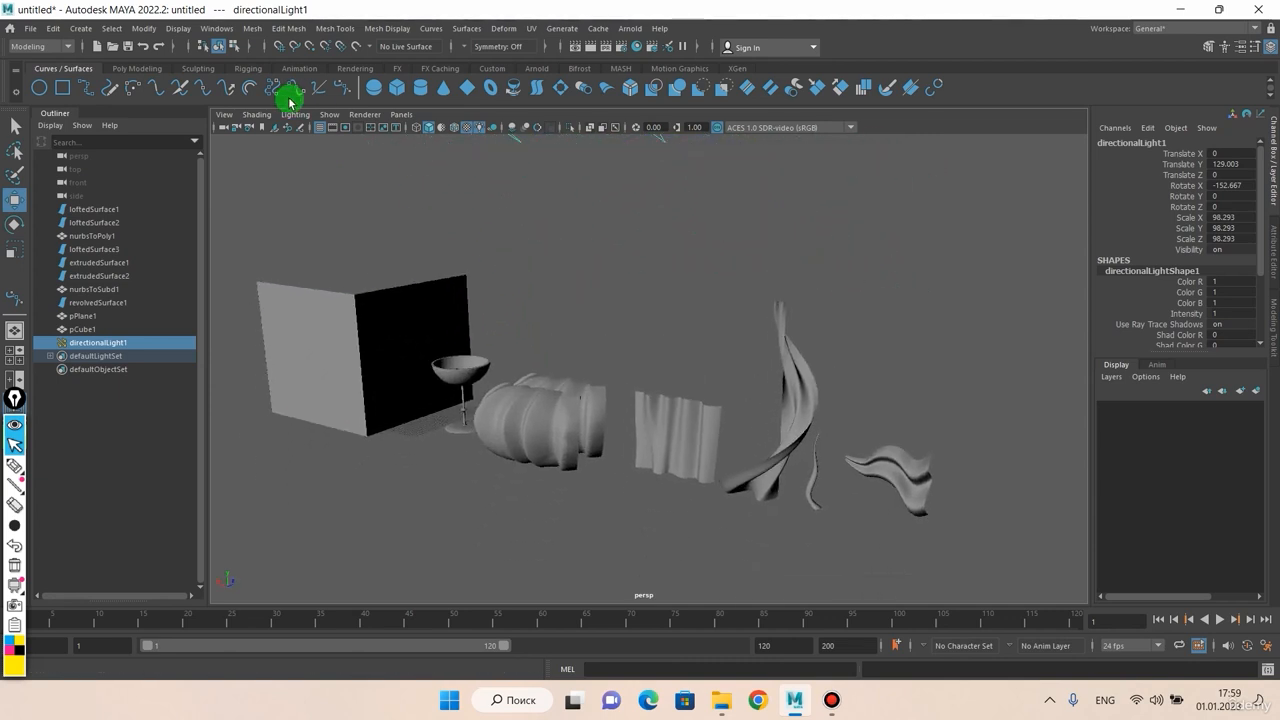
# Step: Switch the viewport to Flat Lighting
pyautogui.click(296, 116)
pyautogui.click(319, 195)
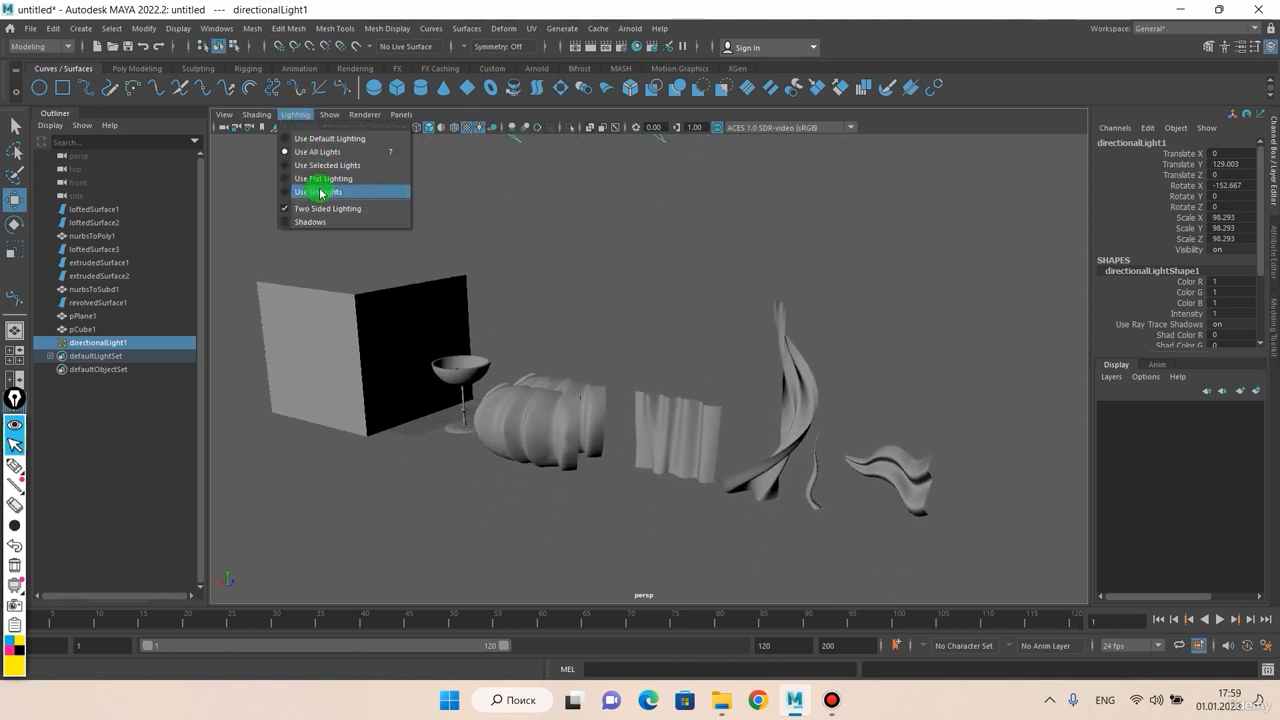
pyautogui.click(323, 181)
pyautogui.keyDown('alt'); pyautogui.moveTo(545, 300); pyautogui.dragTo(523, 246, button='middle'); pyautogui.keyUp('alt')
pyautogui.scroll(4, 525, 248)
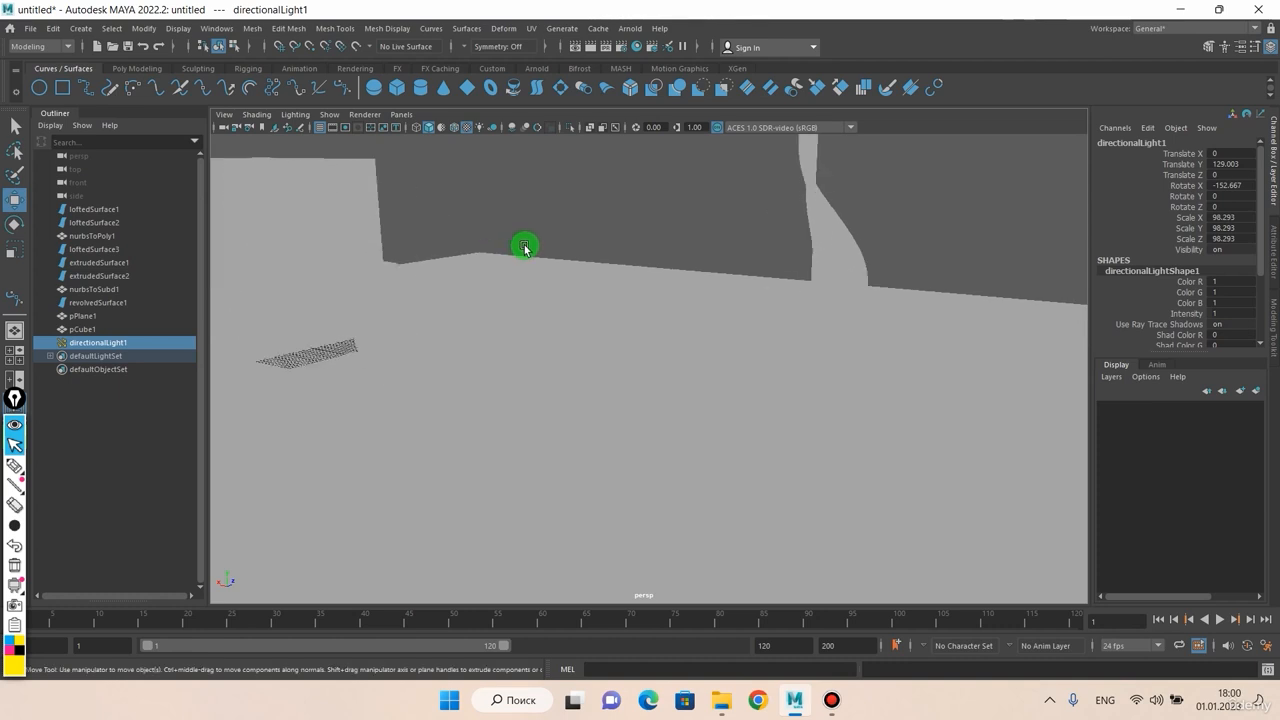
# Step: Try No Lighting, then lighting from only the selected light
pyautogui.click(296, 115)
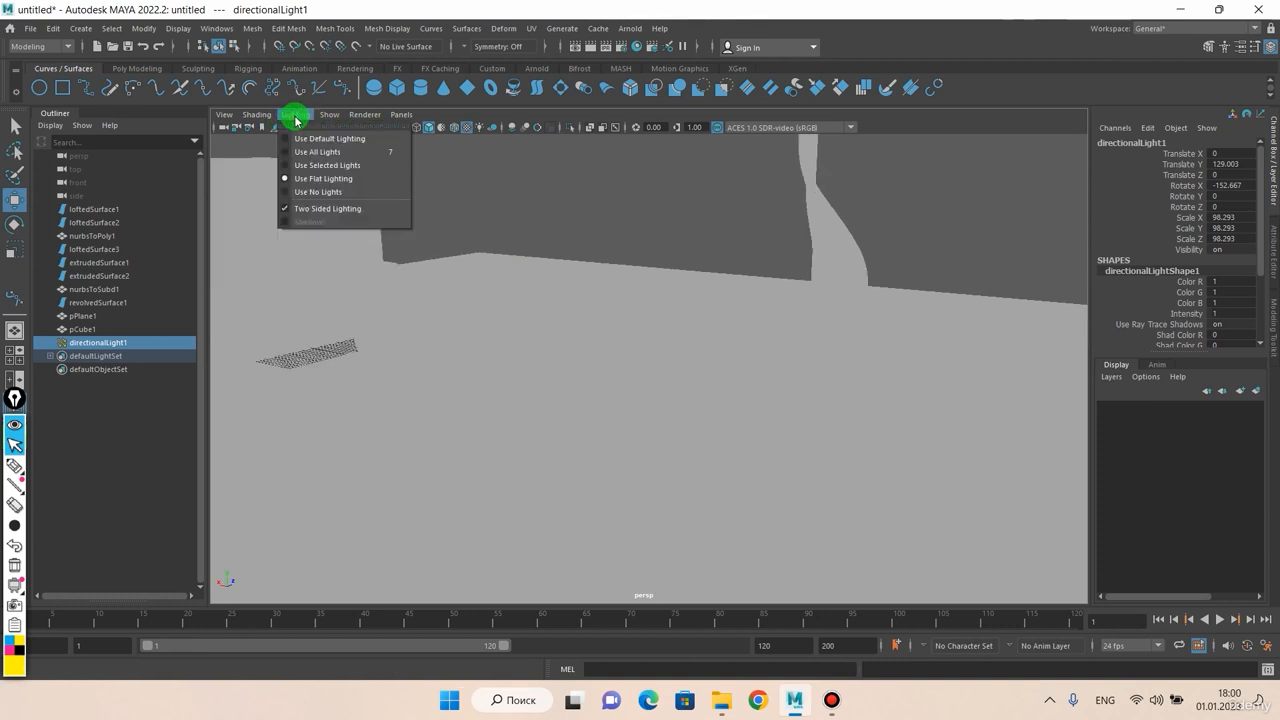
pyautogui.click(333, 199)
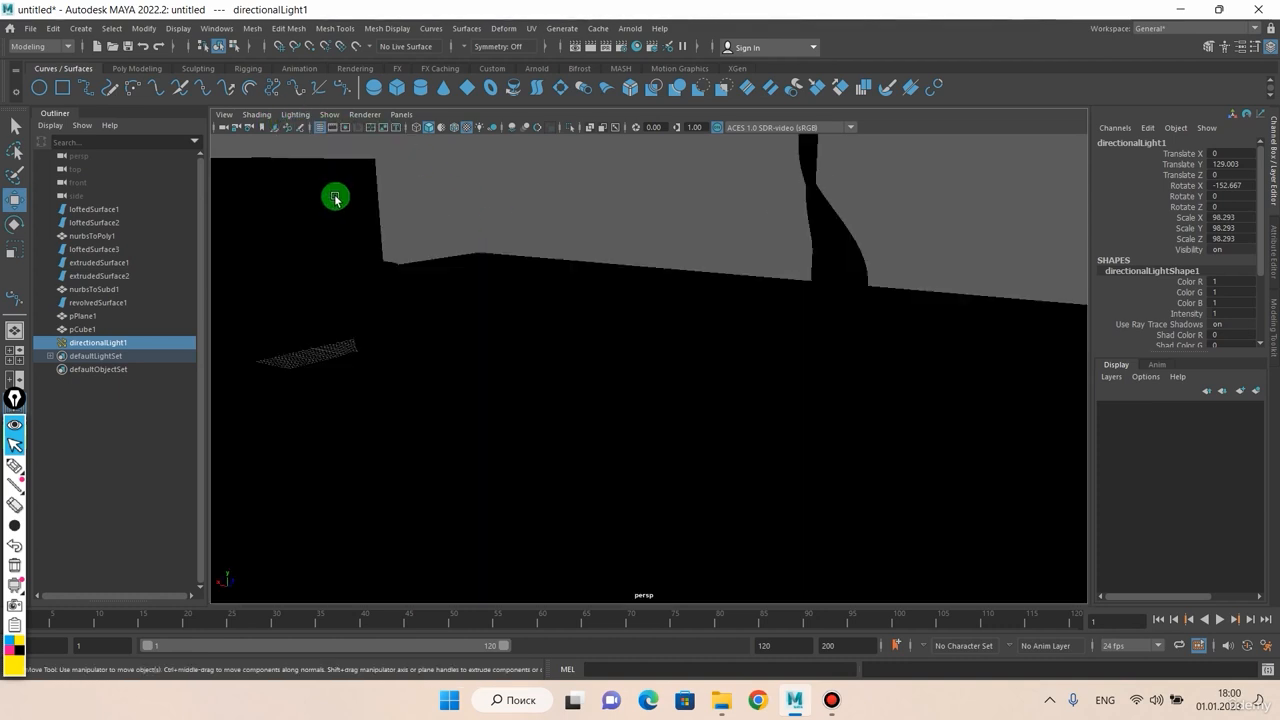
pyautogui.click(297, 115)
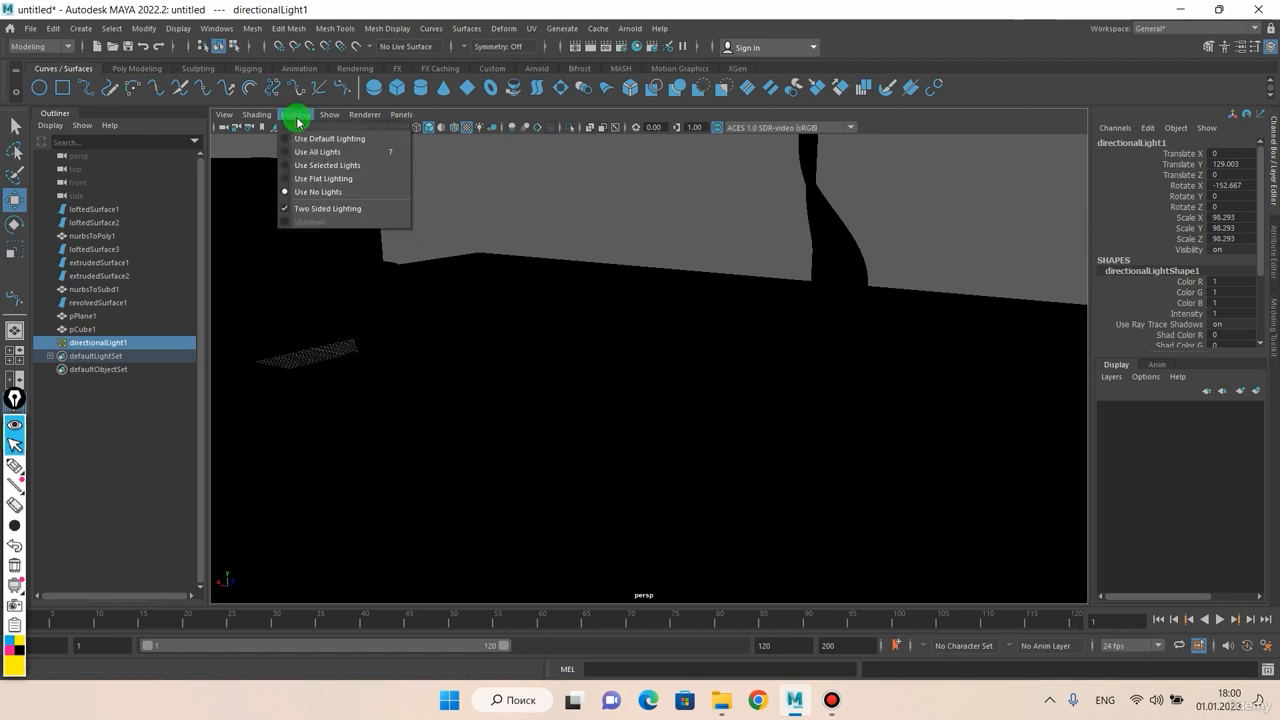
pyautogui.click(323, 166)
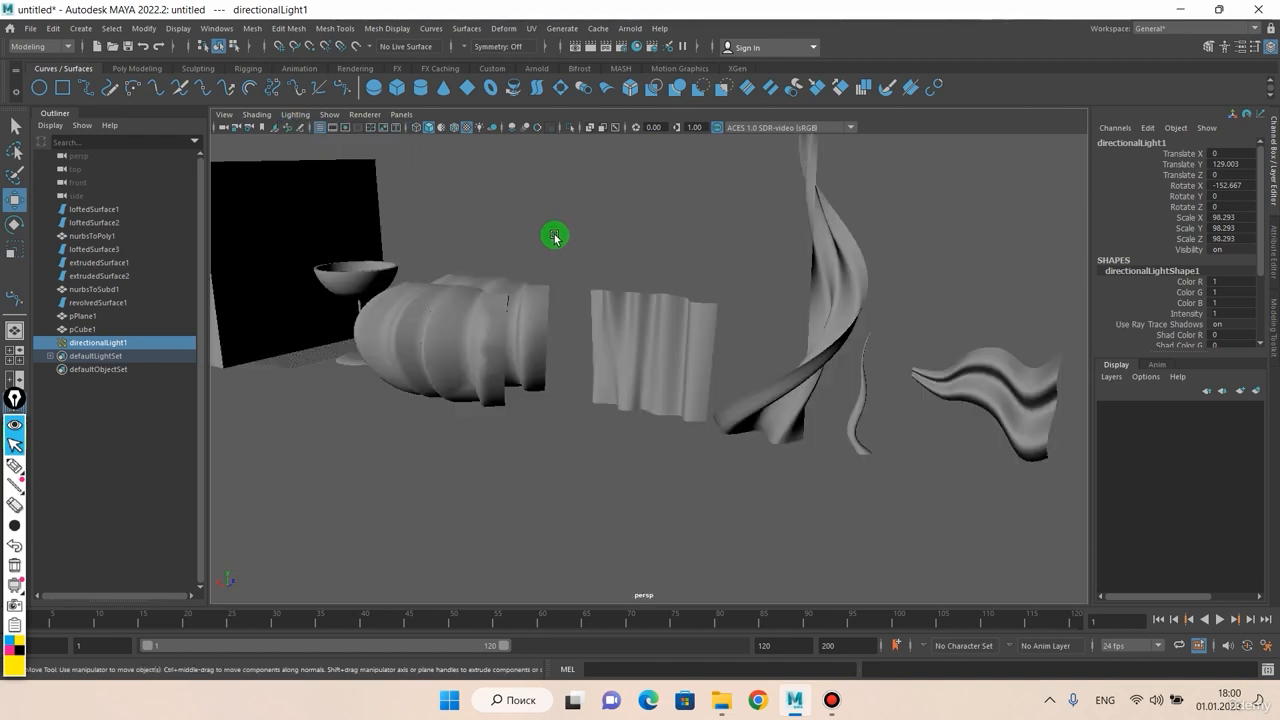
# Step: Alternate between Default Lighting and All Lights, ending on Default Lighting
pyautogui.moveTo(554, 237)
pyautogui.keyDown('alt'); pyautogui.mouseDown()
pyautogui.moveTo(551, 274)
pyautogui.moveTo(551, 243)
pyautogui.mouseUp(); pyautogui.keyUp('alt')
pyautogui.click(297, 115)
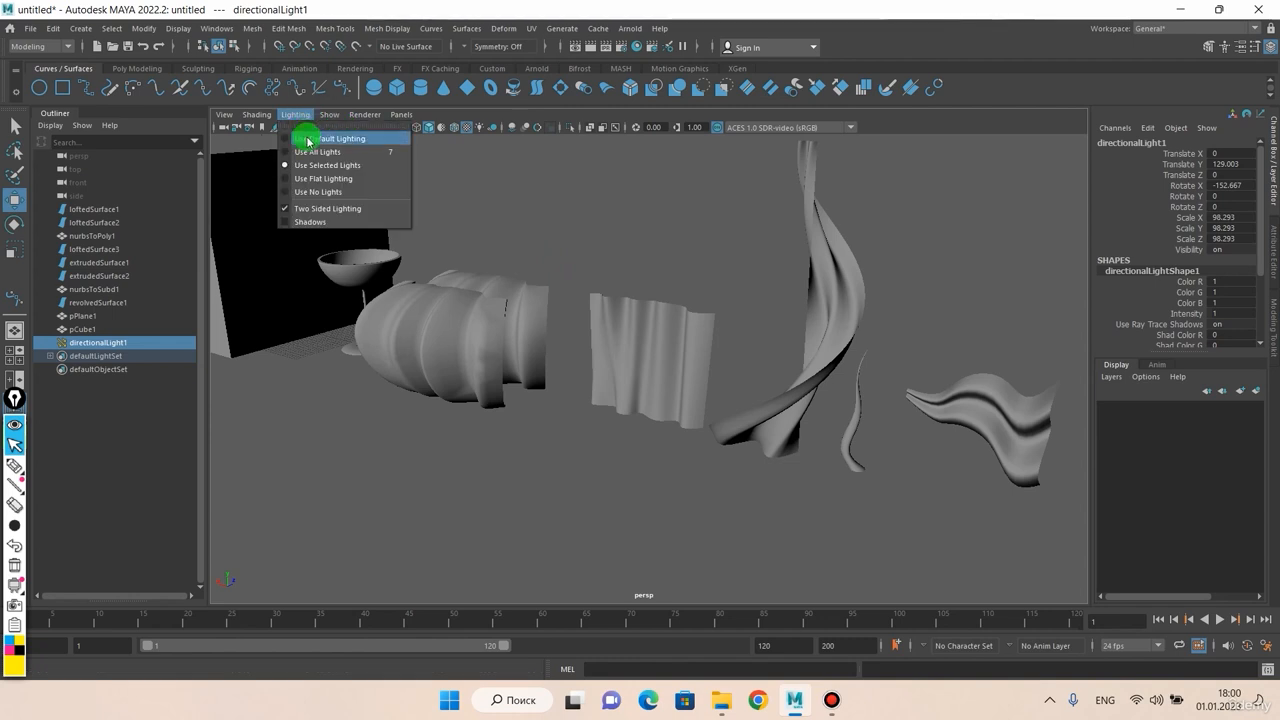
pyautogui.click(312, 139)
pyautogui.click(297, 115)
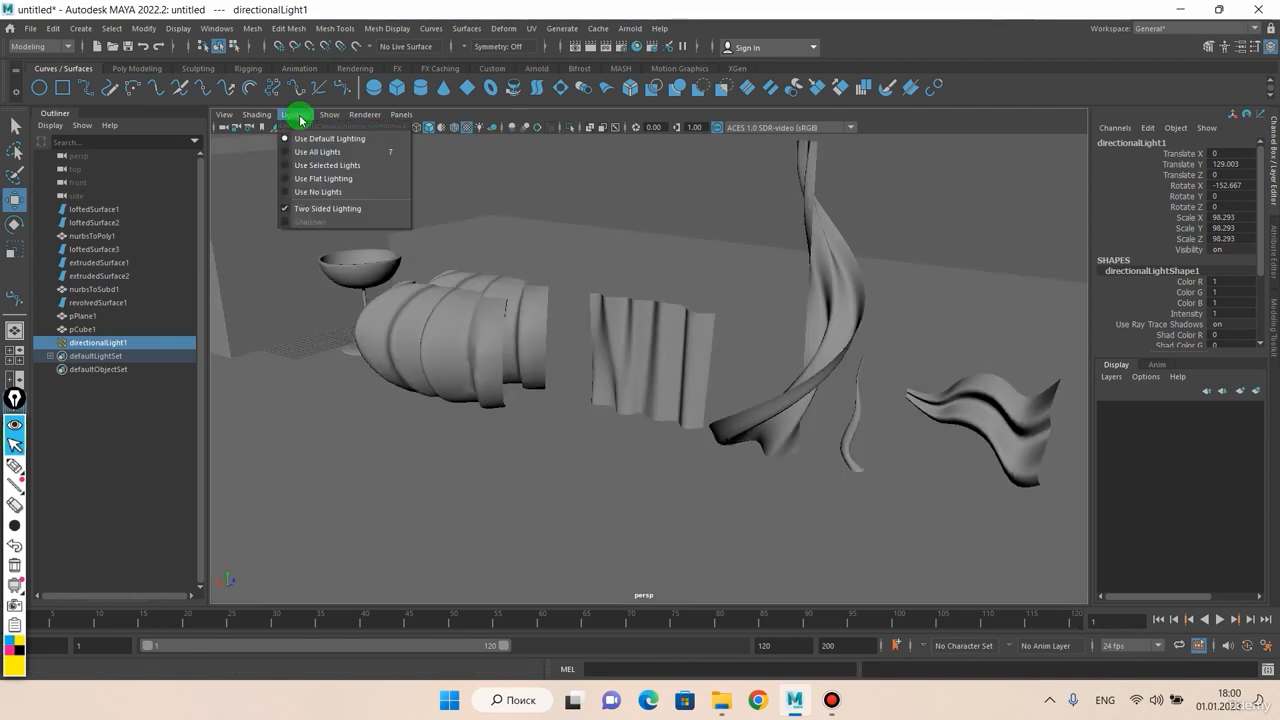
pyautogui.click(312, 150)
pyautogui.click(297, 115)
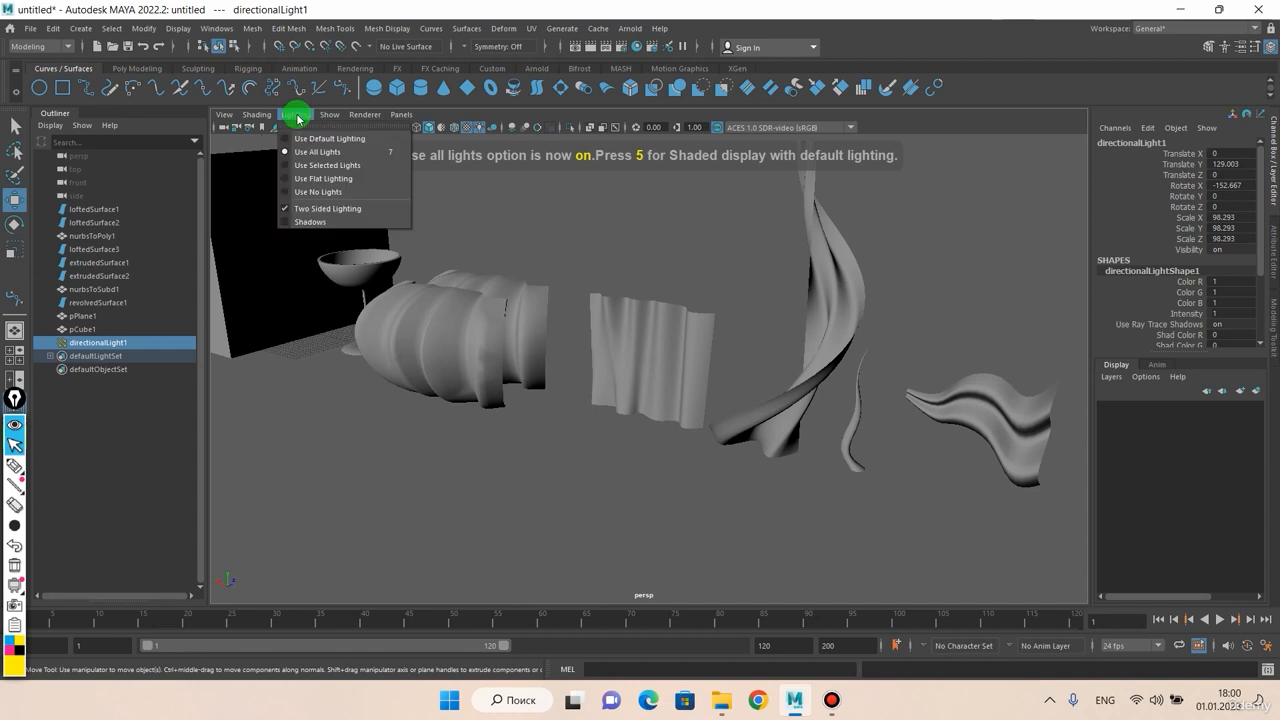
pyautogui.click(312, 139)
# Step: Review the Lighting menu modes once more, then bring up the Show menu
pyautogui.scroll(3, 557, 239)
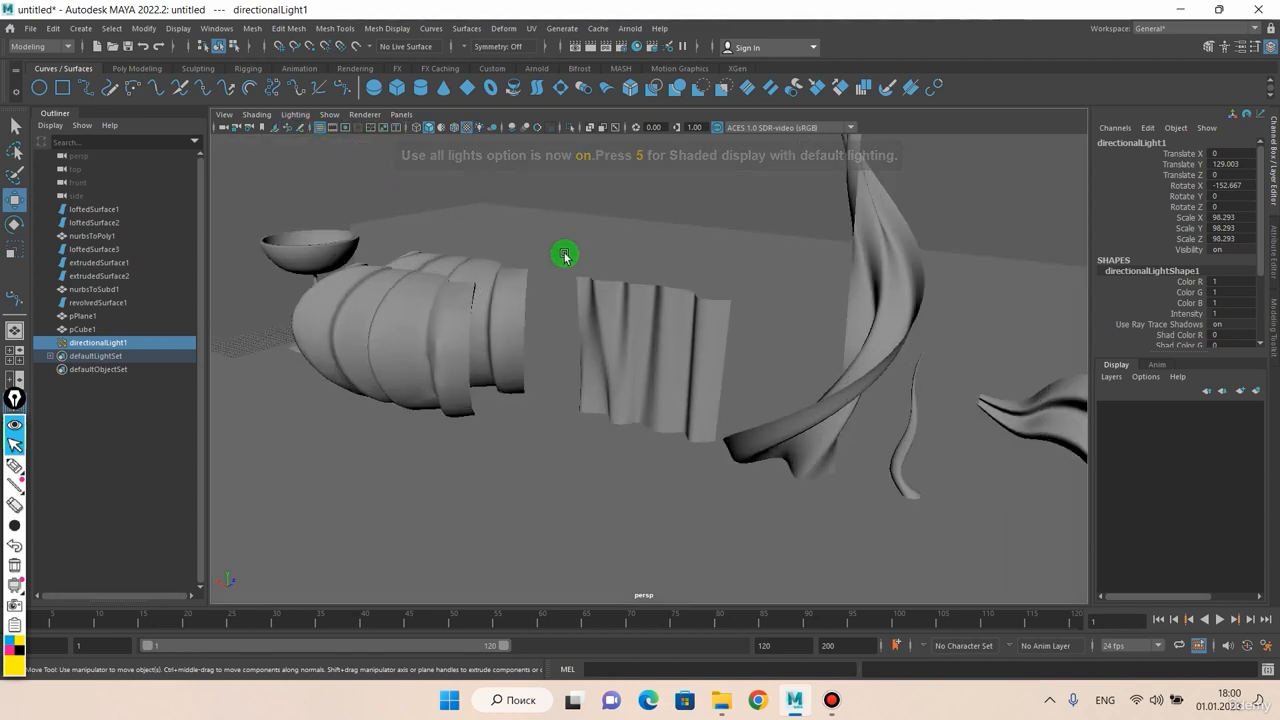
pyautogui.keyDown('alt'); pyautogui.moveTo(566, 256); pyautogui.dragTo(654, 251, button='middle'); pyautogui.keyUp('alt')
pyautogui.keyDown('alt'); pyautogui.moveTo(654, 251); pyautogui.dragTo(571, 228); pyautogui.keyUp('alt')
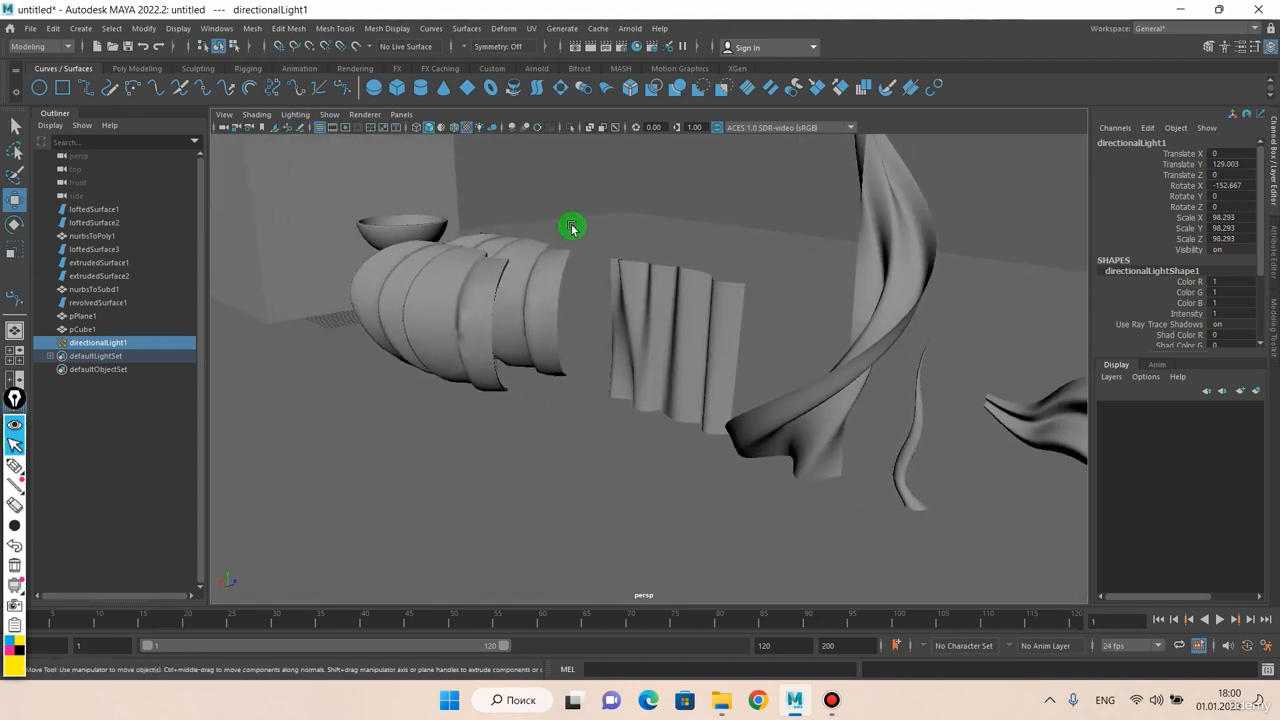
pyautogui.click(297, 115)
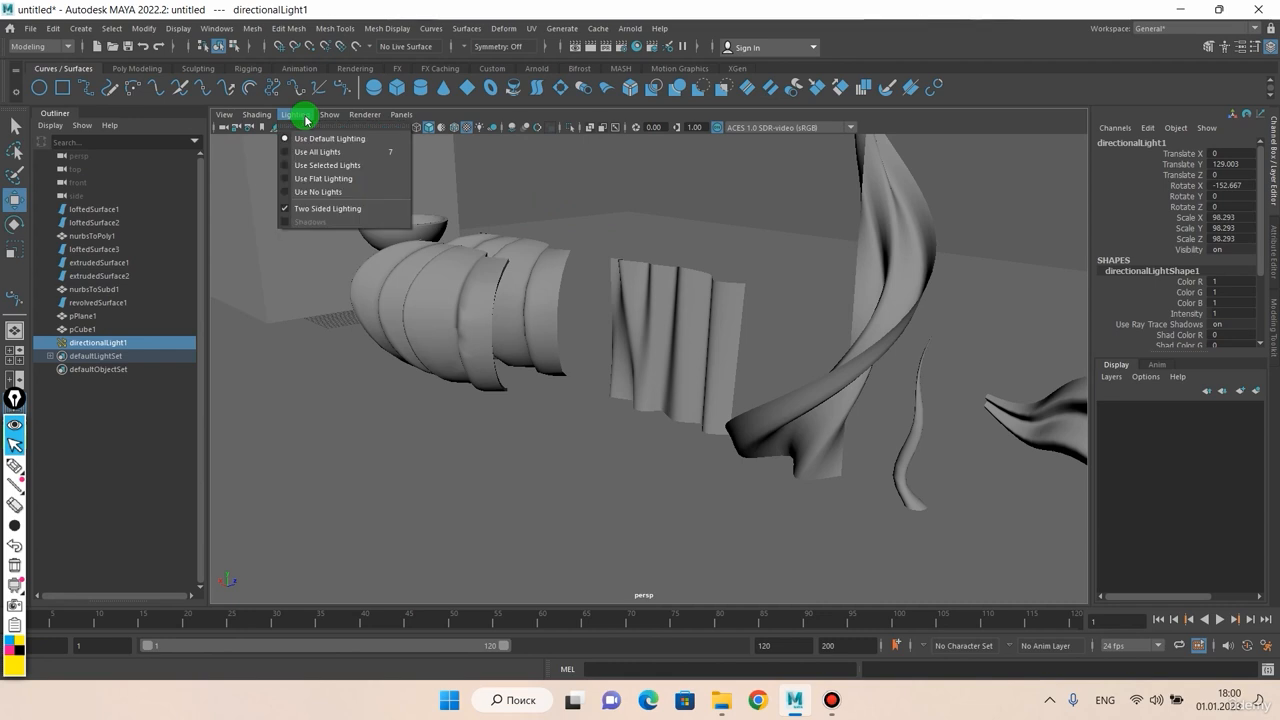
pyautogui.click(325, 115)
pyautogui.click(325, 115)
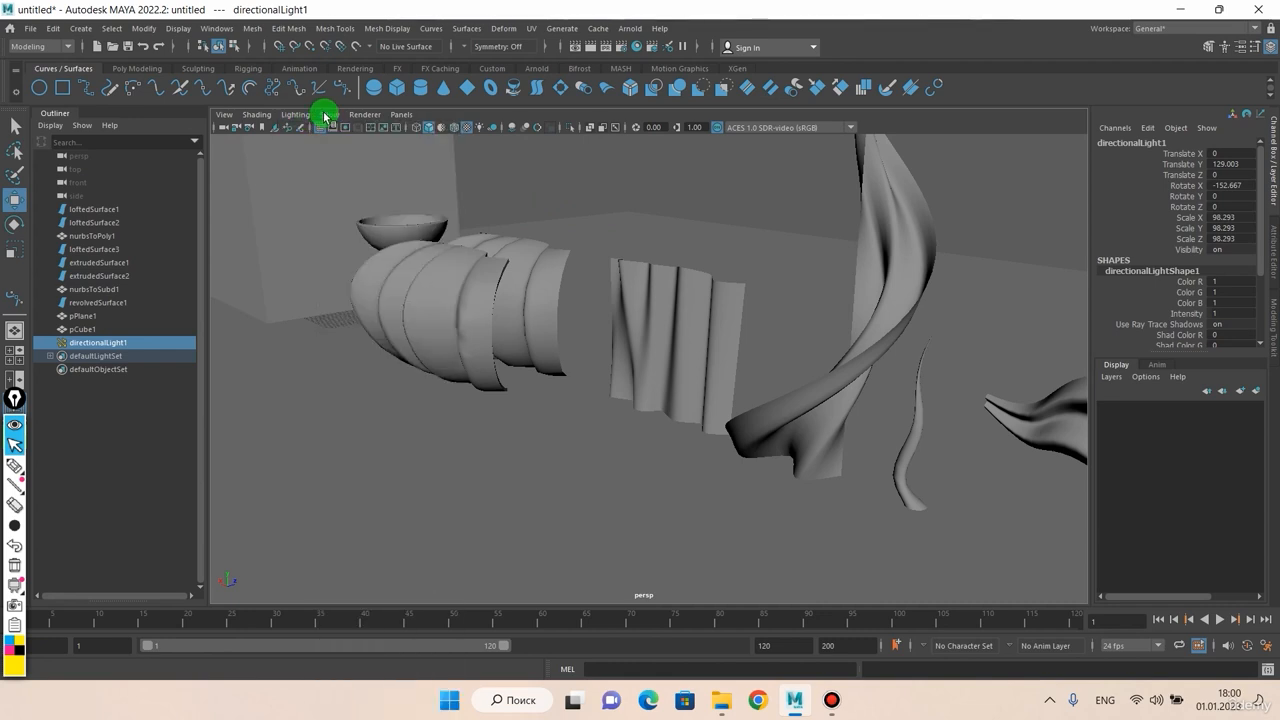
pyautogui.click(325, 115)
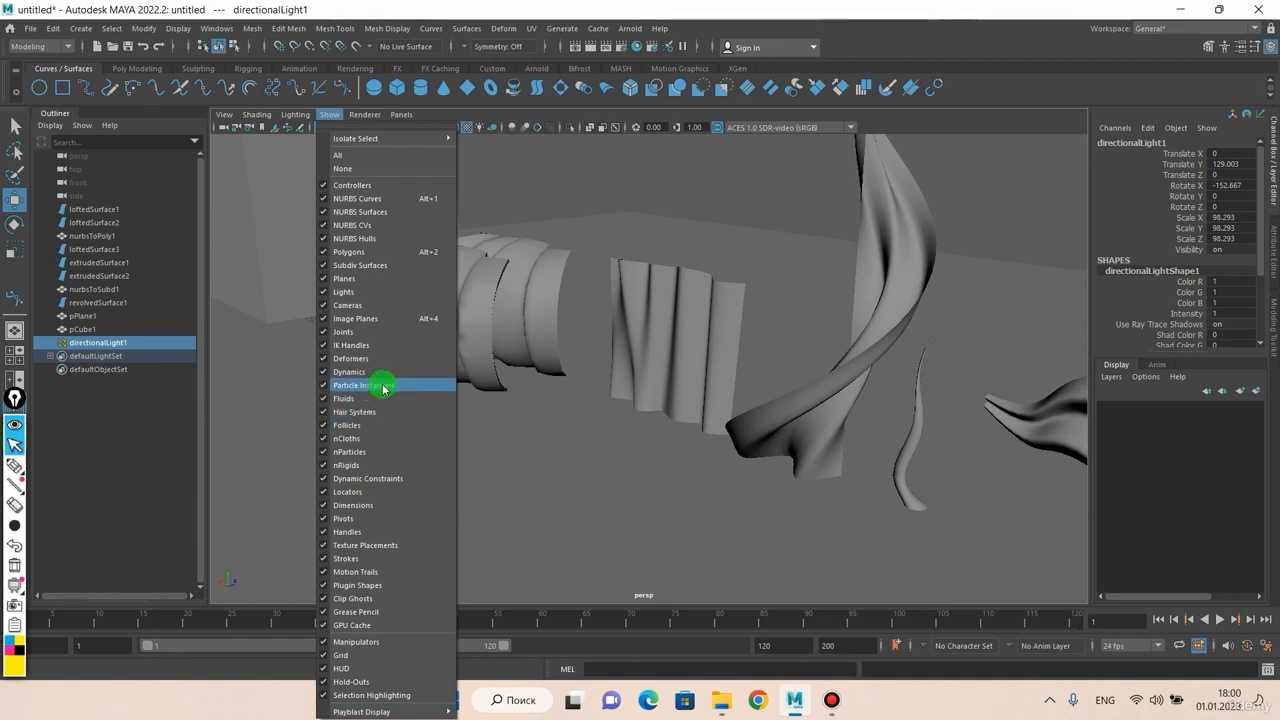
# Step: Hide the scene's lights in the viewport and orbit the view around the scene
pyautogui.click(322, 293)
pyautogui.scroll(-8, 500, 274)
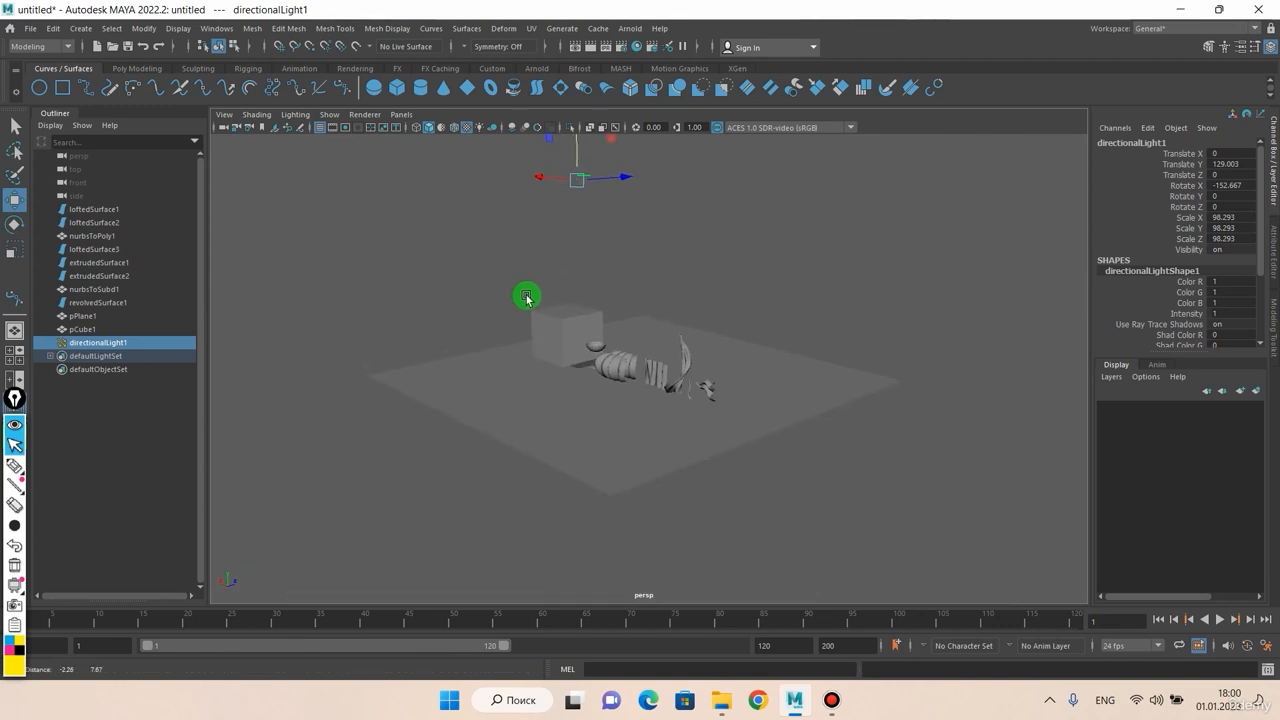
pyautogui.scroll(3, 533, 397)
pyautogui.keyDown('alt'); pyautogui.moveTo(533, 397); pyautogui.dragTo(571, 347); pyautogui.keyUp('alt')
pyautogui.moveTo(571, 412); pyautogui.dragTo(569, 422)
pyautogui.keyDown('alt'); pyautogui.moveTo(586, 360); pyautogui.dragTo(570, 262); pyautogui.keyUp('alt')
# Step: Show the lights again in the viewport and select the directional light
pyautogui.click(294, 116)
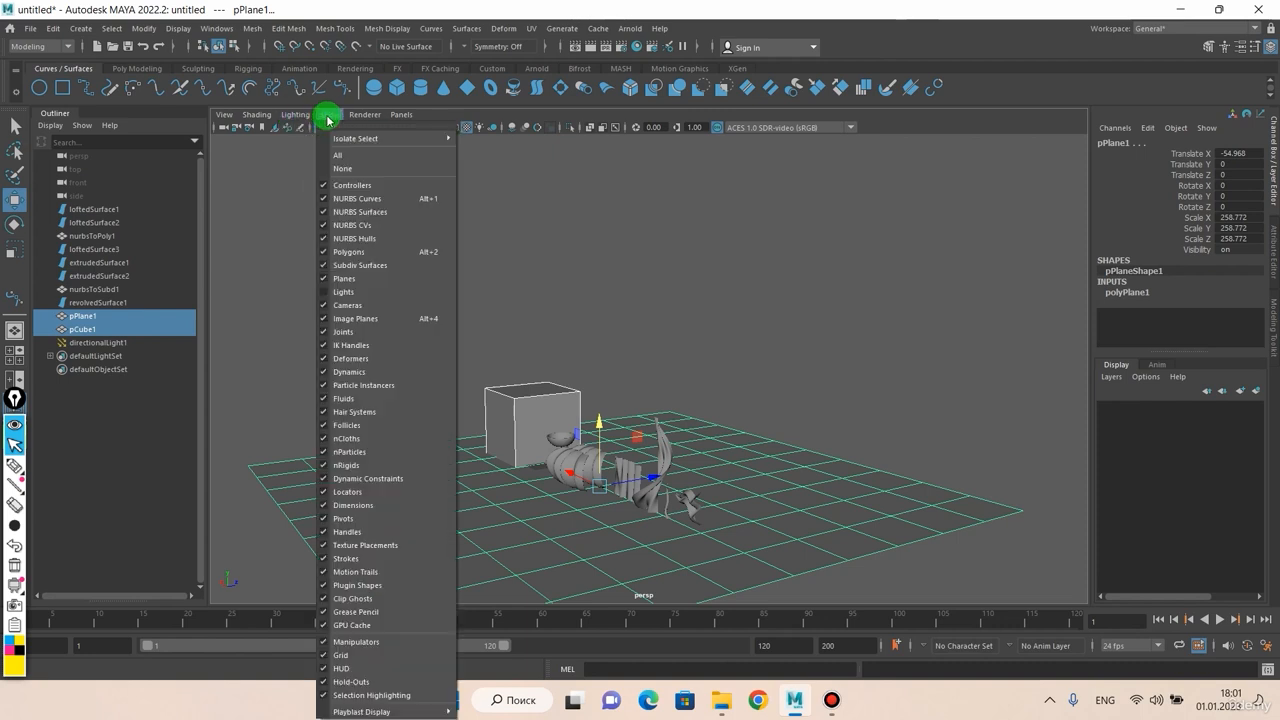
pyautogui.click(326, 291)
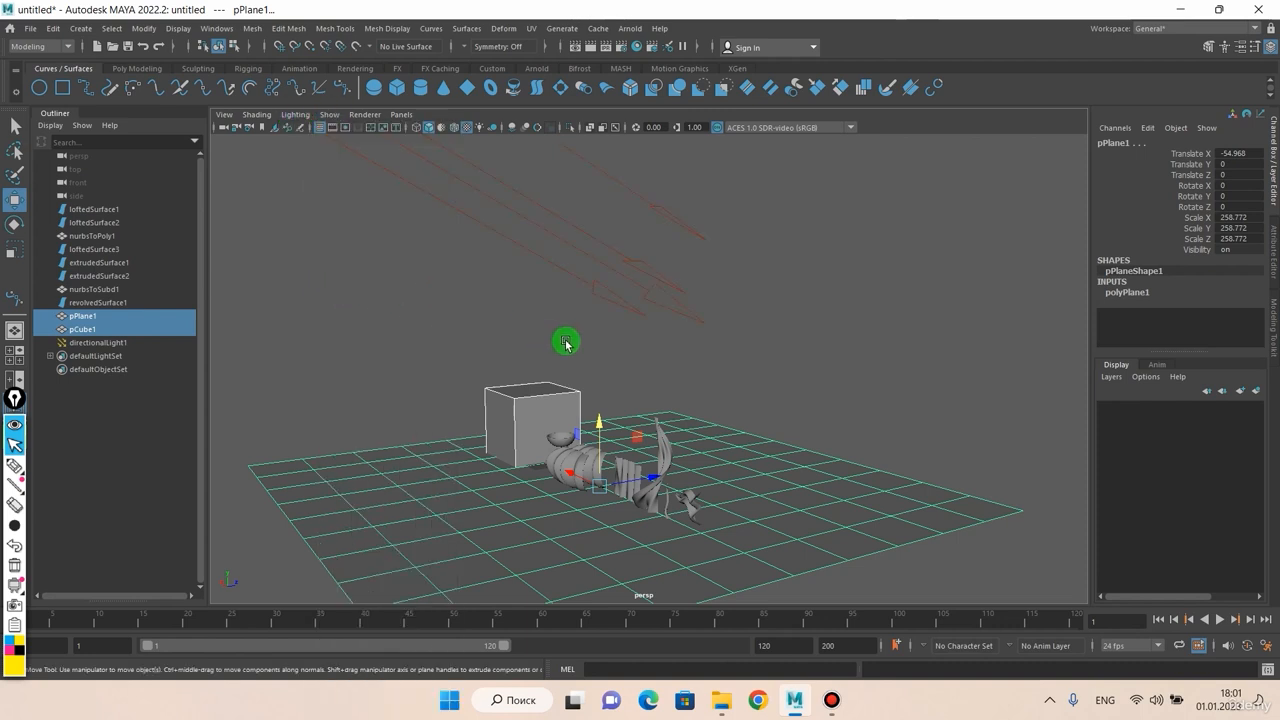
pyautogui.click(594, 290)
pyautogui.keyDown('alt'); pyautogui.moveTo(581, 424); pyautogui.dragTo(580, 330, button='right'); pyautogui.keyUp('alt')
# Step: Look over the viewport Renderer choices, then close the menu and tilt the view
pyautogui.click(364, 115)
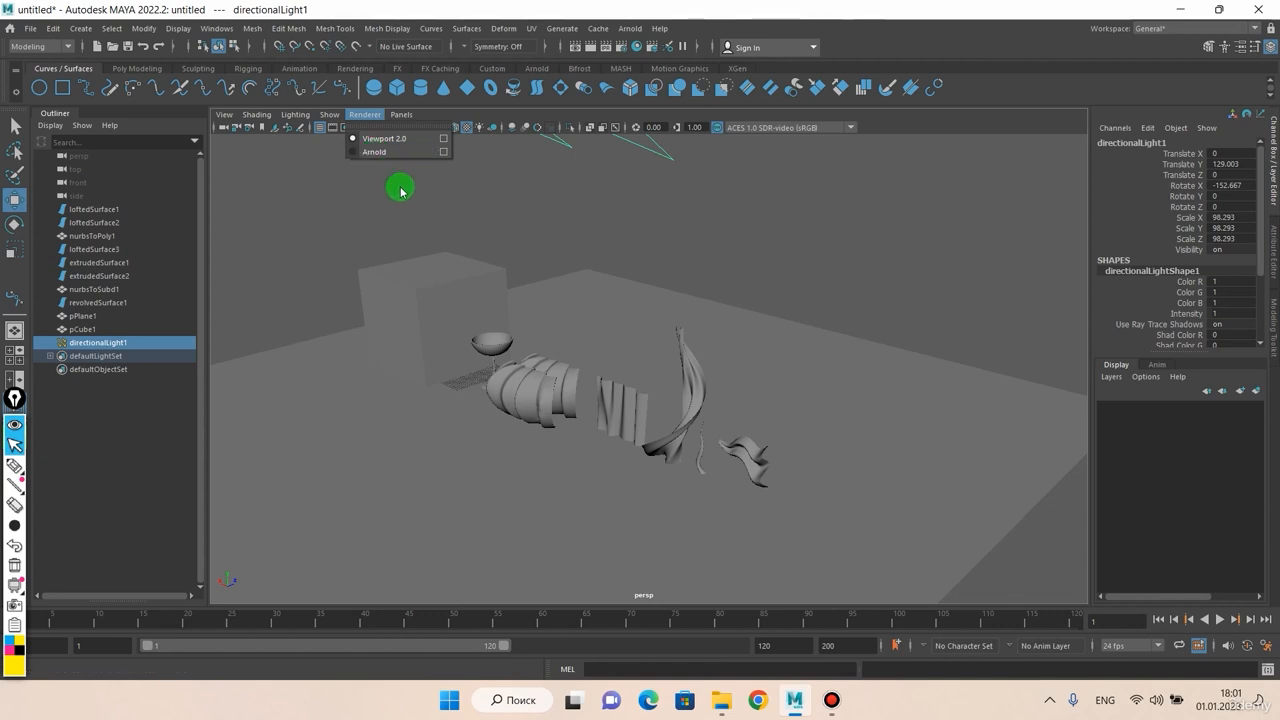
pyautogui.click(525, 302)
pyautogui.keyDown('alt'); pyautogui.moveTo(526, 303); pyautogui.dragTo(577, 222); pyautogui.keyUp('alt')
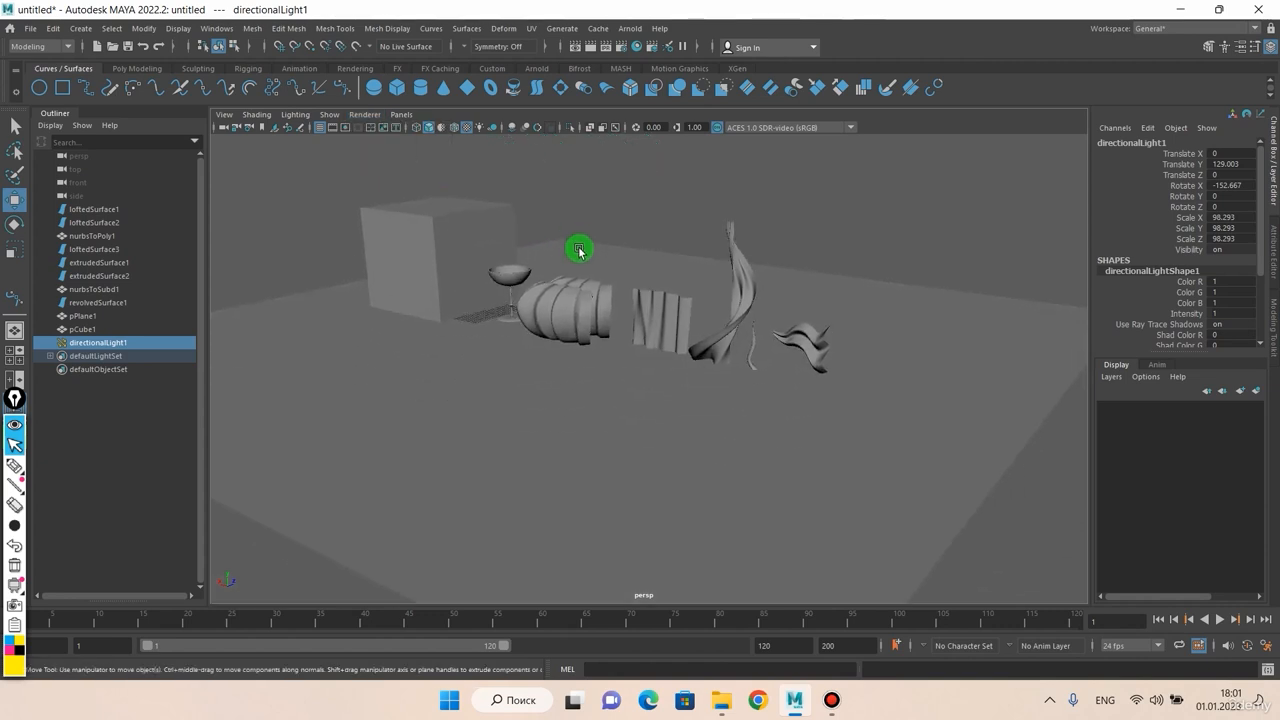
# Step: Open the viewport Renderer menu repeatedly, tumbling between looks, to show Viewport 2.0 and Arnold
pyautogui.scroll(4, 580, 252)
pyautogui.keyDown('alt'); pyautogui.moveTo(580, 253); pyautogui.dragTo(592, 350, button='middle'); pyautogui.keyUp('alt')
pyautogui.click(367, 115)
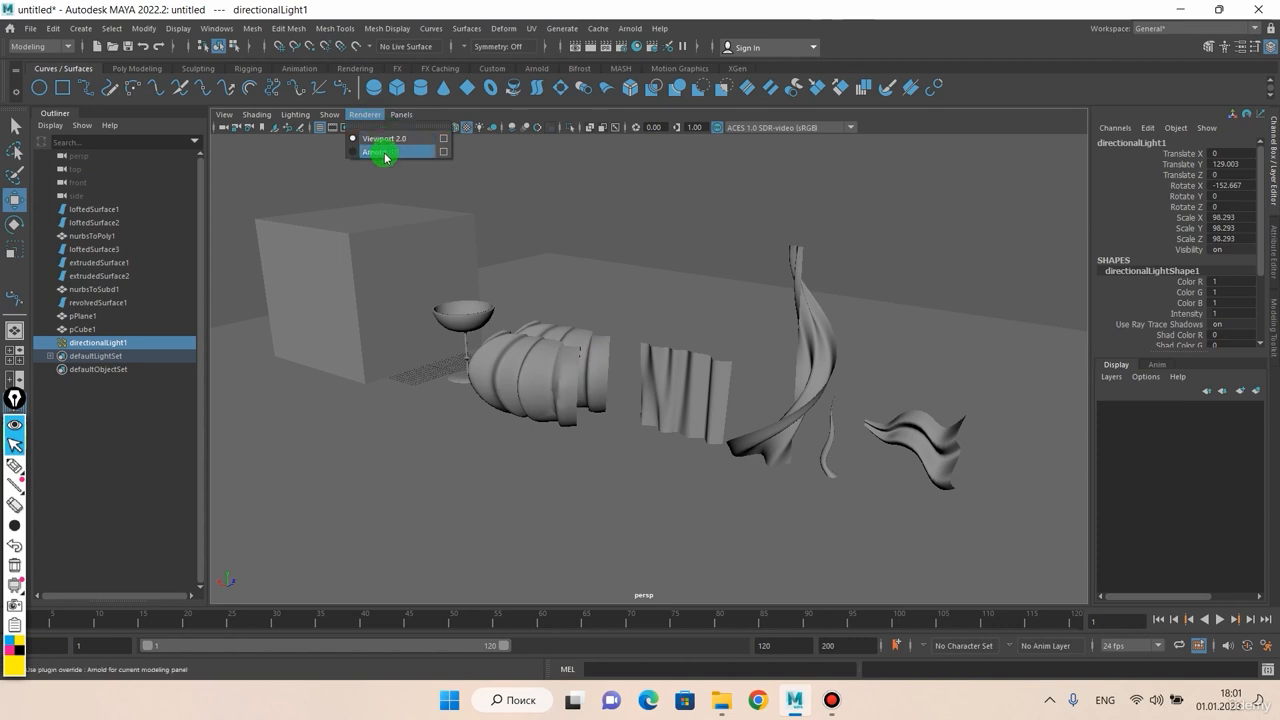
pyautogui.click(526, 191)
pyautogui.keyDown('alt'); pyautogui.moveTo(526, 191); pyautogui.dragTo(543, 200); pyautogui.keyUp('alt')
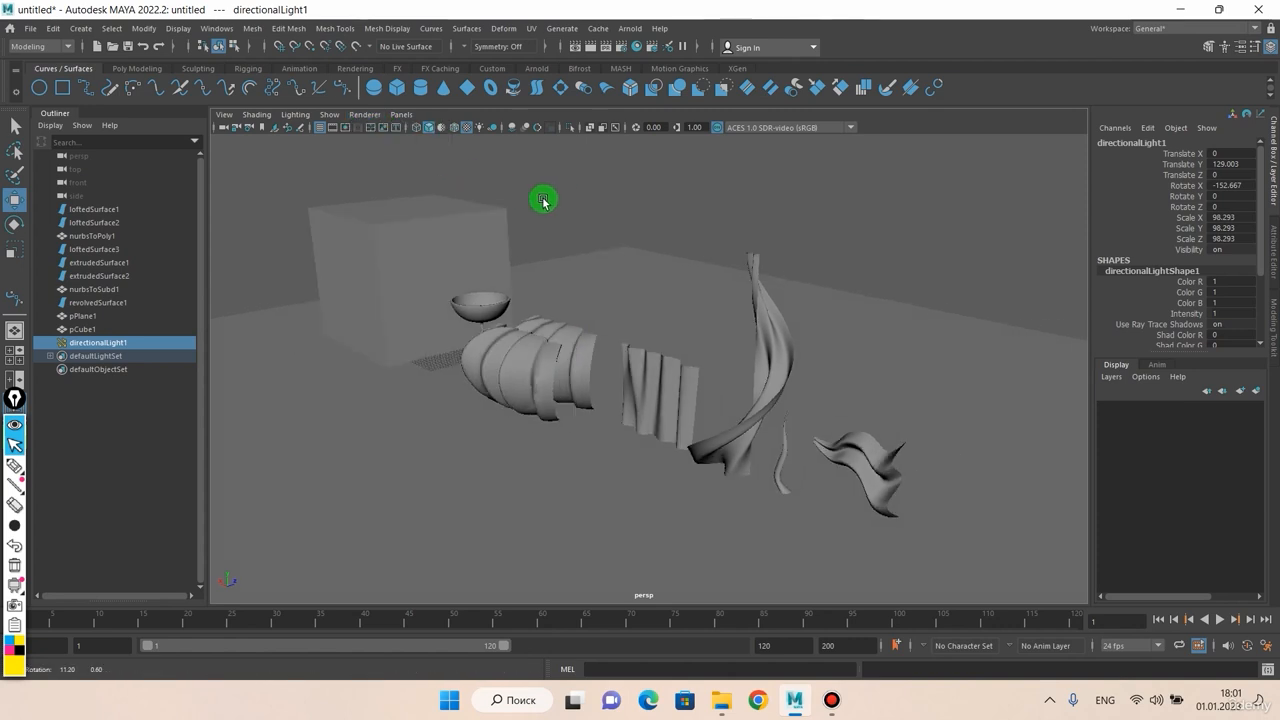
pyautogui.click(362, 115)
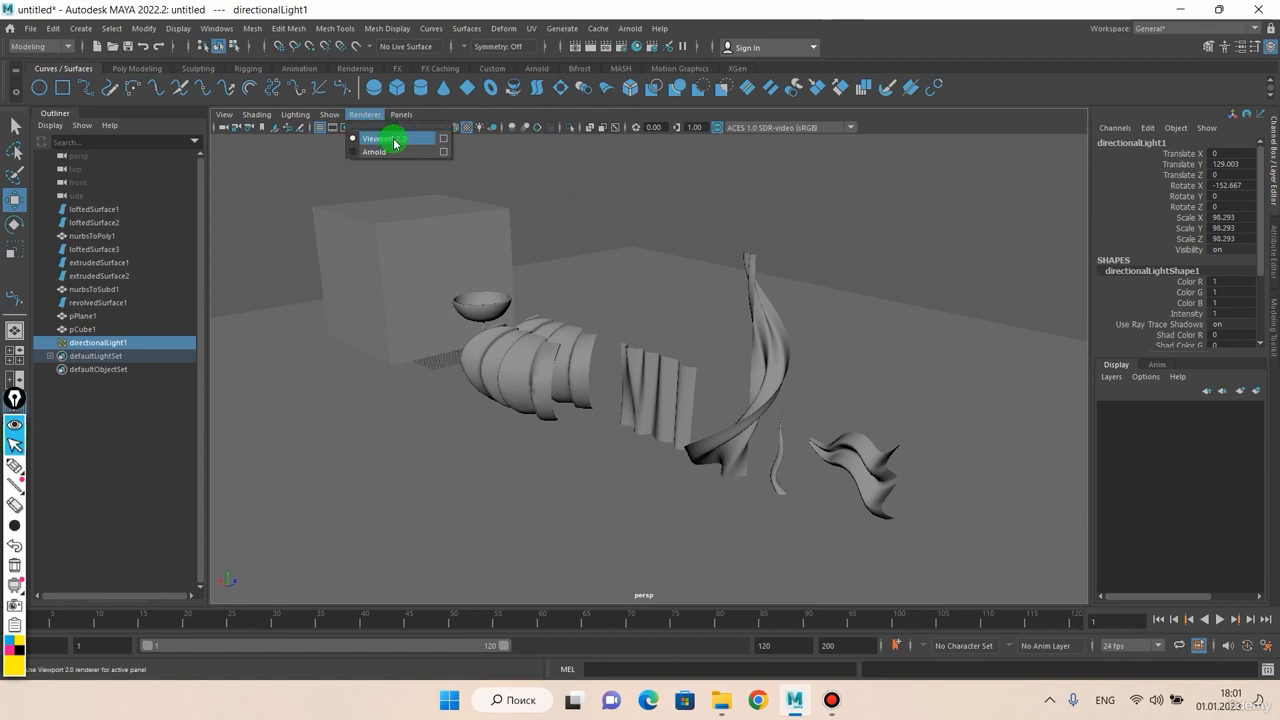
pyautogui.click(363, 117)
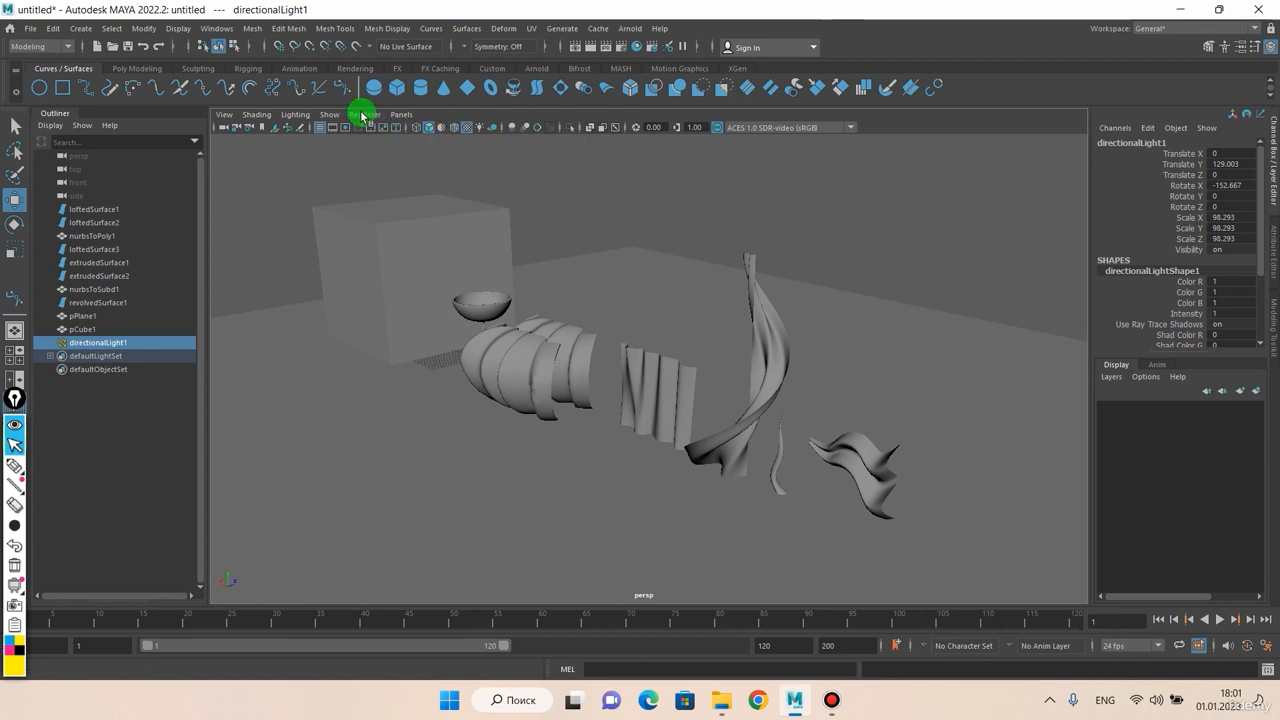
pyautogui.click(364, 117)
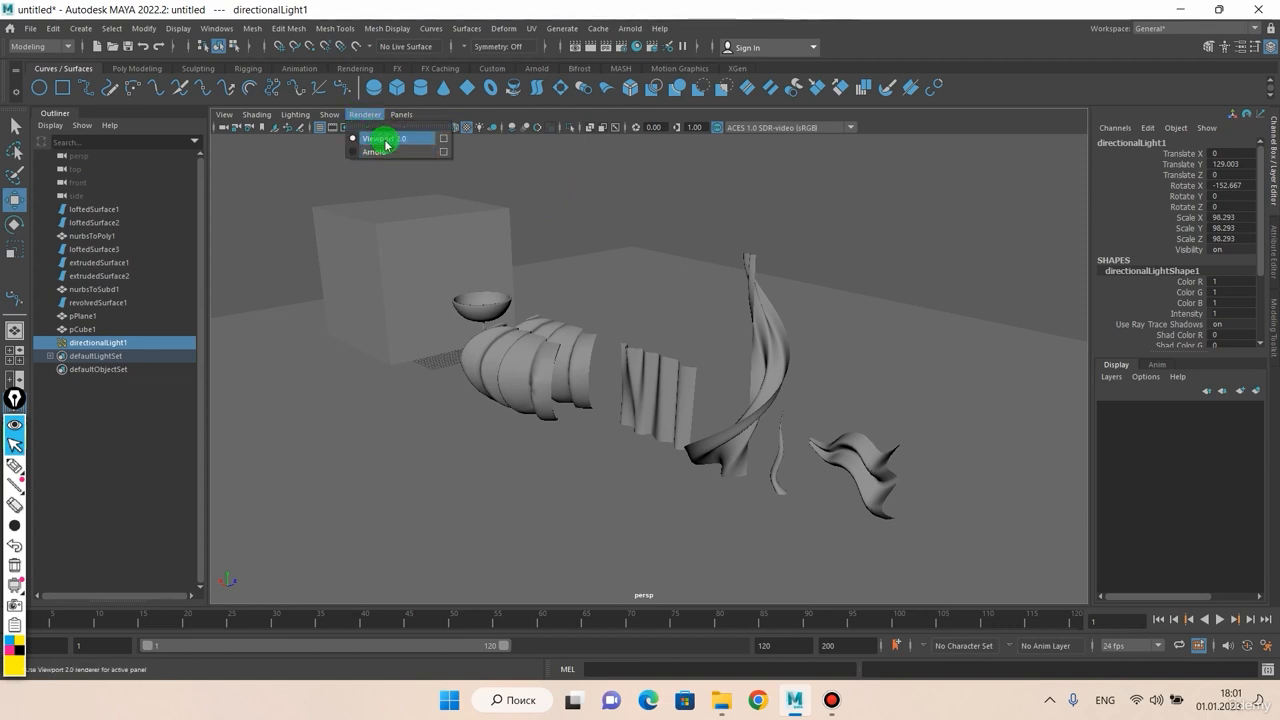
# Step: Browse the viewport Panels menu, then reselect directionalLight1 in the scene
pyautogui.moveTo(407, 118)
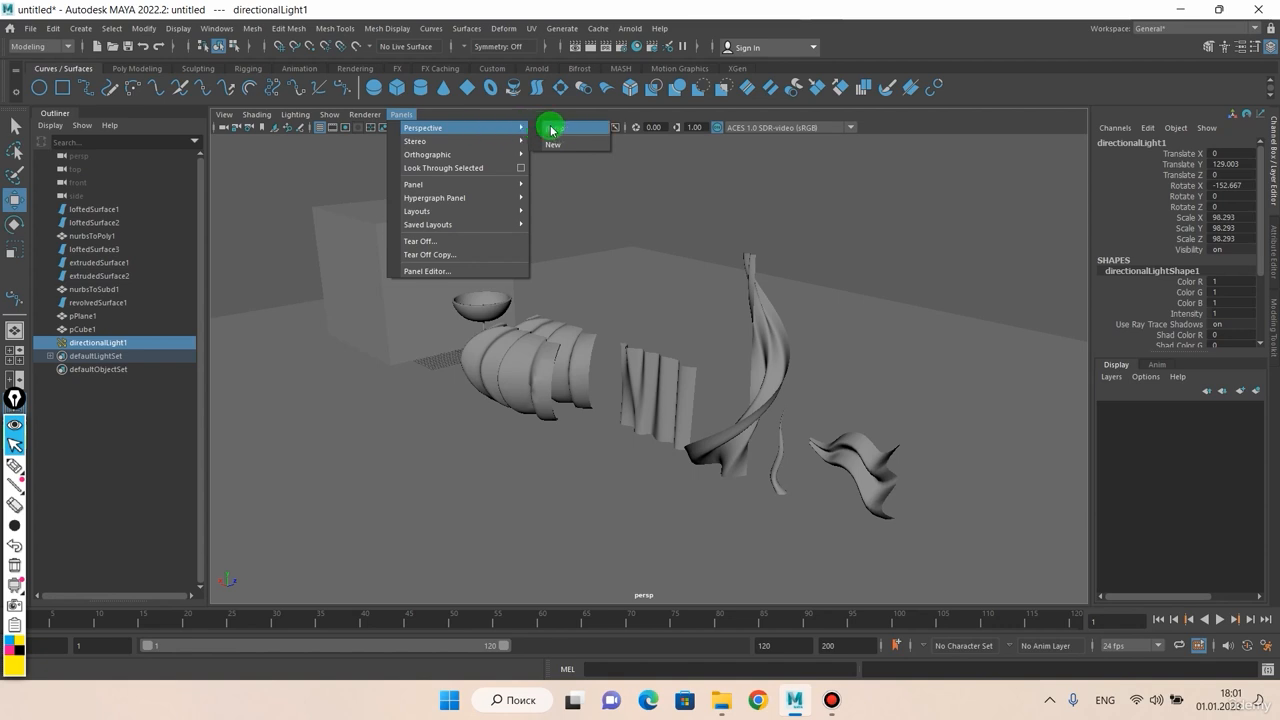
pyautogui.moveTo(467, 158)
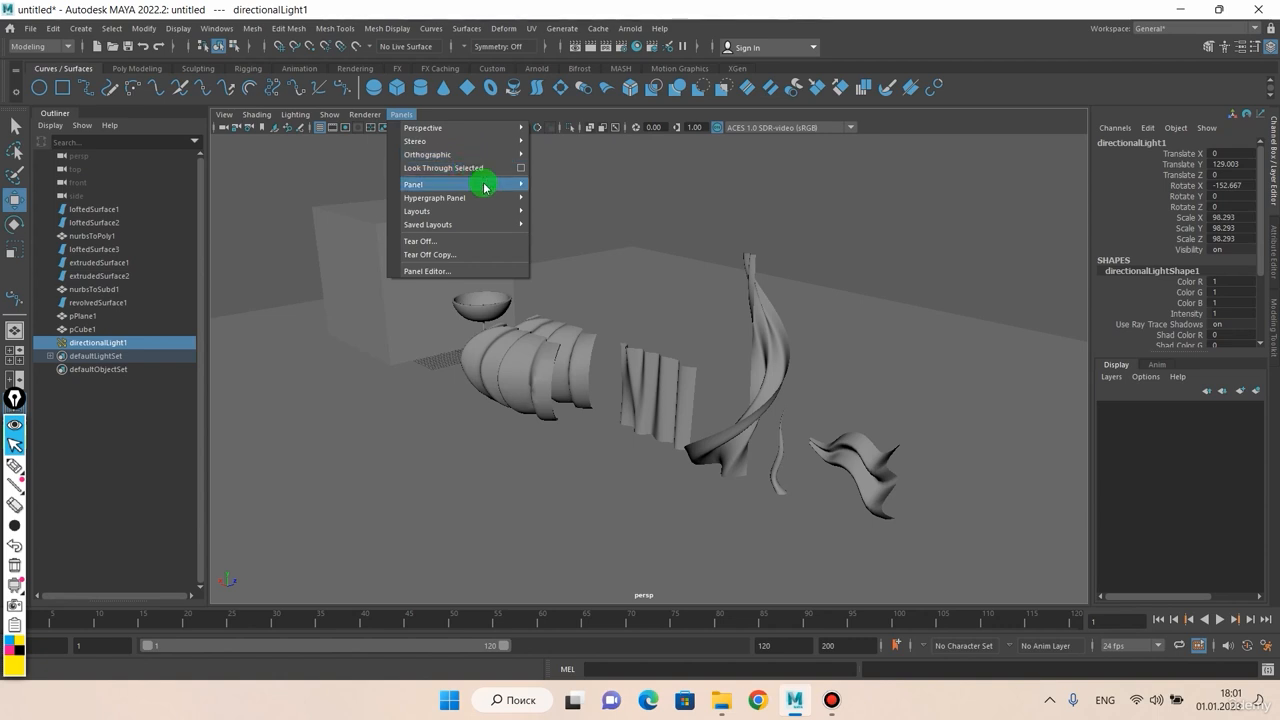
pyautogui.moveTo(463, 211)
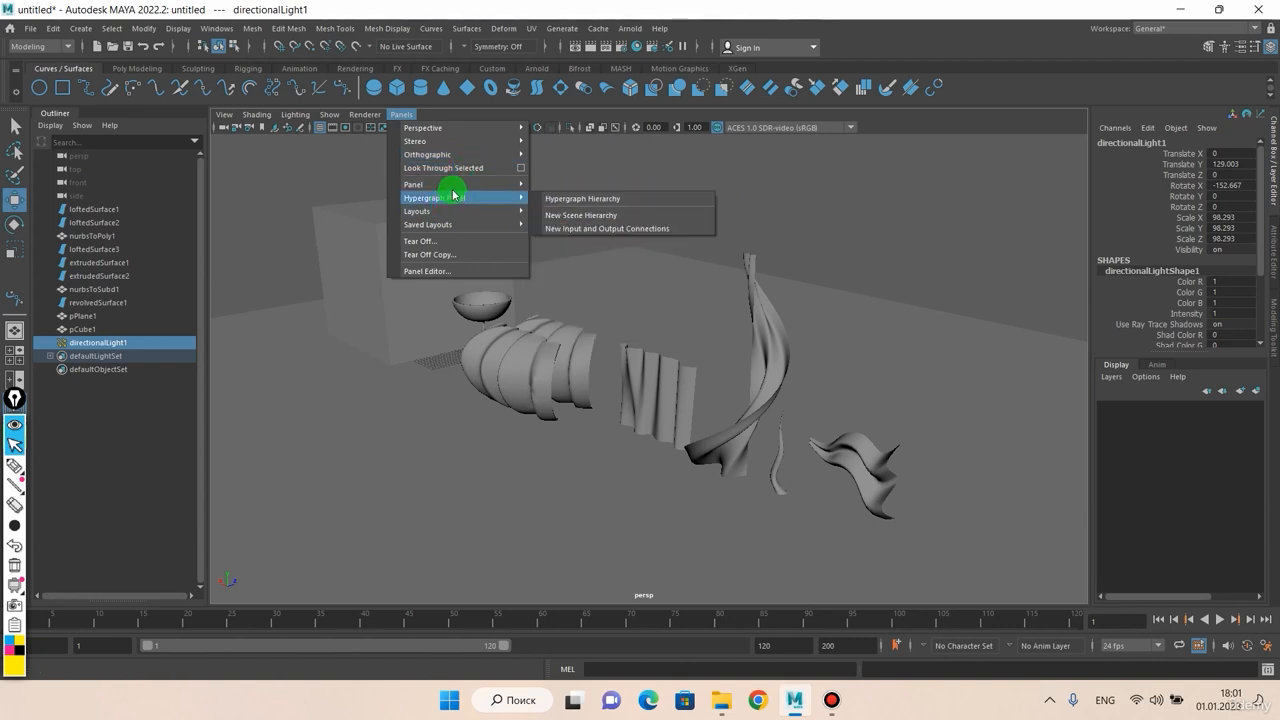
pyautogui.click(597, 174)
pyautogui.scroll(-5, 592, 185)
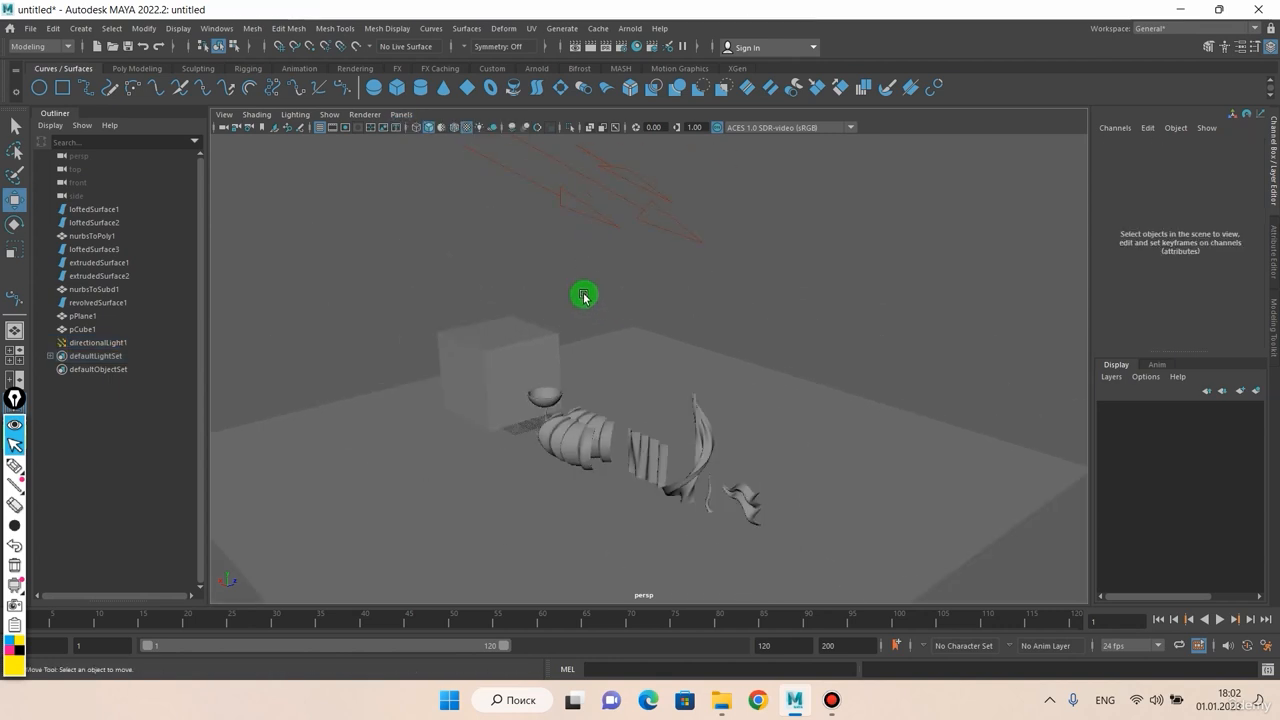
pyautogui.click(587, 209)
# Step: Look through directionalLight1 and dolly the view from the light
pyautogui.scroll(3, 587, 209)
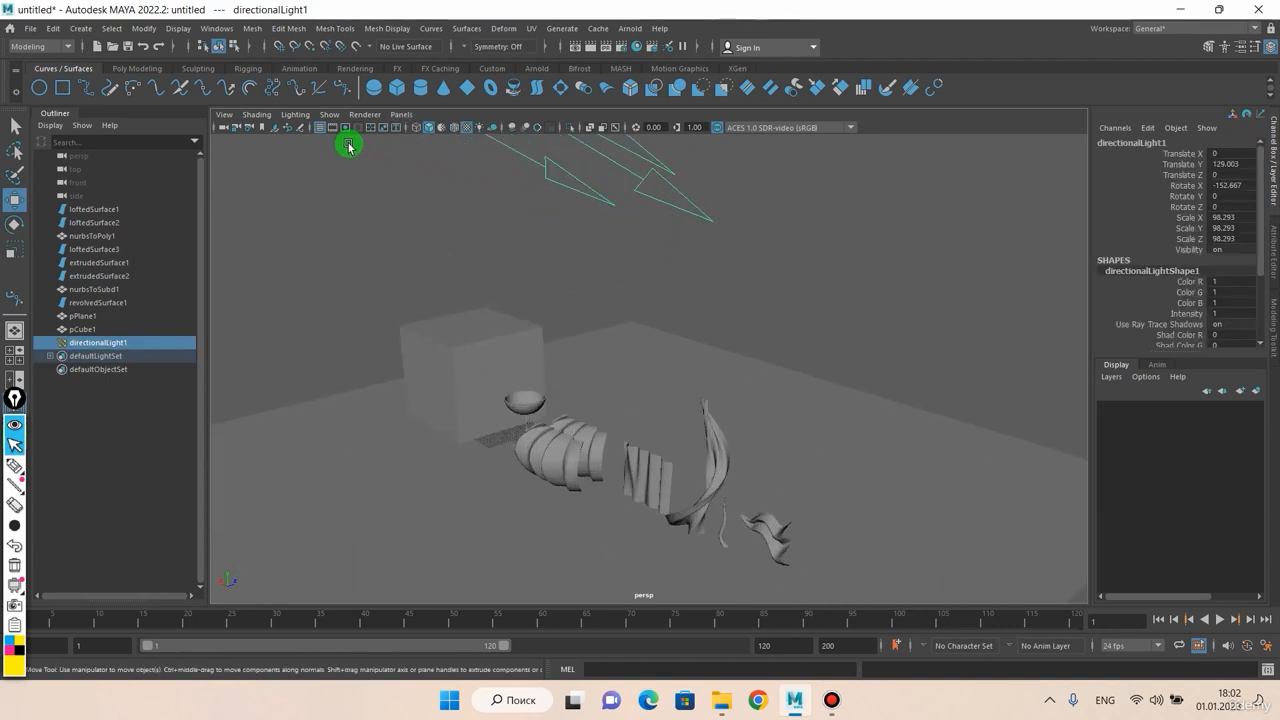
pyautogui.click(401, 115)
pyautogui.click(424, 171)
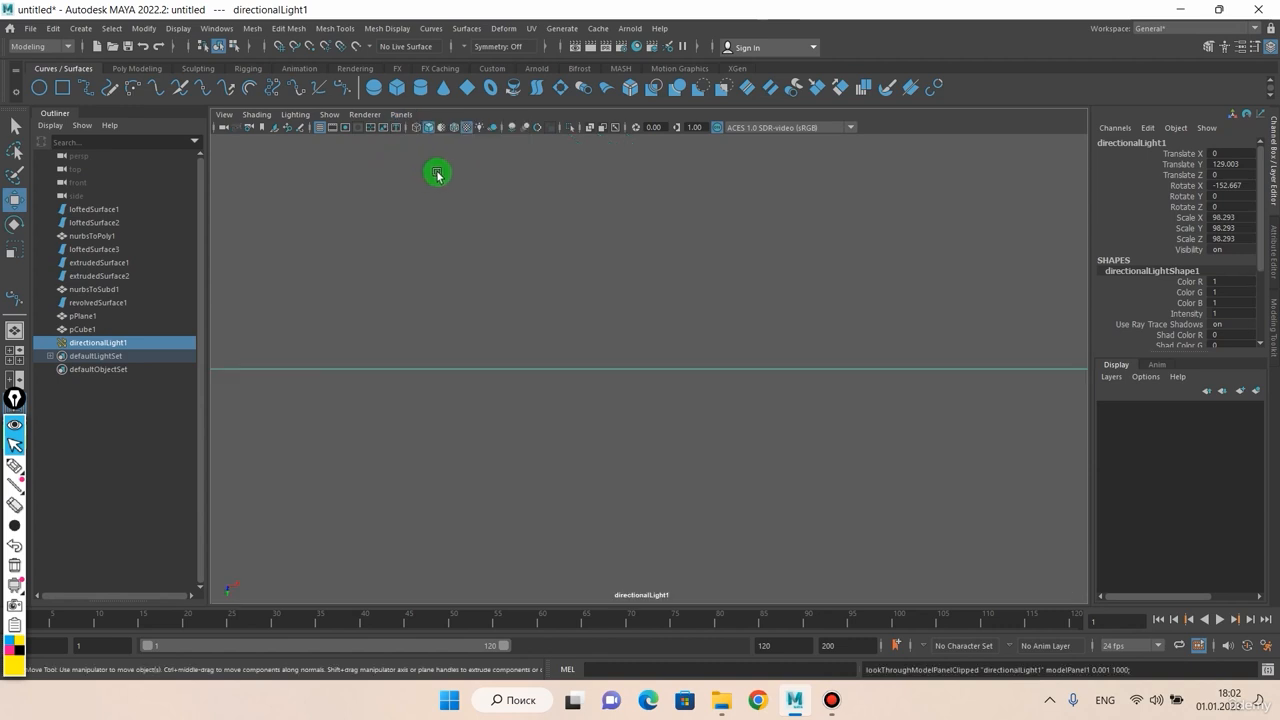
pyautogui.keyDown('alt'); pyautogui.moveTo(434, 171); pyautogui.dragTo(559, 438); pyautogui.keyUp('alt')
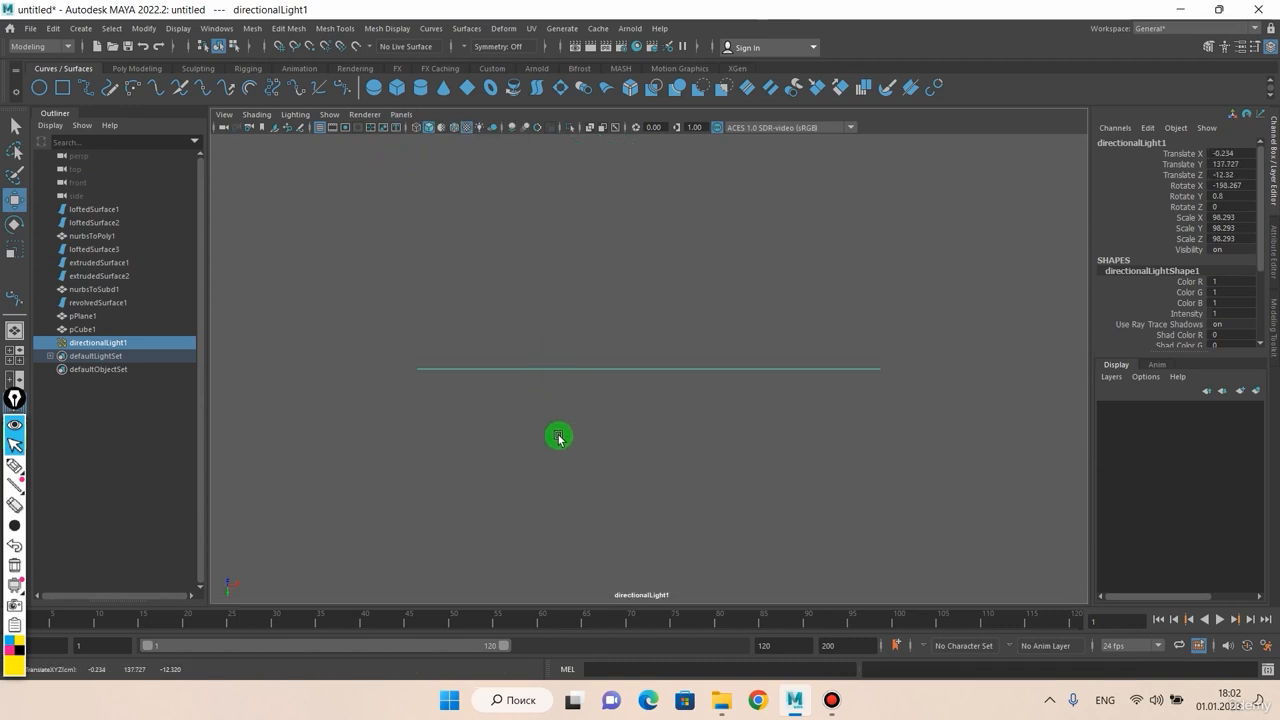
pyautogui.scroll(2, 551, 379)
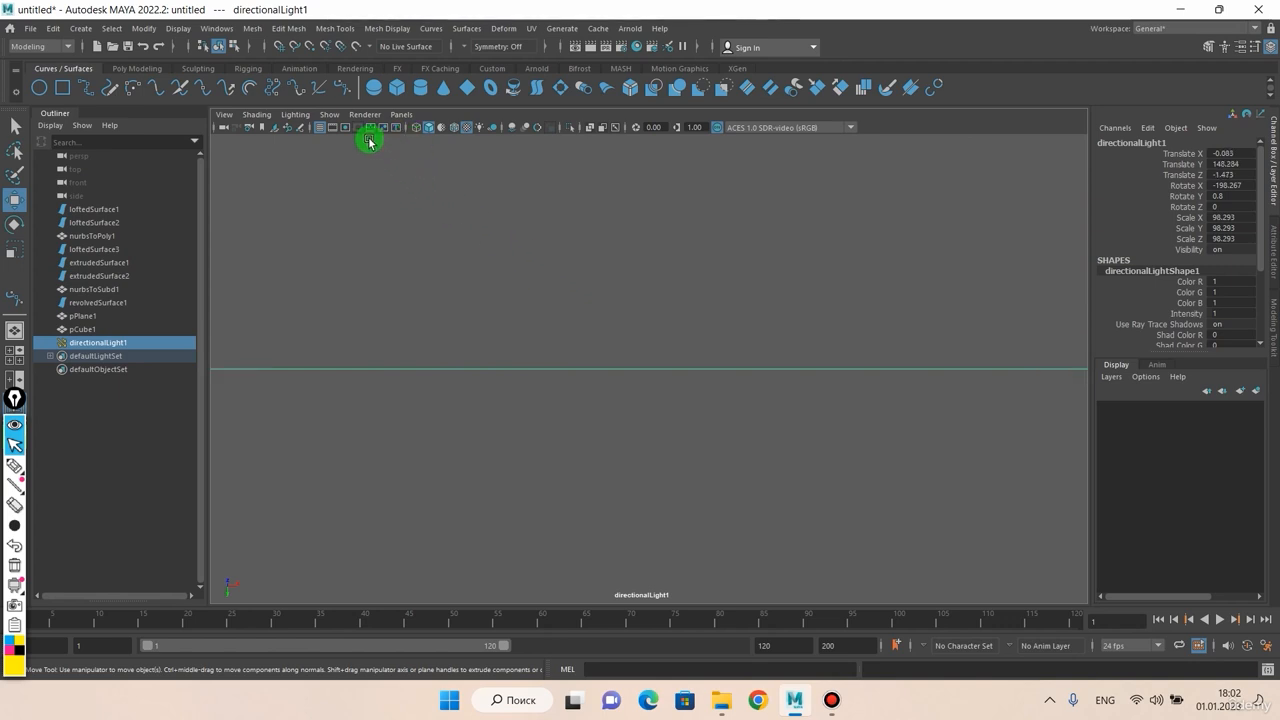
pyautogui.click(401, 114)
# Step: Switch the viewport back to the persp camera
pyautogui.moveTo(419, 136)
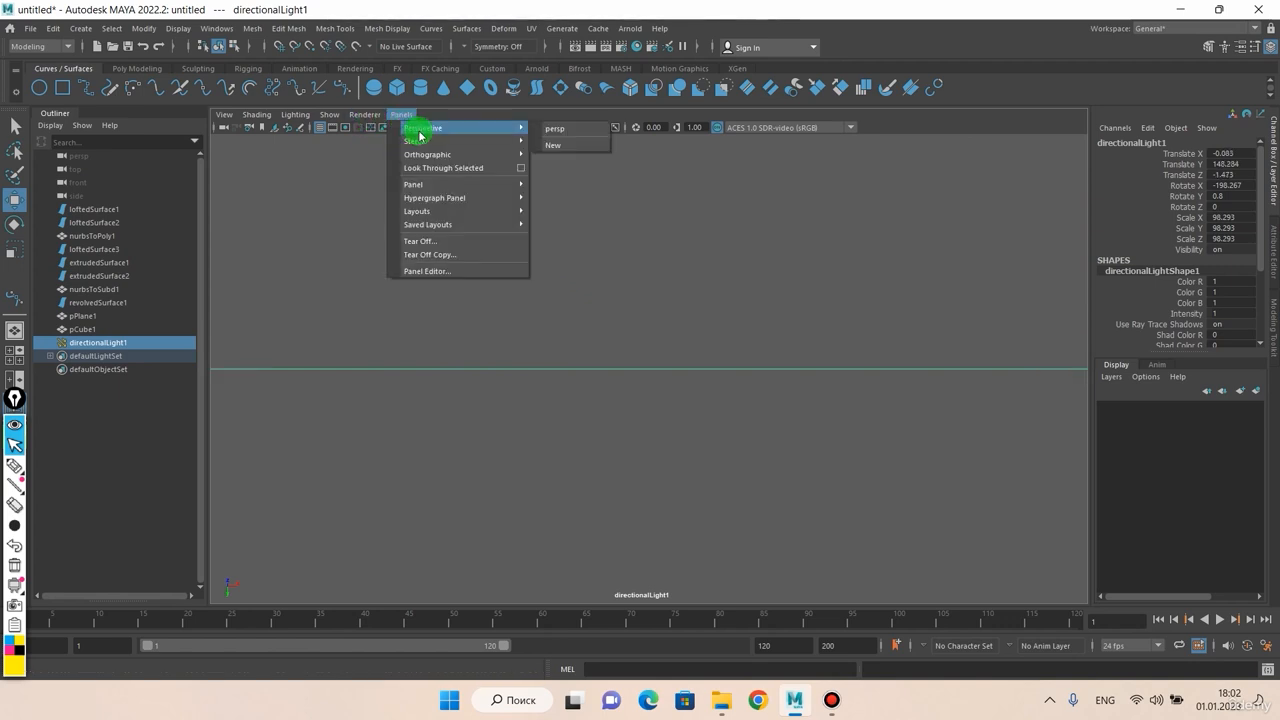
pyautogui.click(555, 129)
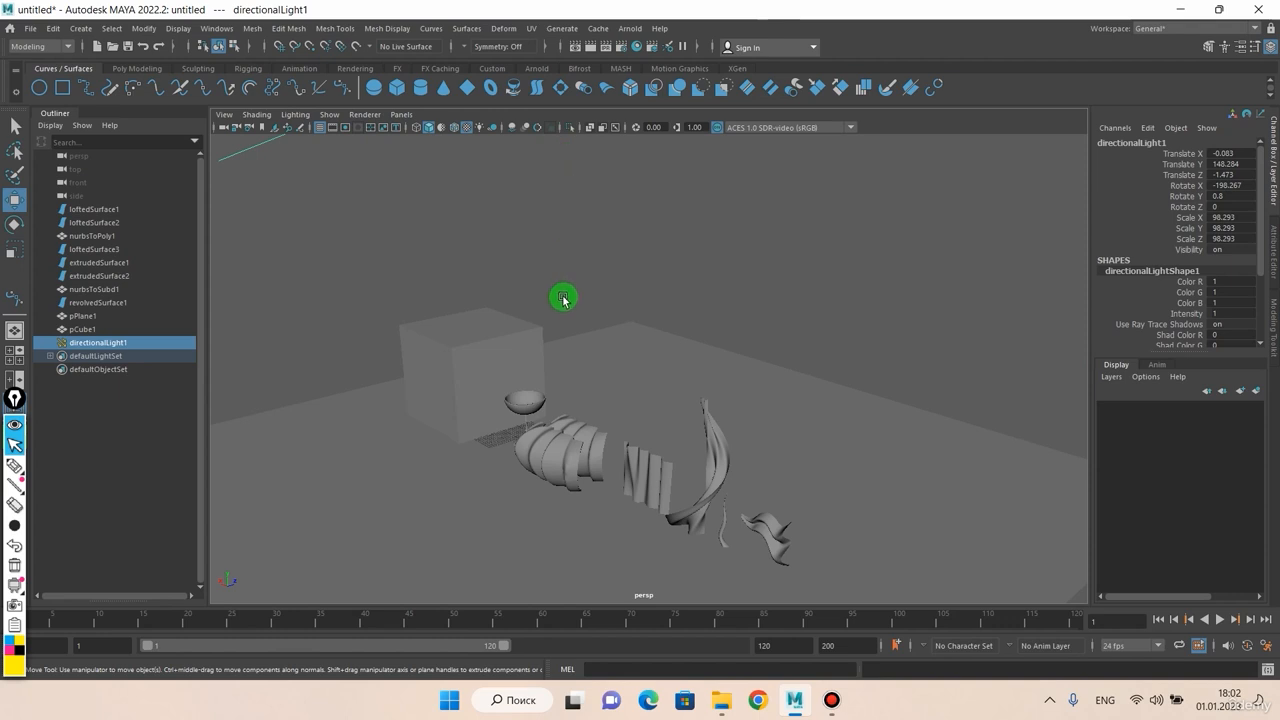
pyautogui.scroll(-6, 563, 297)
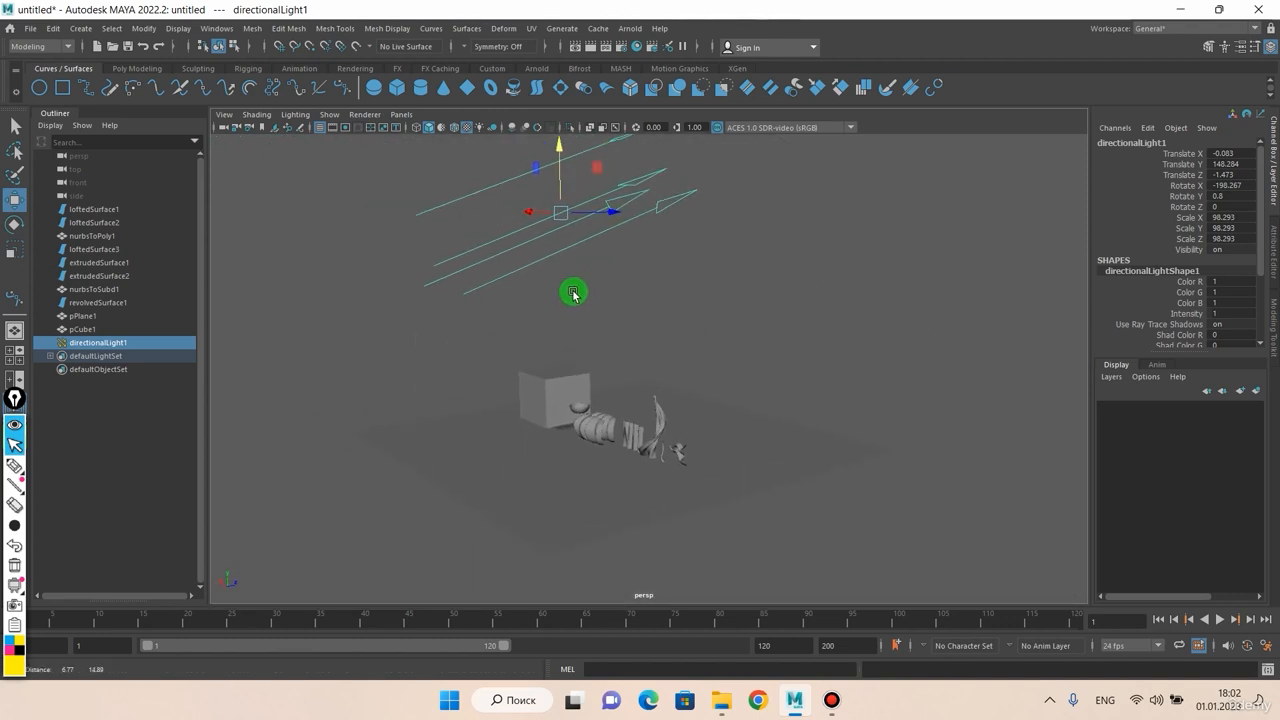
# Step: Rotate directionalLight1 to aim more steeply down, reaching Rotate X -100.072
pyautogui.press('e')
pyautogui.moveTo(603, 234); pyautogui.dragTo(608, 288)
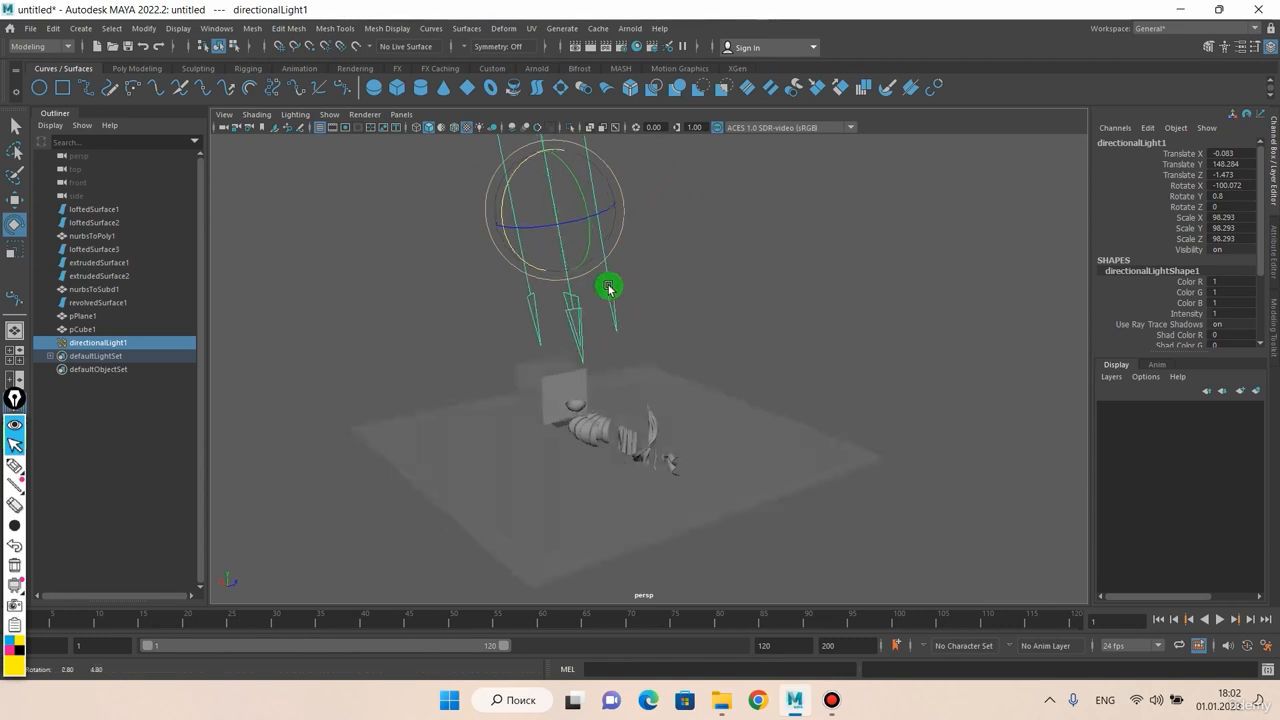
pyautogui.scroll(5, 594, 305)
pyautogui.scroll(2, 555, 408)
pyautogui.keyDown('alt'); pyautogui.moveTo(552, 417); pyautogui.dragTo(571, 291); pyautogui.keyUp('alt')
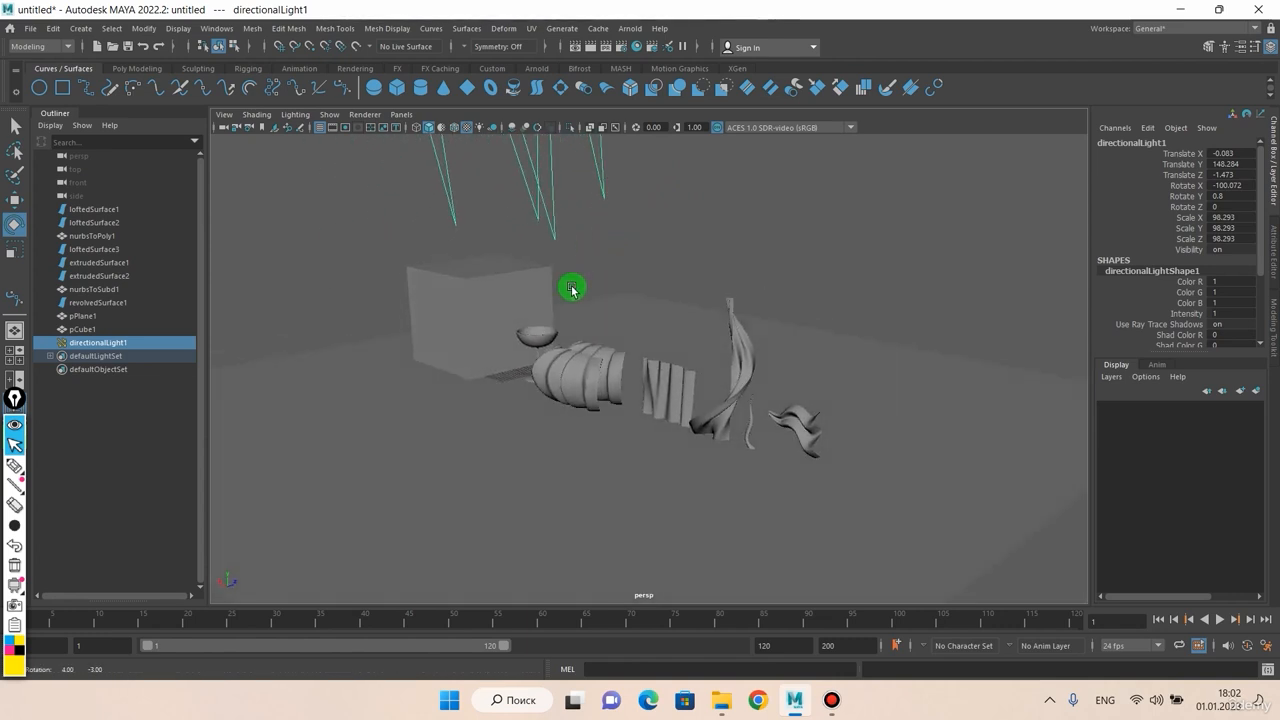
pyautogui.click(402, 115)
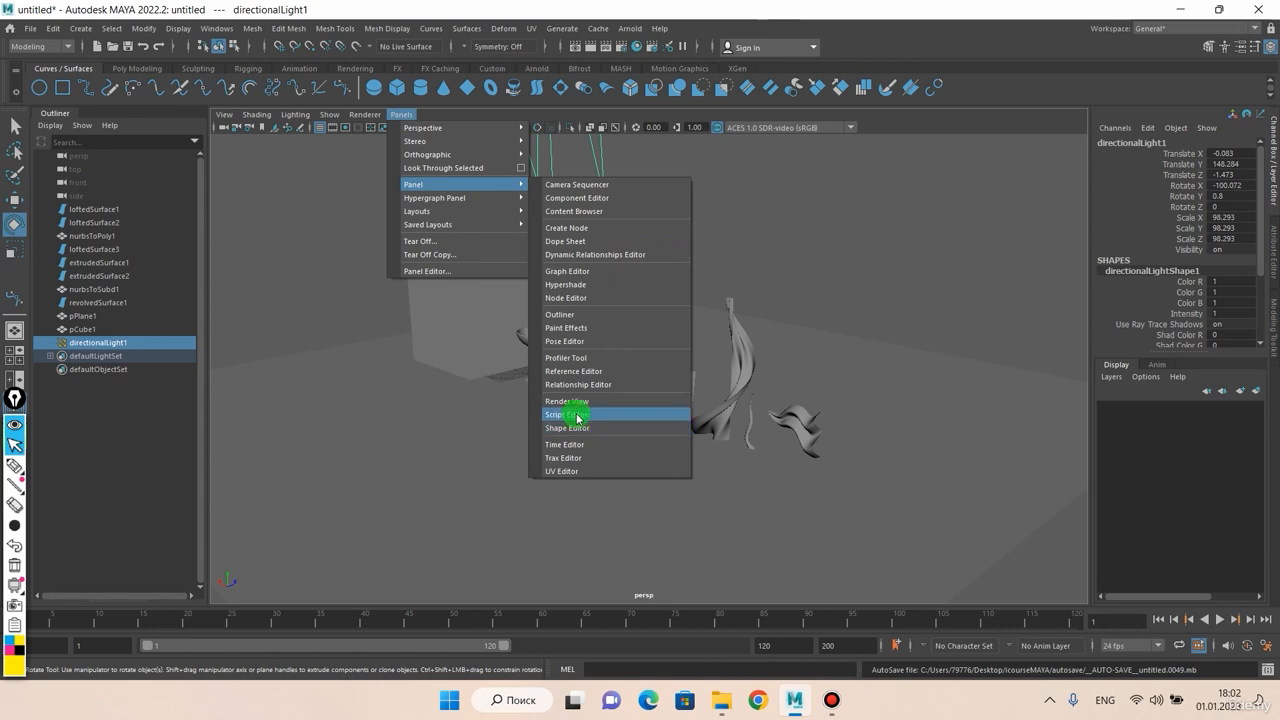
# Step: Display the Hypershade in the main panel, then switch it back to the persp camera
pyautogui.click(577, 290)
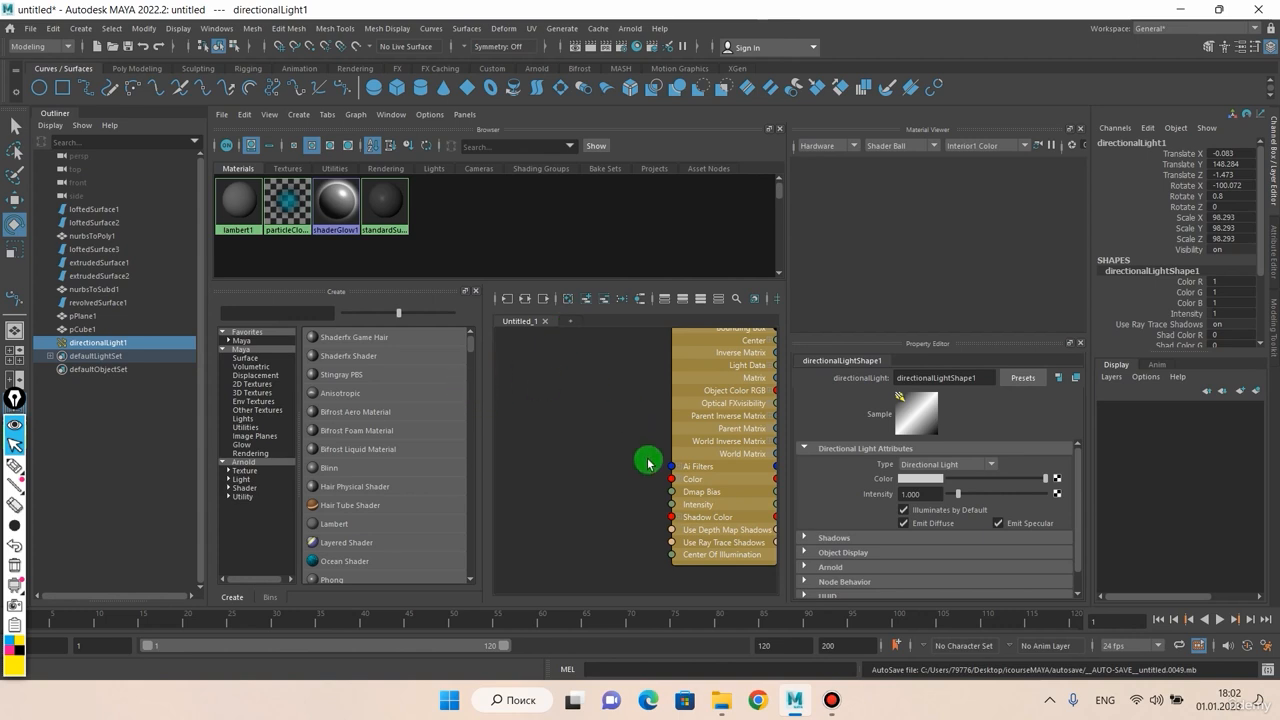
pyautogui.click(465, 115)
pyautogui.moveTo(494, 127)
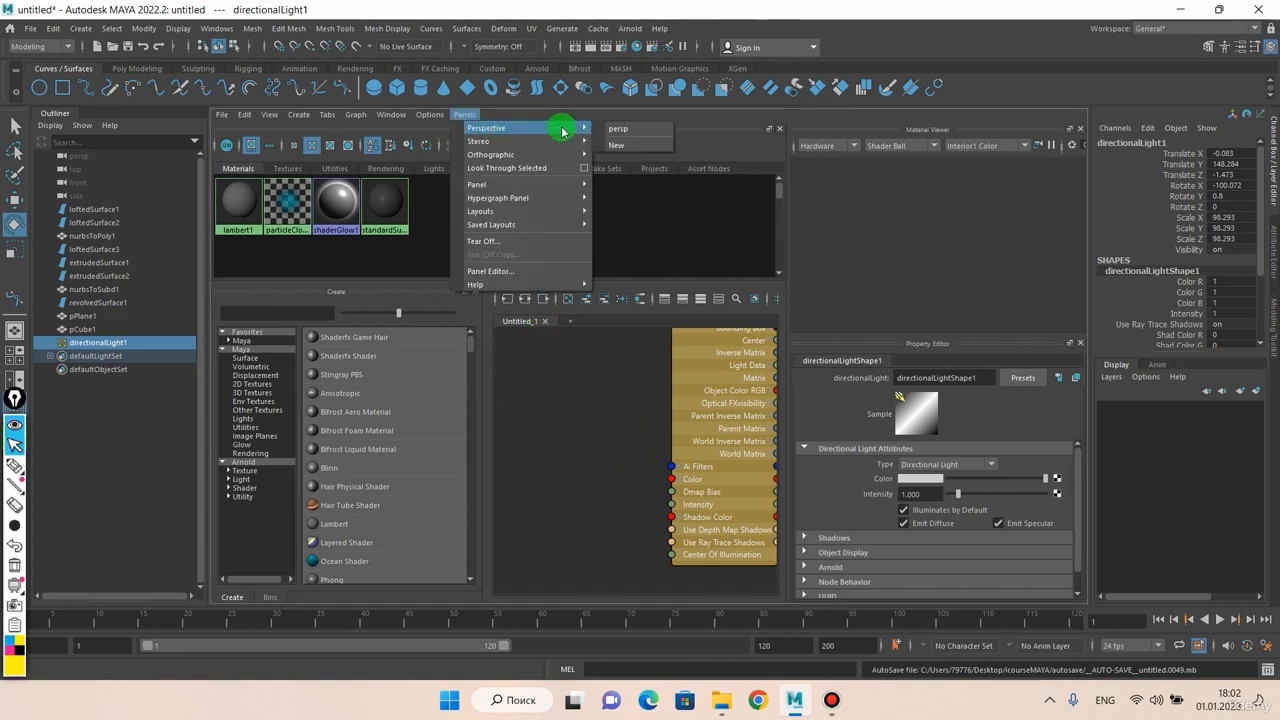
pyautogui.click(630, 130)
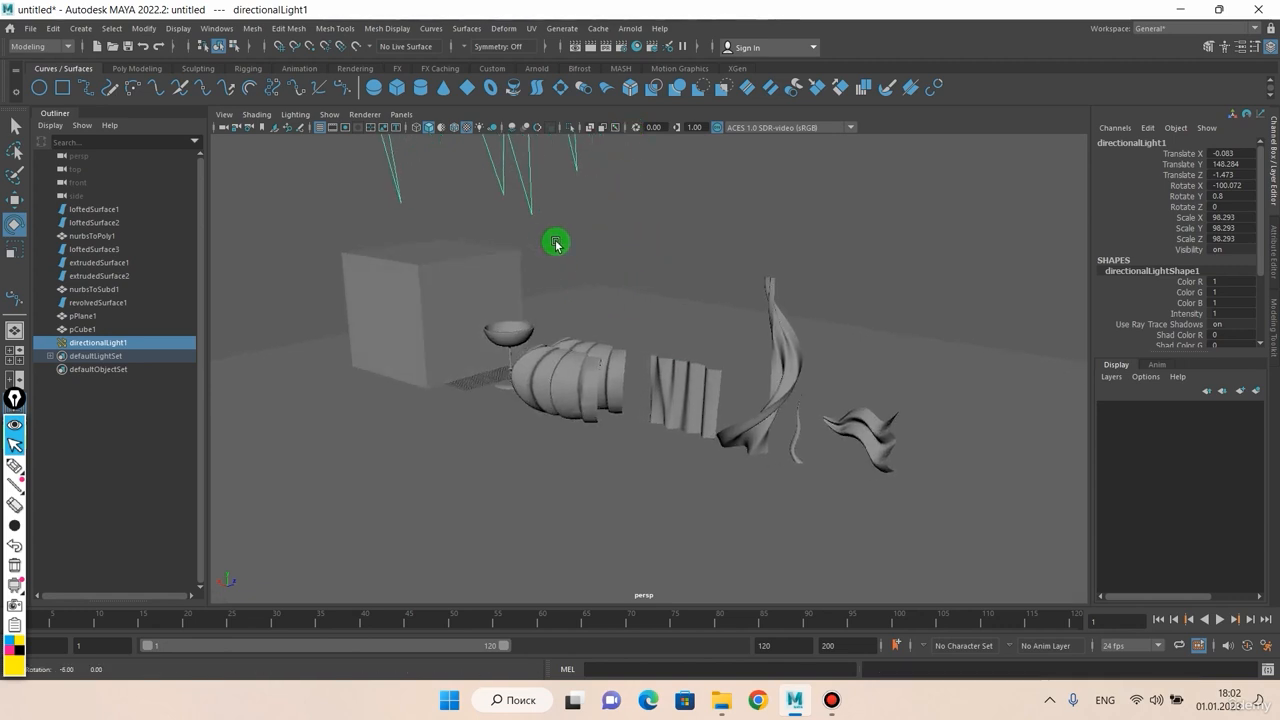
# Step: Deselect directionalLight1 and tumble the perspective view
pyautogui.click(405, 115)
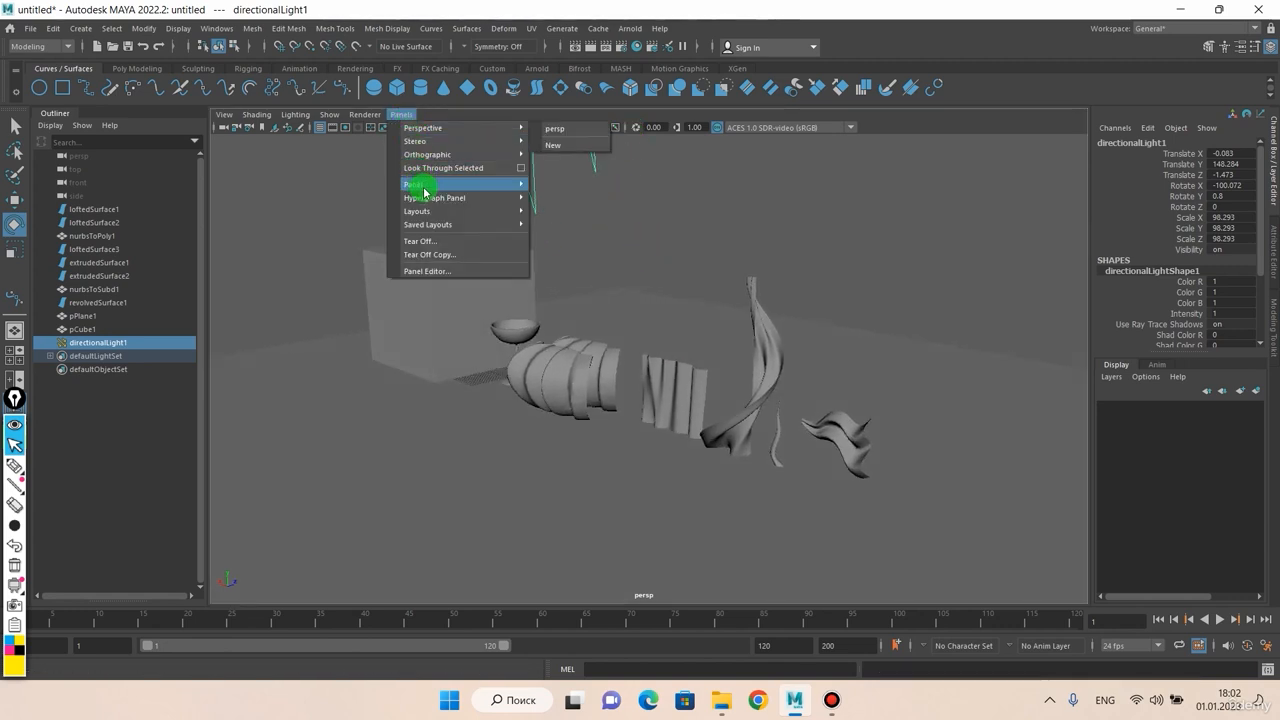
pyautogui.moveTo(427, 214)
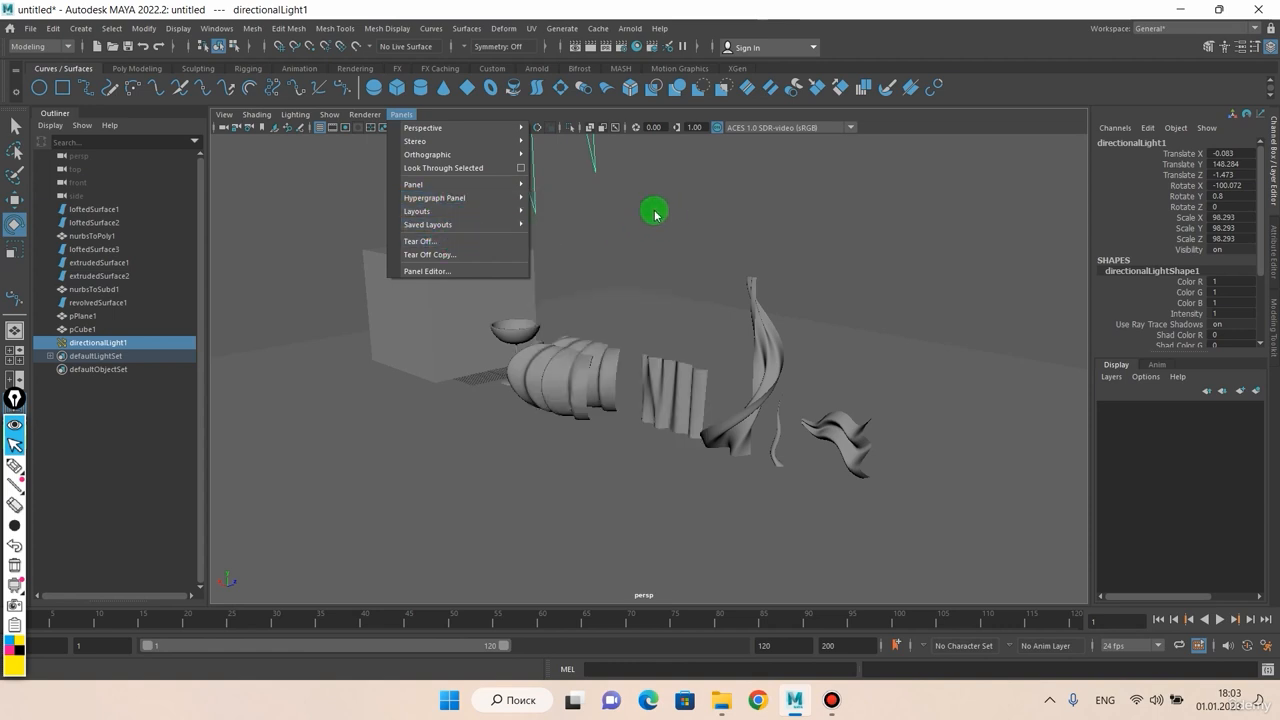
pyautogui.click(283, 189)
pyautogui.click(283, 189)
pyautogui.moveTo(543, 203)
pyautogui.keyDown('alt'); pyautogui.mouseDown()
pyautogui.moveTo(506, 220)
pyautogui.moveTo(509, 200)
pyautogui.moveTo(540, 187)
pyautogui.mouseUp(); pyautogui.keyUp('alt')
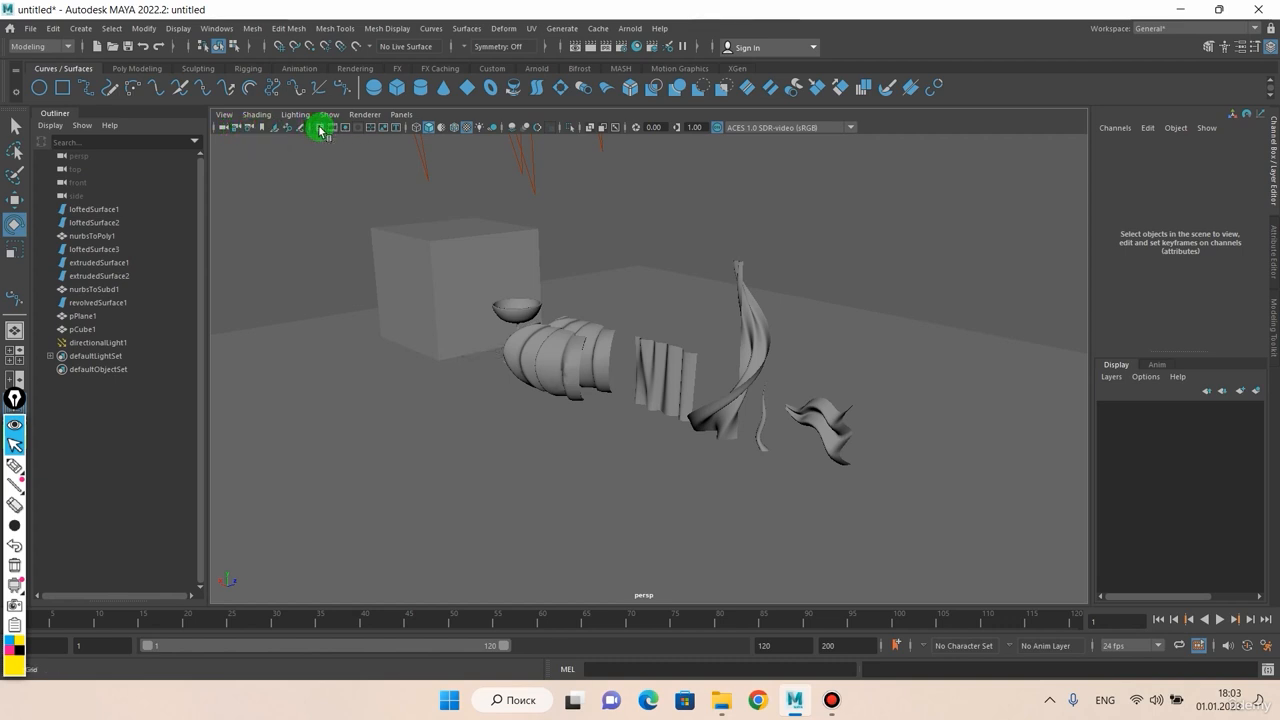
pyautogui.scroll(2, 323, 169)
pyautogui.moveTo(343, 190)
pyautogui.keyDown('alt'); pyautogui.mouseDown()
pyautogui.moveTo(349, 222)
pyautogui.moveTo(346, 205)
pyautogui.mouseUp(); pyautogui.keyUp('alt')
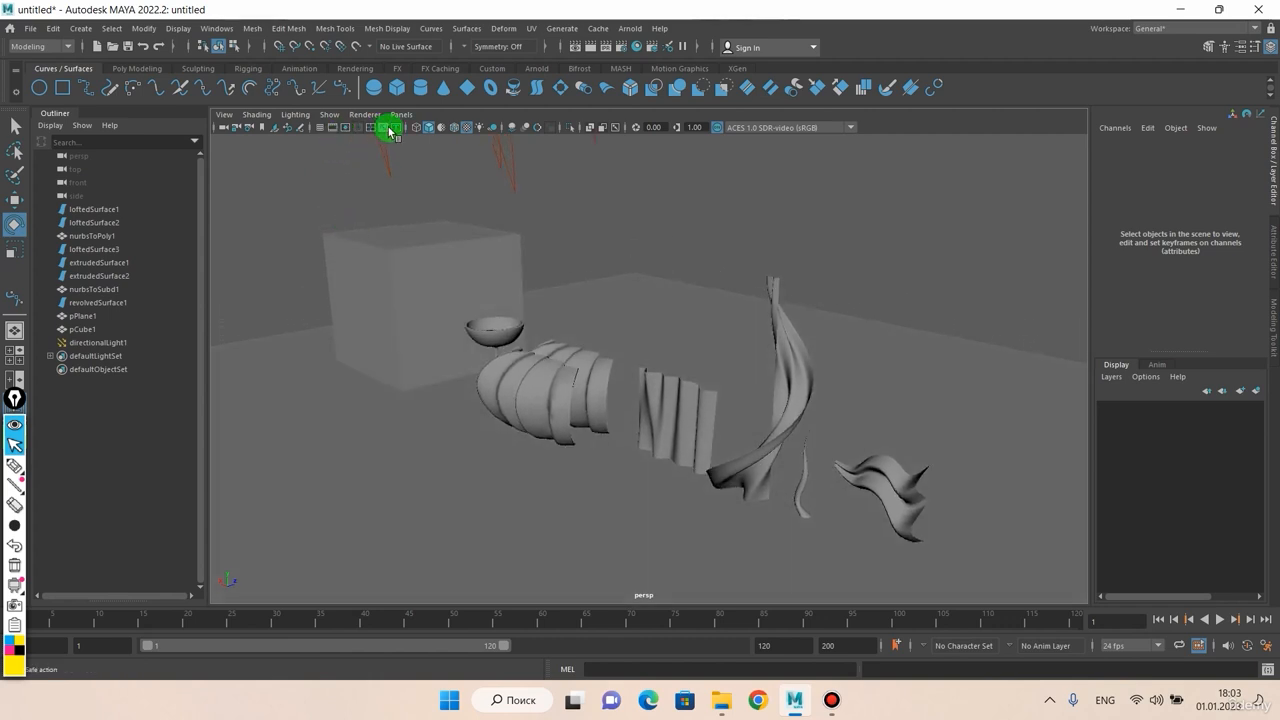
pyautogui.click(333, 130)
pyautogui.click(334, 130)
pyautogui.click(335, 130)
pyautogui.click(336, 131)
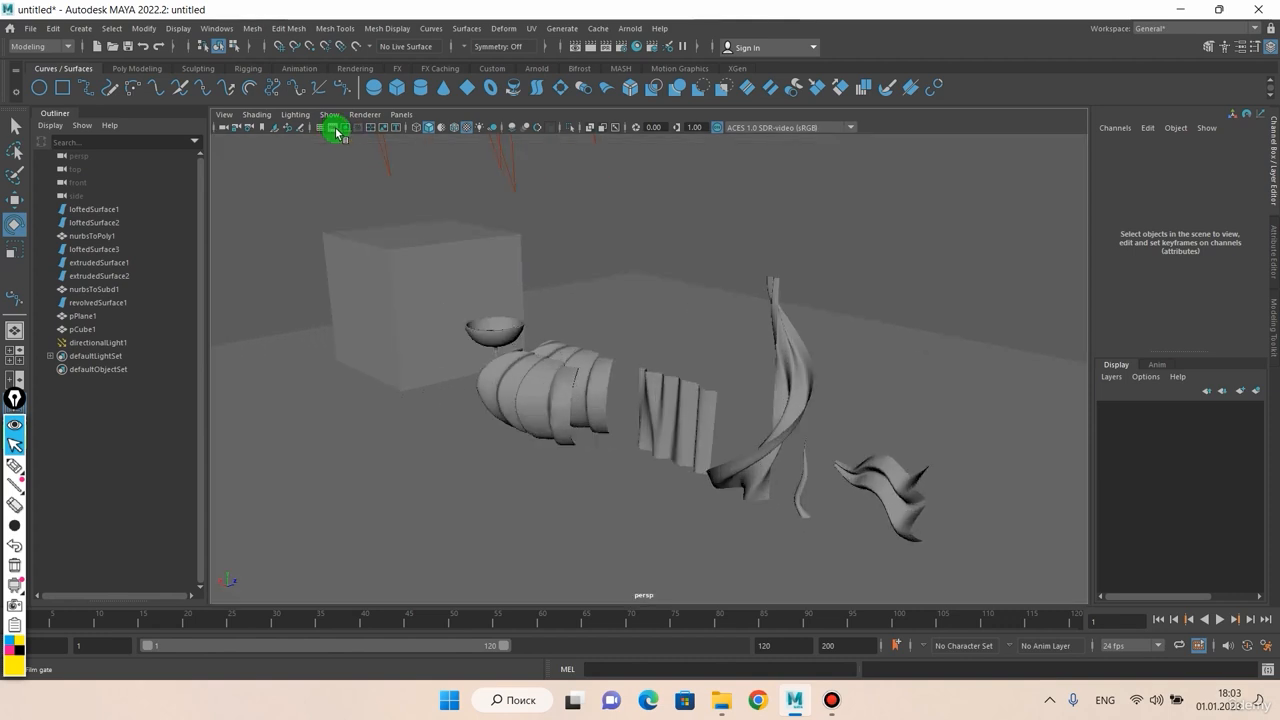
pyautogui.click(344, 131)
pyautogui.click(345, 133)
pyautogui.click(334, 130)
pyautogui.click(336, 131)
pyautogui.click(337, 131)
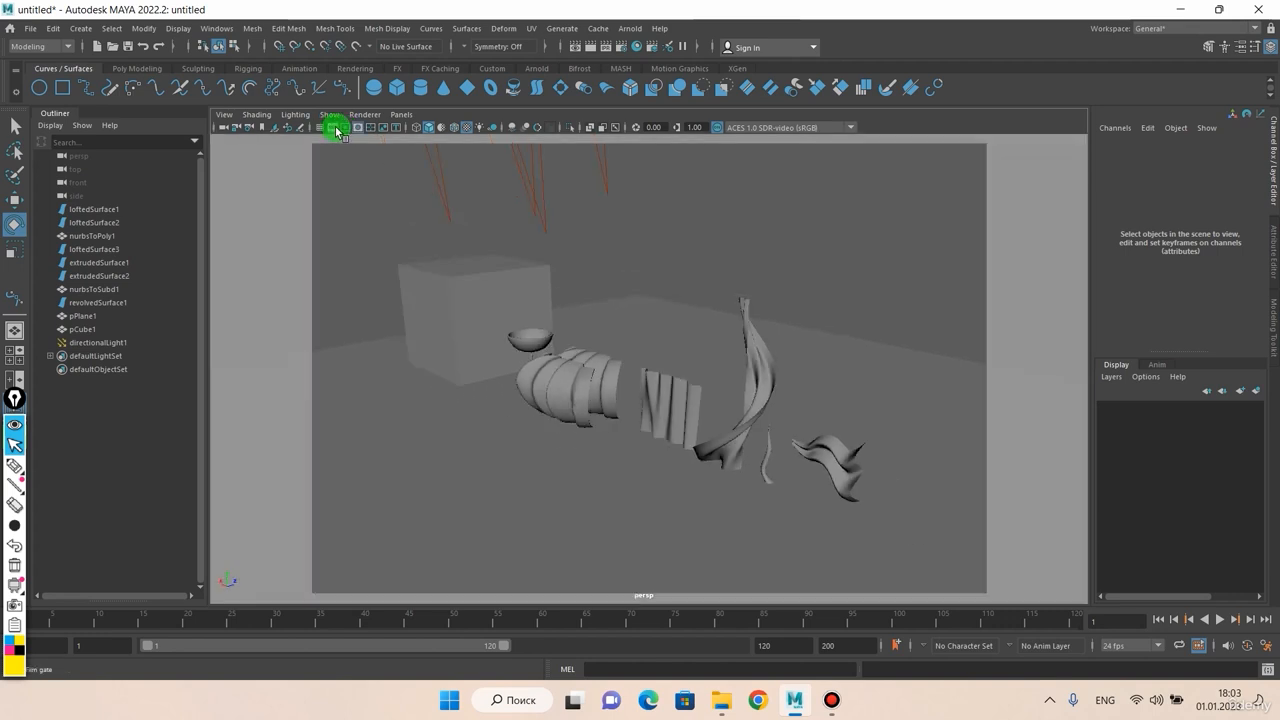
pyautogui.click(335, 130)
pyautogui.click(335, 130)
pyautogui.click(336, 130)
pyautogui.click(336, 130)
pyautogui.click(332, 129)
pyautogui.click(333, 130)
pyautogui.click(343, 131)
pyautogui.click(343, 131)
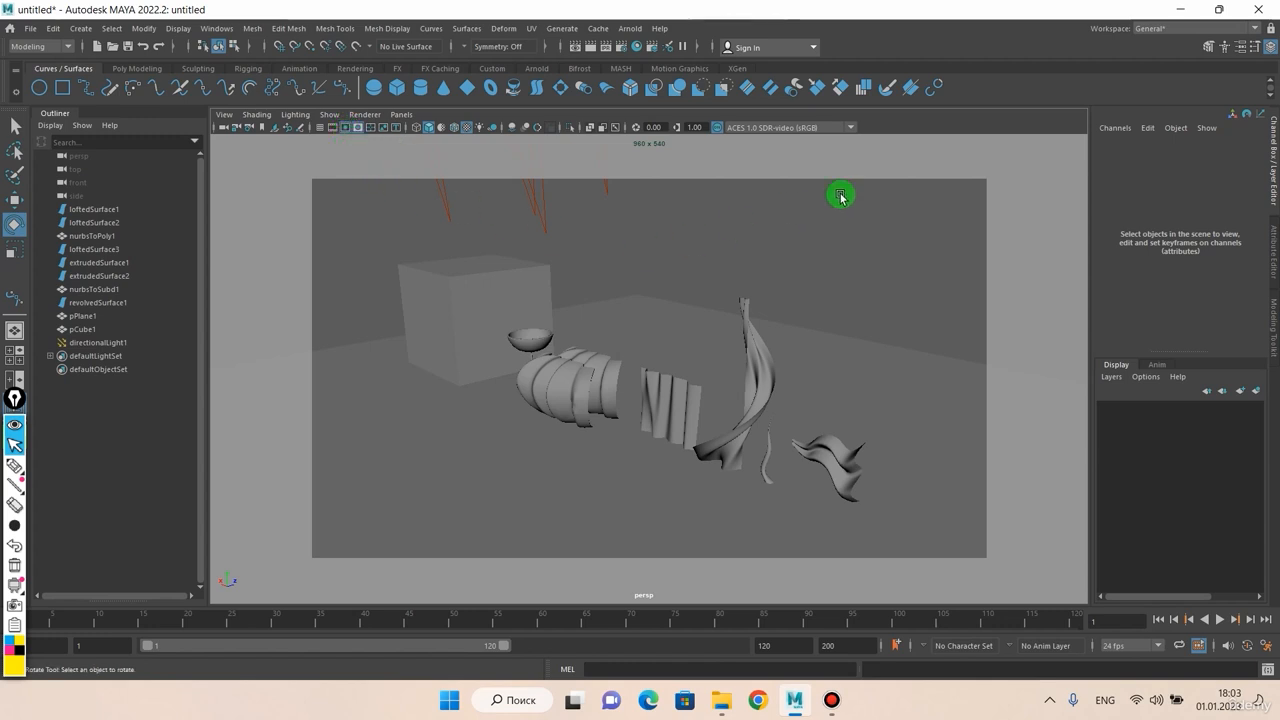
pyautogui.click(346, 129)
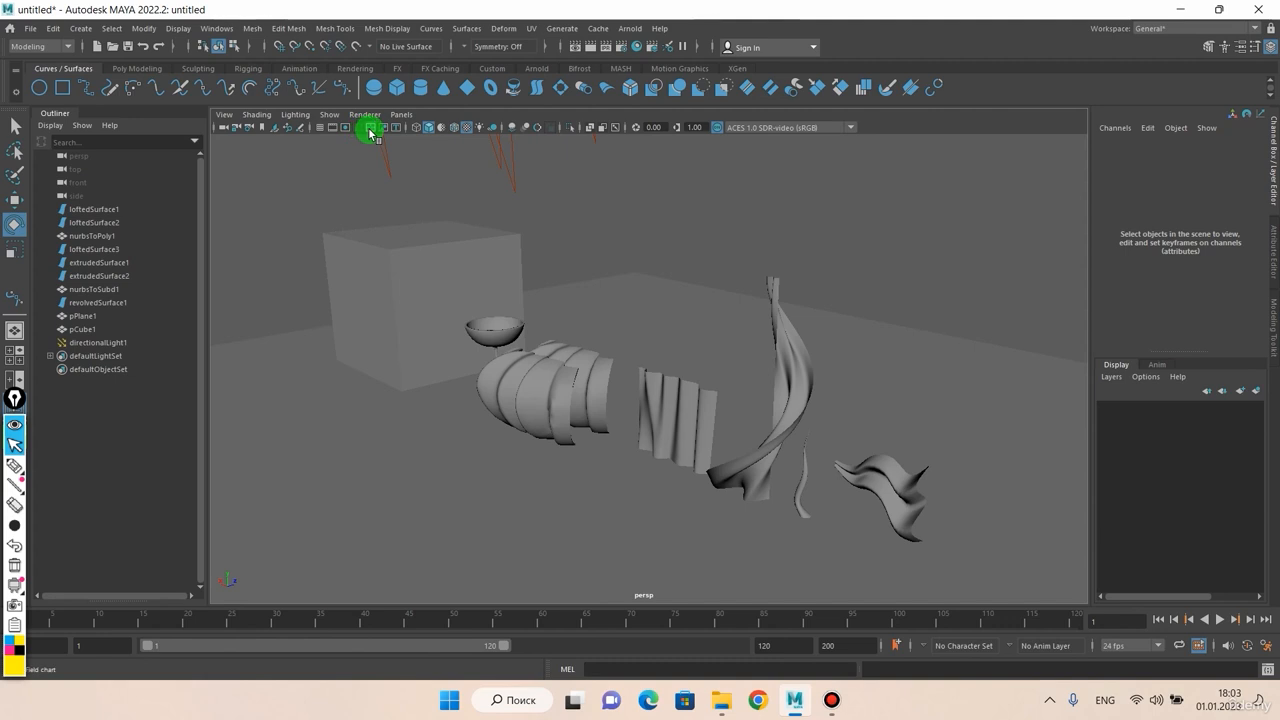
pyautogui.click(371, 127)
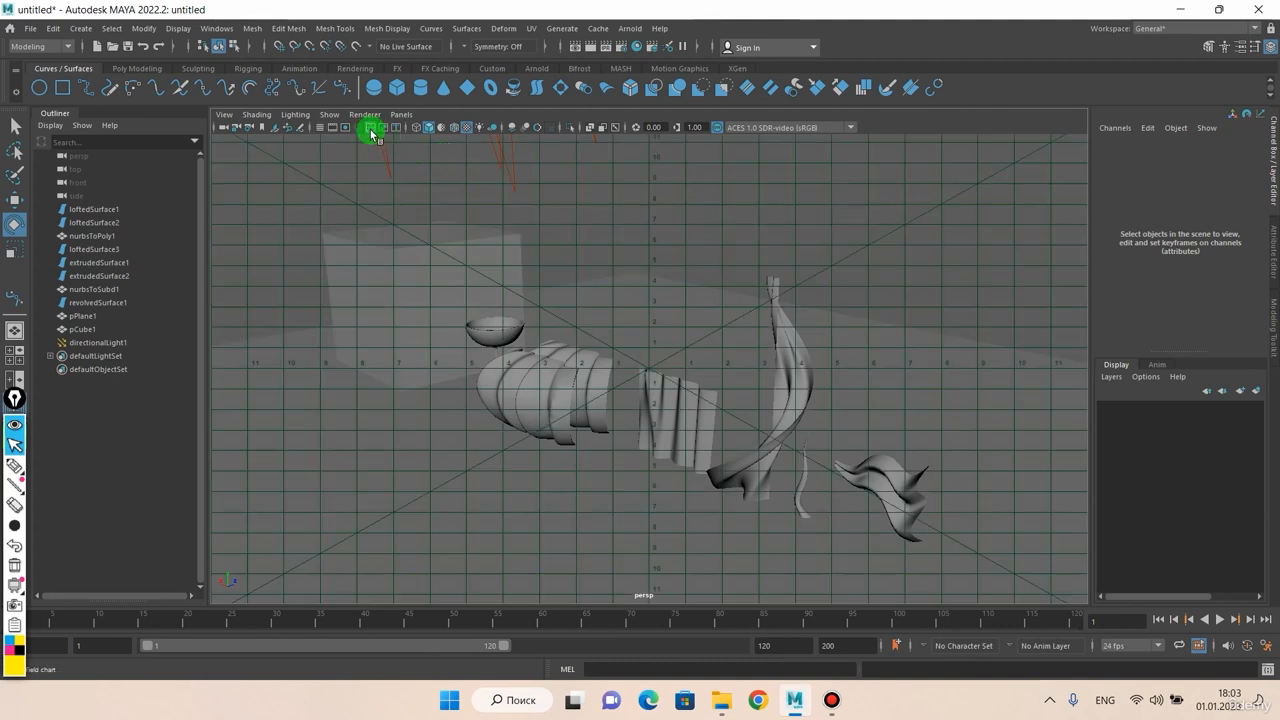
pyautogui.keyDown('alt'); pyautogui.moveTo(591, 329); pyautogui.dragTo(631, 320, button='middle'); pyautogui.keyUp('alt')
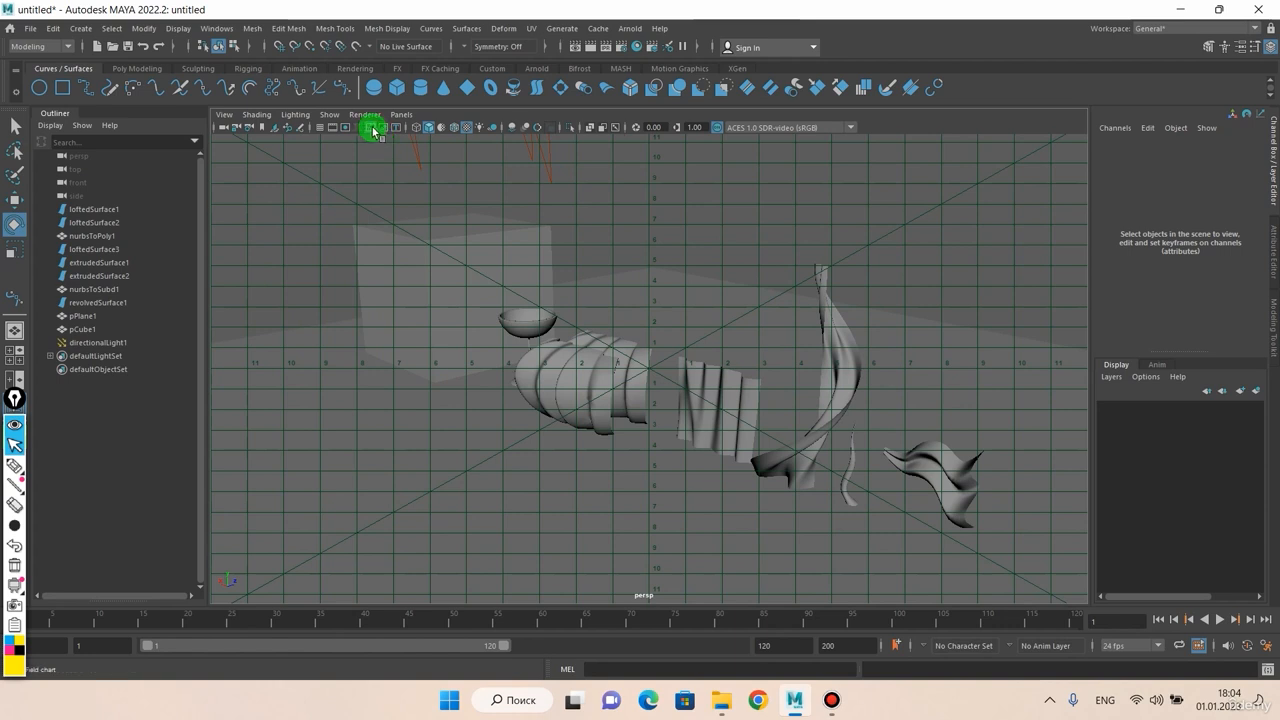
pyautogui.click(372, 127)
pyautogui.click(382, 131)
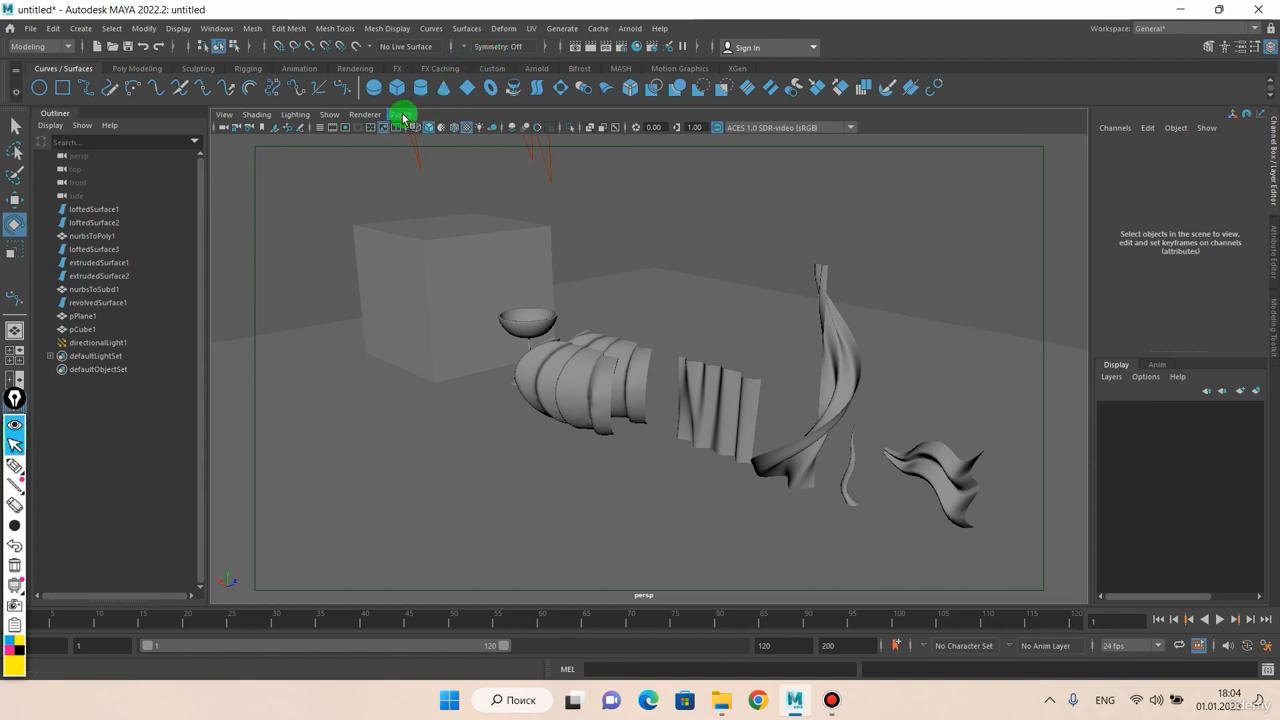
pyautogui.click(396, 131)
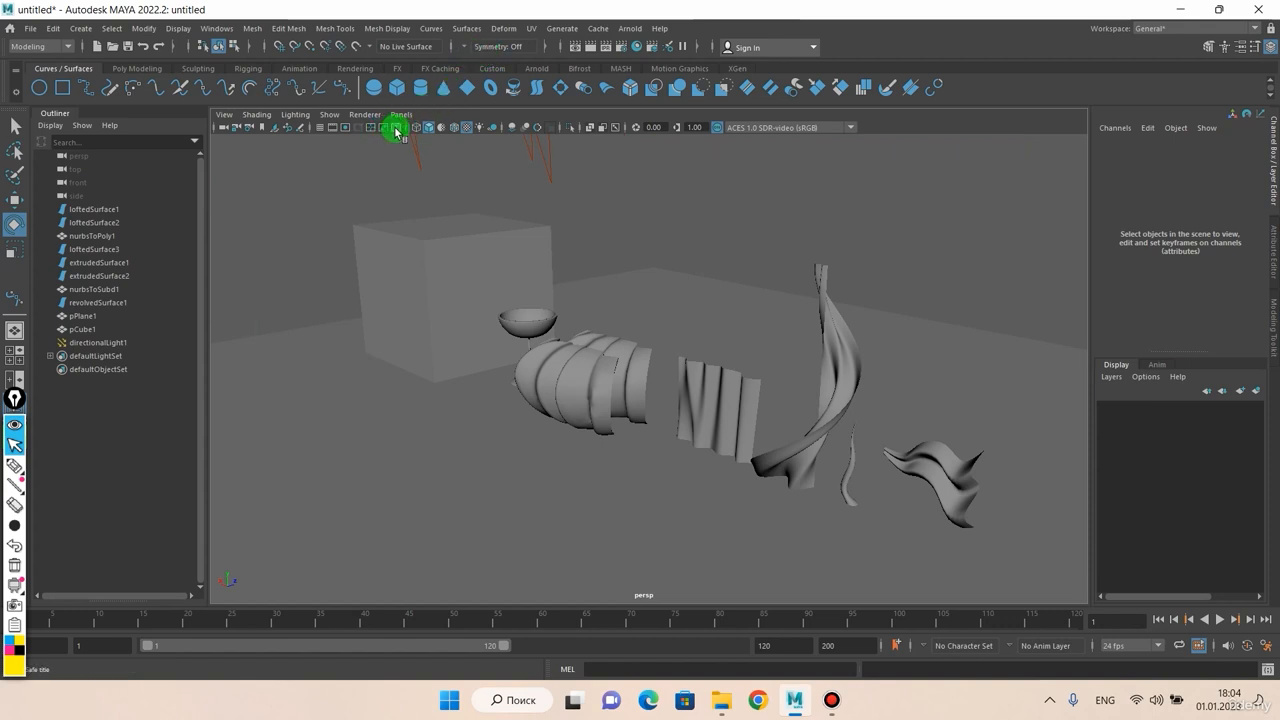
pyautogui.click(397, 133)
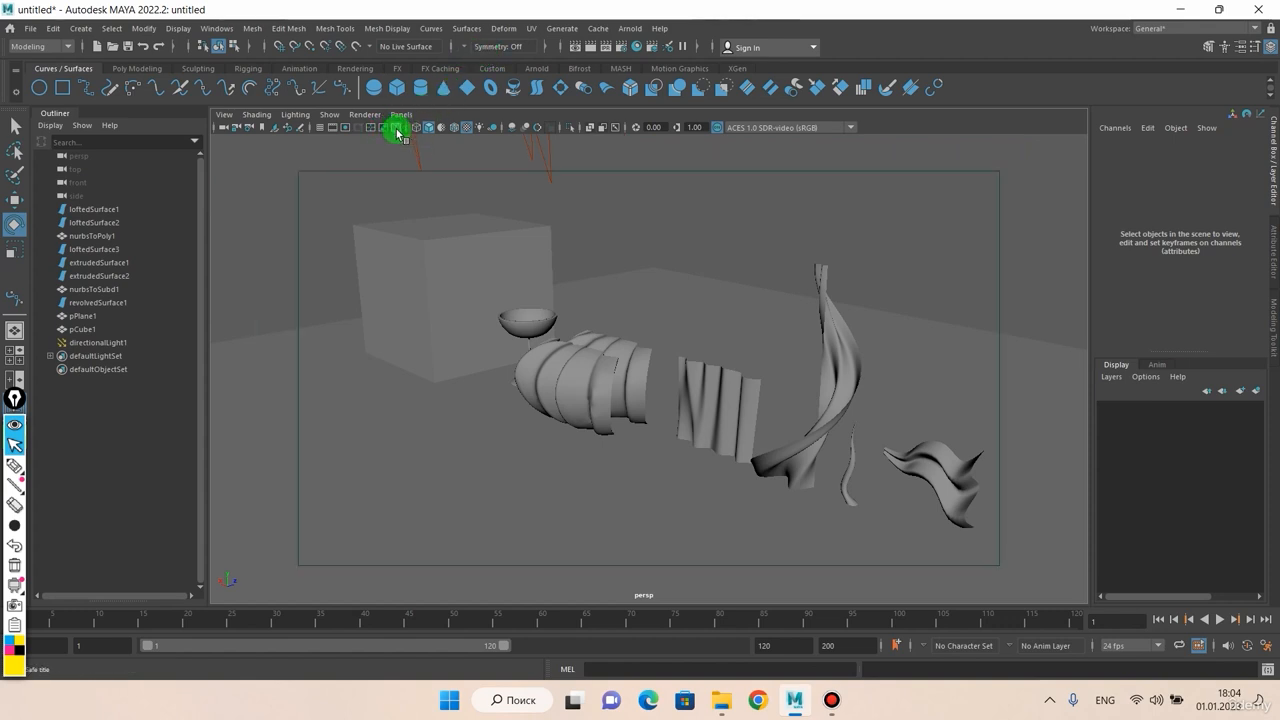
pyautogui.click(397, 133)
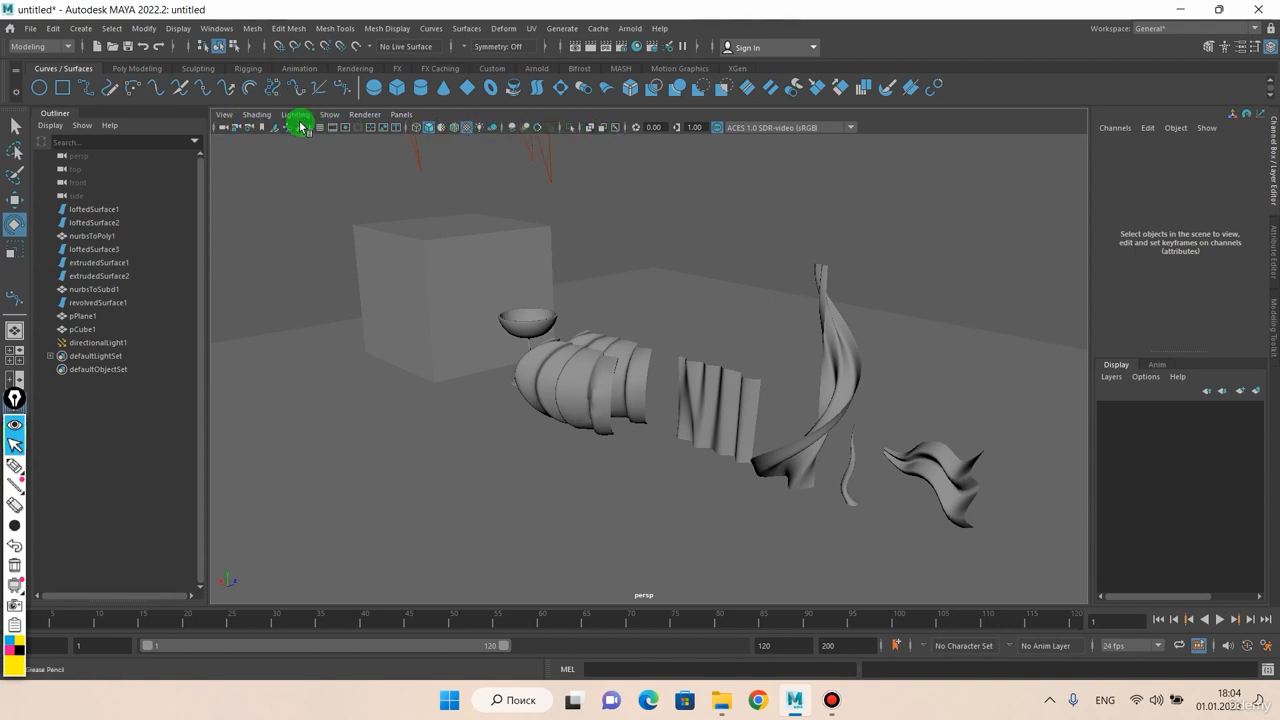
pyautogui.click(416, 129)
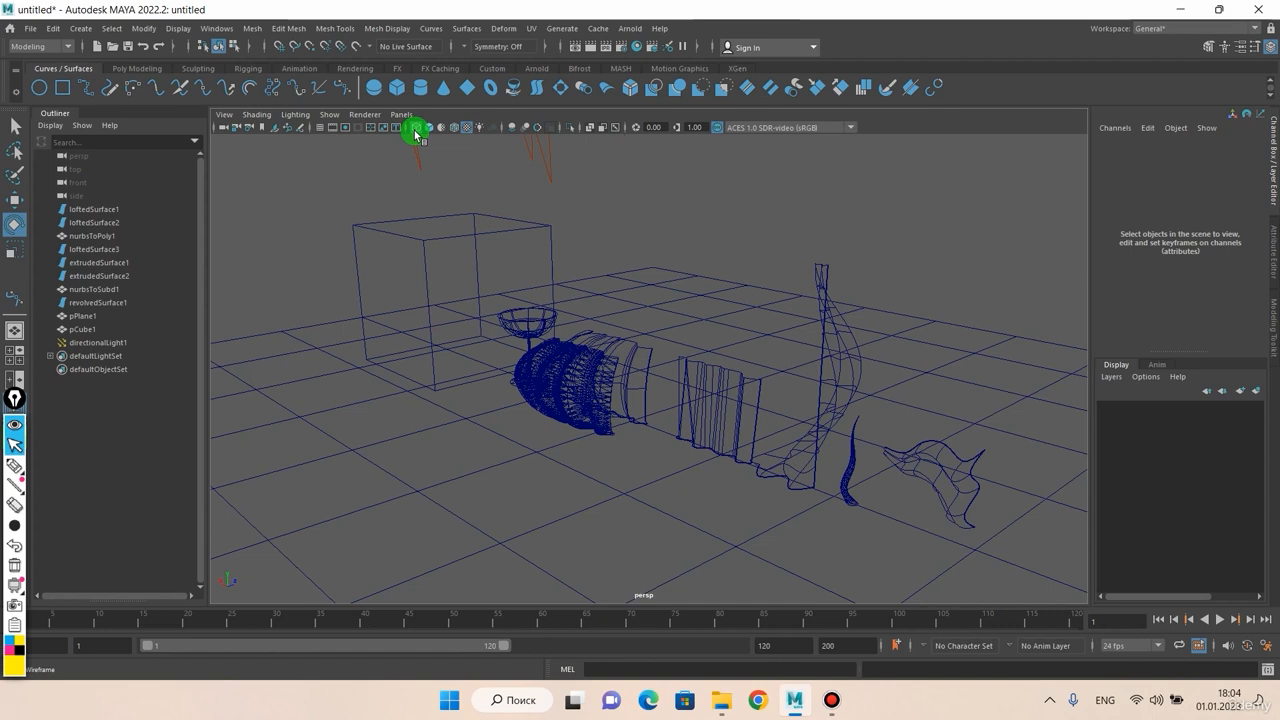
pyautogui.click(416, 129)
pyautogui.press('4')
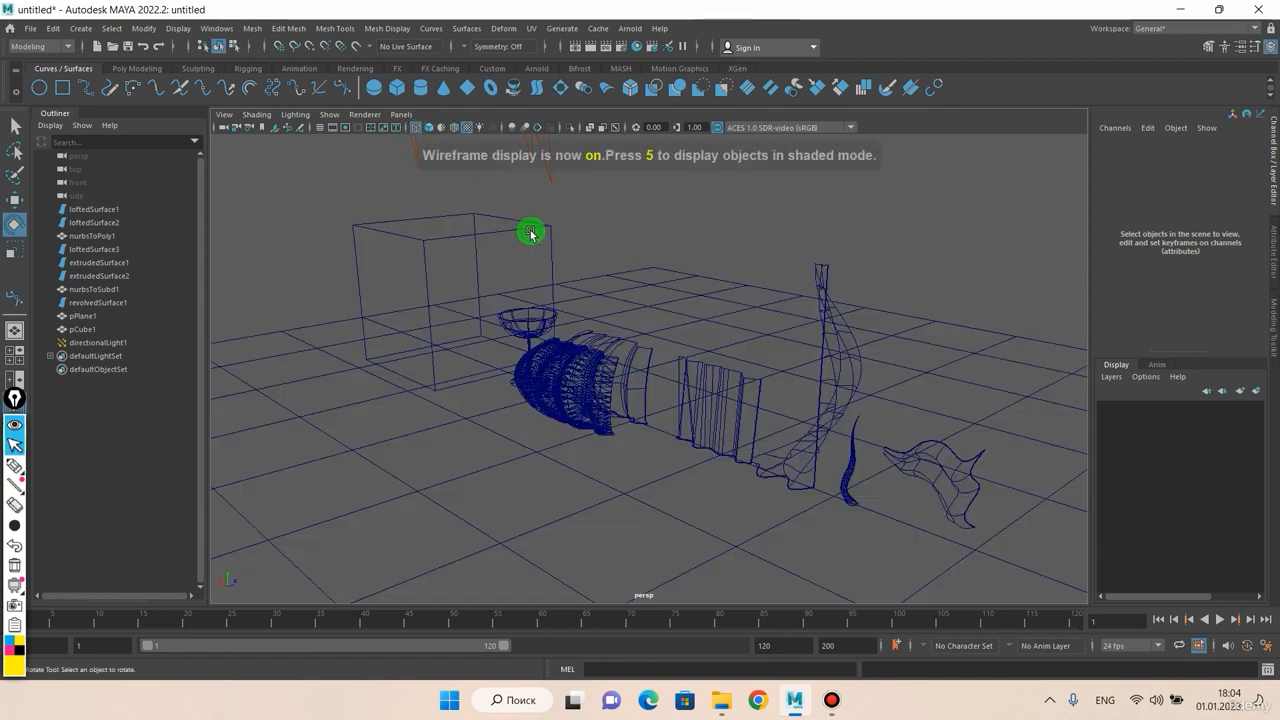
pyautogui.click(417, 128)
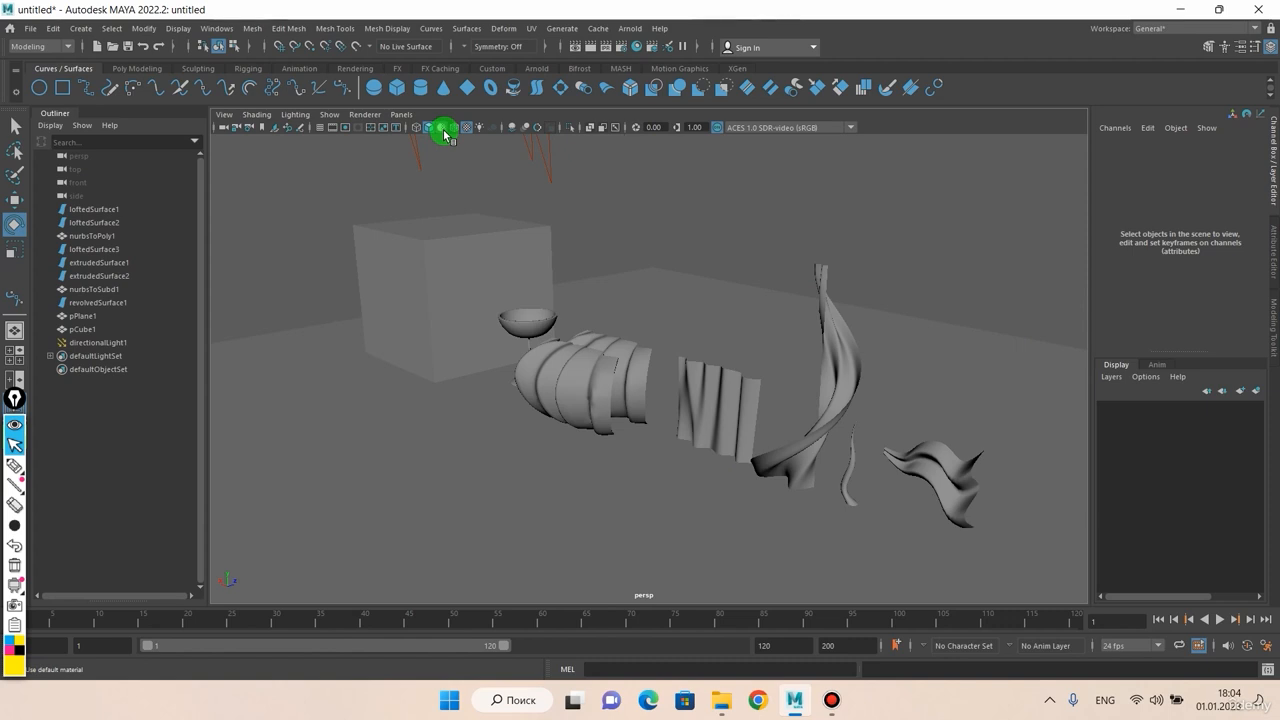
pyautogui.keyDown('alt'); pyautogui.moveTo(524, 190); pyautogui.dragTo(508, 191); pyautogui.keyUp('alt')
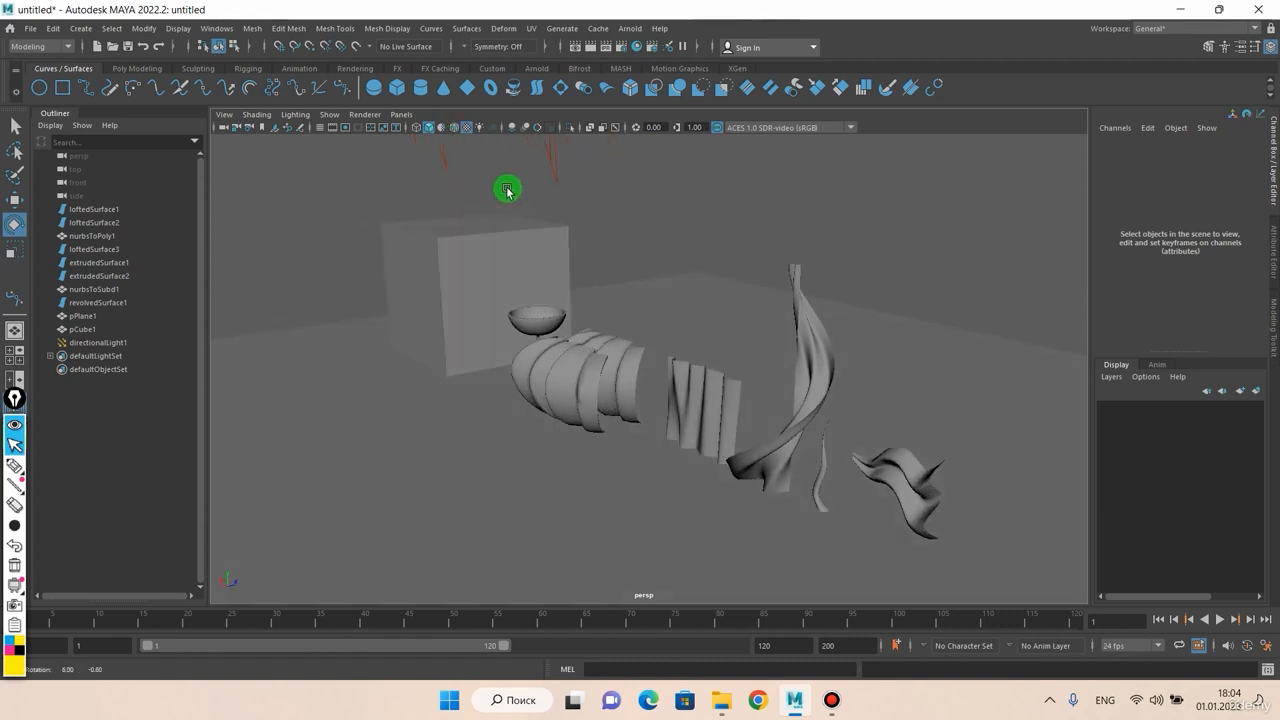
pyautogui.click(459, 135)
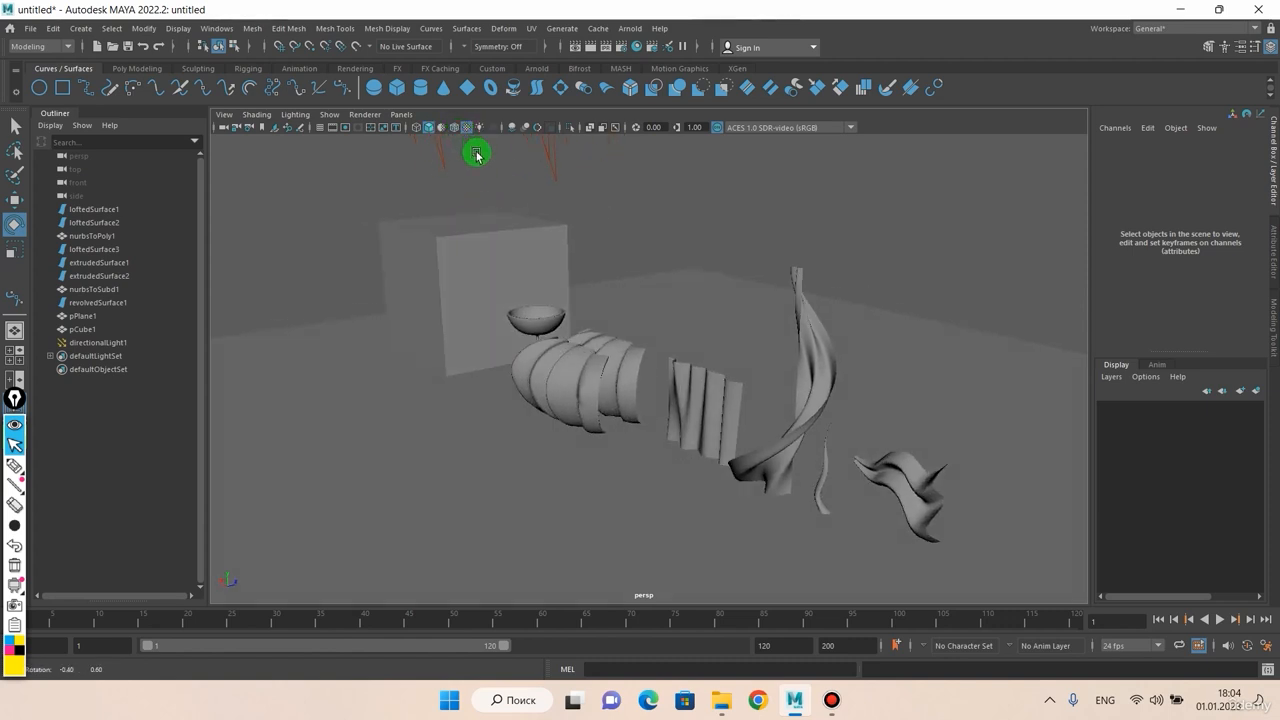
pyautogui.click(446, 131)
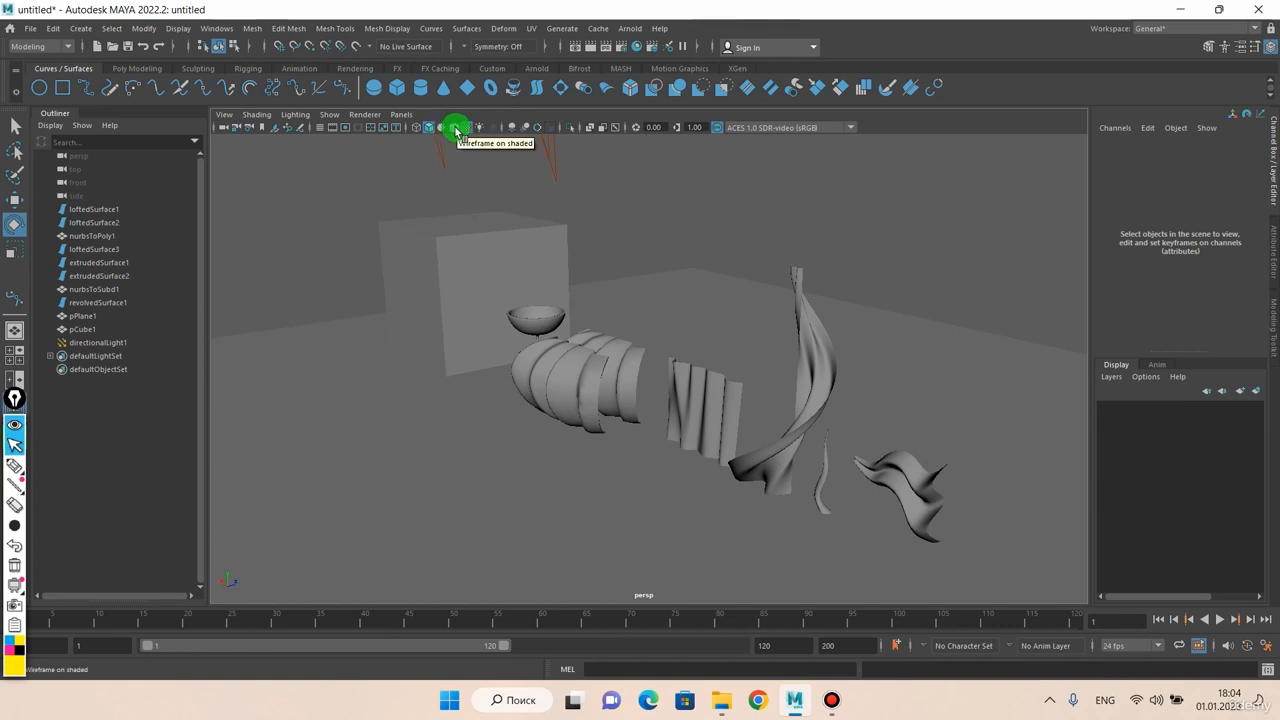
pyautogui.click(459, 133)
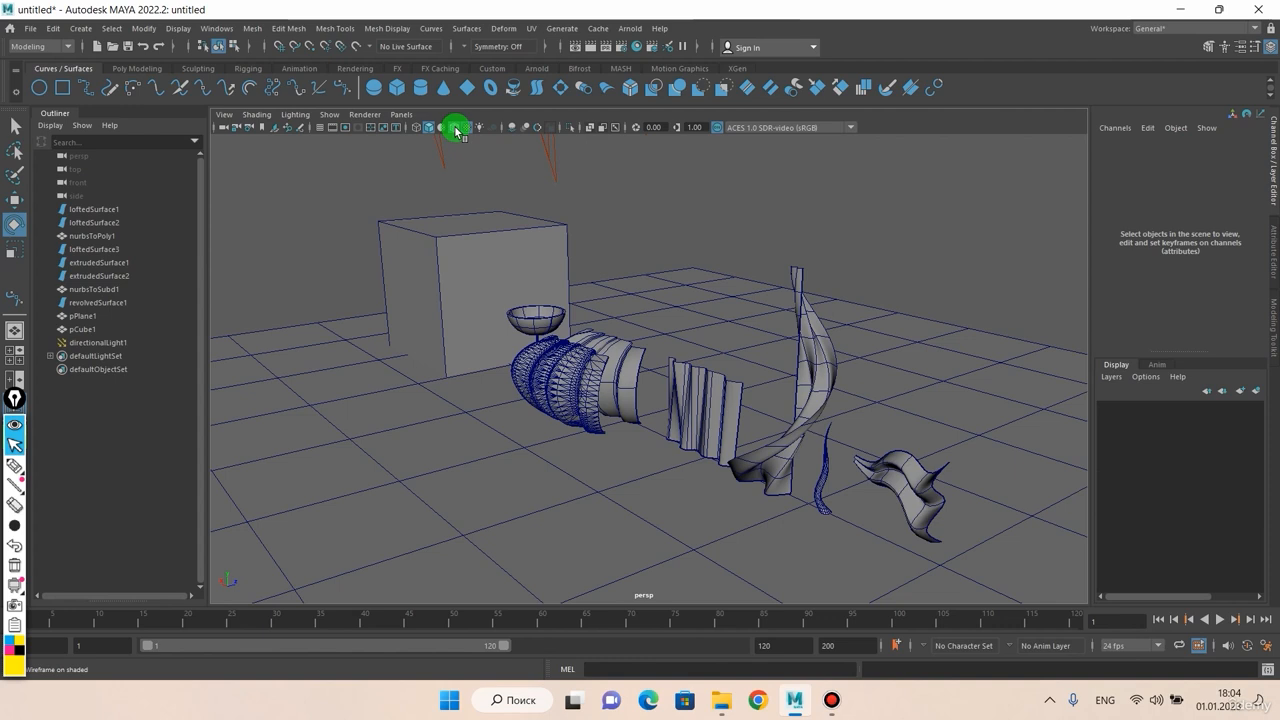
pyautogui.click(456, 131)
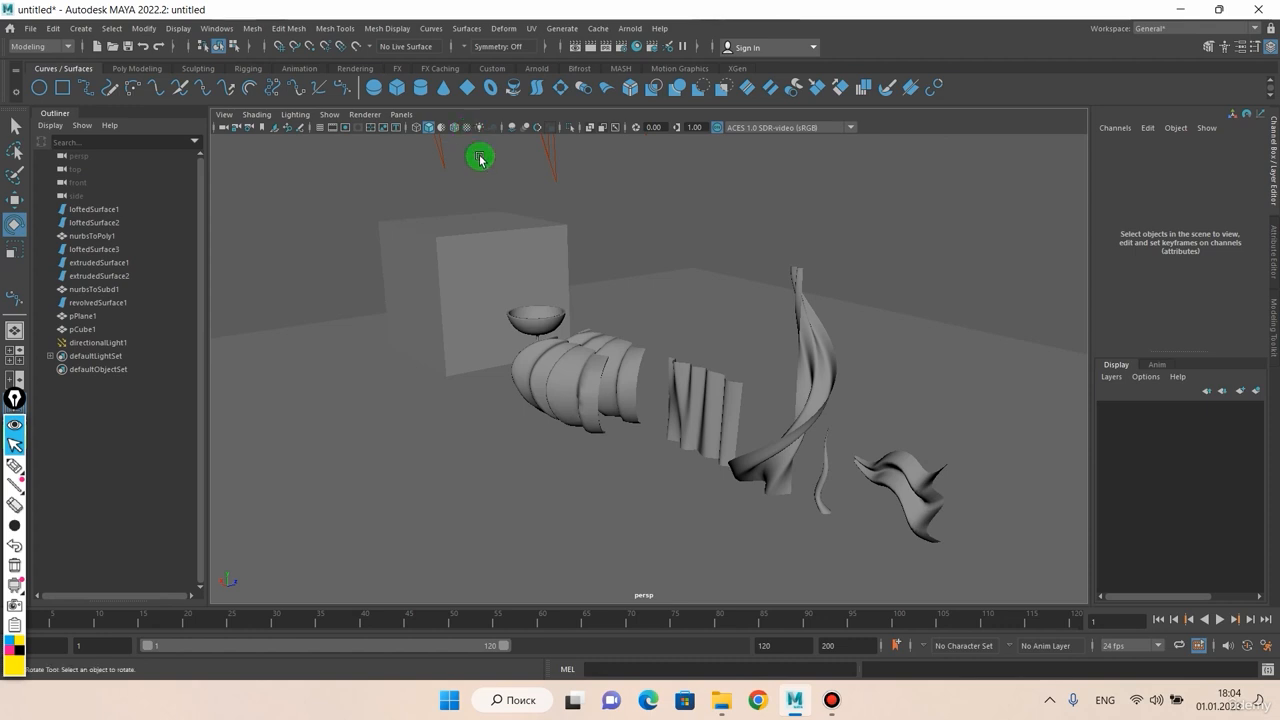
pyautogui.scroll(2, 475, 150)
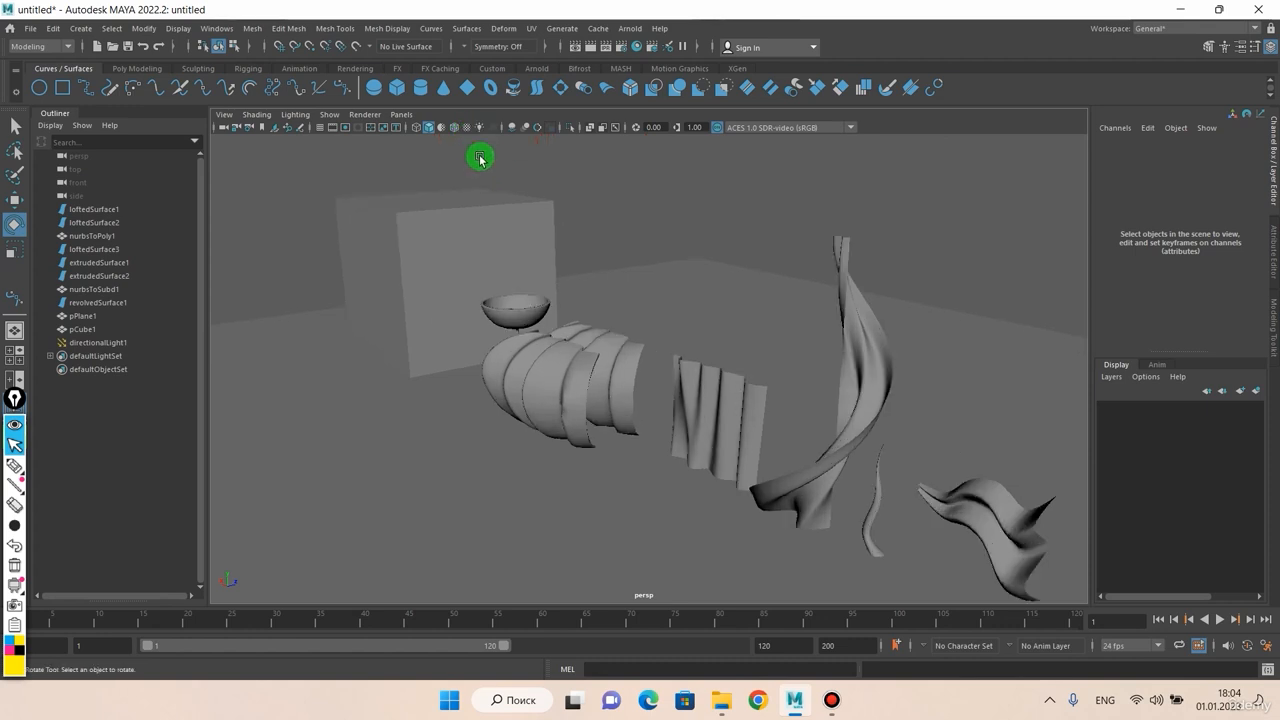
pyautogui.keyDown('alt'); pyautogui.moveTo(486, 160); pyautogui.dragTo(493, 156); pyautogui.keyUp('alt')
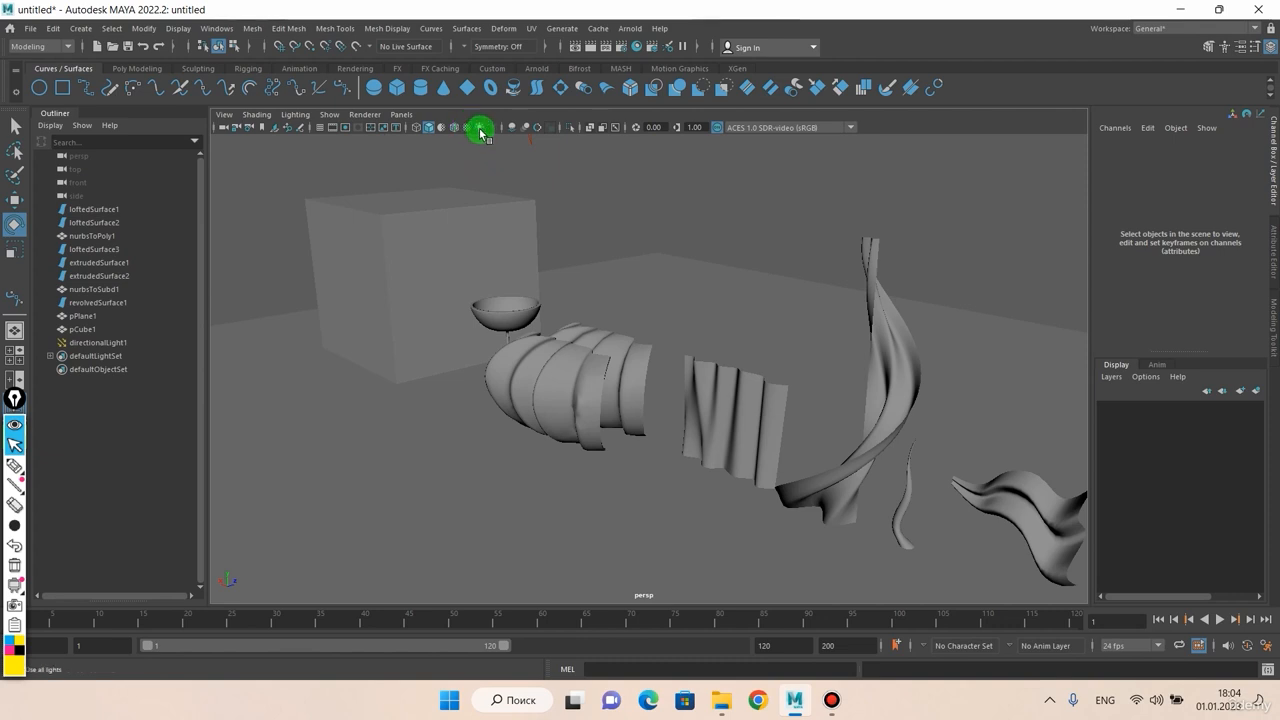
pyautogui.click(481, 130)
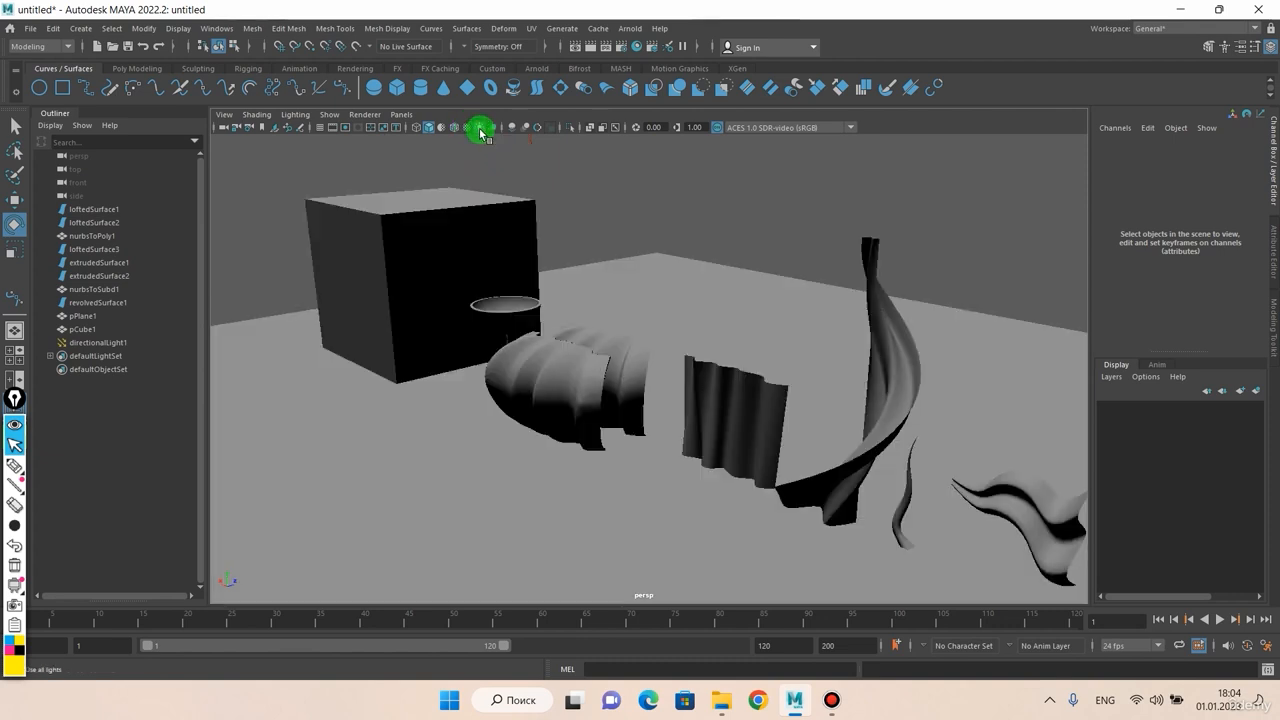
pyautogui.click(480, 132)
pyautogui.click(480, 132)
pyautogui.scroll(-4, 545, 195)
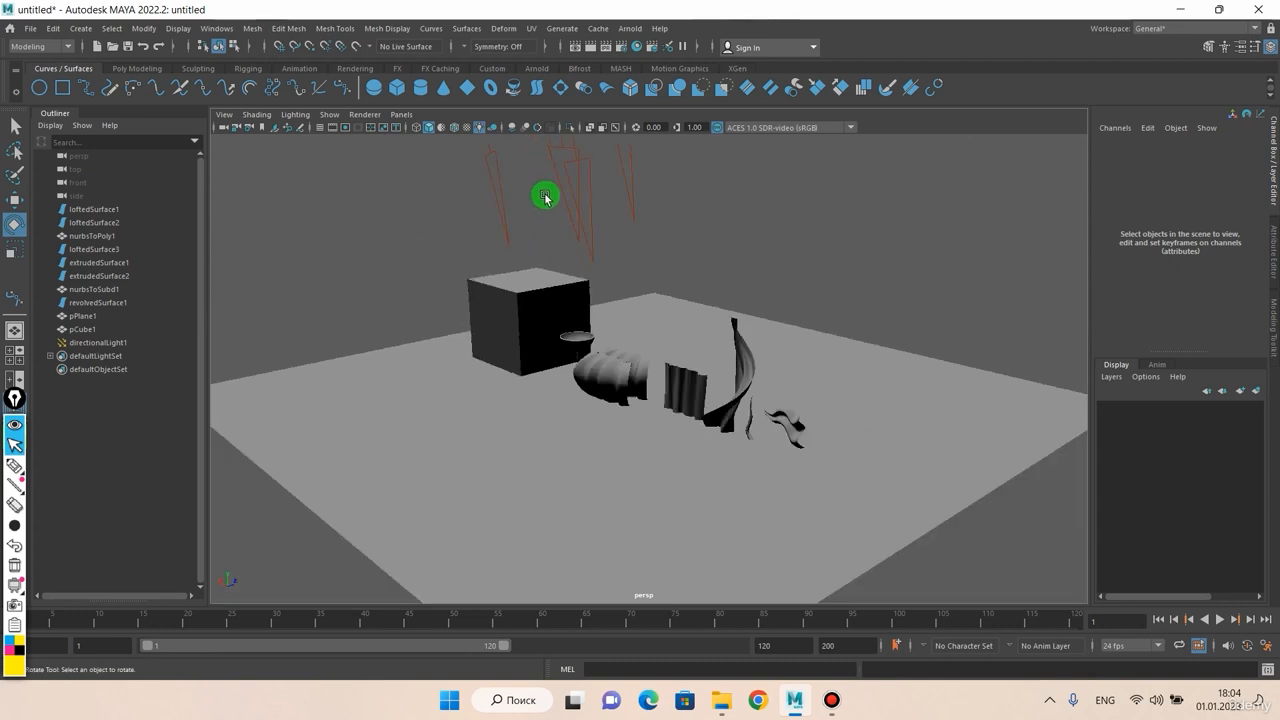
pyautogui.scroll(1, 554, 222)
pyautogui.scroll(5, 556, 225)
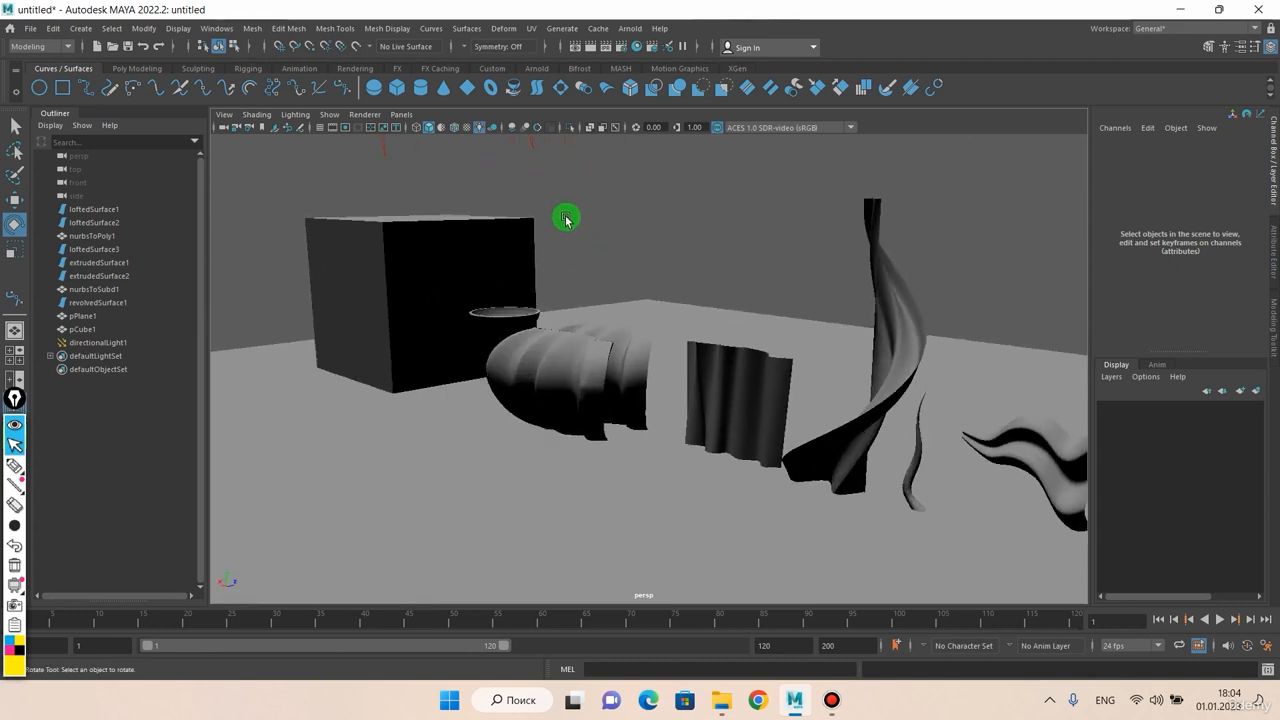
pyautogui.scroll(-1, 527, 207)
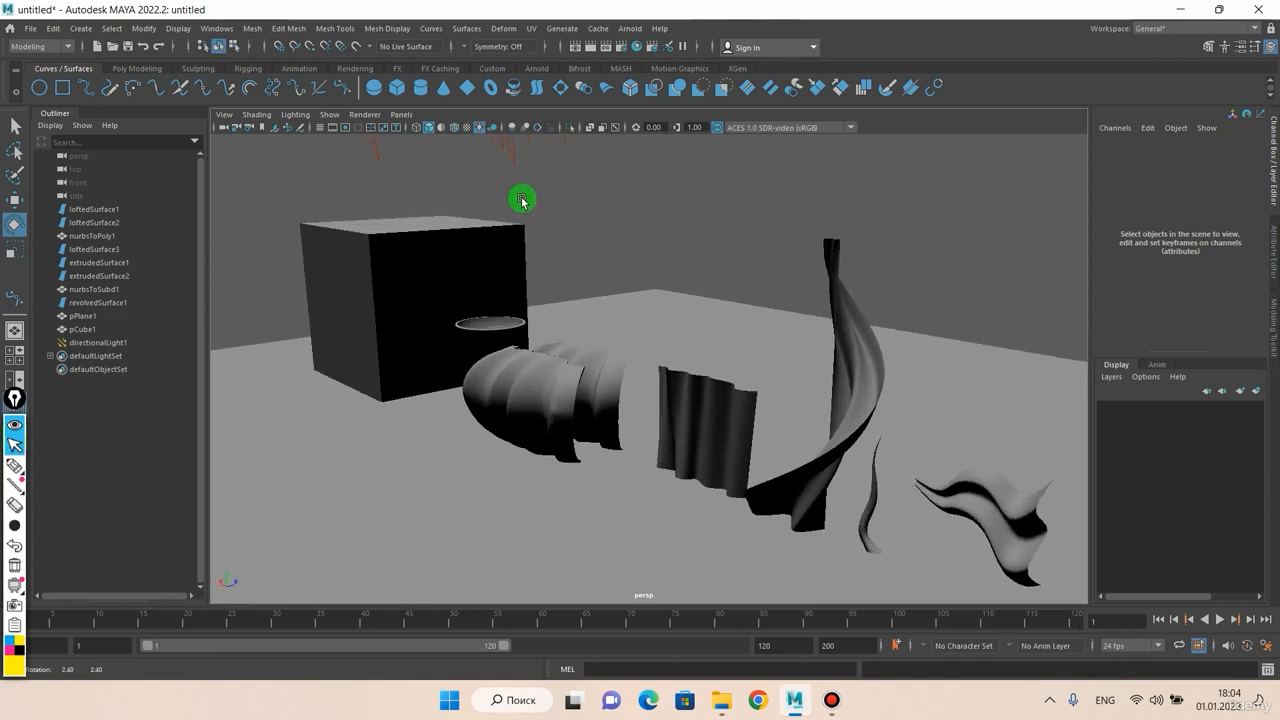
pyautogui.click(492, 130)
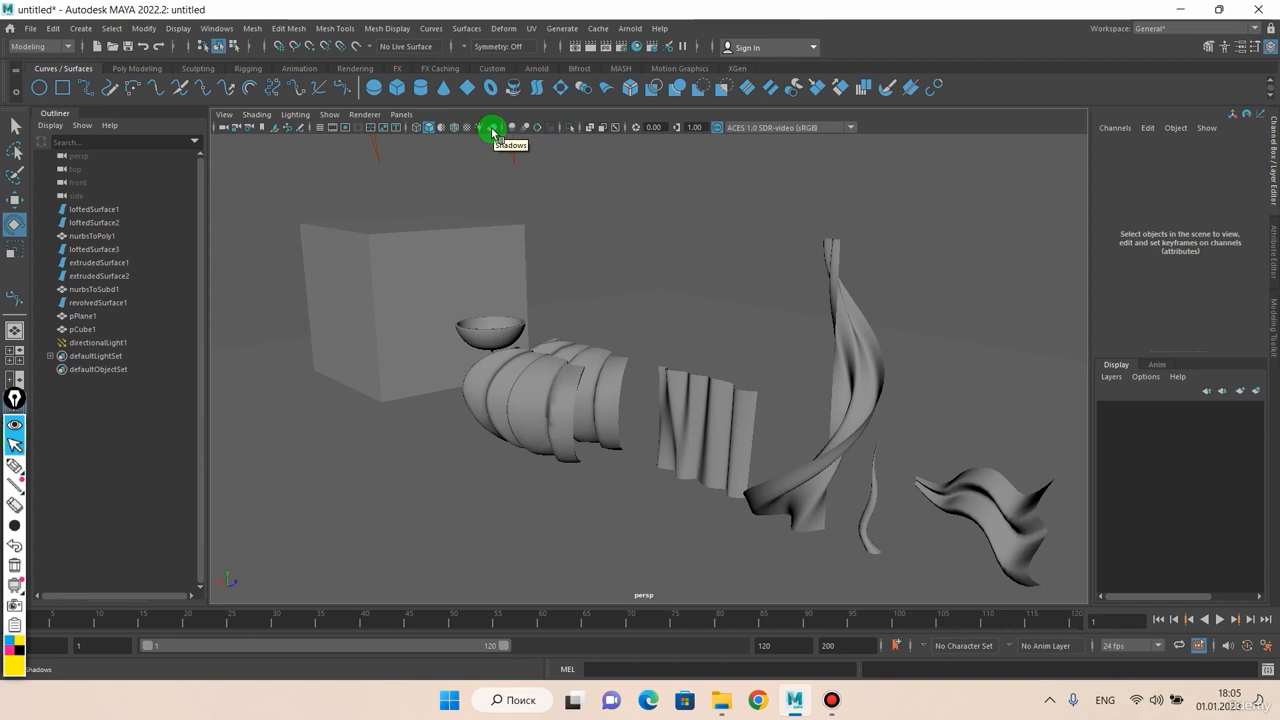
pyautogui.click(480, 127)
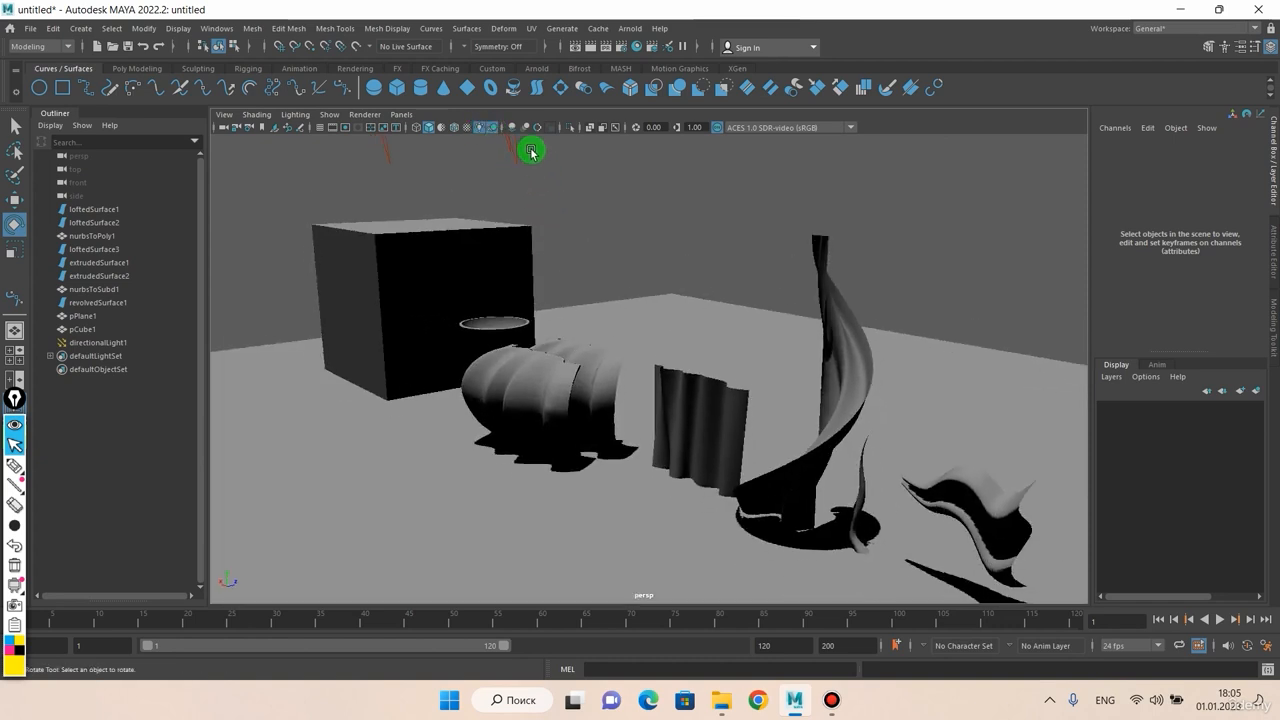
pyautogui.click(497, 130)
pyautogui.click(497, 130)
pyautogui.click(497, 130)
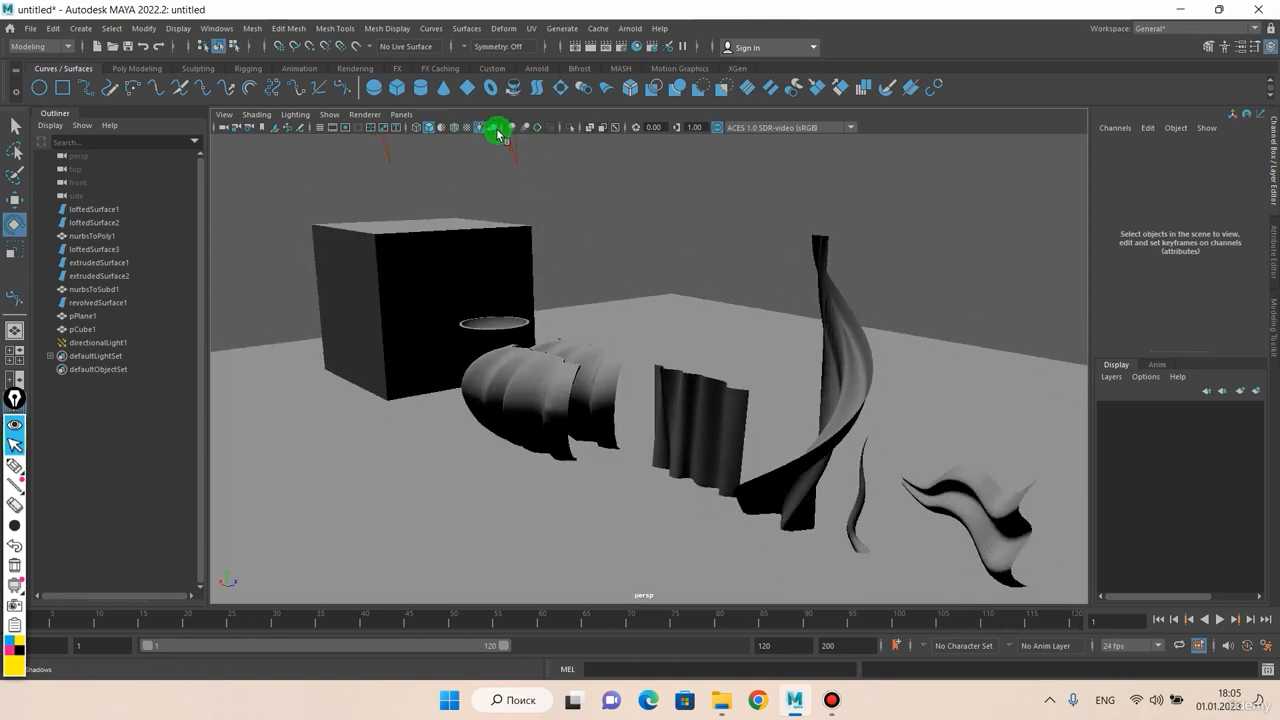
pyautogui.click(497, 130)
pyautogui.click(497, 130)
pyautogui.click(497, 130)
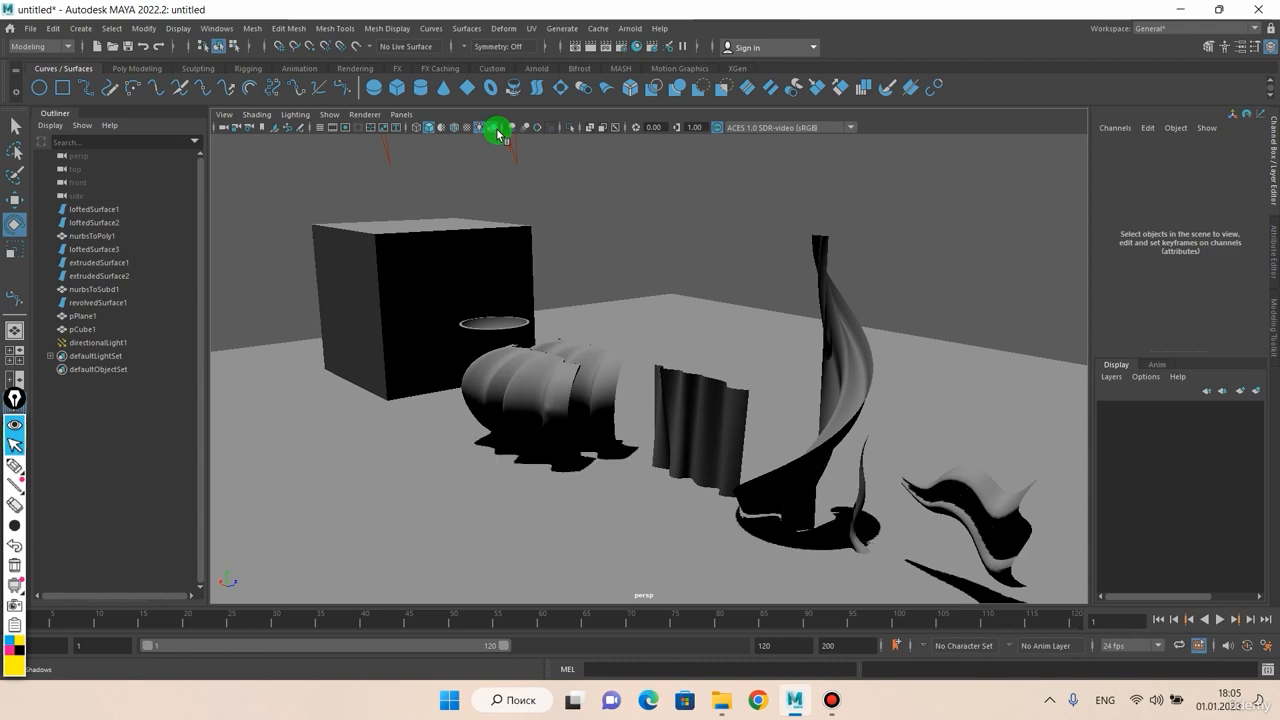
pyautogui.click(497, 130)
pyautogui.click(497, 130)
pyautogui.click(497, 130)
pyautogui.click(479, 127)
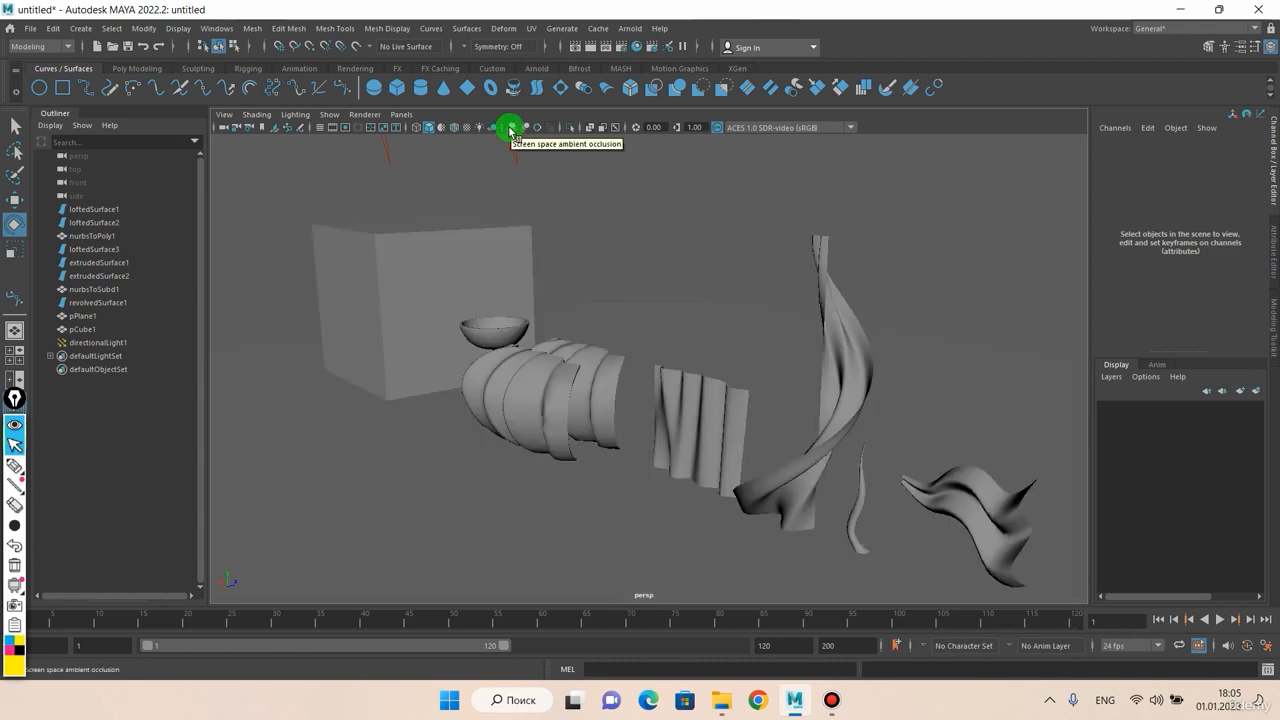
# Step: Turn on Use All Lights, Shadows and Screen-space Ambient Occlusion in the viewport
pyautogui.click(511, 130)
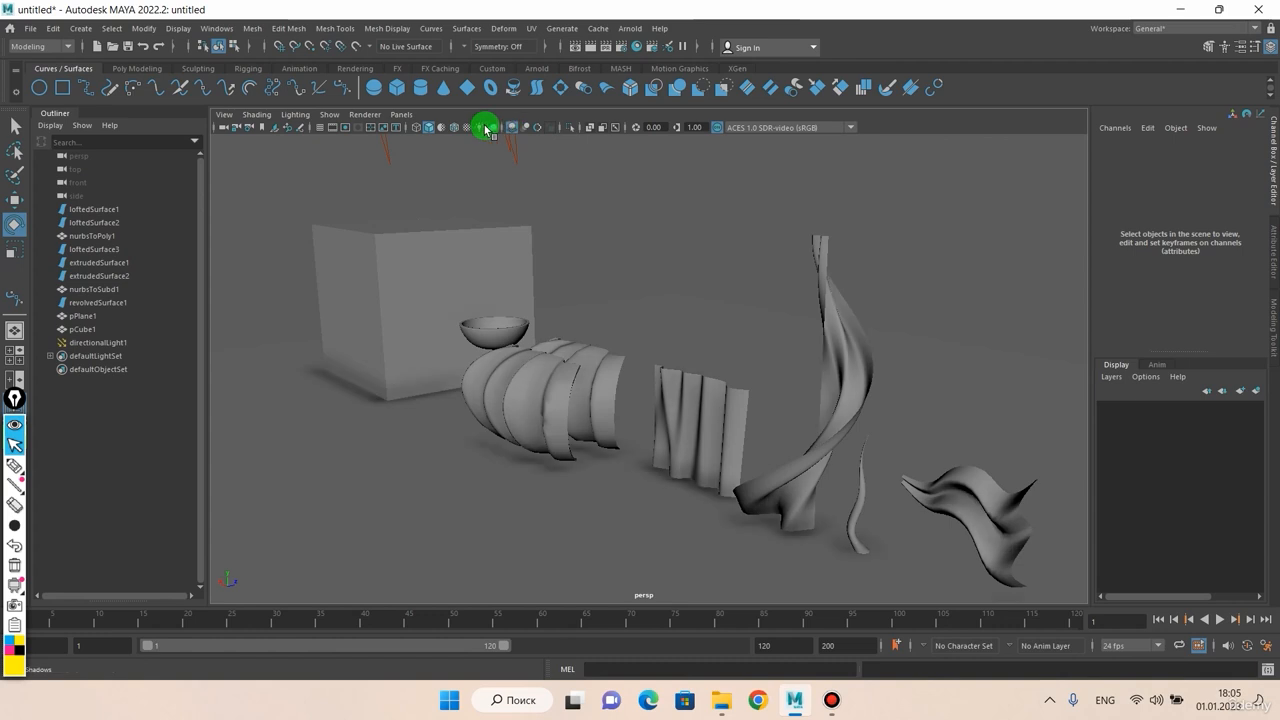
pyautogui.click(483, 128)
pyautogui.click(497, 128)
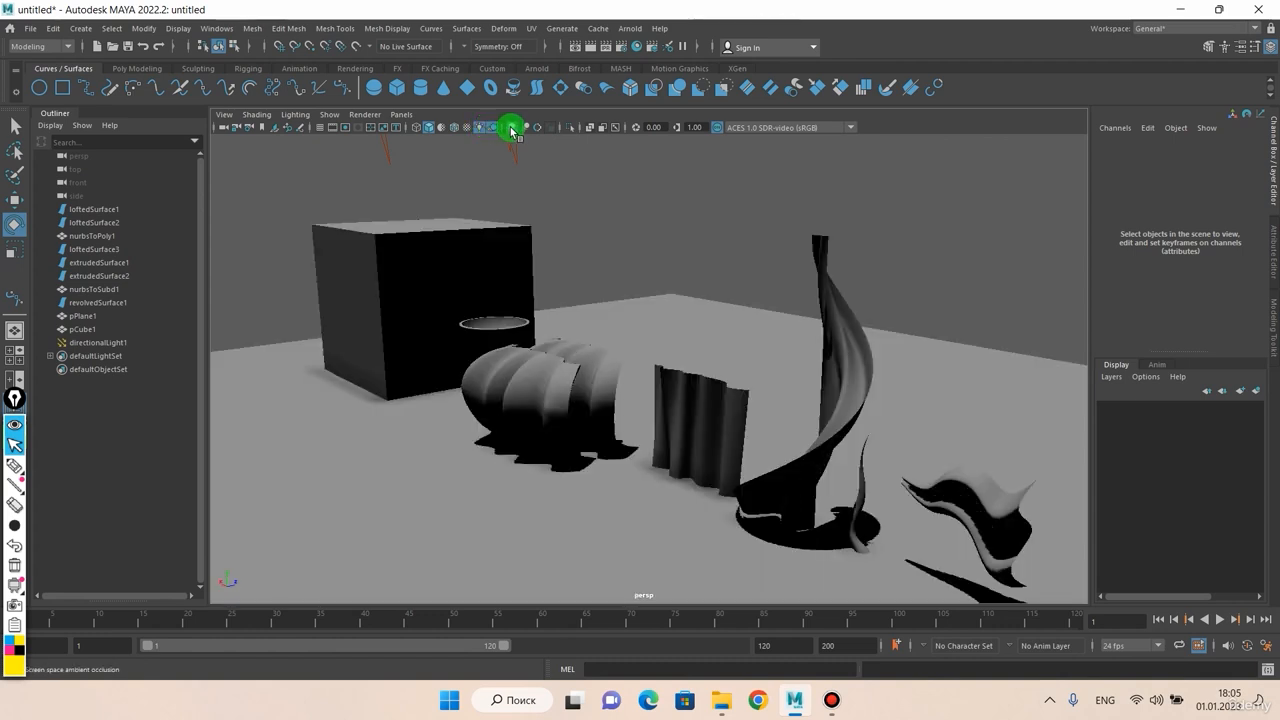
pyautogui.click(511, 128)
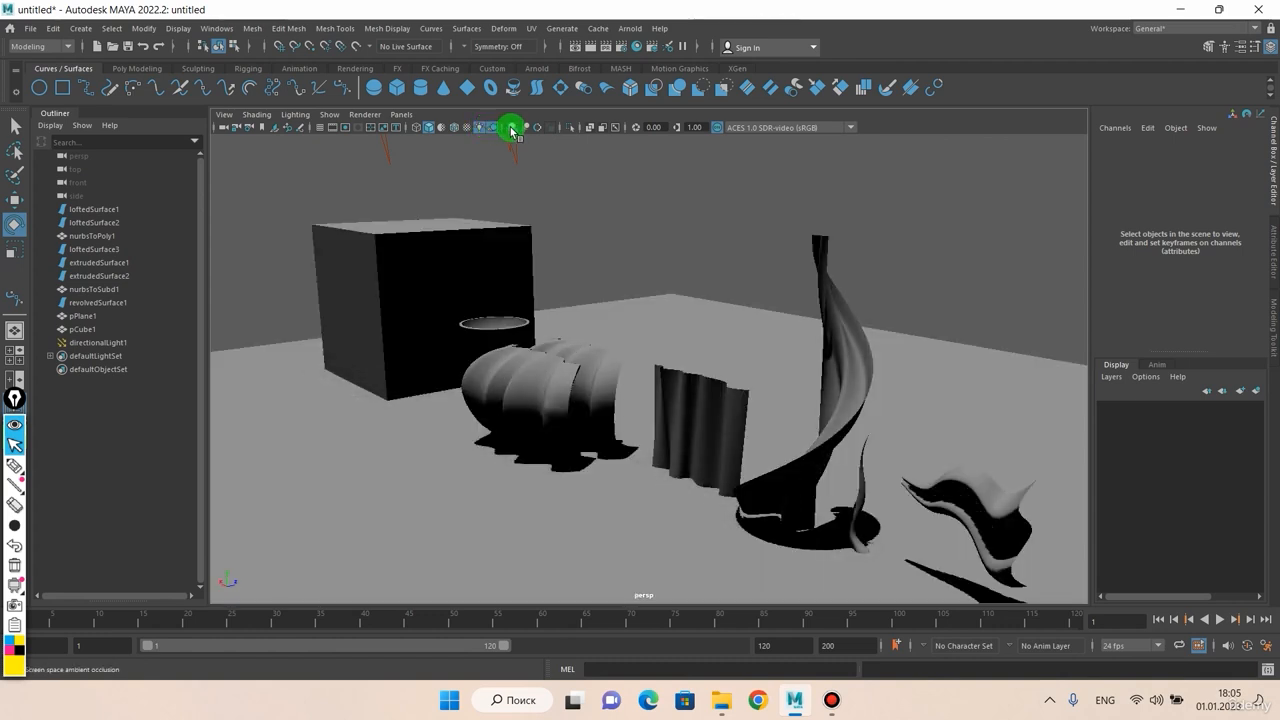
pyautogui.moveTo(561, 208)
pyautogui.keyDown('alt'); pyautogui.mouseDown()
pyautogui.moveTo(649, 229)
pyautogui.moveTo(714, 197)
pyautogui.moveTo(530, 257)
pyautogui.moveTo(563, 254)
pyautogui.mouseUp(); pyautogui.keyUp('alt')
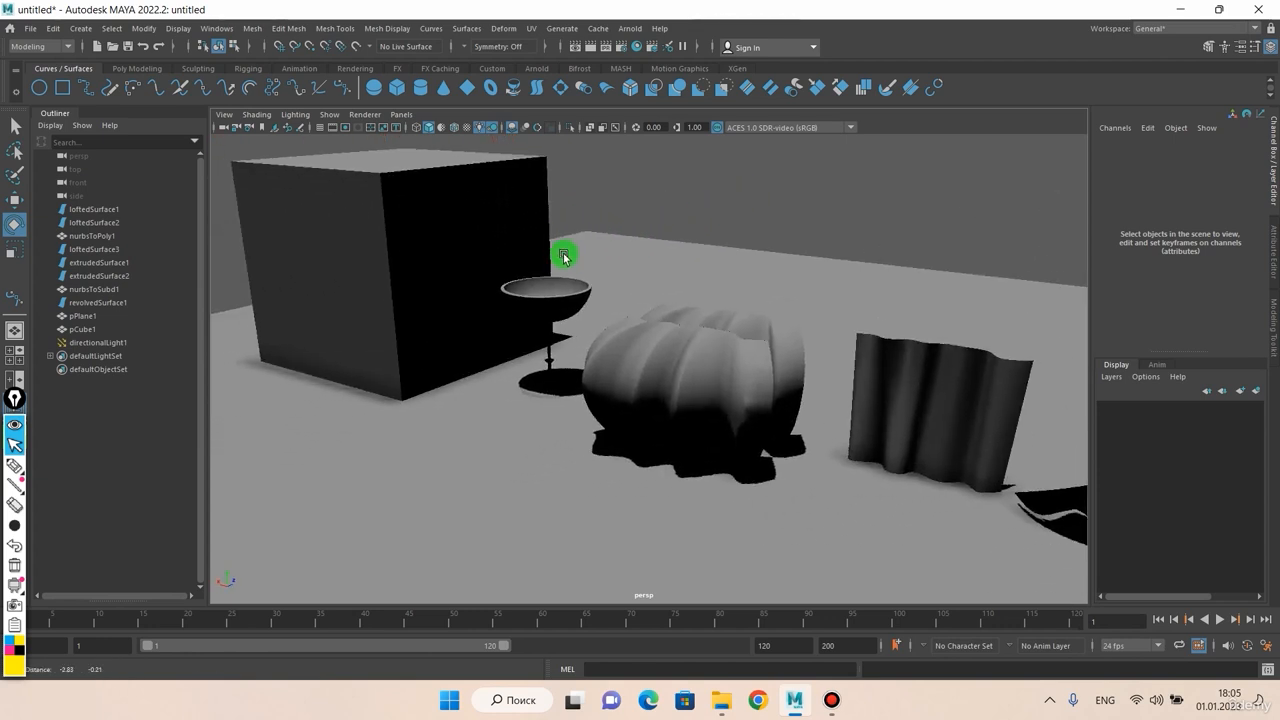
# Step: Toggle ambient occlusion on and off to compare, leave it on, and tumble toward the twisted surface
pyautogui.click(513, 128)
pyautogui.click(513, 128)
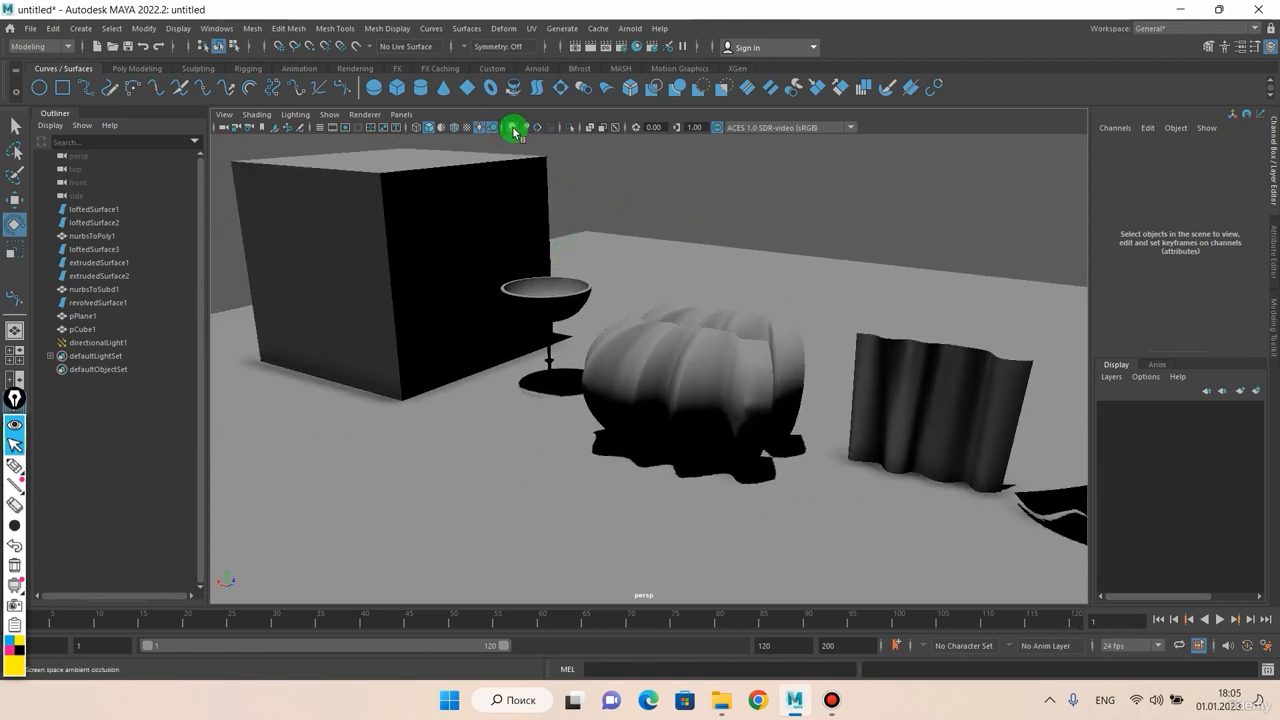
pyautogui.click(513, 128)
pyautogui.click(513, 128)
pyautogui.click(513, 128)
pyautogui.click(513, 128)
pyautogui.click(513, 129)
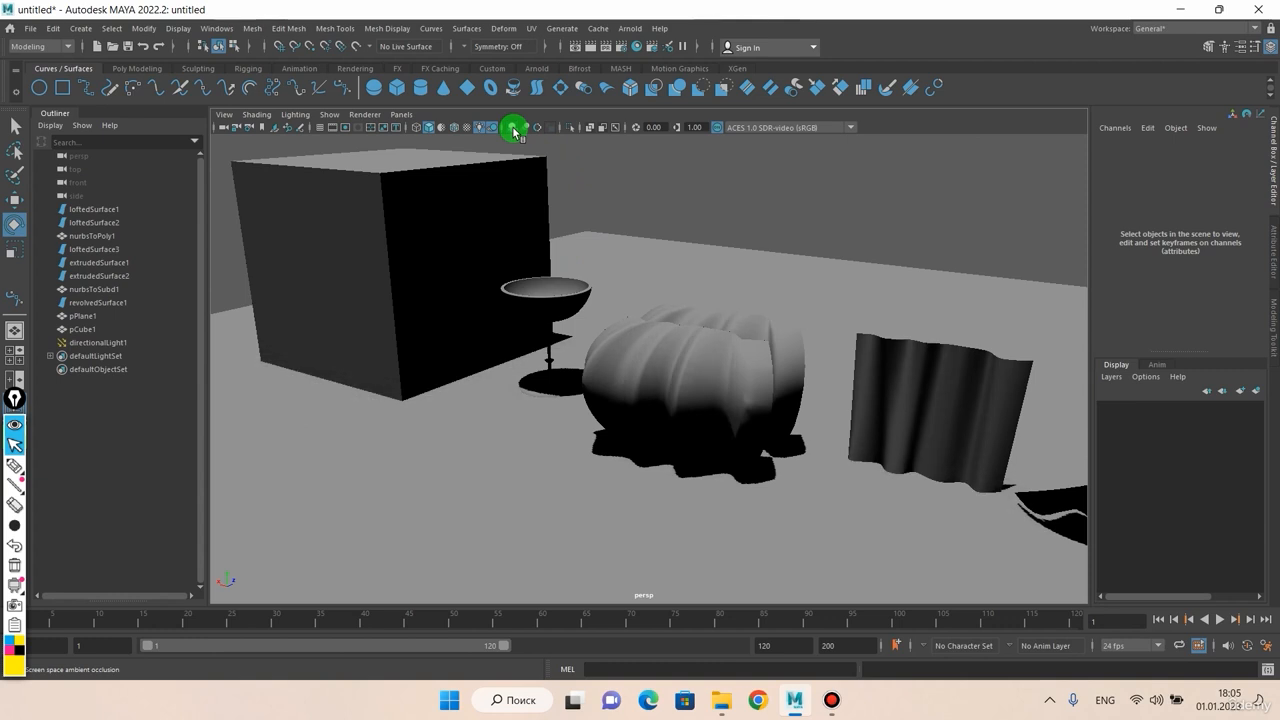
pyautogui.click(513, 129)
pyautogui.keyDown('alt'); pyautogui.moveTo(537, 172); pyautogui.dragTo(609, 197); pyautogui.keyUp('alt')
pyautogui.keyDown('alt'); pyautogui.moveTo(609, 197); pyautogui.dragTo(580, 192, button='middle'); pyautogui.keyUp('alt')
pyautogui.keyDown('alt'); pyautogui.moveTo(580, 192); pyautogui.dragTo(583, 260); pyautogui.keyUp('alt')
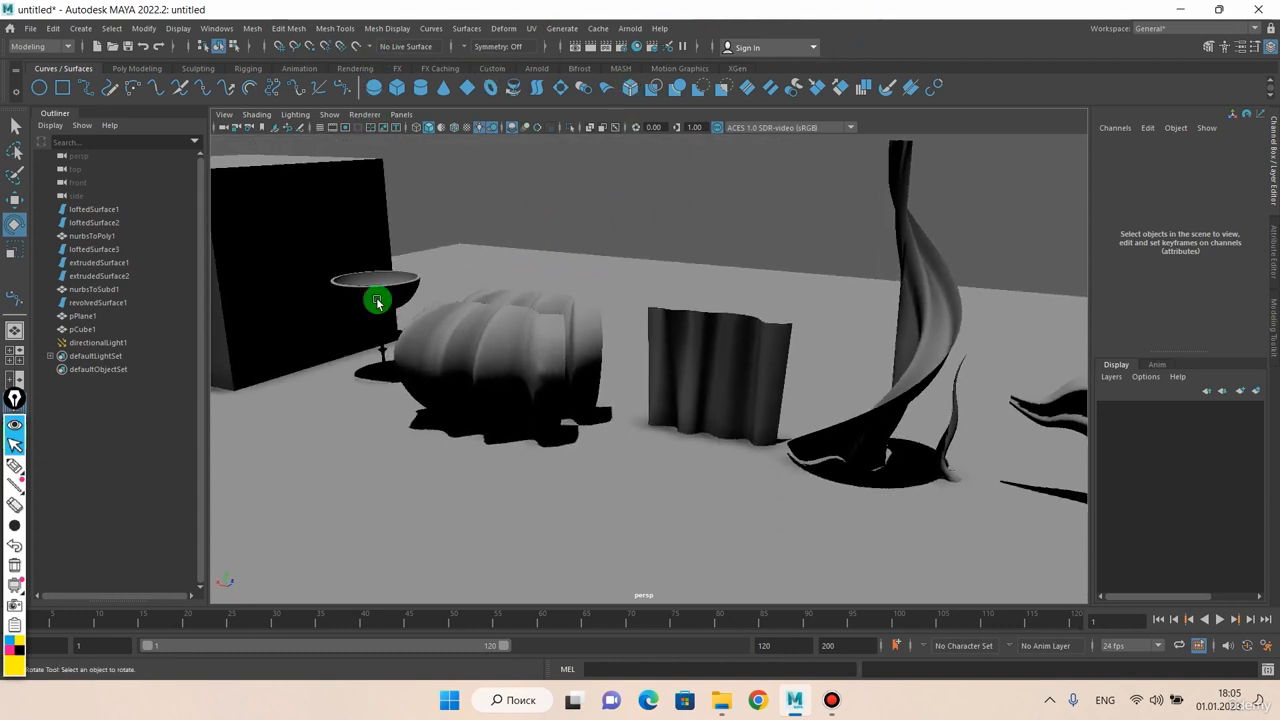
pyautogui.click(36, 470)
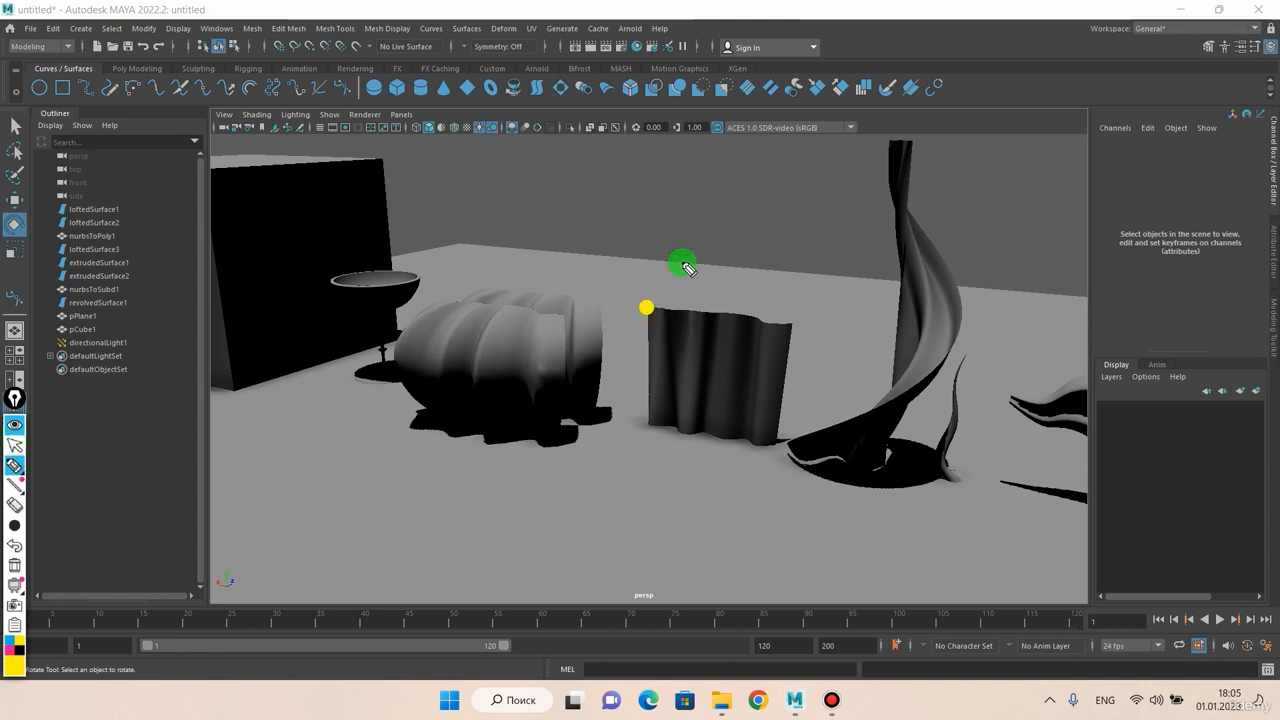
pyautogui.moveTo(683, 264)
pyautogui.mouseDown()
pyautogui.moveTo(663, 349)
pyautogui.moveTo(626, 331)
pyautogui.mouseUp()
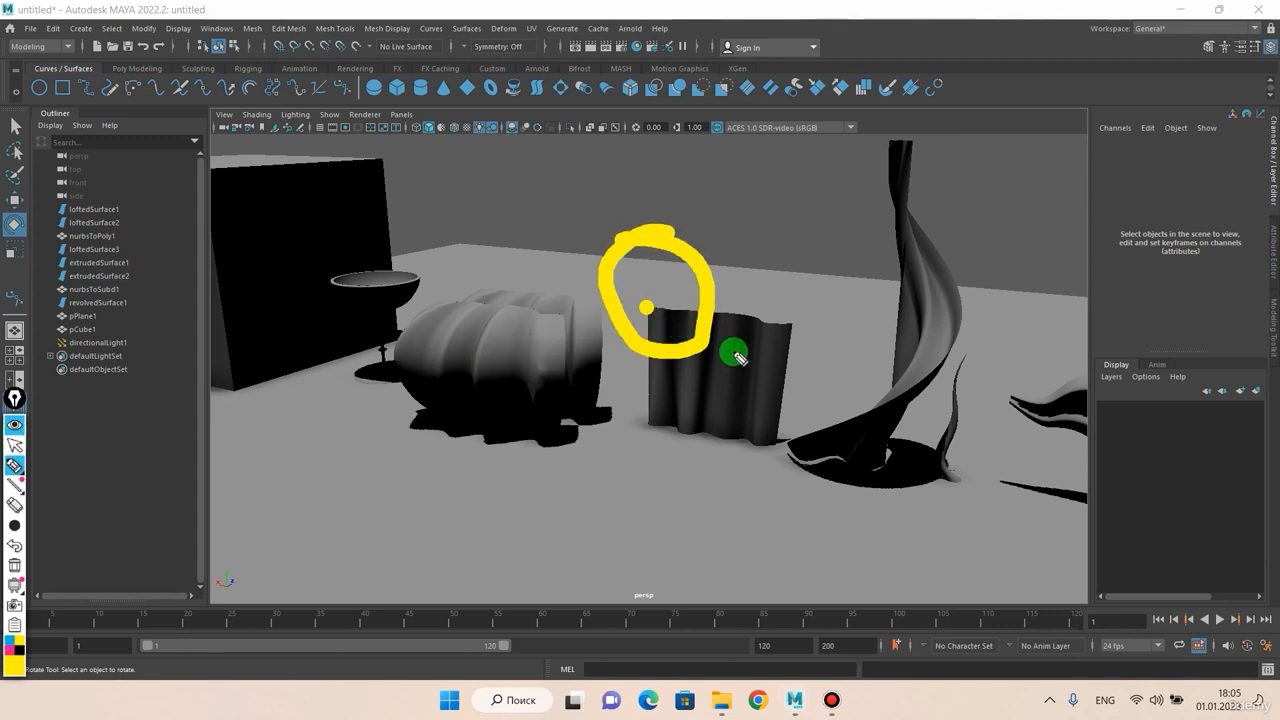
pyautogui.moveTo(755, 390); pyautogui.dragTo(683, 318)
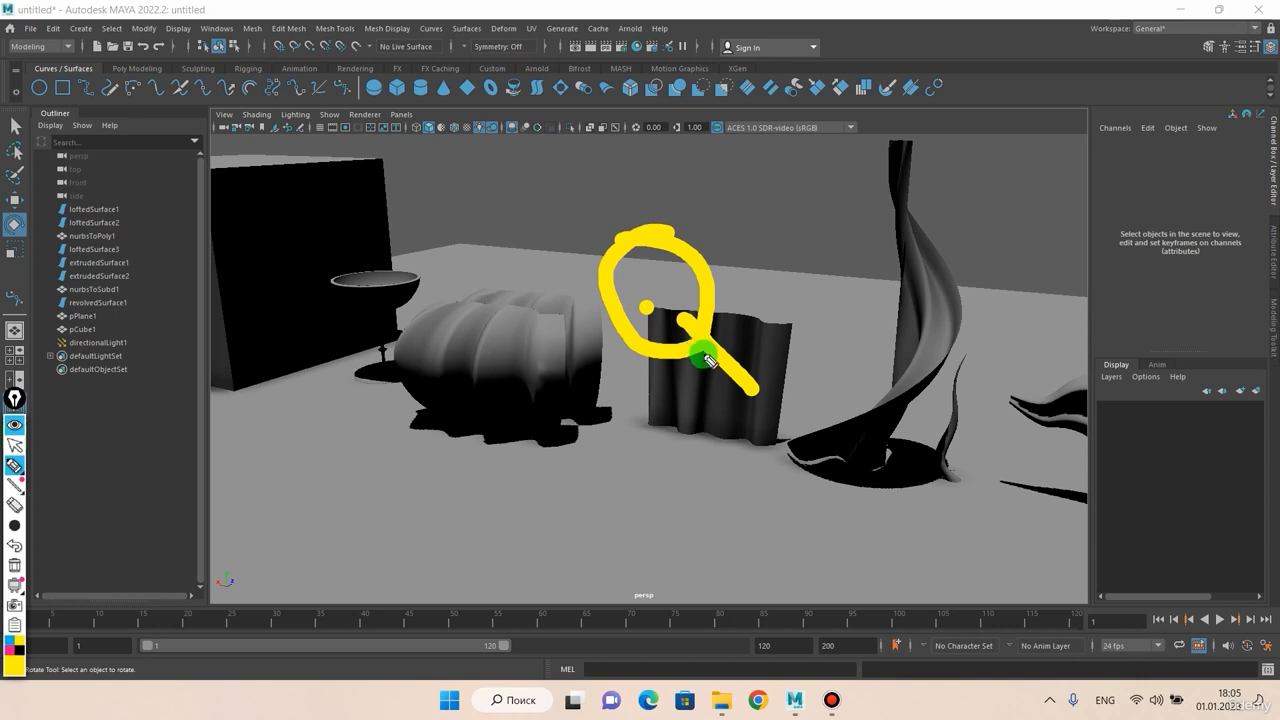
pyautogui.moveTo(649, 366); pyautogui.dragTo(737, 270)
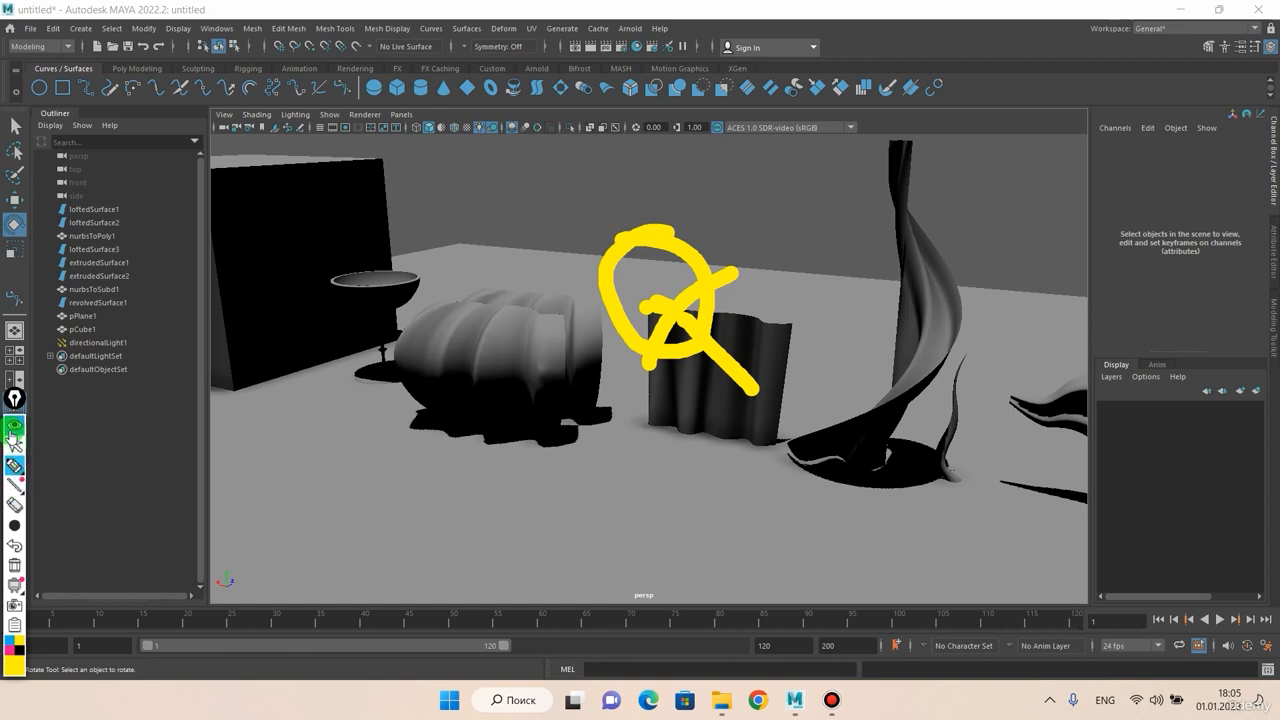
pyautogui.click(15, 565)
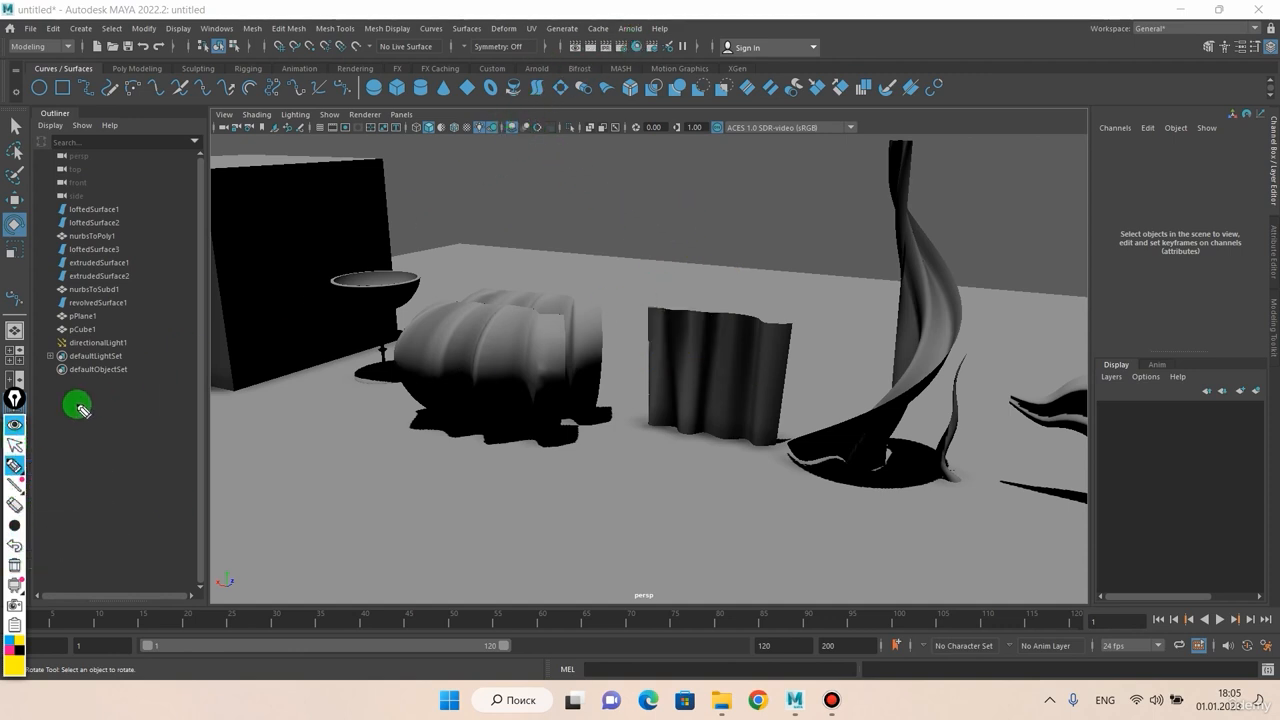
pyautogui.click(14, 446)
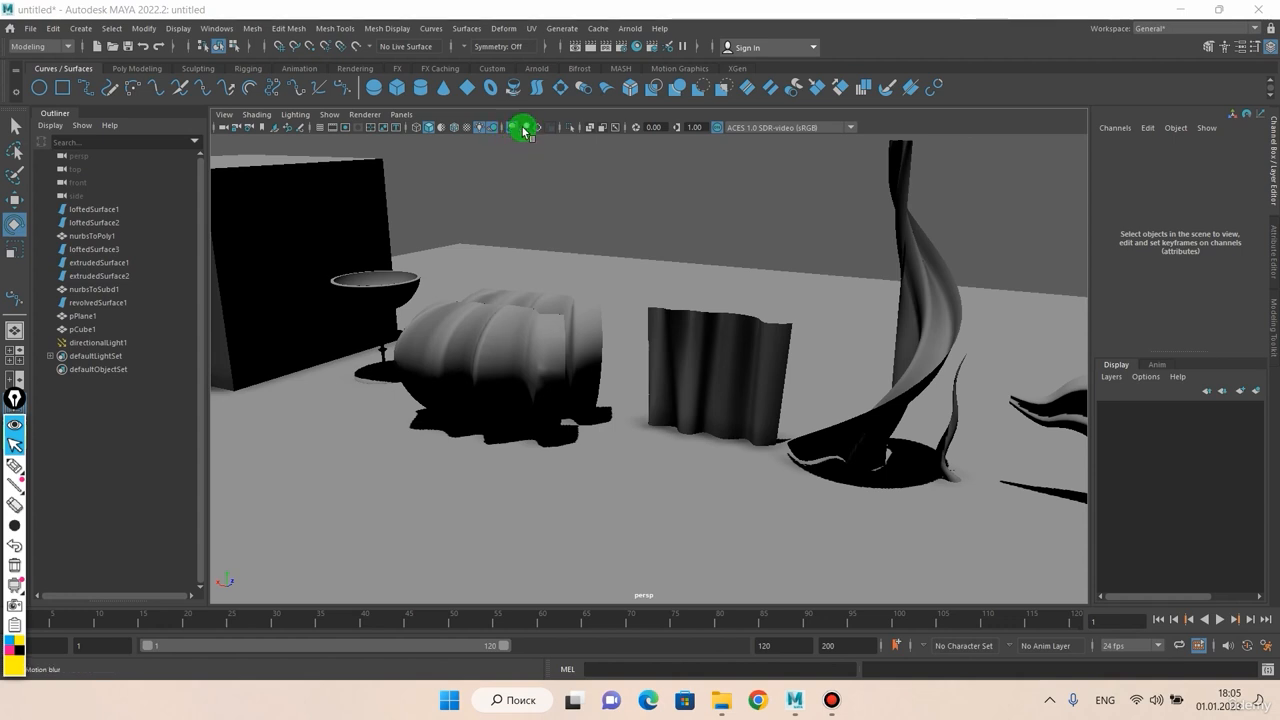
# Step: Turn on viewport Motion Blur and pan to inspect the effect
pyautogui.click(524, 131)
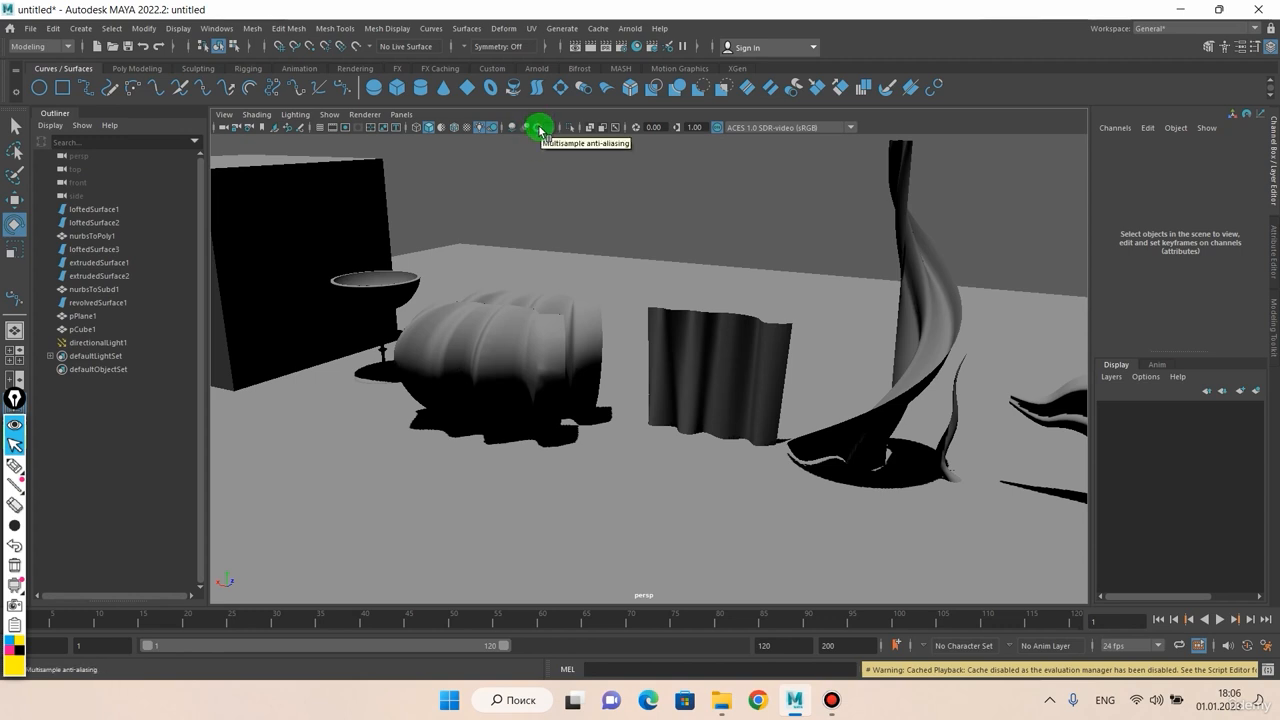
pyautogui.keyDown('alt'); pyautogui.moveTo(534, 215); pyautogui.dragTo(688, 255, button='middle'); pyautogui.keyUp('alt')
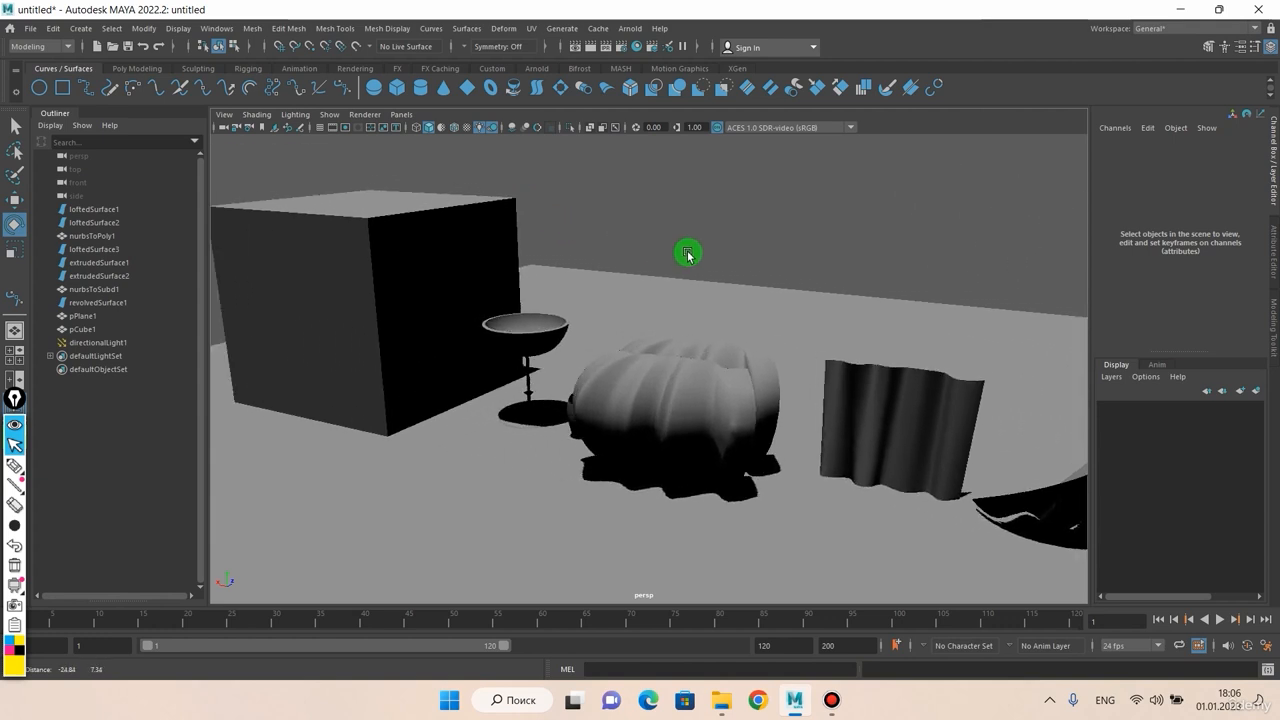
pyautogui.keyDown('alt'); pyautogui.moveTo(483, 197); pyautogui.dragTo(457, 234); pyautogui.keyUp('alt')
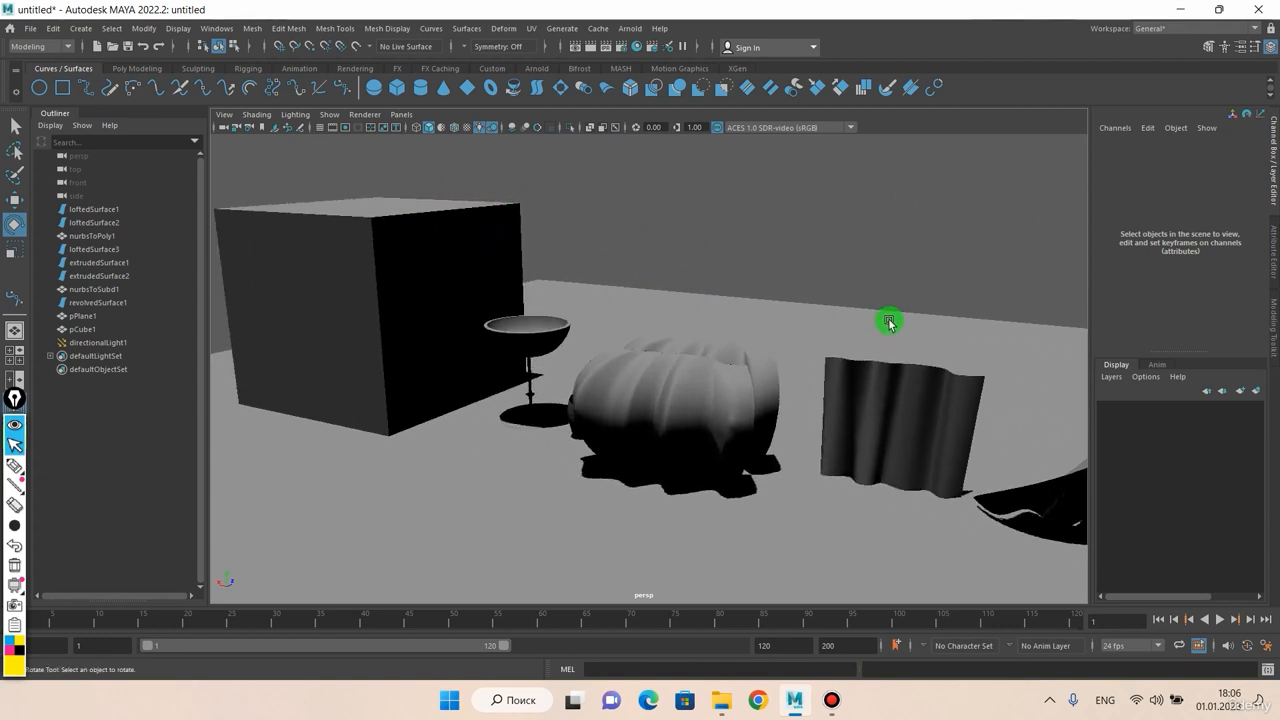
# Step: Turn on Multisample Anti-aliasing to smooth edges and orbit closer
pyautogui.click(537, 128)
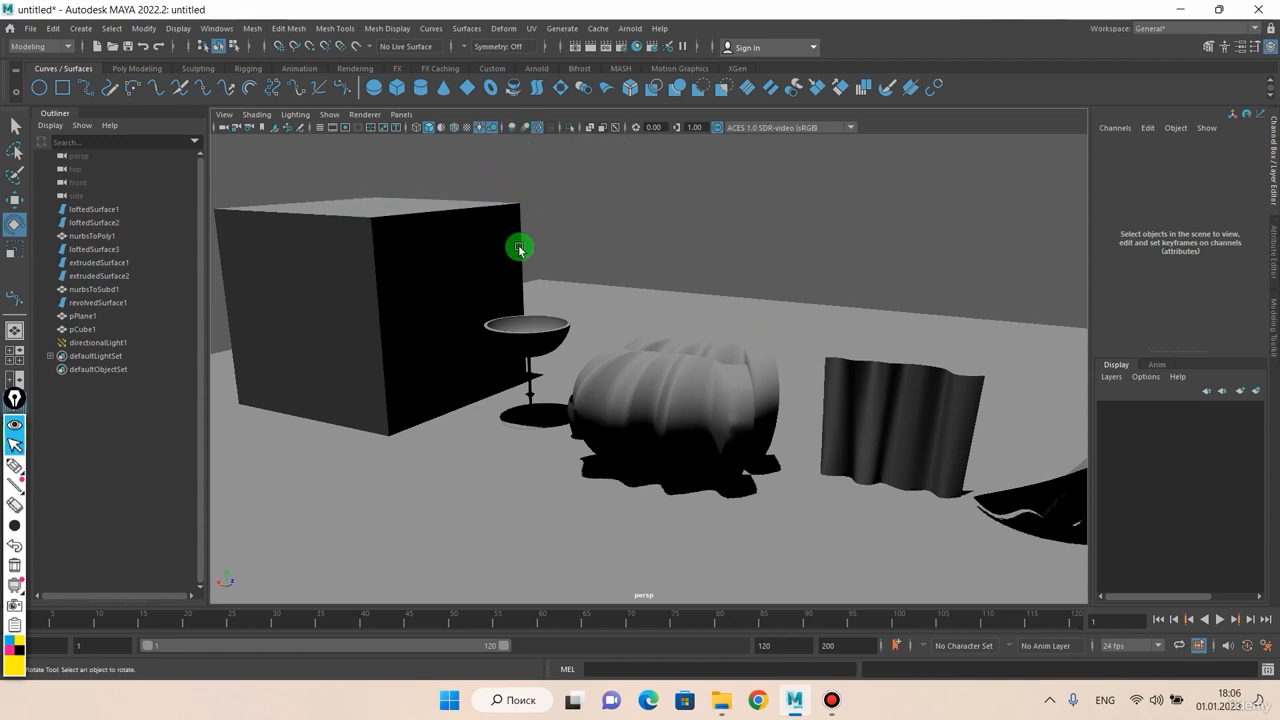
pyautogui.keyDown('alt'); pyautogui.moveTo(776, 310); pyautogui.dragTo(637, 286); pyautogui.keyUp('alt')
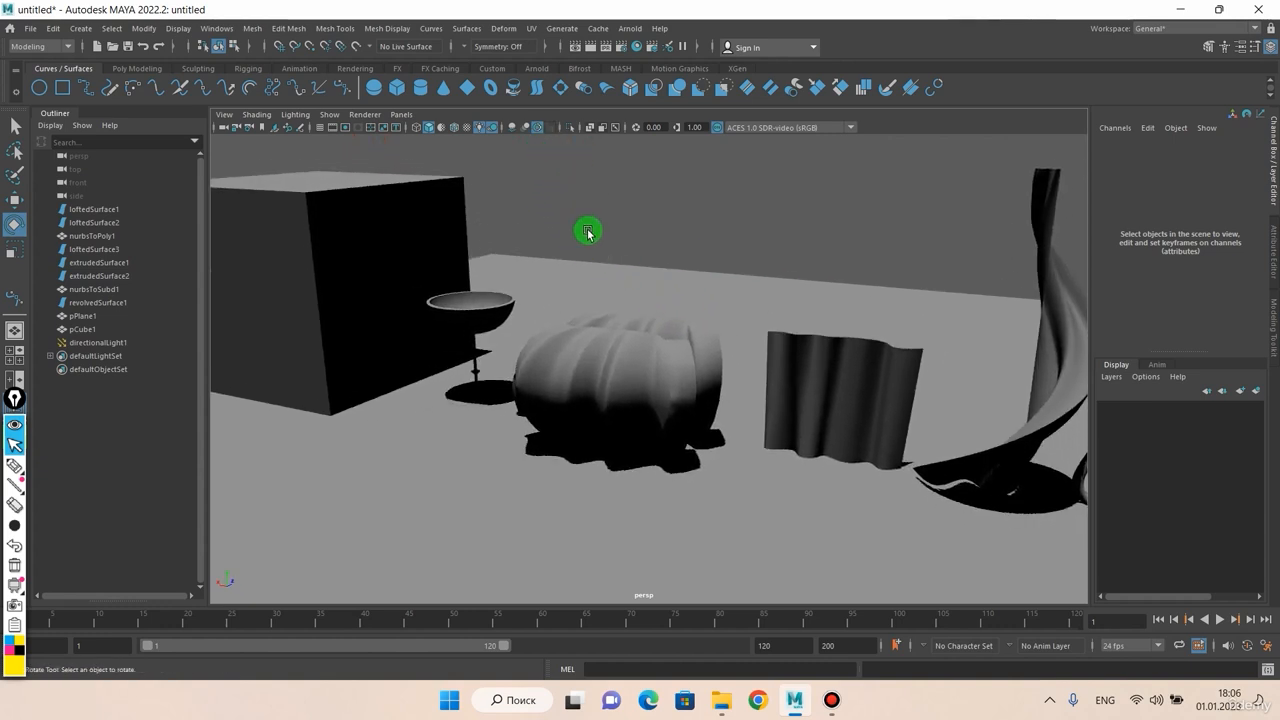
pyautogui.scroll(2, 588, 236)
pyautogui.keyDown('alt'); pyautogui.moveTo(591, 251); pyautogui.dragTo(574, 245); pyautogui.keyUp('alt')
# Step: Turn off Shadows and switch from all scene lights back to default lighting
pyautogui.click(492, 130)
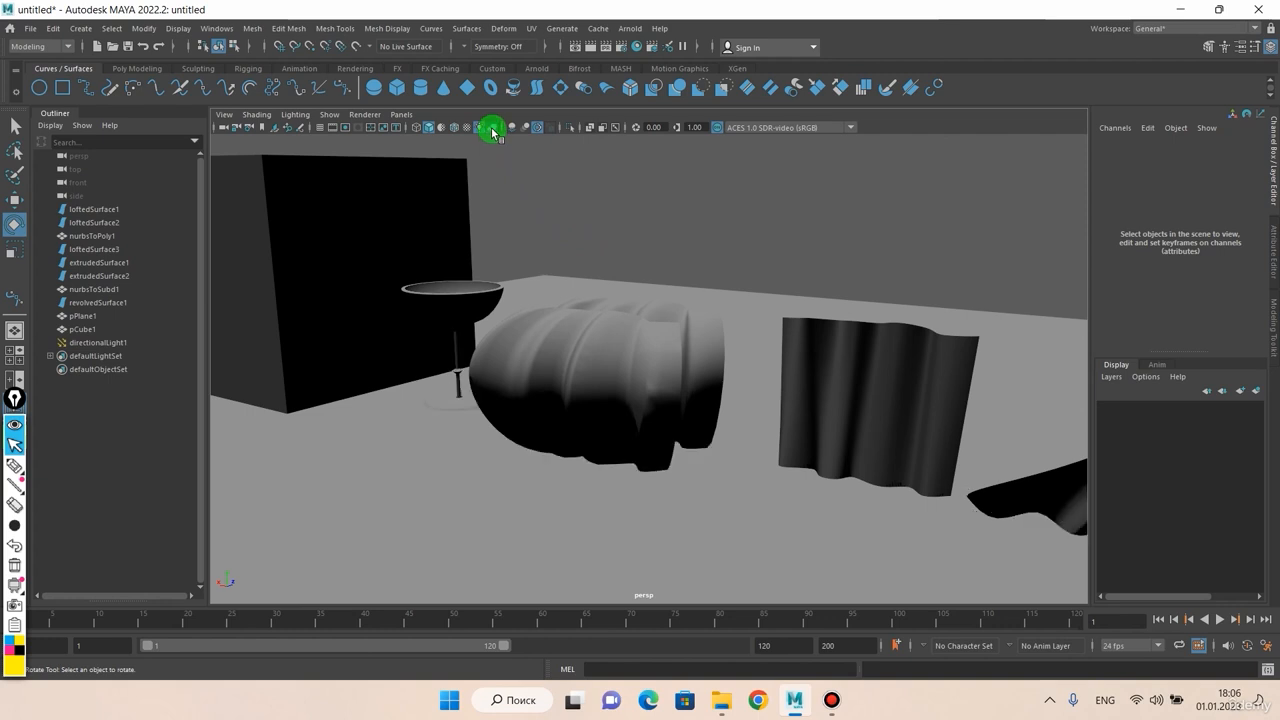
pyautogui.keyDown('alt'); pyautogui.moveTo(537, 194); pyautogui.dragTo(493, 151); pyautogui.keyUp('alt')
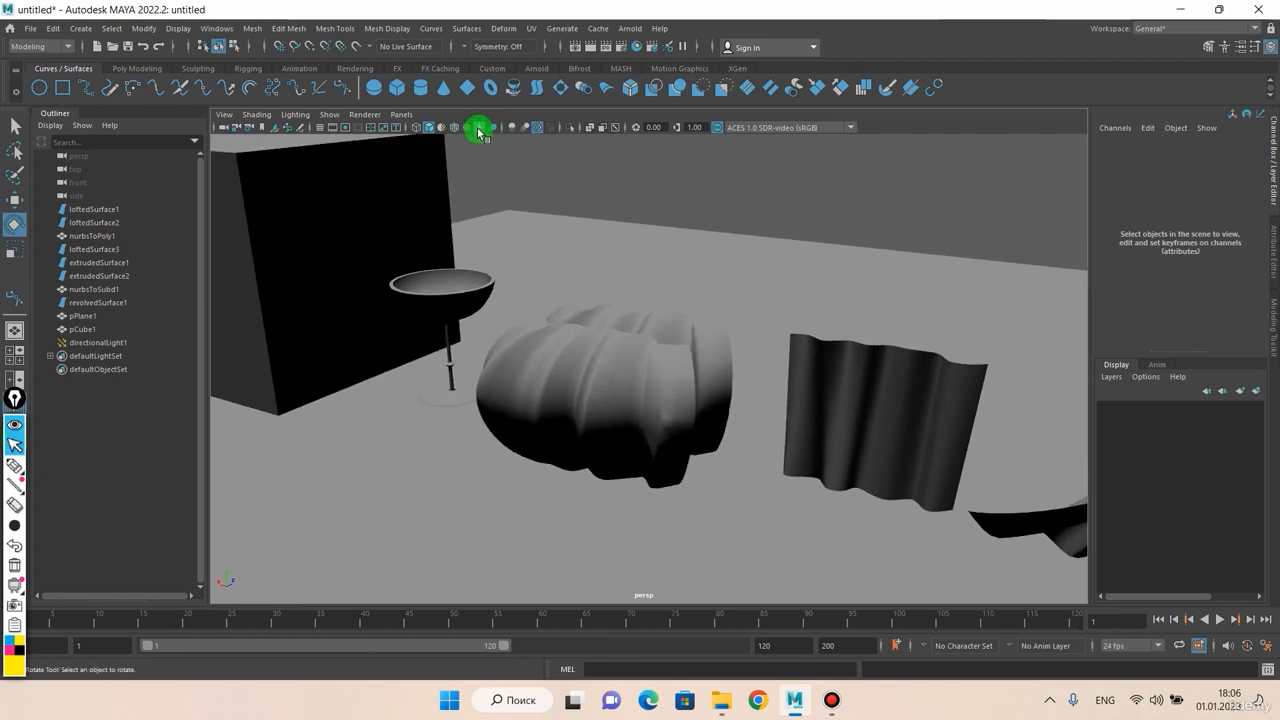
pyautogui.click(478, 131)
pyautogui.keyDown('alt'); pyautogui.moveTo(557, 265); pyautogui.dragTo(573, 243); pyautogui.keyUp('alt')
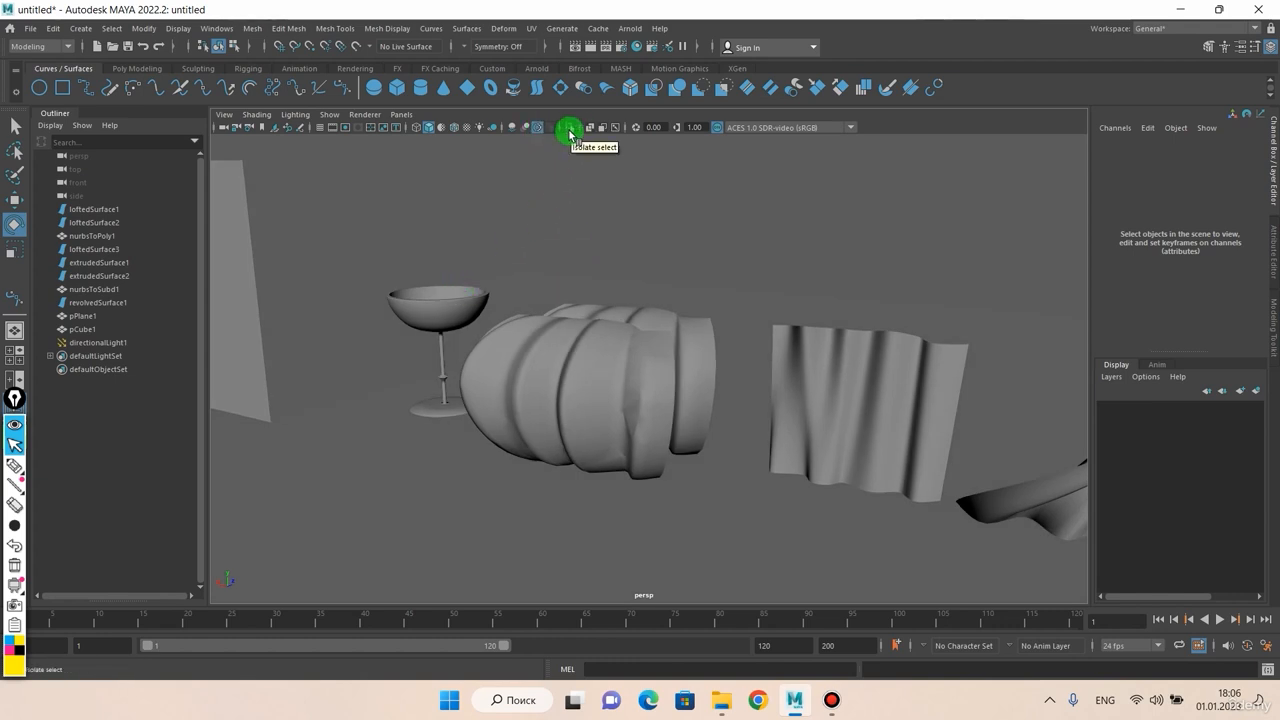
# Step: Select the goblet with the Select tool (Q) and frame the view around it
pyautogui.keyDown('alt'); pyautogui.moveTo(572, 146); pyautogui.dragTo(583, 257); pyautogui.keyUp('alt')
pyautogui.click(457, 280)
pyautogui.press('q')
pyautogui.keyDown('alt'); pyautogui.moveTo(583, 257); pyautogui.dragTo(651, 229, button='middle'); pyautogui.keyUp('alt')
pyautogui.scroll(4, 602, 242)
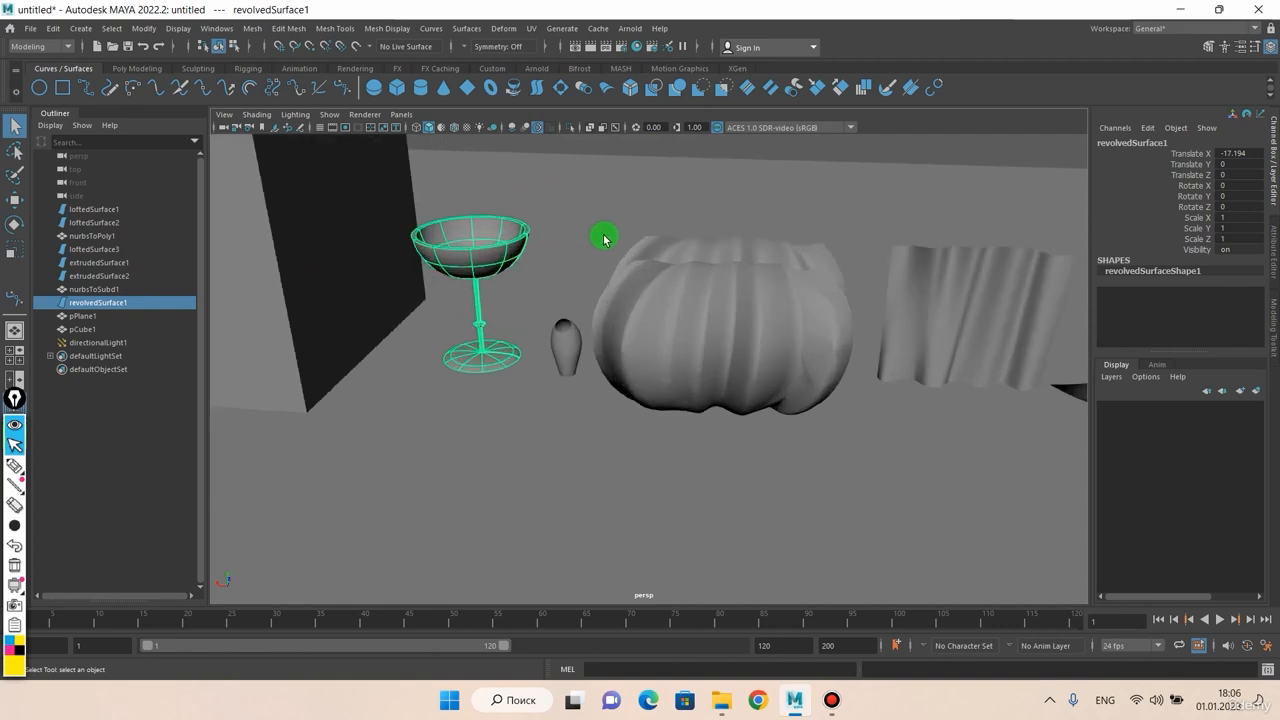
pyautogui.keyDown('alt'); pyautogui.moveTo(603, 240); pyautogui.dragTo(572, 239); pyautogui.keyUp('alt')
pyautogui.keyDown('alt'); pyautogui.moveTo(572, 239); pyautogui.dragTo(556, 264, button='middle'); pyautogui.keyUp('alt')
pyautogui.scroll(3, 549, 264)
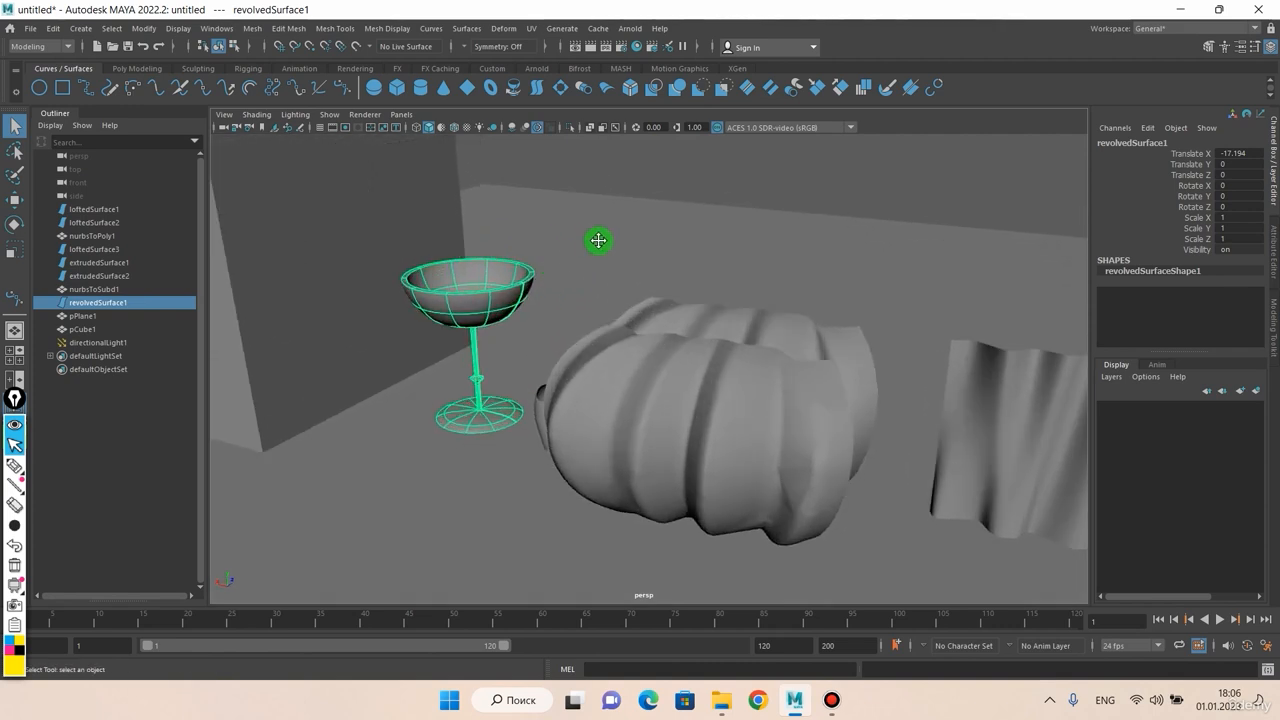
# Step: Isolate the goblet in the viewport and orbit around it to inspect
pyautogui.click(570, 130)
pyautogui.scroll(-3, 545, 208)
pyautogui.scroll(3, 532, 250)
pyautogui.keyDown('alt'); pyautogui.moveTo(527, 277); pyautogui.dragTo(556, 261); pyautogui.keyUp('alt')
pyautogui.keyDown('alt'); pyautogui.moveTo(556, 261); pyautogui.dragTo(695, 287, button='middle'); pyautogui.keyUp('alt')
pyautogui.scroll(3, 818, 244)
pyautogui.moveTo(738, 271)
pyautogui.keyDown('alt'); pyautogui.mouseDown()
pyautogui.moveTo(570, 271)
pyautogui.moveTo(677, 263)
pyautogui.moveTo(789, 323)
pyautogui.moveTo(686, 272)
pyautogui.moveTo(731, 274)
pyautogui.mouseUp(); pyautogui.keyUp('alt')
# Step: Turn Isolate Select off to bring all other objects back into view
pyautogui.click(569, 130)
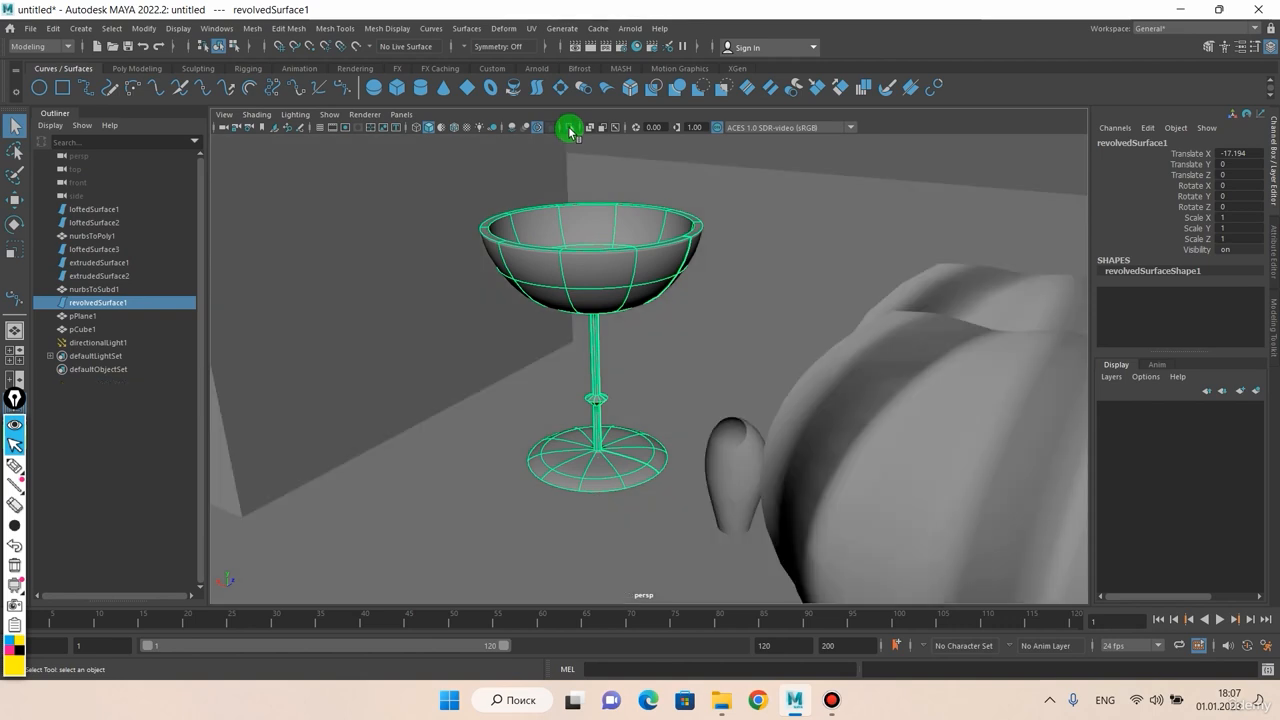
pyautogui.scroll(-5, 624, 250)
pyautogui.keyDown('alt'); pyautogui.moveTo(626, 252); pyautogui.dragTo(579, 256); pyautogui.keyUp('alt')
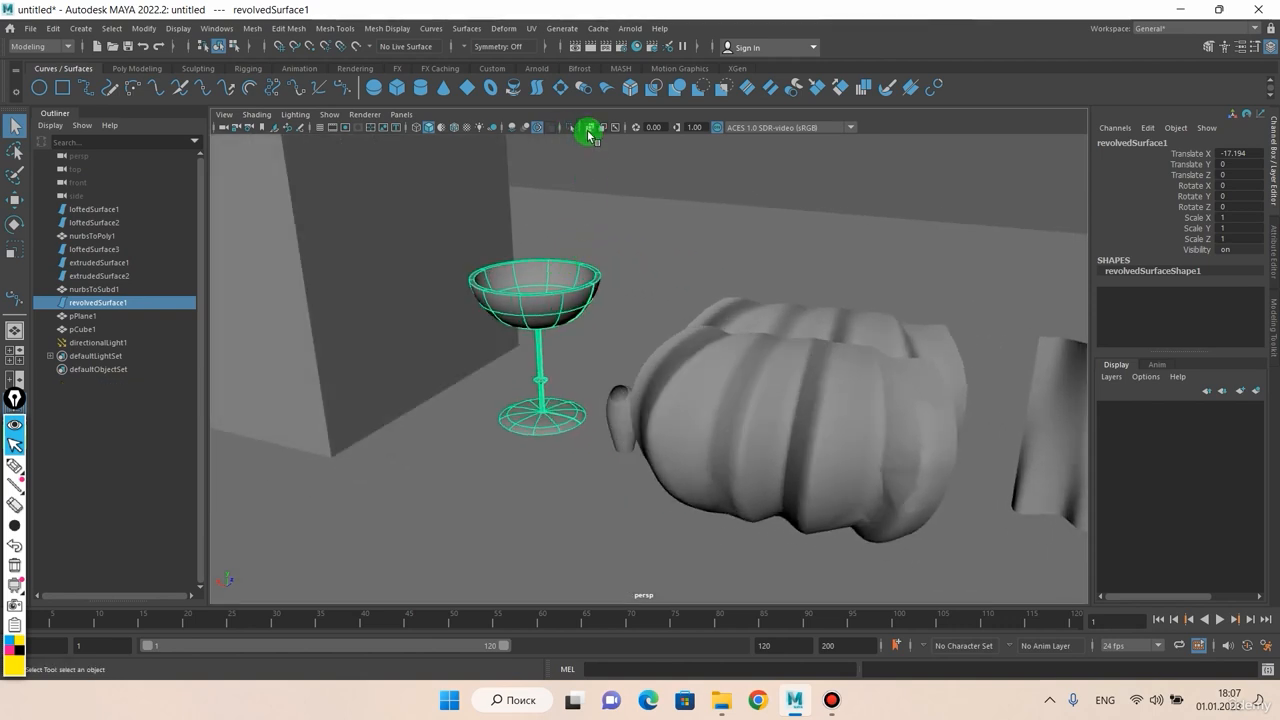
pyautogui.click(589, 129)
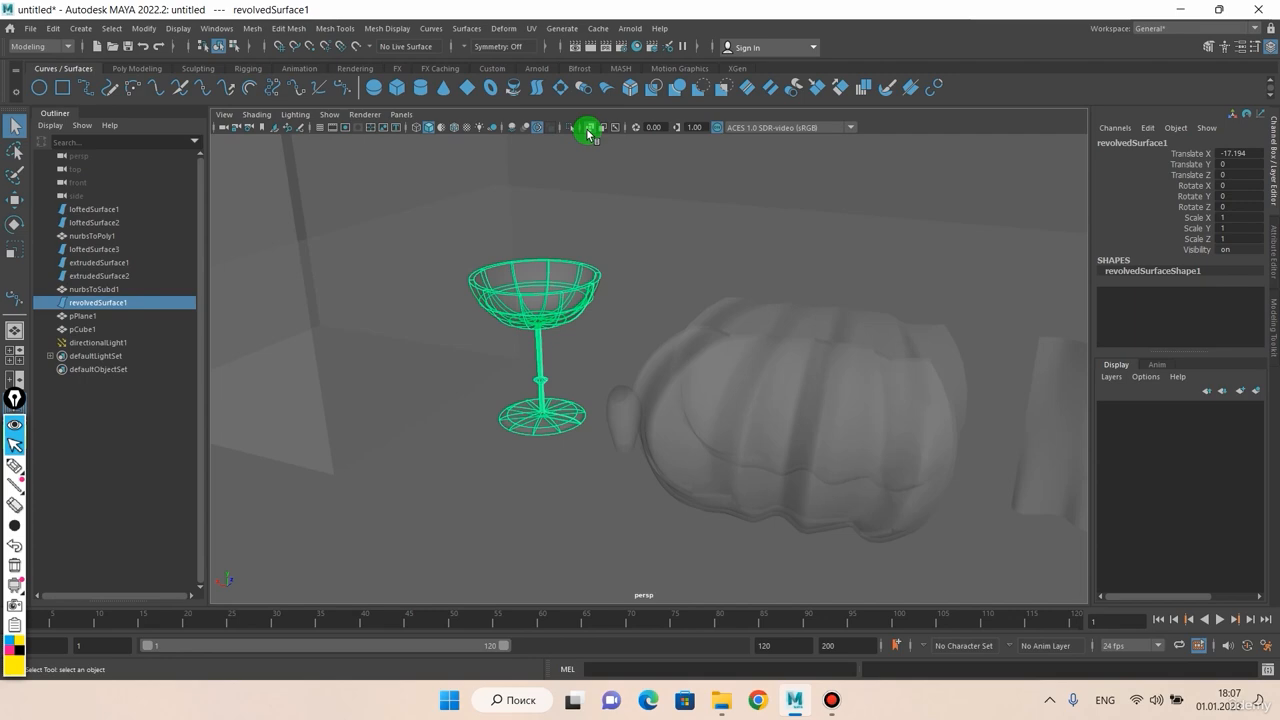
pyautogui.moveTo(597, 209)
pyautogui.keyDown('alt'); pyautogui.mouseDown()
pyautogui.moveTo(674, 194)
pyautogui.moveTo(491, 183)
pyautogui.moveTo(506, 197)
pyautogui.moveTo(361, 197)
pyautogui.moveTo(331, 180)
pyautogui.moveTo(526, 189)
pyautogui.moveTo(481, 184)
pyautogui.moveTo(531, 171)
pyautogui.mouseUp(); pyautogui.keyUp('alt')
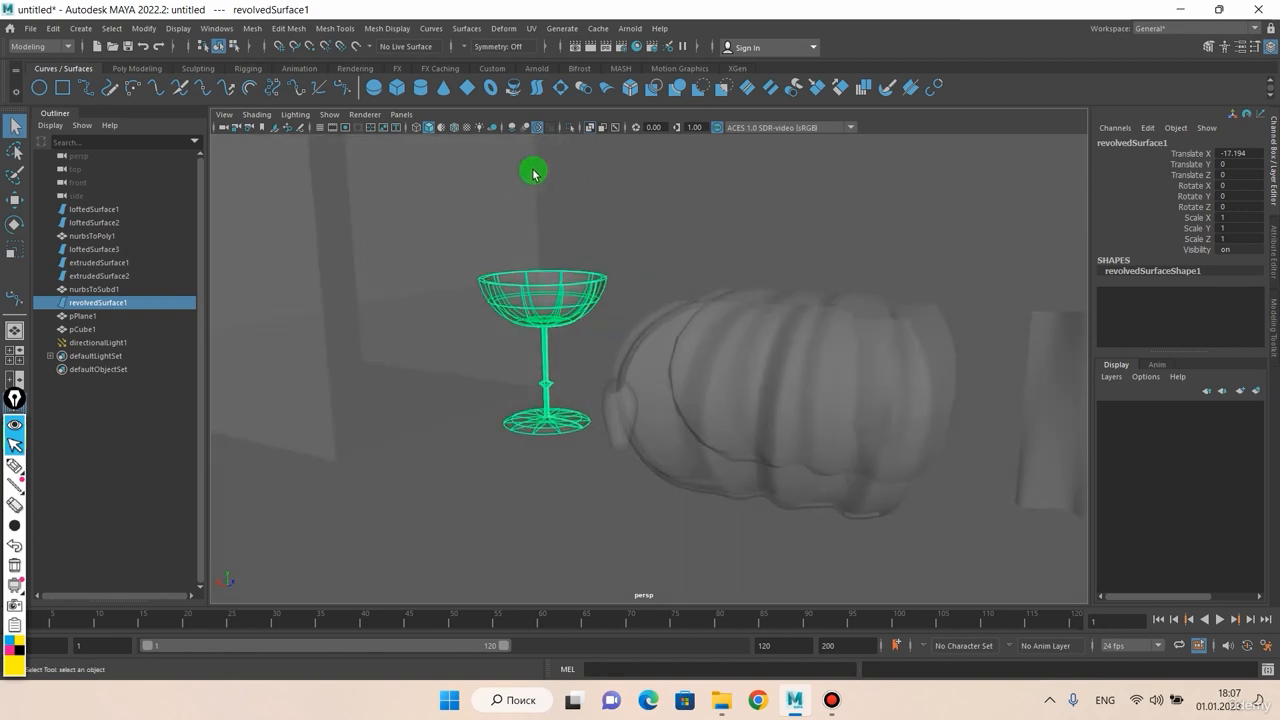
pyautogui.click(591, 129)
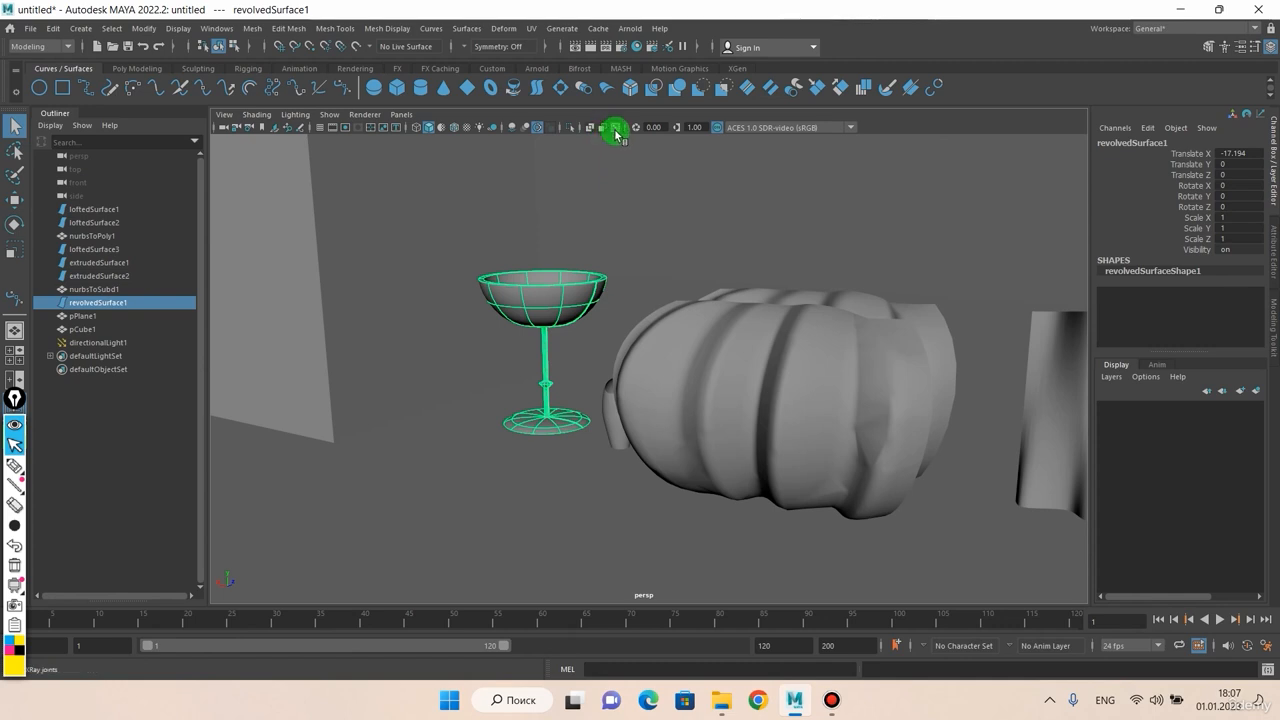
pyautogui.scroll(5, 594, 209)
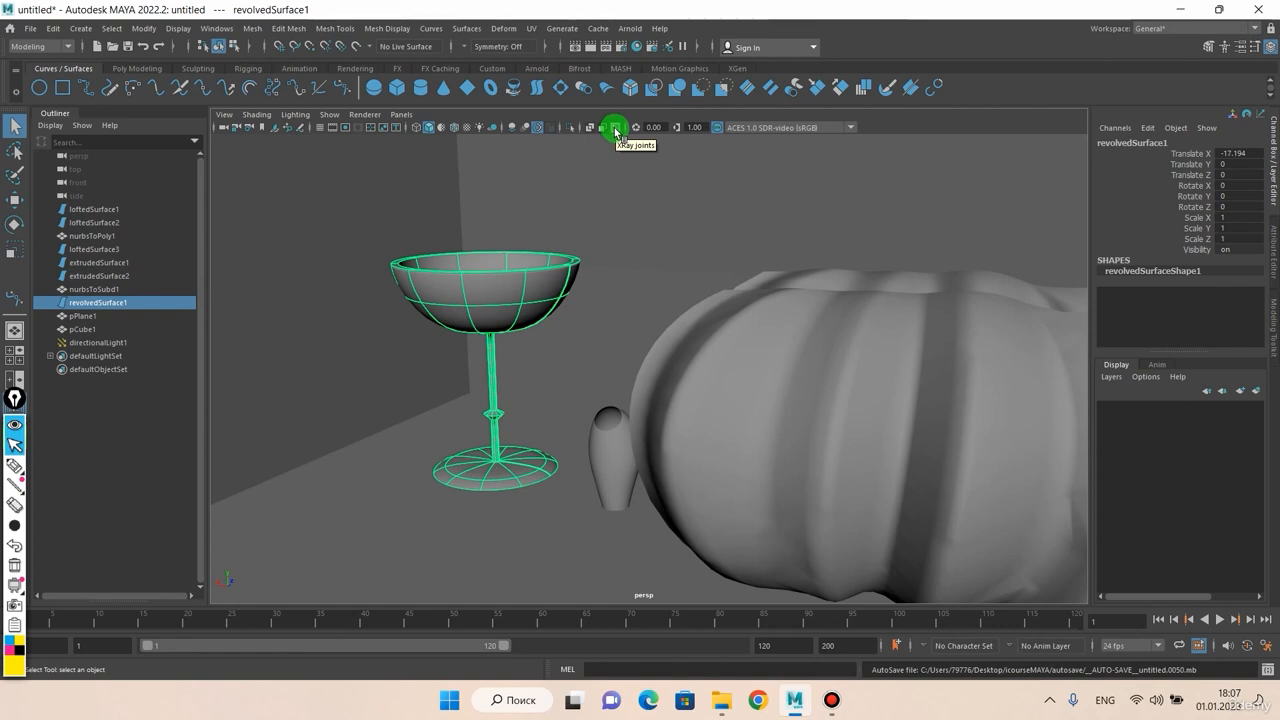
pyautogui.scroll(-6, 594, 215)
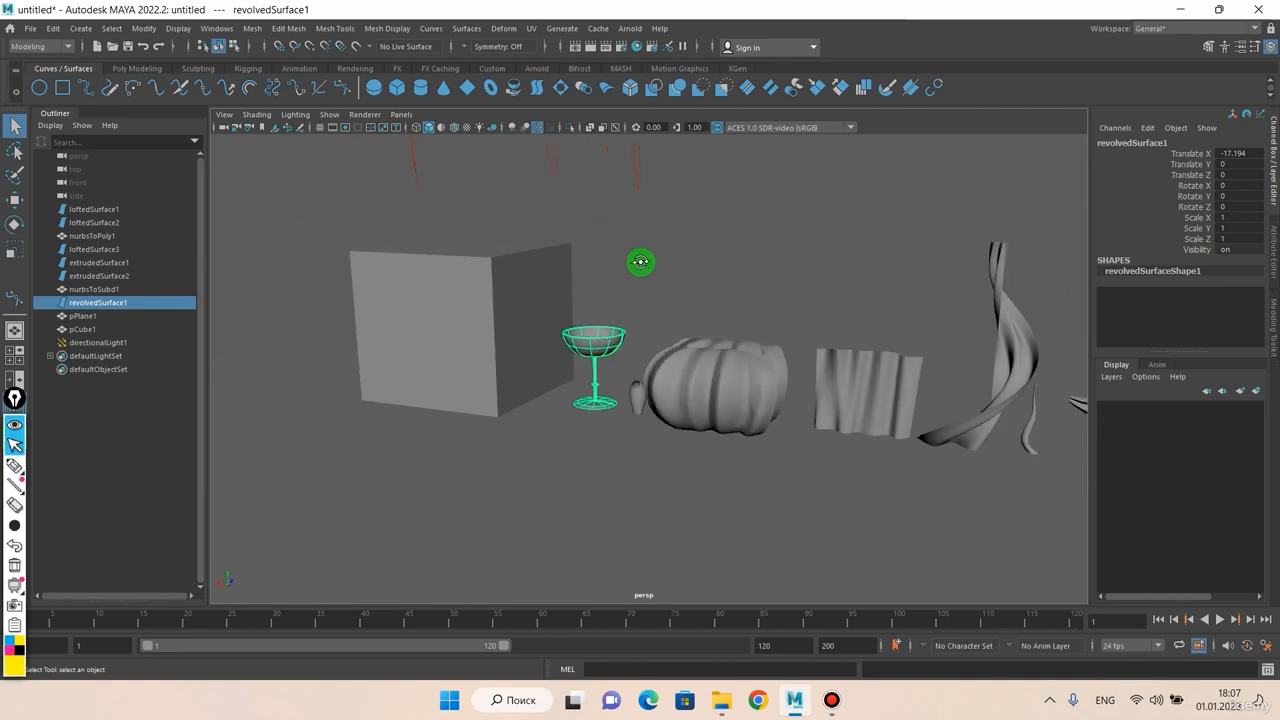
pyautogui.keyDown('alt'); pyautogui.moveTo(642, 263); pyautogui.dragTo(439, 244); pyautogui.keyUp('alt')
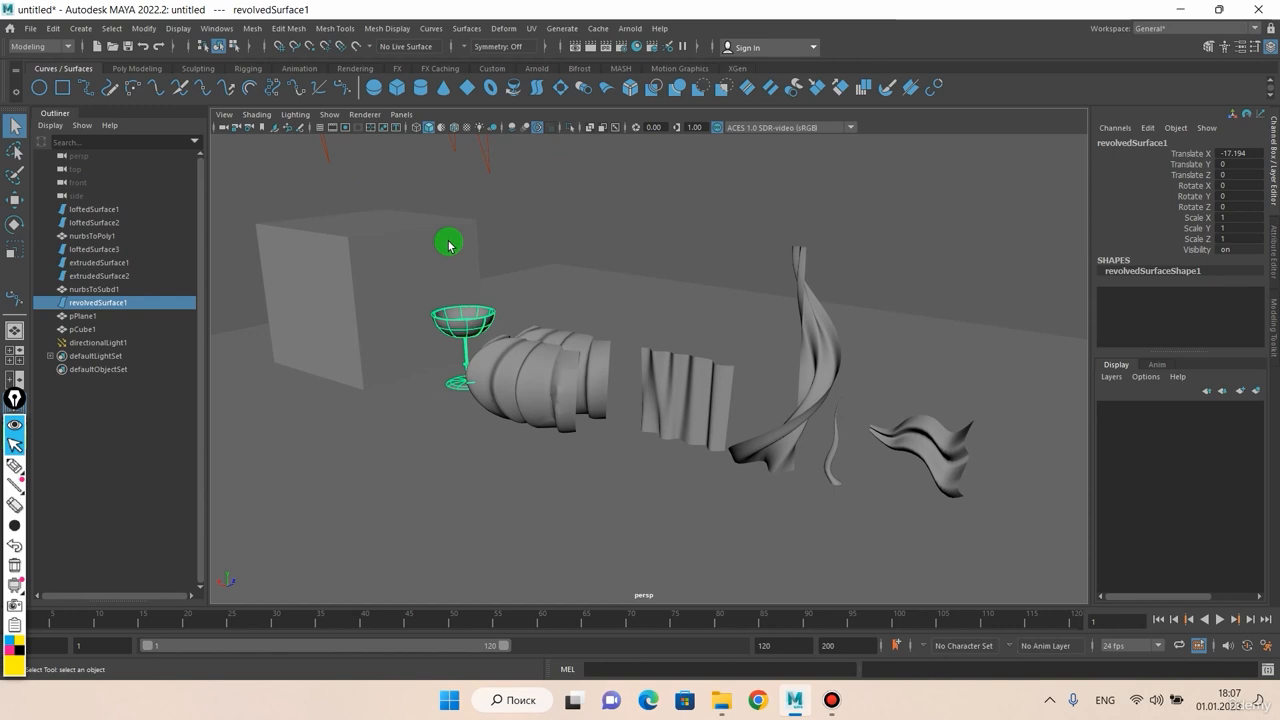
pyautogui.keyDown('alt'); pyautogui.moveTo(450, 245); pyautogui.dragTo(560, 236); pyautogui.keyUp('alt')
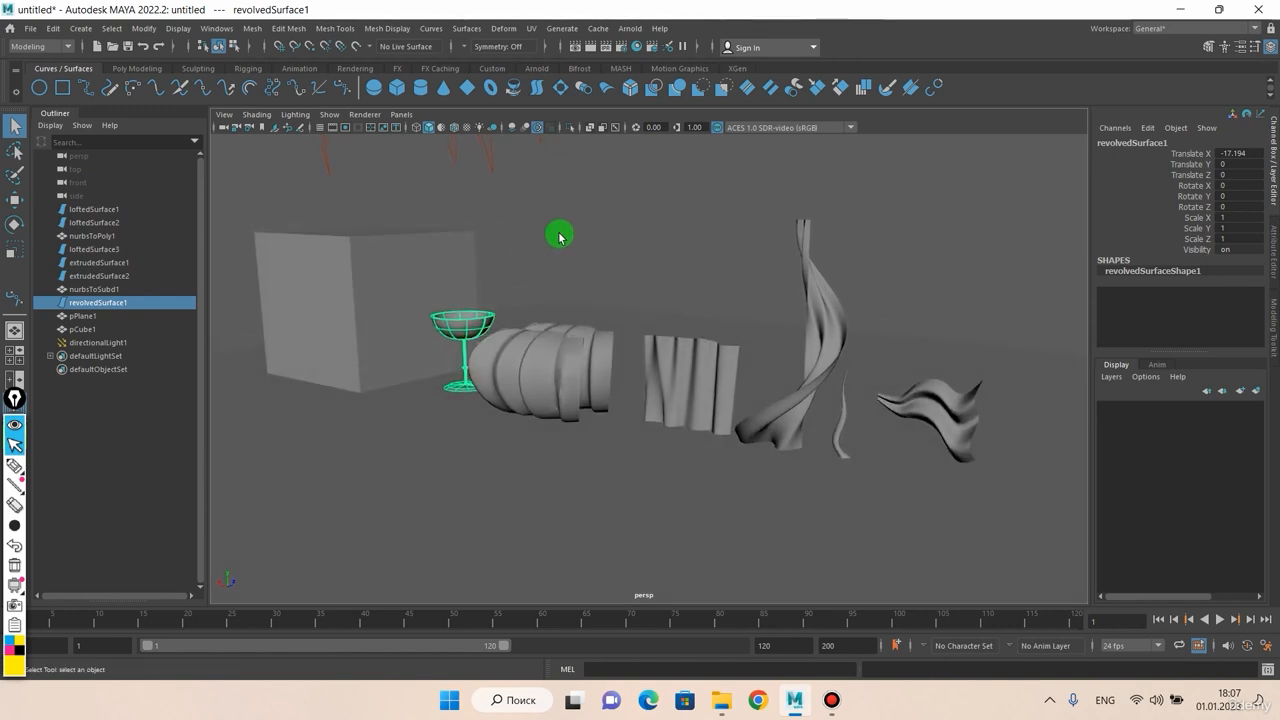